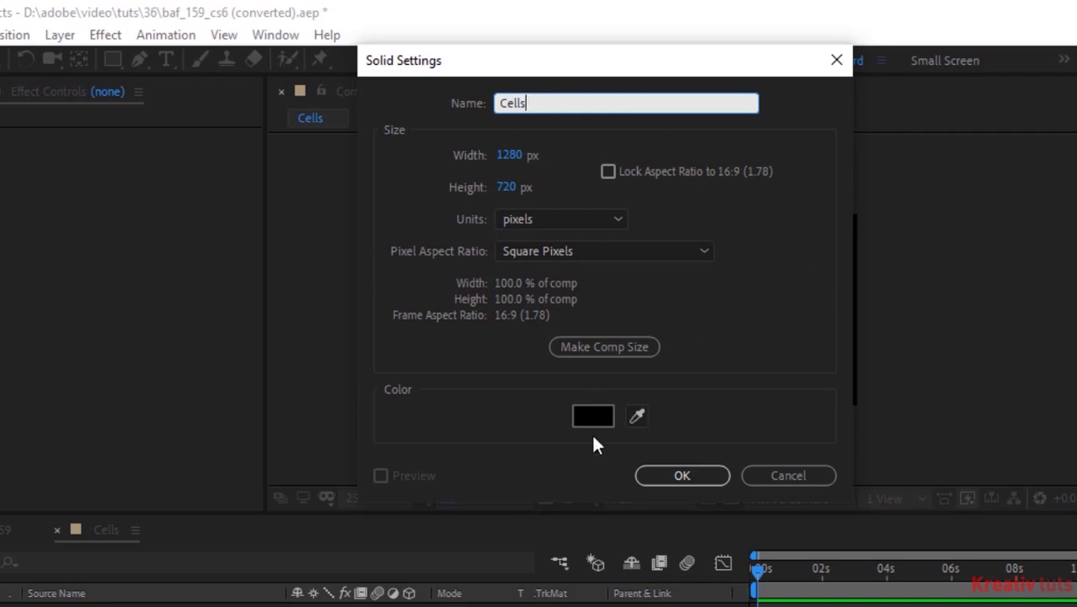
Set the colour of the new Cells solid to white and create the 1280 x 720 px layer.
{"action": "left_click", "coordinate": [593, 416]}
{"action": "left_click_drag", "start_coordinate": [113, 209], "coordinate": [48, 144]}
{"action": "left_click", "coordinate": [481, 145]}
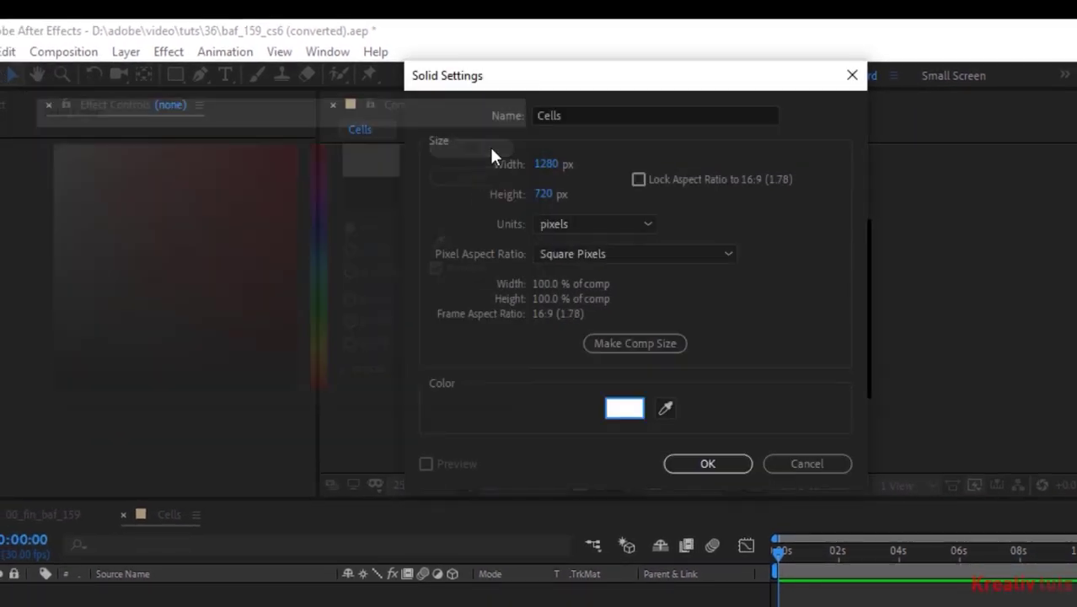
{"action": "left_click", "coordinate": [706, 463]}
Find the Cells animation preset under Synthetics and apply it to the Cells layer.
{"action": "left_click", "coordinate": [1076, 335]}
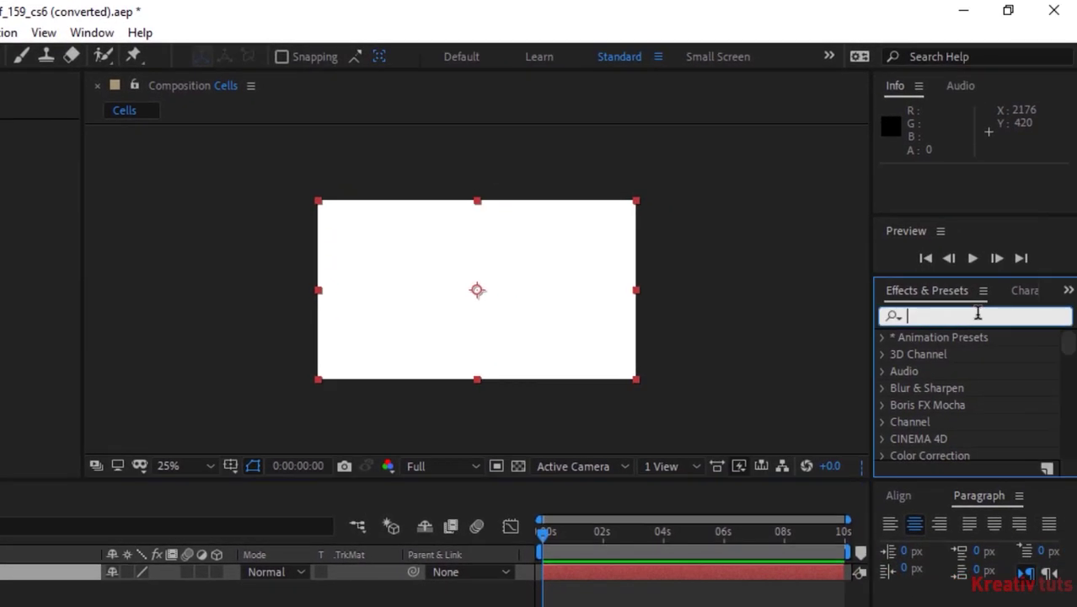
{"action": "type", "text": "cells"}
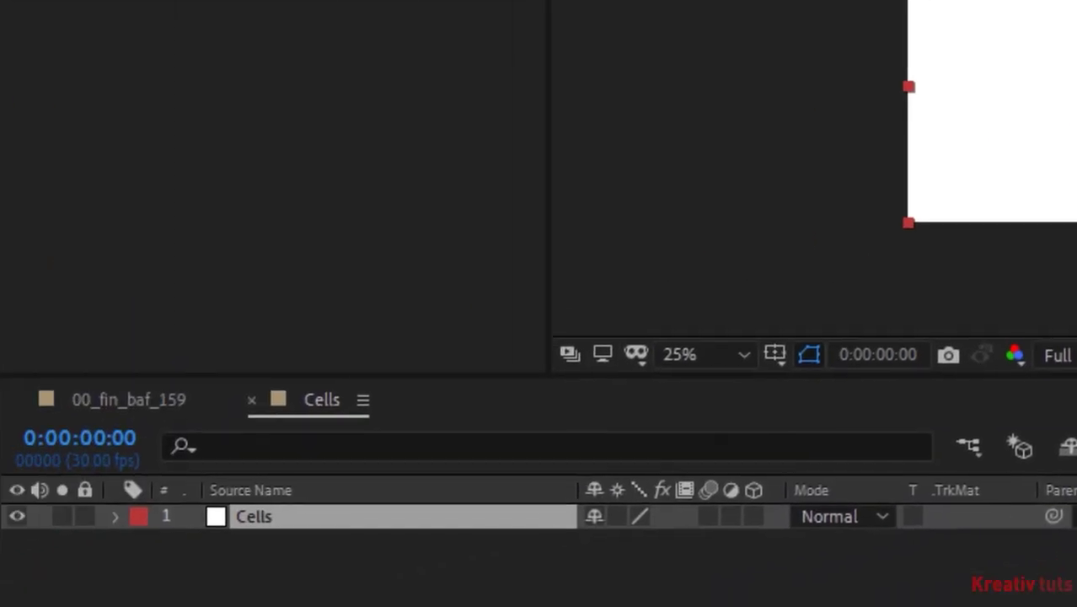
{"action": "mouse_move", "coordinate": [396, 516]}
{"action": "left_mouse_down"}
{"action": "mouse_move", "coordinate": [399, 539]}
{"action": "mouse_move", "coordinate": [402, 520]}
{"action": "left_mouse_up"}
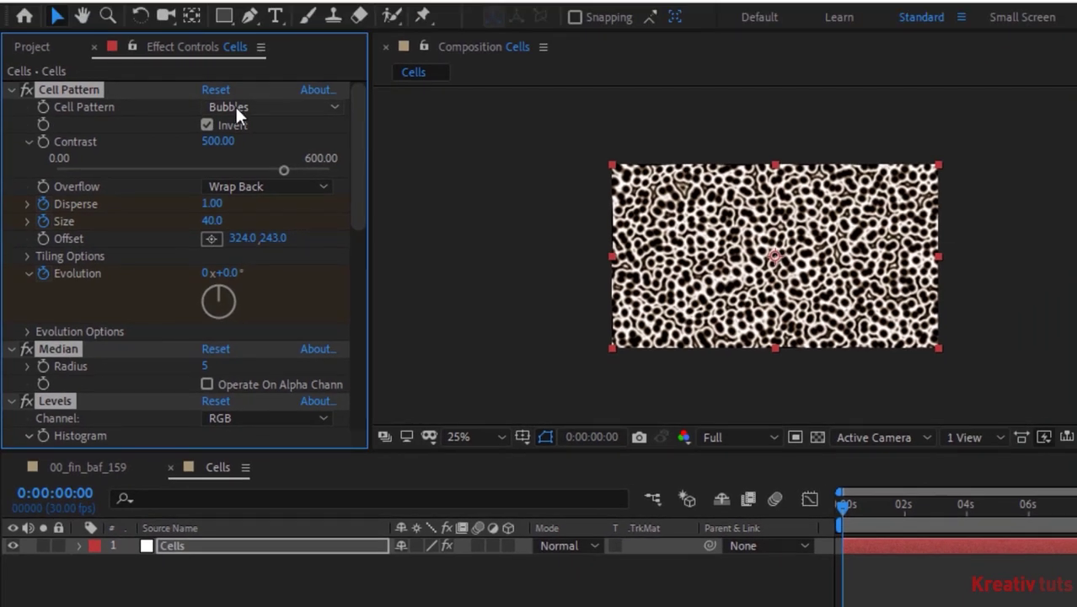
Change the Cell Pattern effect's pattern type to Pillow and turn off Invert.
{"action": "left_click", "coordinate": [235, 110]}
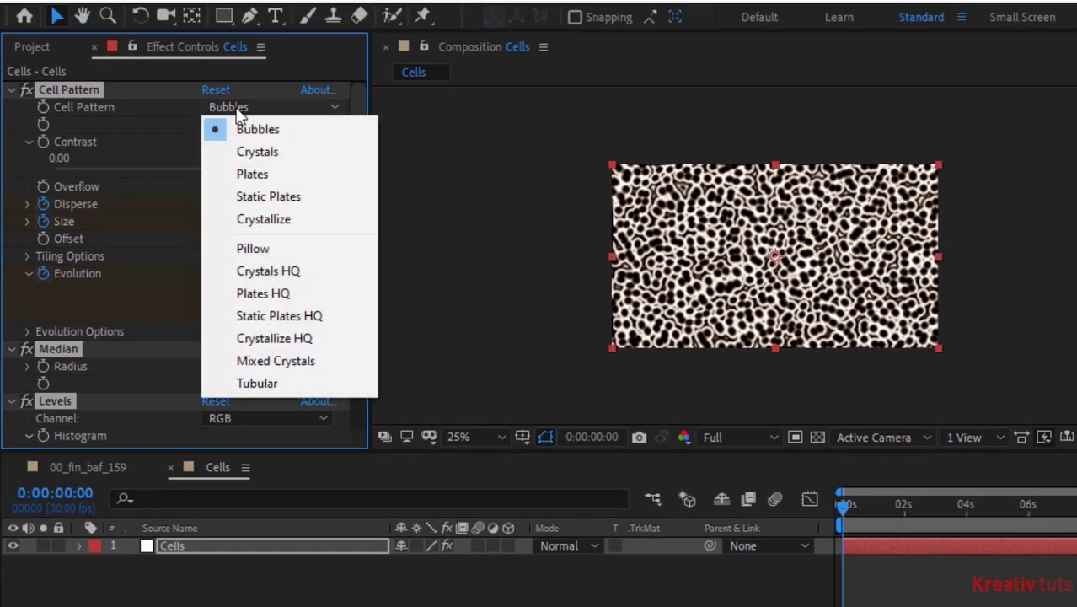
{"action": "left_click", "coordinate": [253, 248]}
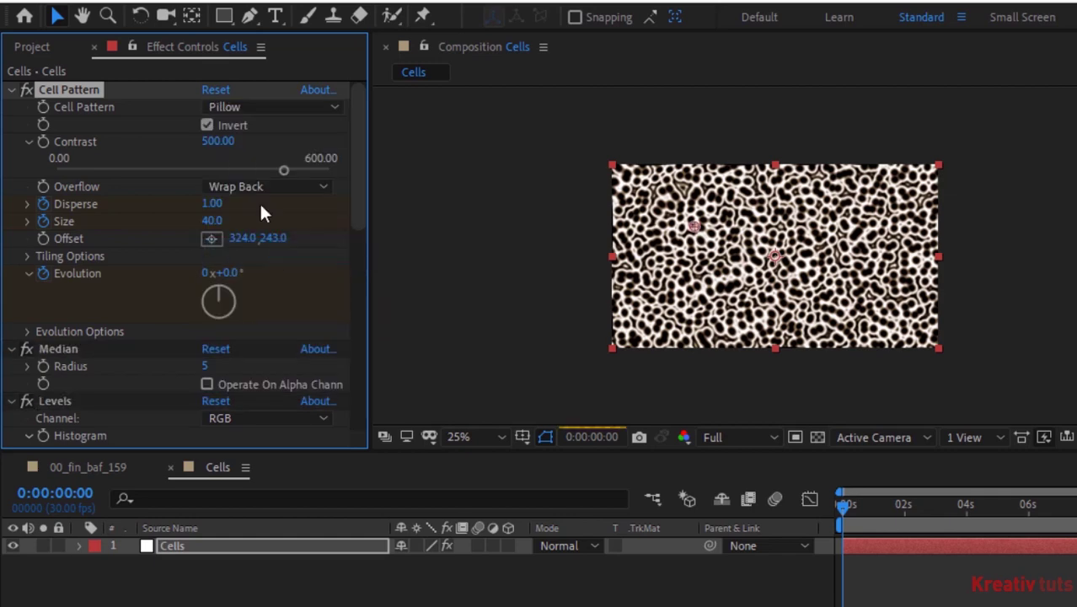
{"action": "left_click", "coordinate": [207, 125]}
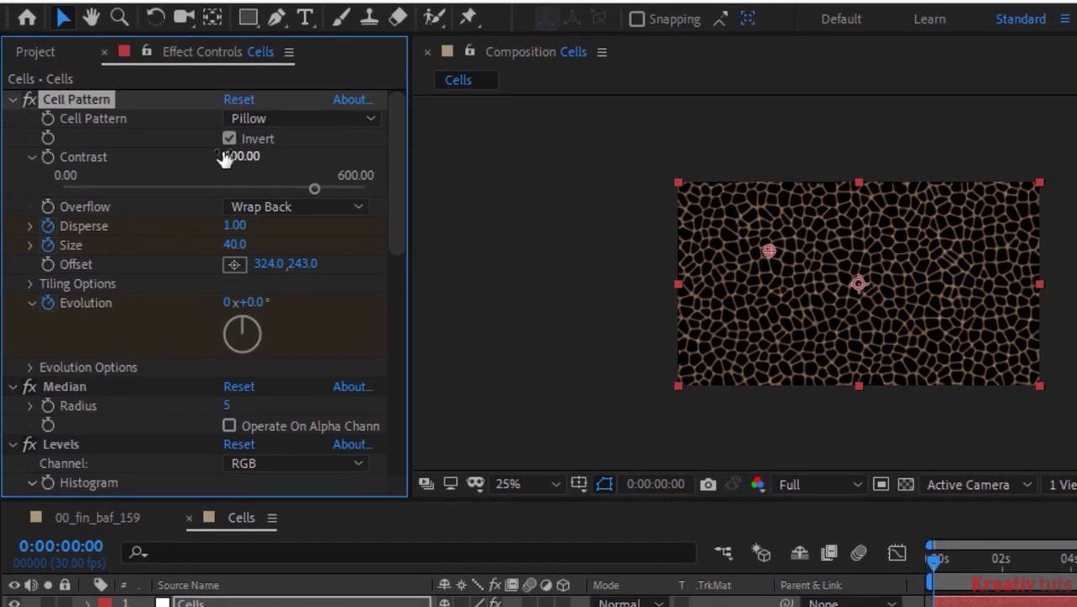
{"action": "left_click", "coordinate": [228, 139]}
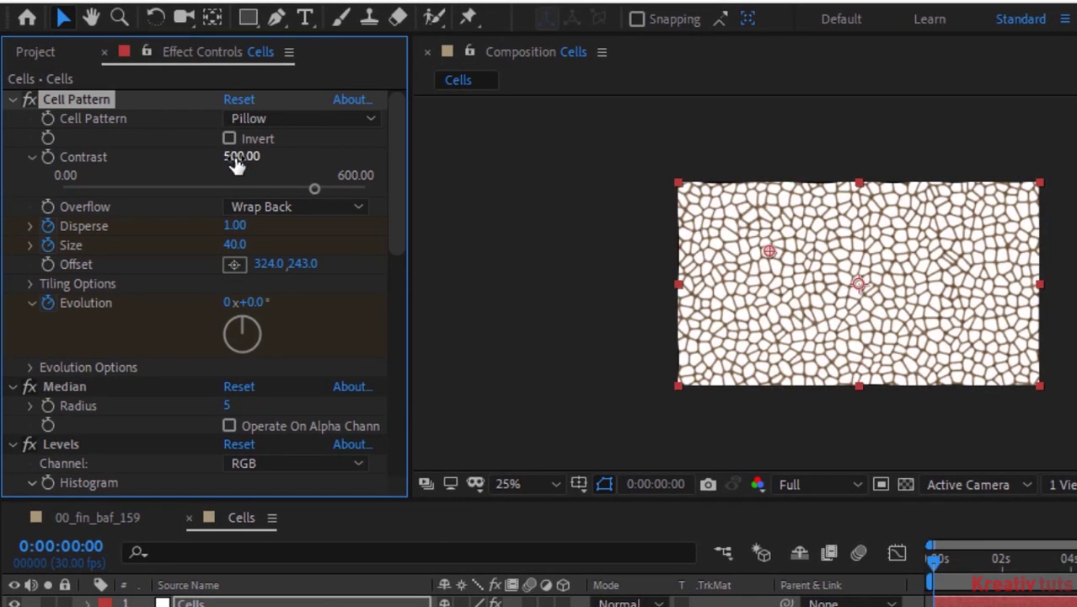
Set the Cell Pattern's Contrast to 100 and its Overflow to Clip.
{"action": "left_click", "coordinate": [239, 156]}
{"action": "key", "text": "BackSpace"}
{"action": "type", "text": "100"}
{"action": "key", "text": "Return"}
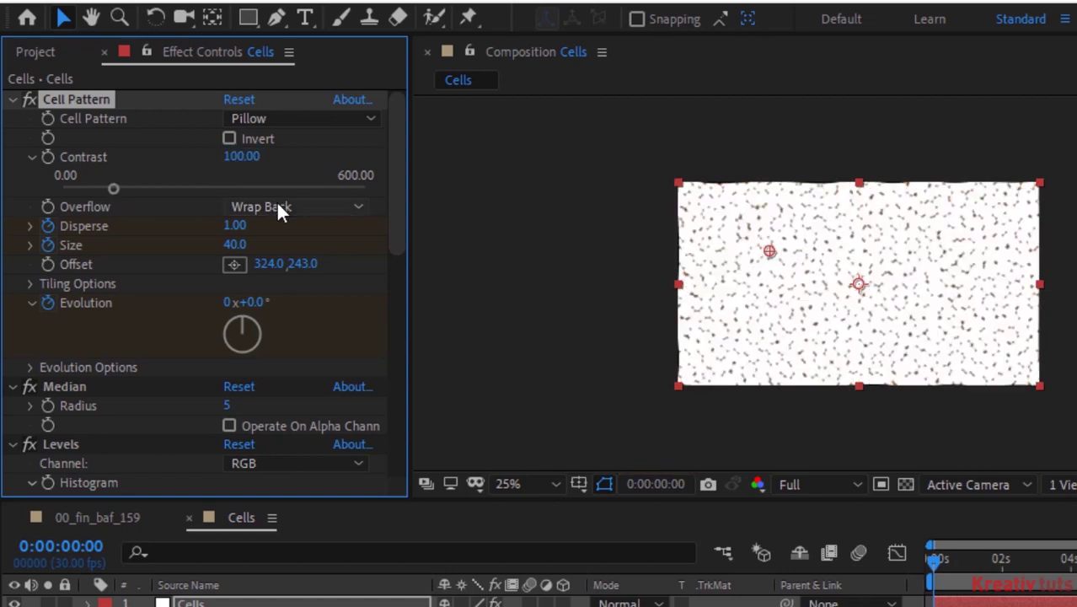
{"action": "left_click", "coordinate": [276, 206]}
{"action": "left_click", "coordinate": [279, 231]}
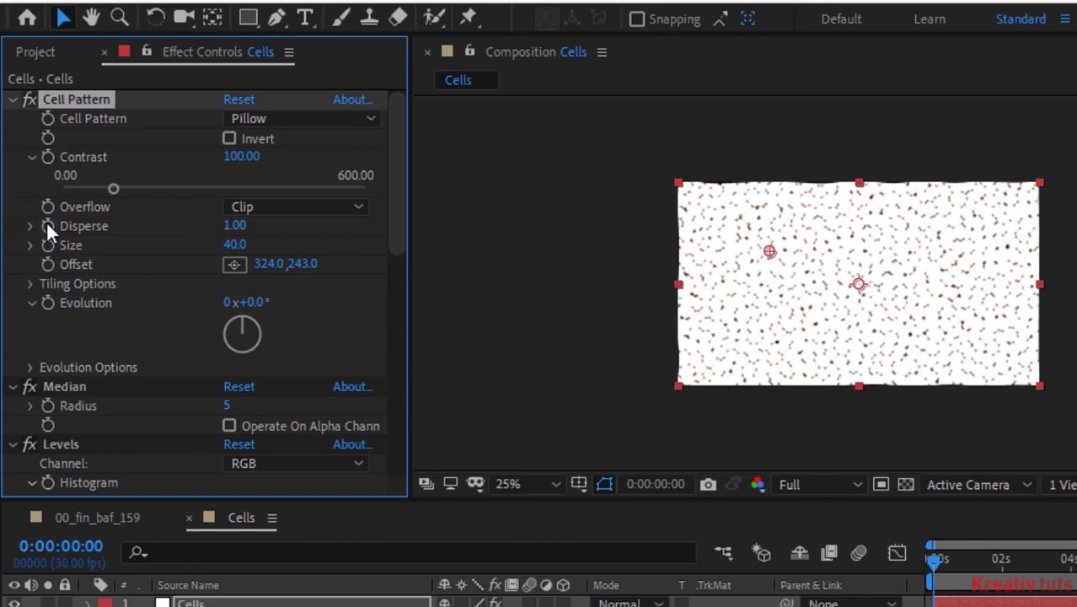
Set the Cell Pattern's Disperse to 1.5 and its Size to 70.
{"action": "left_click", "coordinate": [235, 226]}
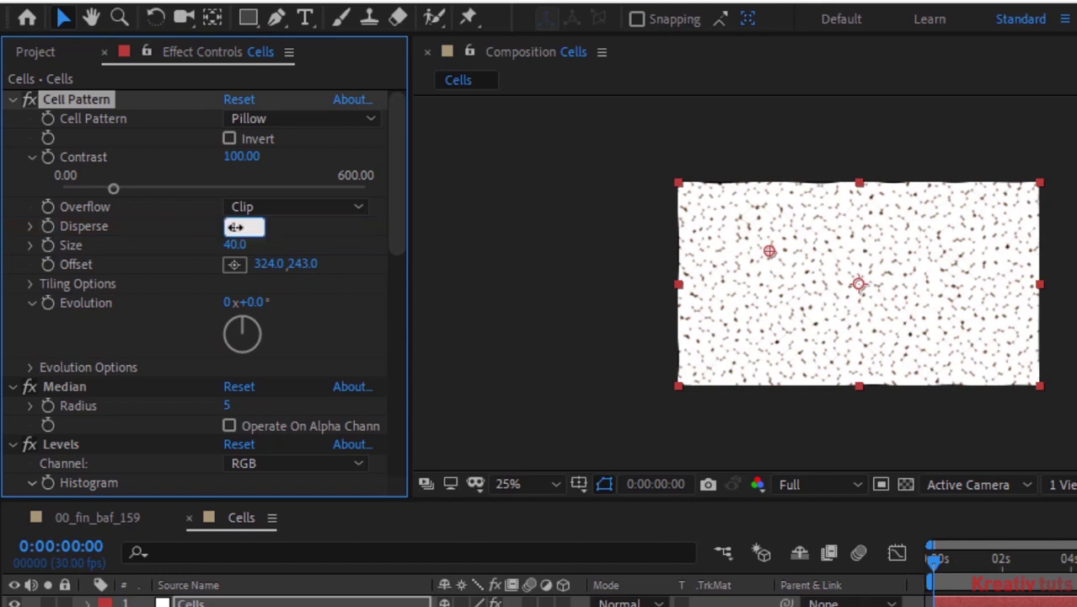
{"action": "type", "text": "1.5"}
{"action": "key", "text": "Tab"}
{"action": "type", "text": "70"}
{"action": "key", "text": "Return"}
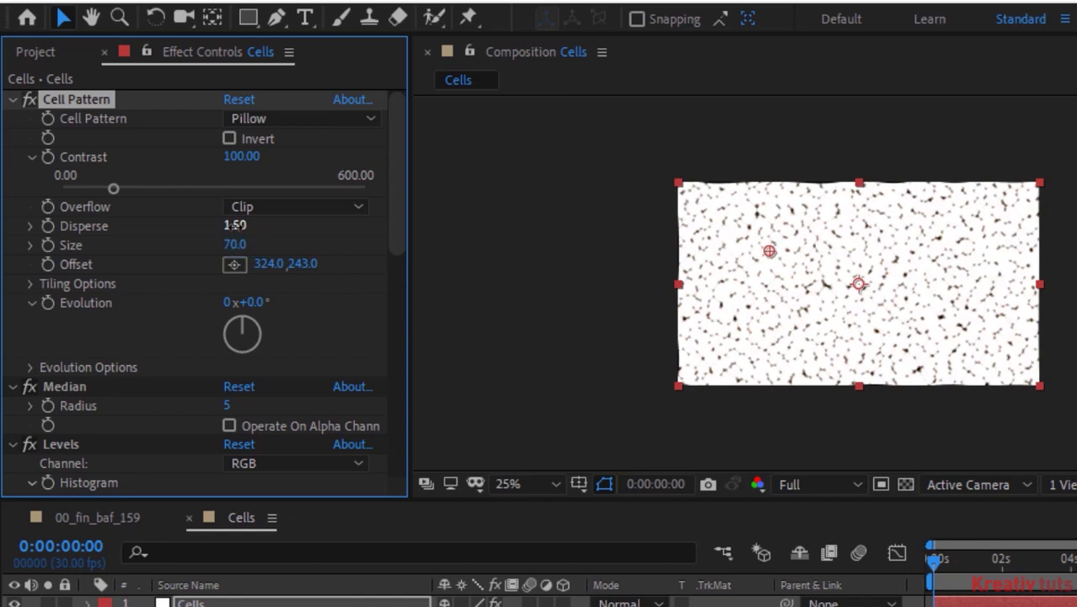
Set the Cell Pattern's Offset to 640, 360.
{"action": "left_click", "coordinate": [265, 264]}
{"action": "type", "text": "6"}
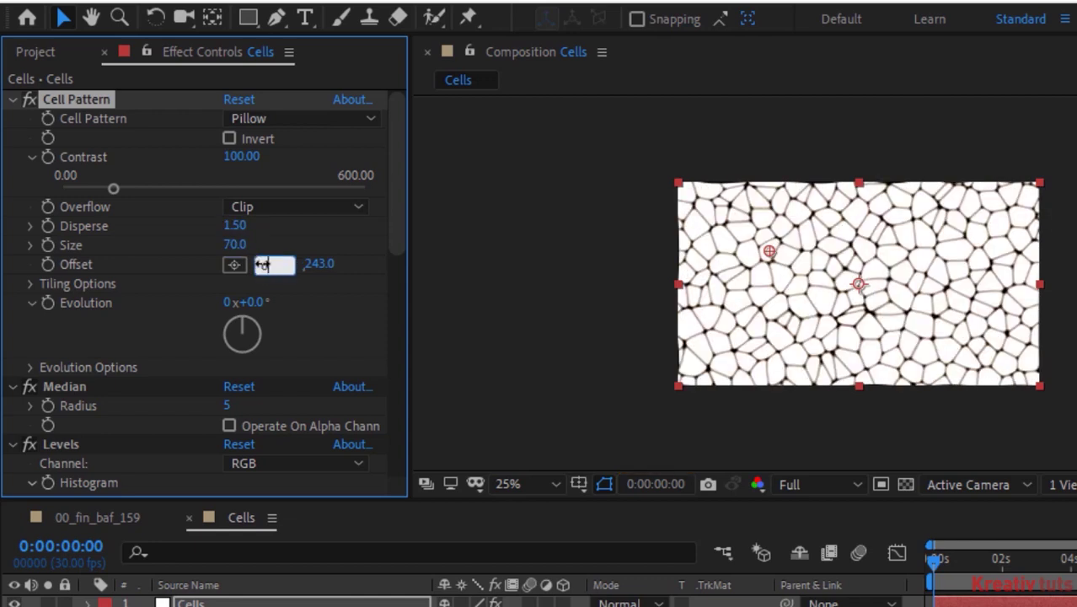
{"action": "type", "text": "40"}
{"action": "key", "text": "Tab"}
{"action": "key", "text": "BackSpace"}
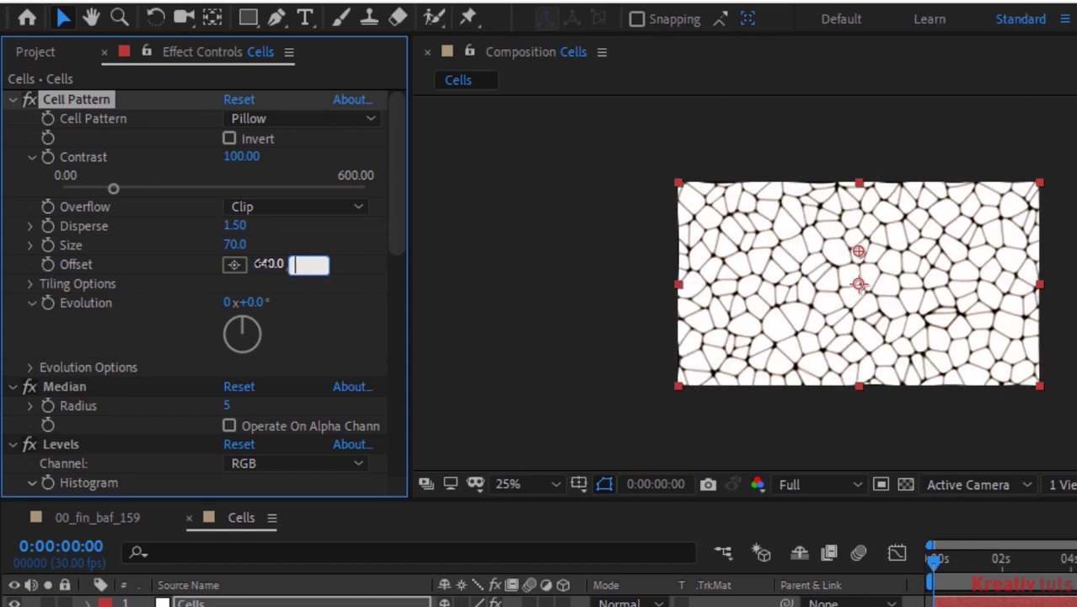
{"action": "type", "text": "360"}
{"action": "key", "text": "Return"}
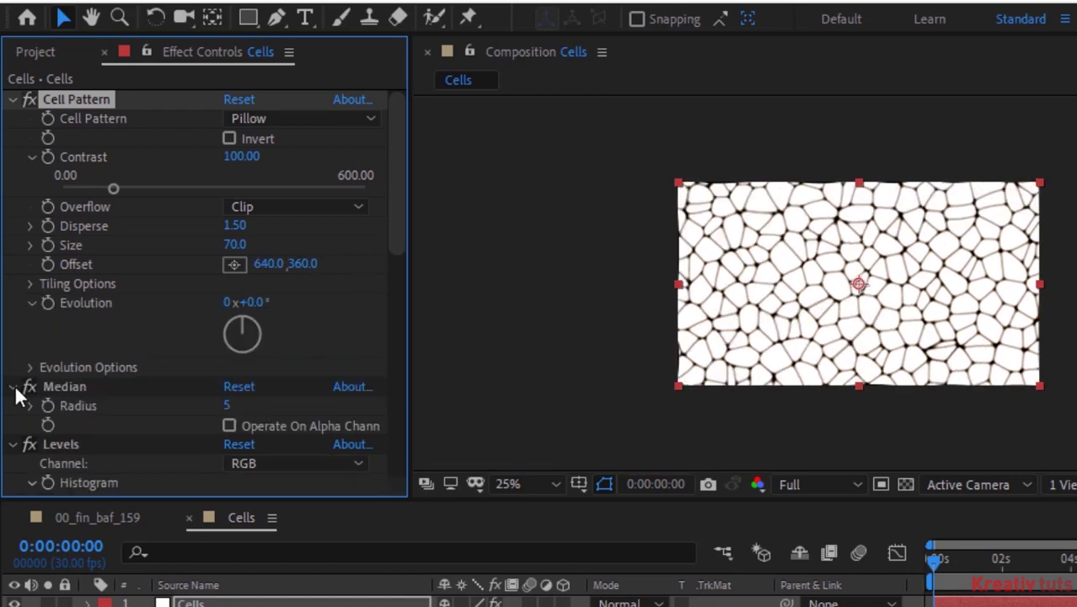
Delete the Ripple, Tritone, Levels and Median effects from the Cells layer, keeping only Cell Pattern.
{"action": "left_click_drag", "start_coordinate": [398, 206], "coordinate": [411, 437]}
{"action": "left_click", "coordinate": [59, 306]}
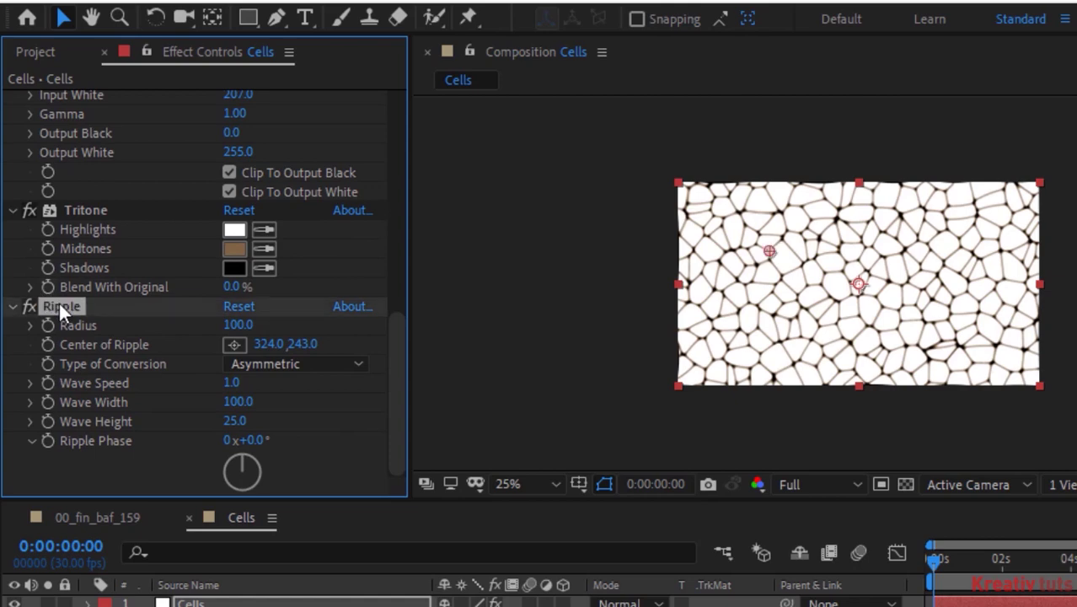
{"action": "scroll", "coordinate": [61, 362], "scroll_direction": "up", "scroll_amount": 5}
{"action": "left_click", "coordinate": [76, 407]}
{"action": "scroll", "coordinate": [72, 320], "scroll_direction": "up", "scroll_amount": 3}
{"action": "left_click", "coordinate": [70, 193]}
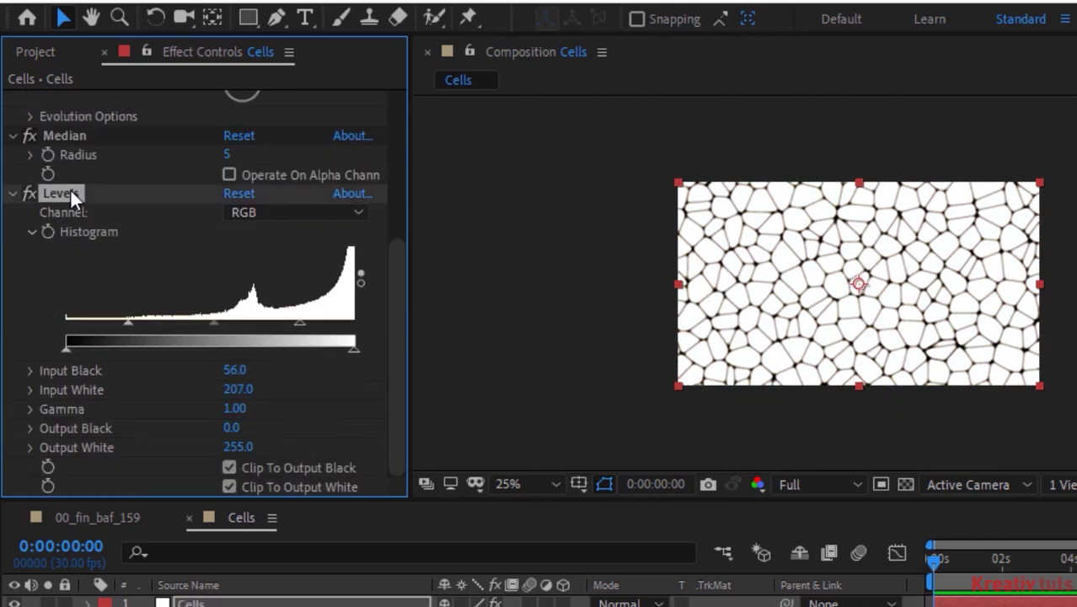
{"action": "key", "text": "Delete"}
{"action": "left_click", "coordinate": [59, 386]}
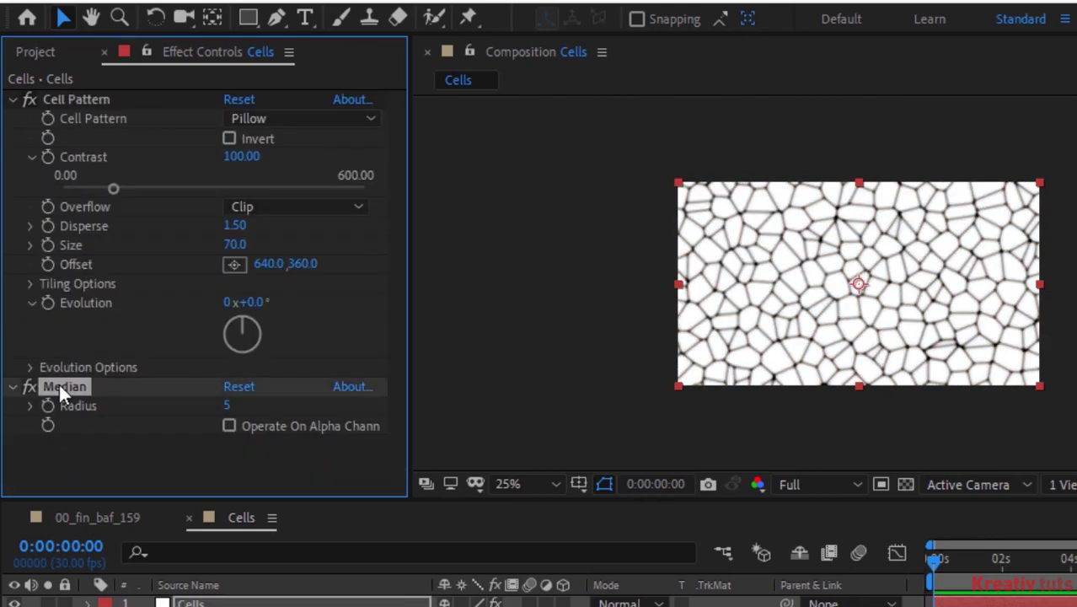
{"action": "key", "text": "Delete"}
{"action": "left_click", "coordinate": [29, 367]}
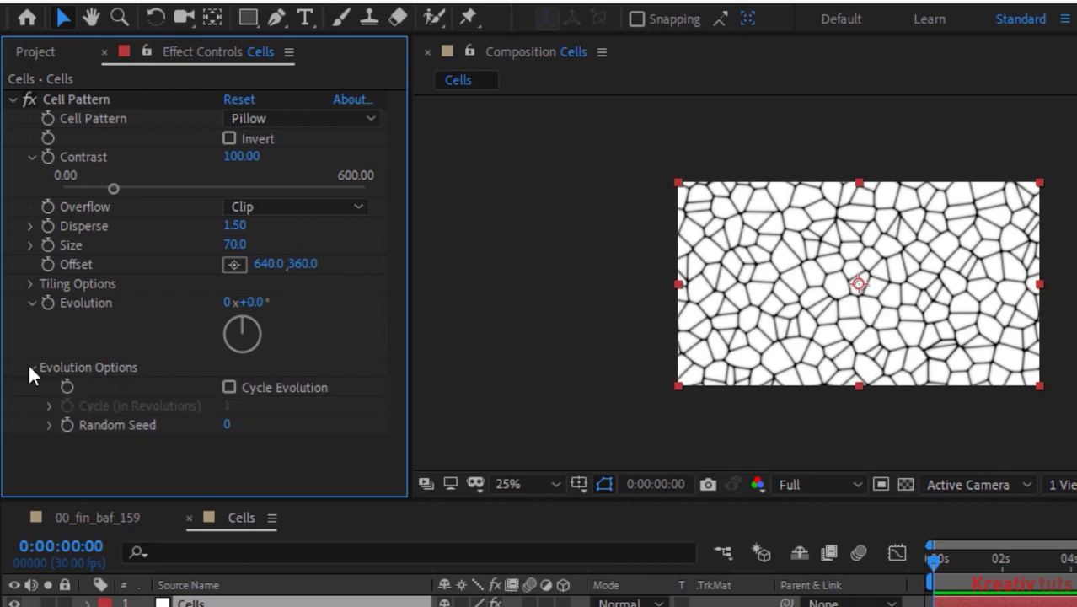
{"action": "left_click", "coordinate": [29, 368]}
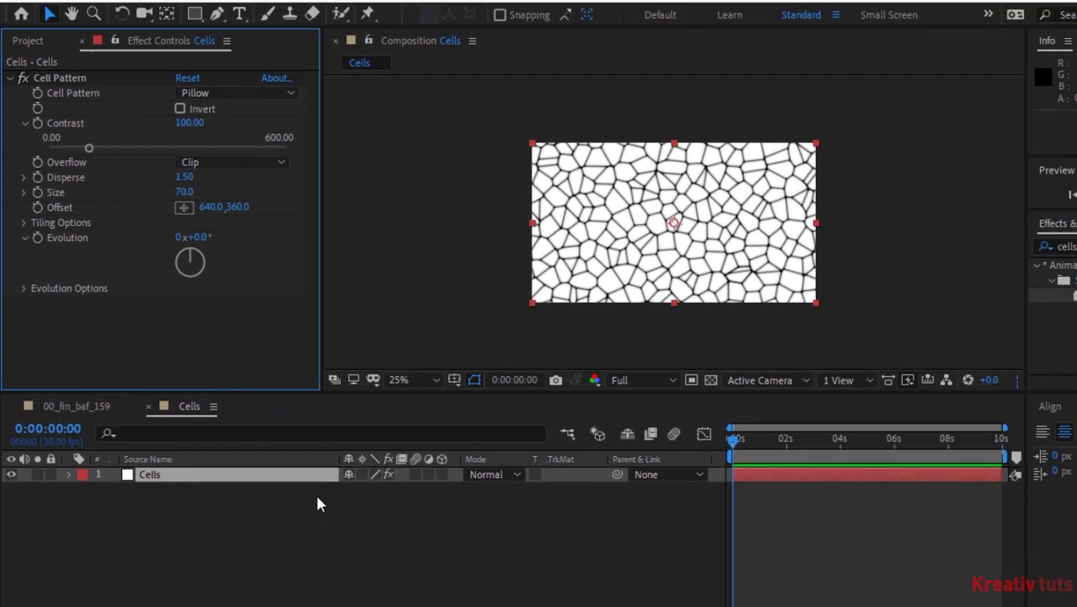
Set the Cells layer's blending mode to Multiply.
{"action": "left_click", "coordinate": [465, 445]}
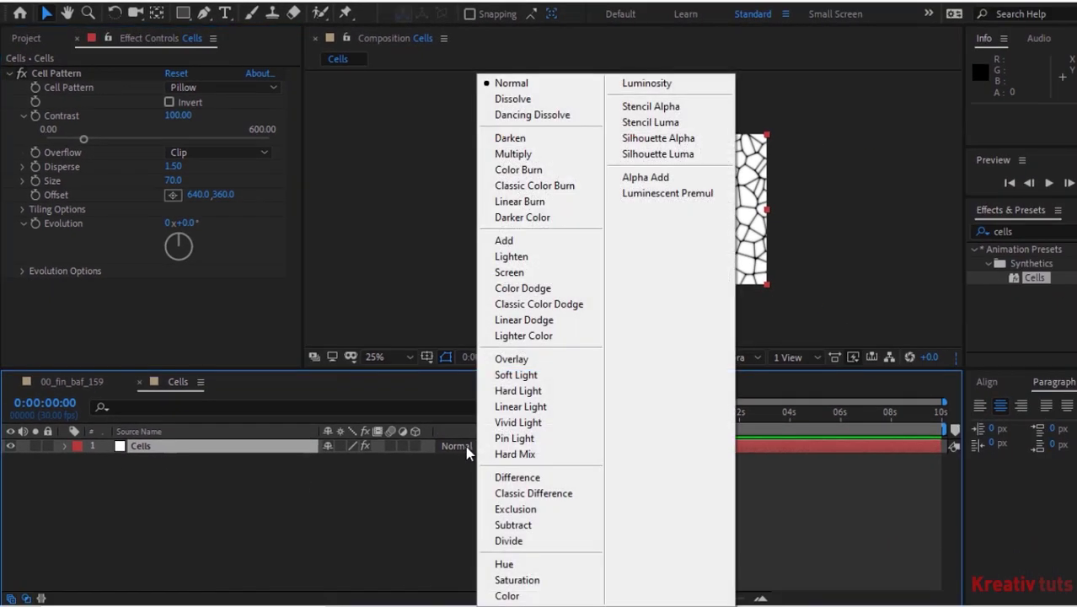
{"action": "left_click", "coordinate": [554, 156]}
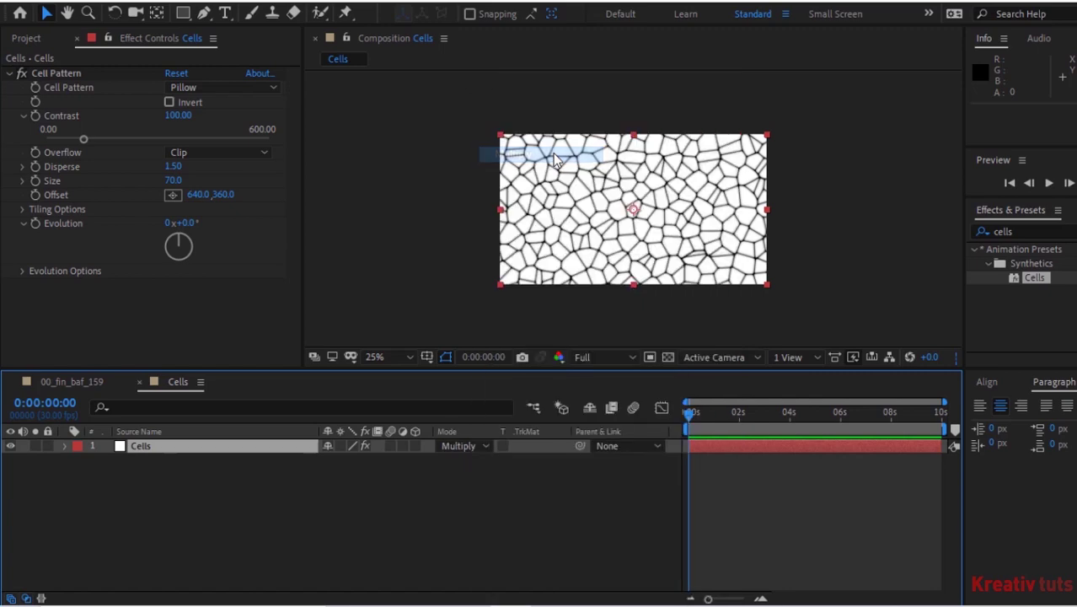
{"action": "left_click_drag", "start_coordinate": [725, 412], "coordinate": [633, 412]}
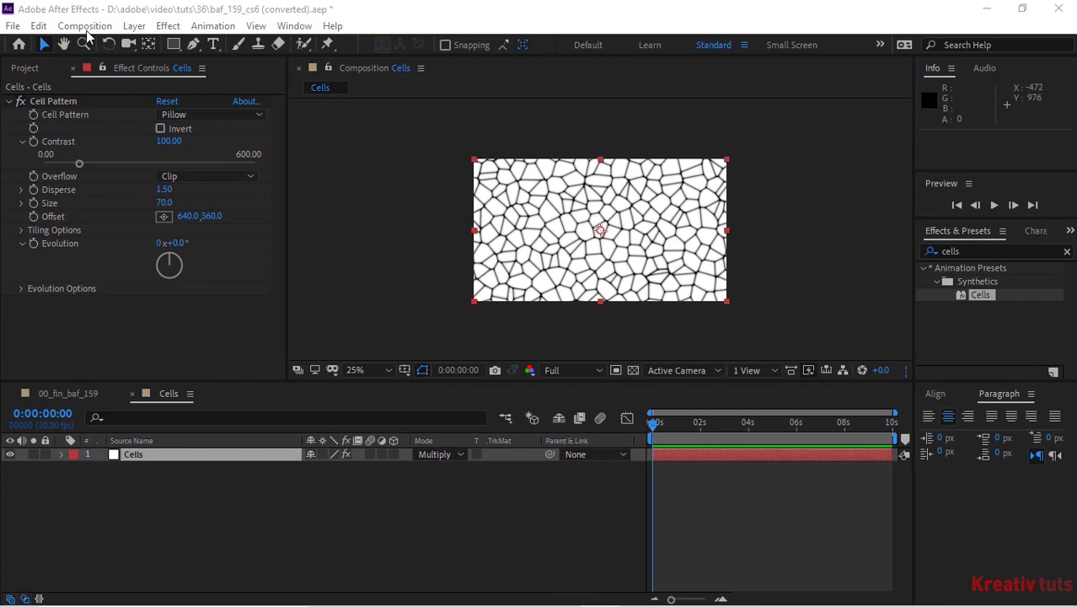
Create a new 1280 x 720 composition named Pattern-1 at 30 fps with a duration of 10 seconds.
{"action": "left_click", "coordinate": [84, 25]}
{"action": "left_click", "coordinate": [135, 64]}
{"action": "type", "text": "Par"}
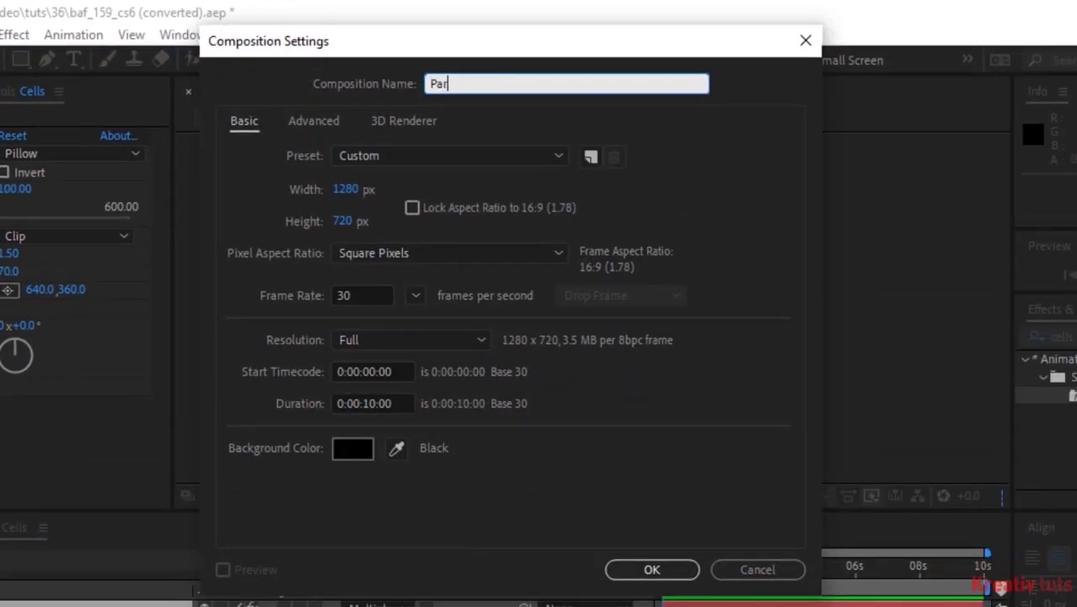
{"action": "type", "text": "tern-1"}
{"action": "key", "text": "Return"}
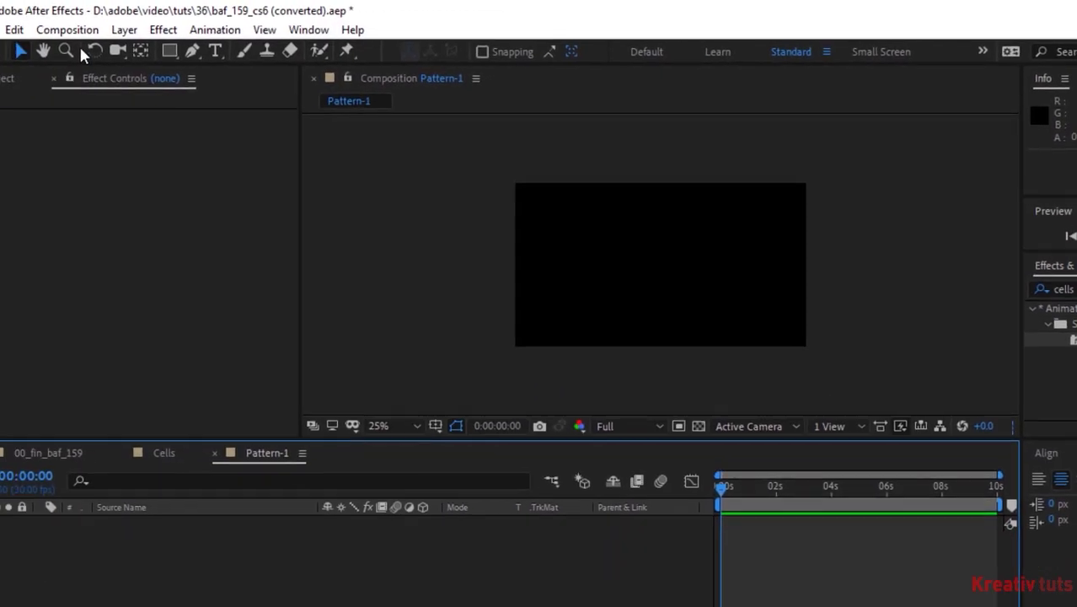
Add a solid named Black with the colour 000000 to the Pattern-1 composition.
{"action": "right_click", "coordinate": [104, 547]}
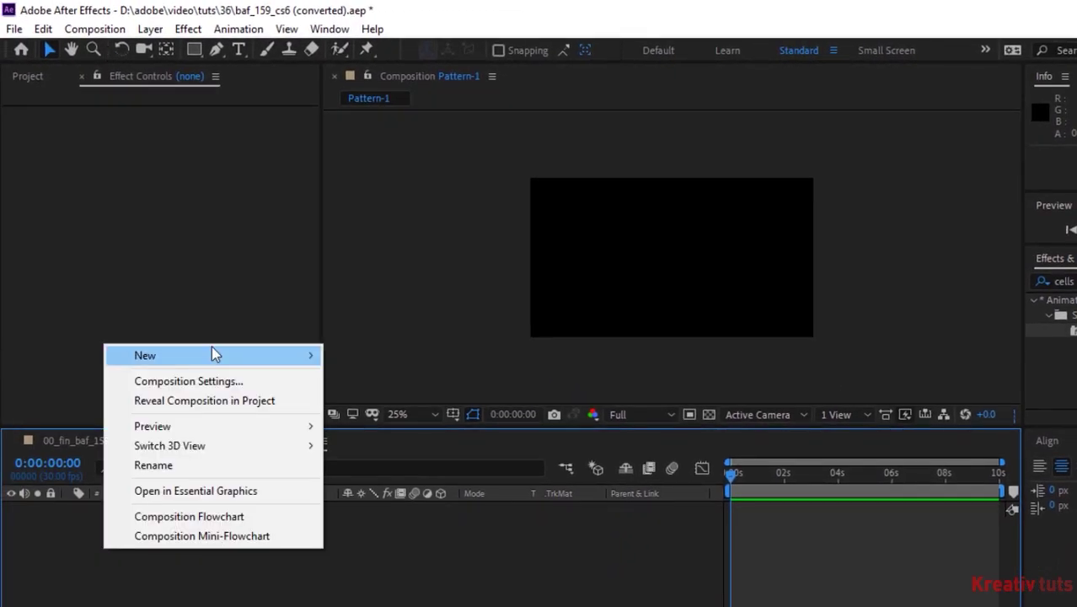
{"action": "mouse_move", "coordinate": [224, 354]}
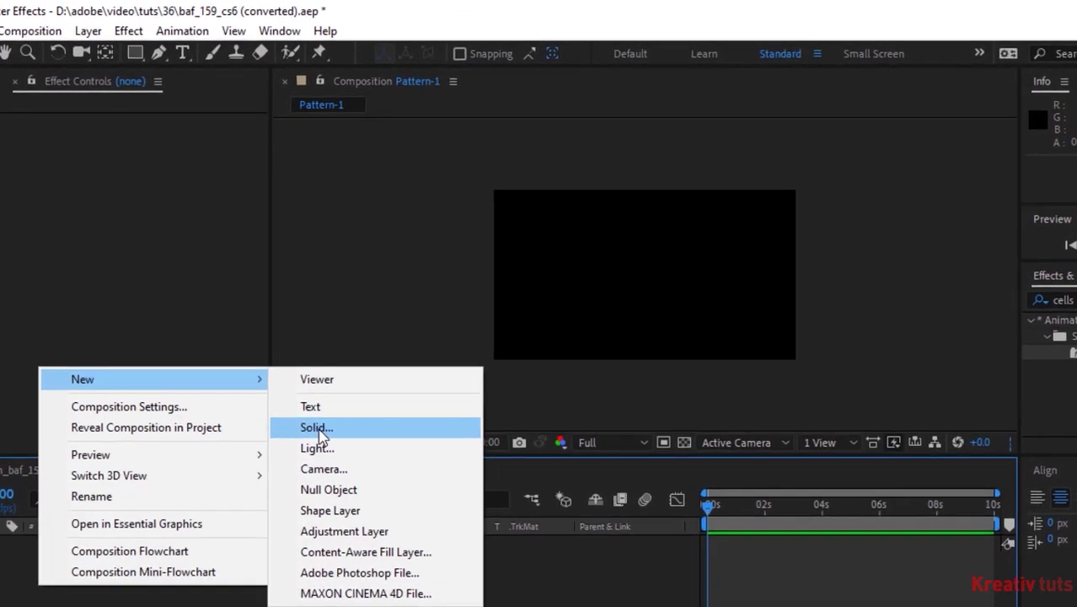
{"action": "left_click", "coordinate": [360, 400]}
{"action": "type", "text": "Black"}
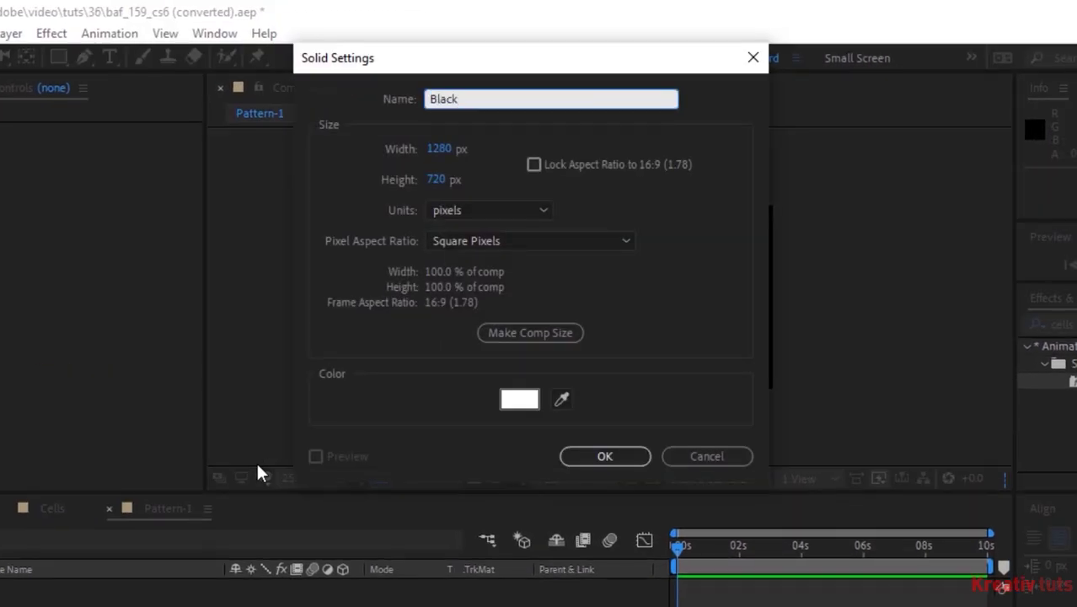
{"action": "left_click", "coordinate": [519, 398]}
{"action": "type", "text": "000000"}
{"action": "left_click", "coordinate": [498, 133]}
{"action": "left_click", "coordinate": [731, 456]}
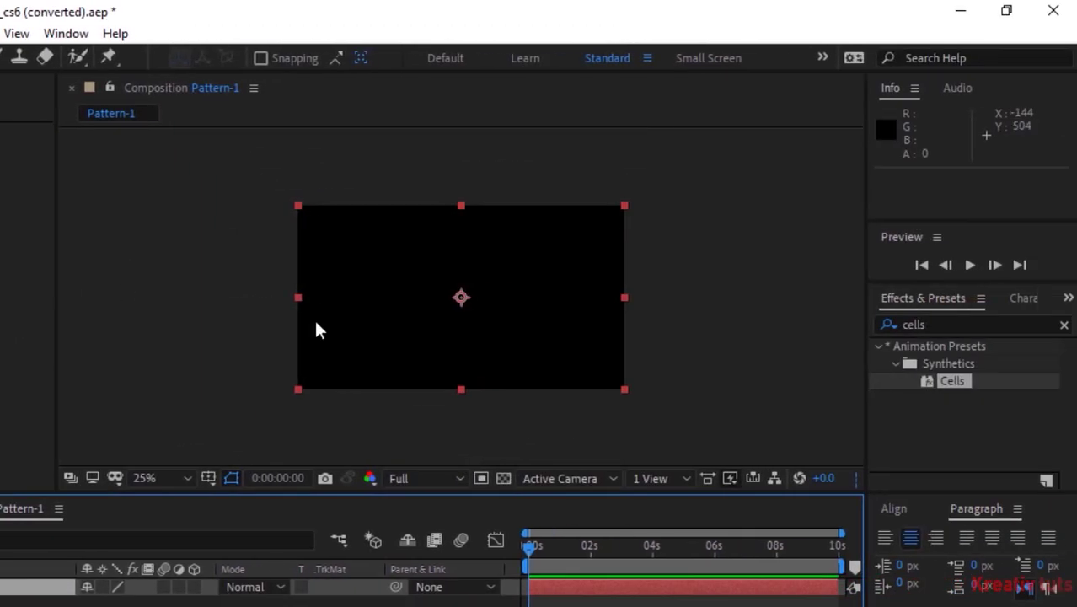
Search the effects for "fract" and apply Fractal Noise to the Black solid.
{"action": "left_click", "coordinate": [937, 324]}
{"action": "key", "text": "BackSpace"}
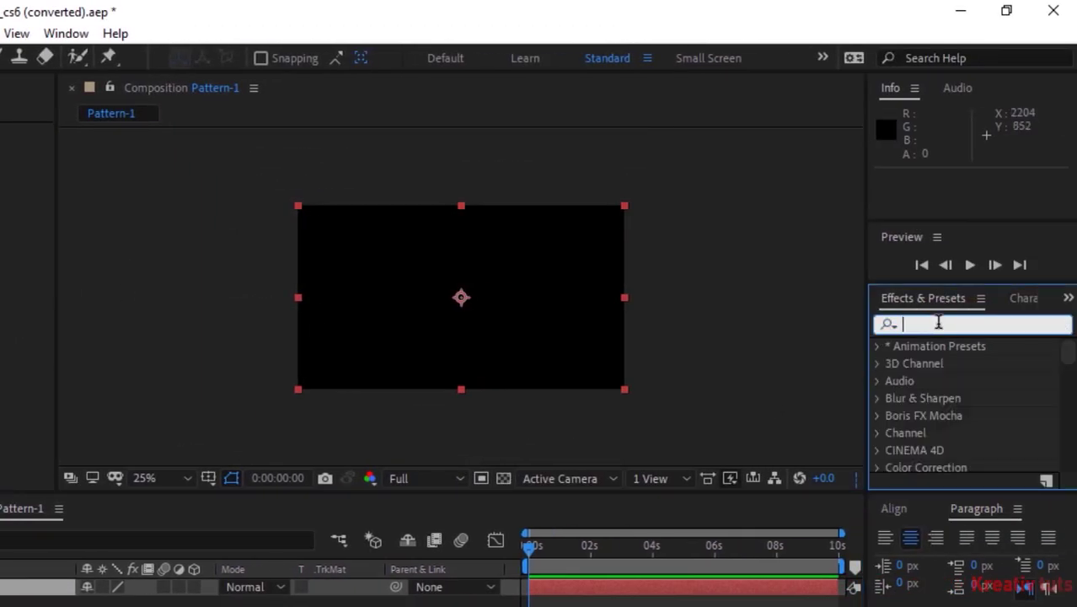
{"action": "type", "text": "fract"}
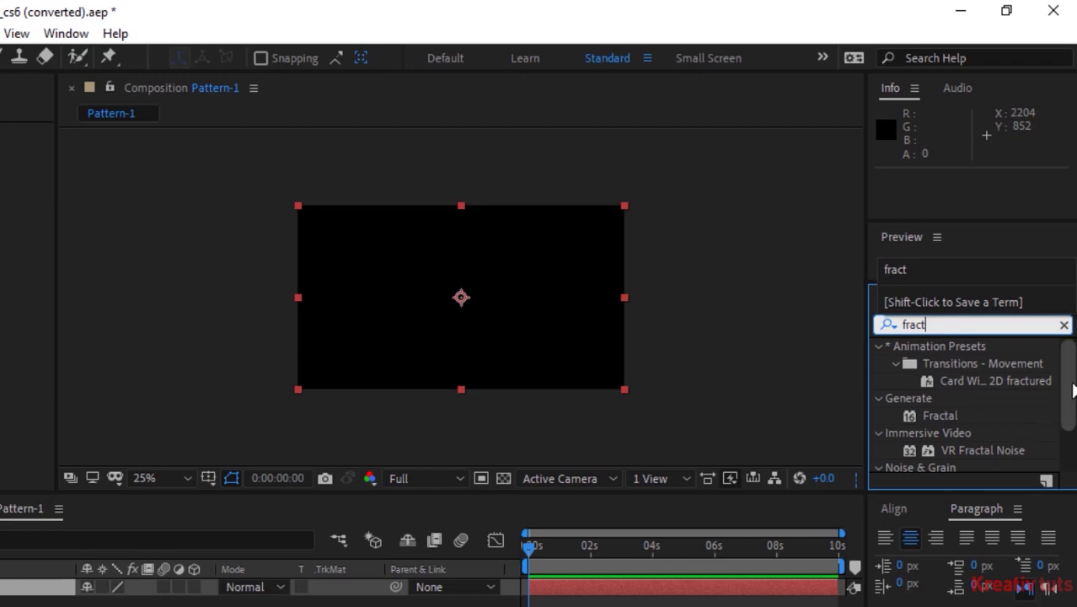
{"action": "scroll", "coordinate": [1068, 384], "scroll_direction": "down", "scroll_amount": 2}
{"action": "left_click_drag", "start_coordinate": [973, 444], "coordinate": [569, 373]}
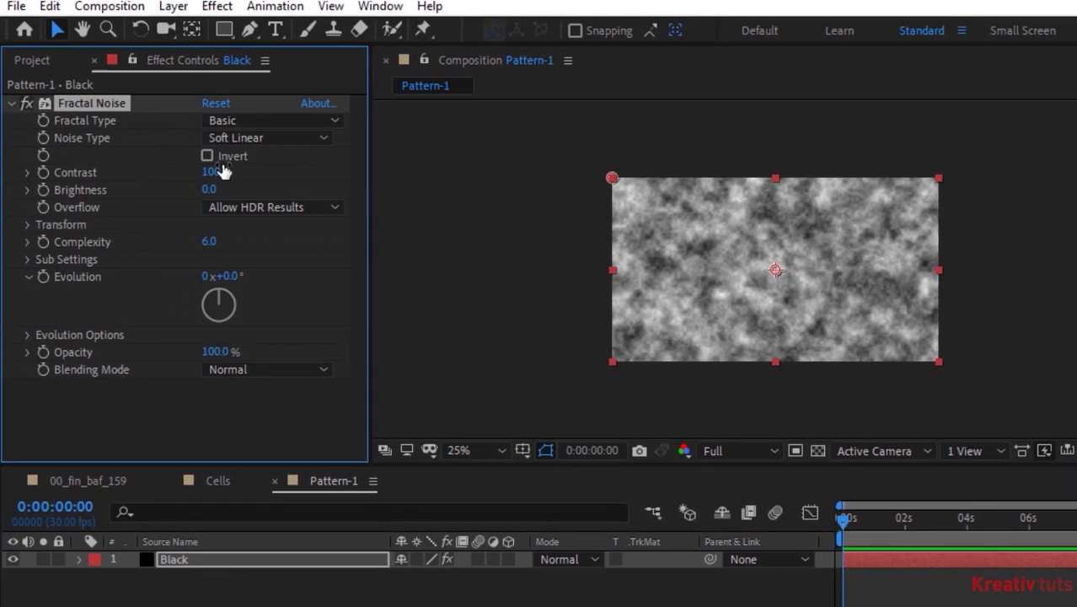
Set the Fractal Noise's Fractal Type to Dynamic and turn on Invert.
{"action": "left_click", "coordinate": [270, 121]}
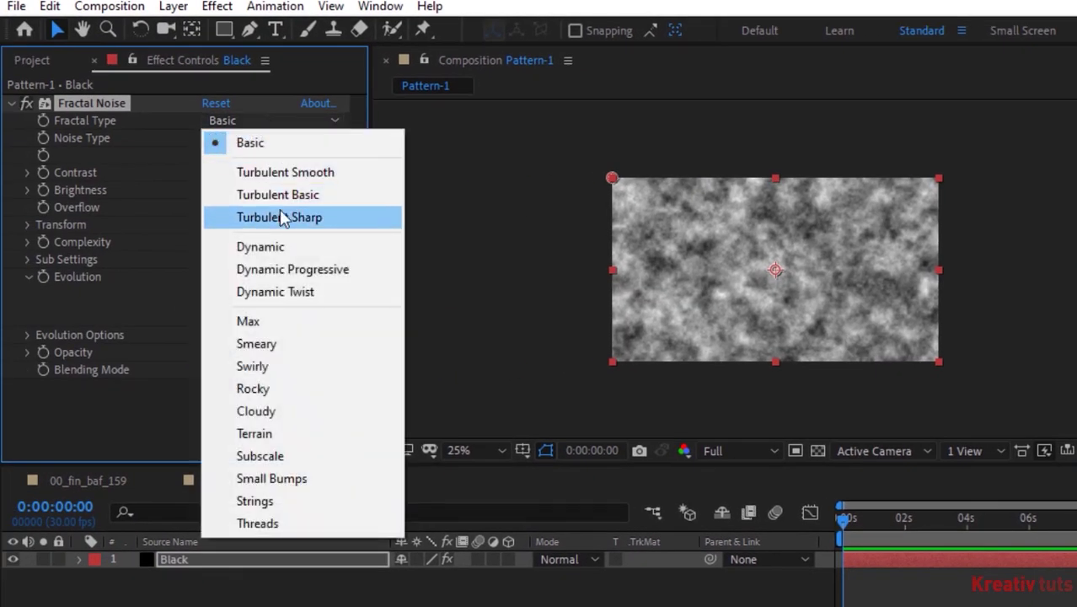
{"action": "left_click", "coordinate": [283, 246]}
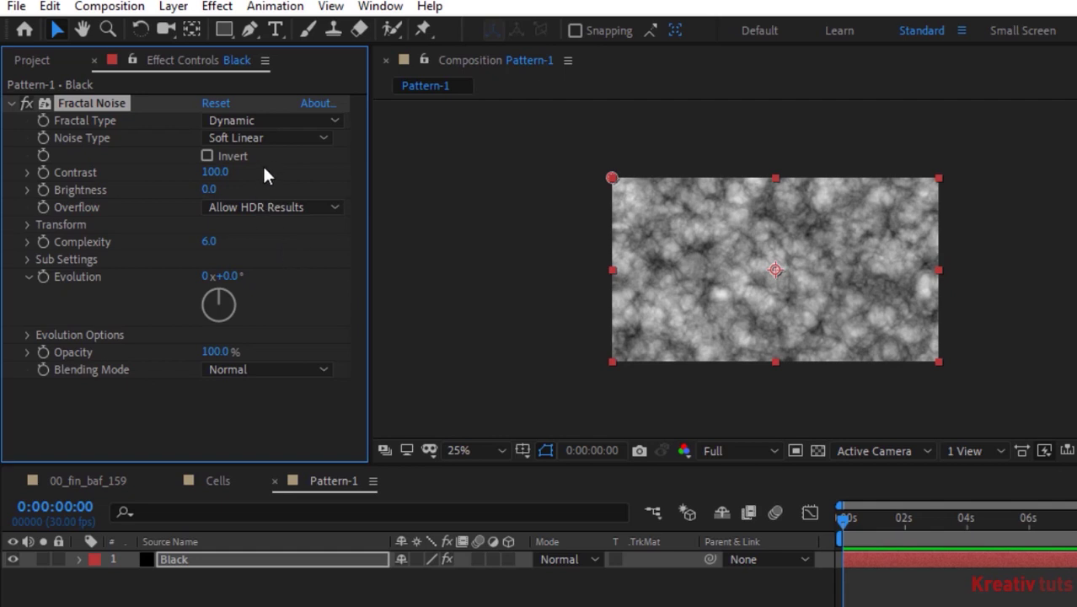
{"action": "left_click", "coordinate": [229, 159]}
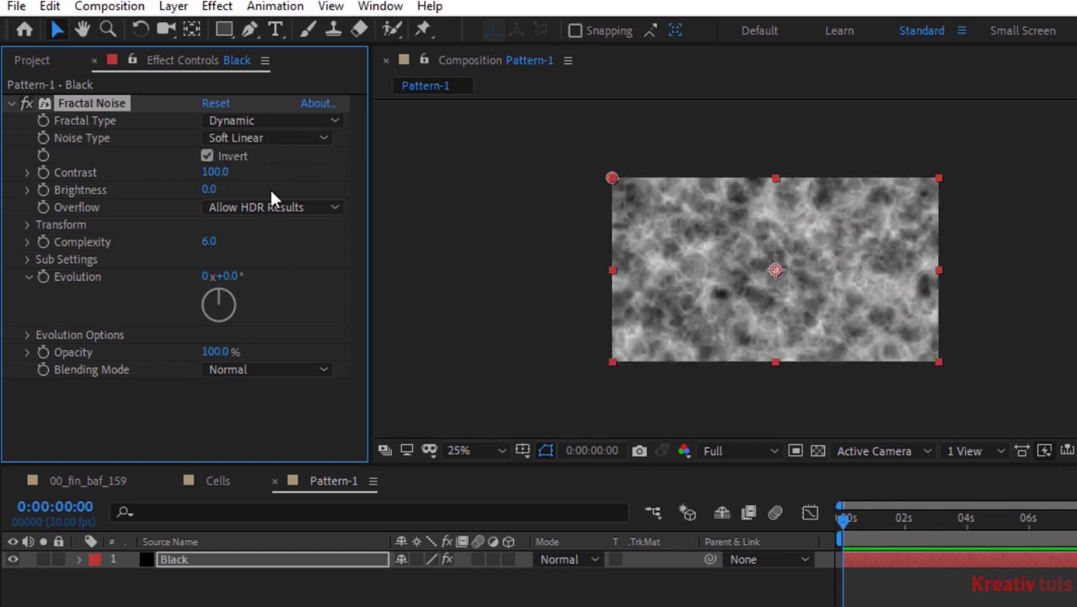
Set the Fractal Noise's Transform Scale to 83 on the Black solid.
{"action": "left_click", "coordinate": [28, 225]}
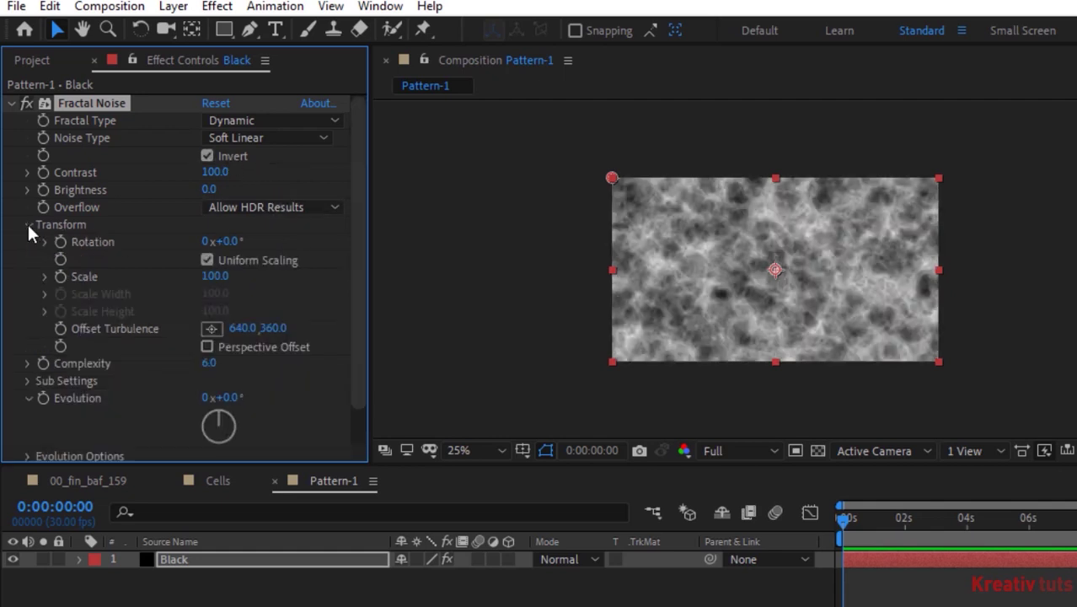
{"action": "left_click", "coordinate": [215, 276]}
{"action": "type", "text": "83"}
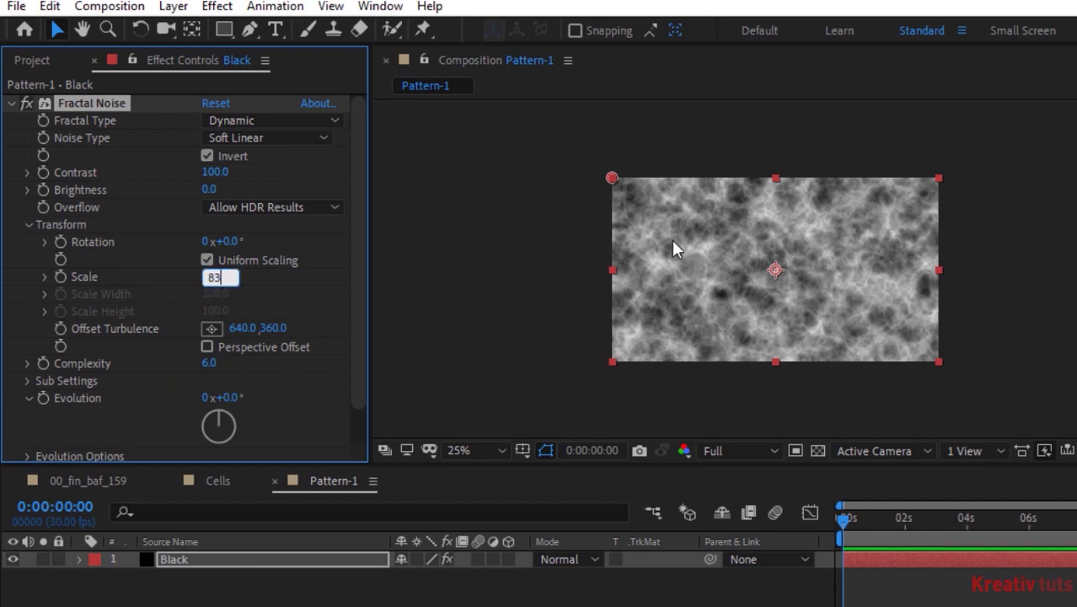
{"action": "left_click", "coordinate": [46, 277]}
{"action": "left_click", "coordinate": [28, 225]}
{"action": "left_click", "coordinate": [26, 255]}
{"action": "left_click", "coordinate": [27, 254]}
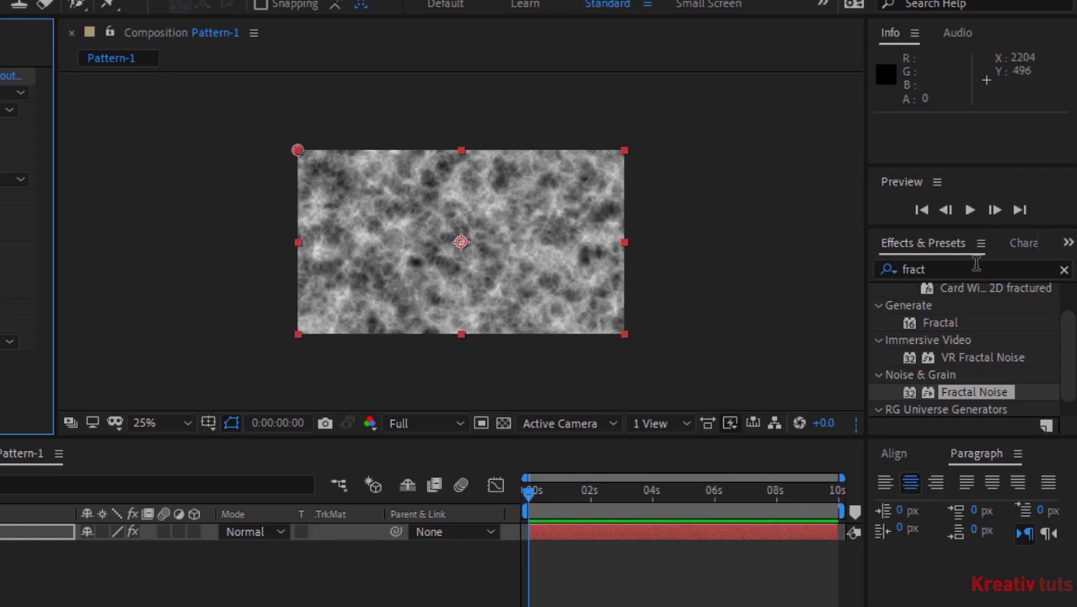
Search the effects for "color b" and apply Color Balance to the Black solid.
{"action": "left_click", "coordinate": [976, 268]}
{"action": "type", "text": "color b"}
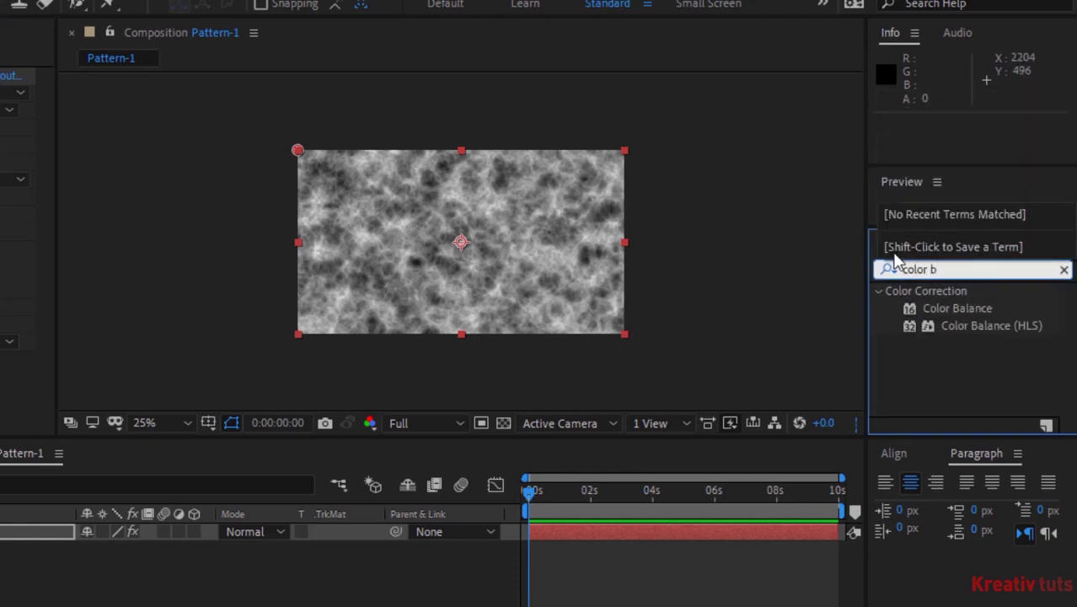
{"action": "left_click_drag", "start_coordinate": [949, 305], "coordinate": [454, 249]}
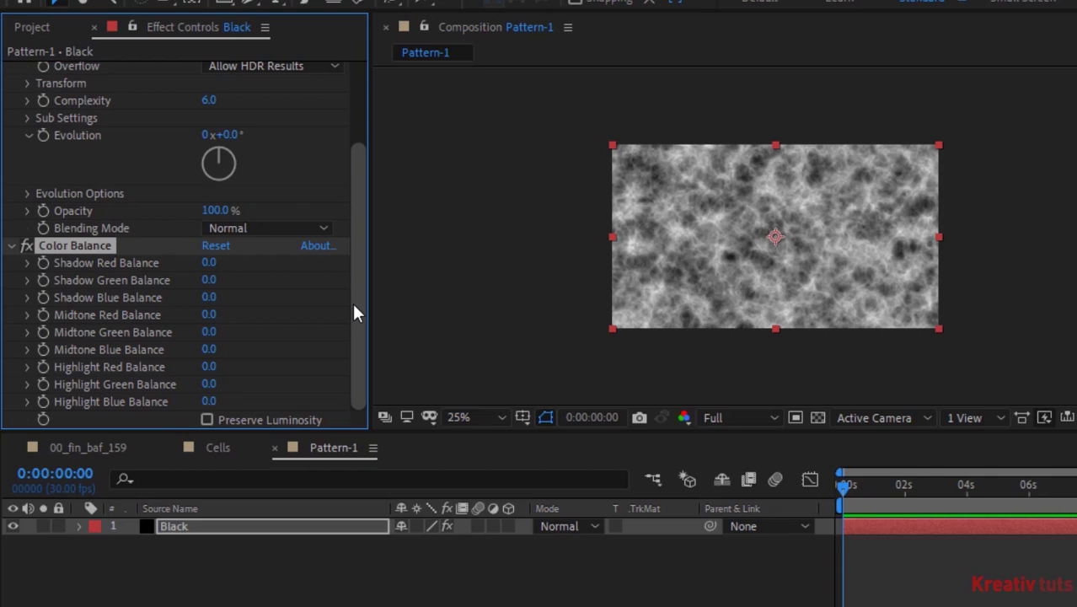
Set the Color Balance's Highlight Red Balance to 100 and Highlight Blue Balance to -100.
{"action": "left_click", "coordinate": [211, 367]}
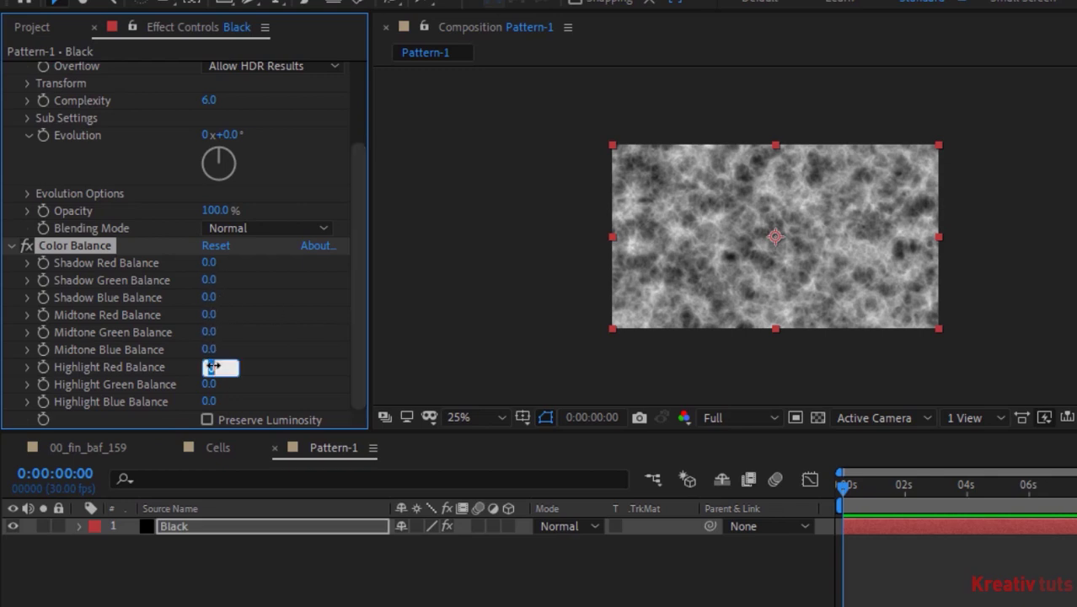
{"action": "type", "text": "100"}
{"action": "left_click", "coordinate": [211, 401]}
{"action": "type", "text": "-100"}
{"action": "key", "text": "Return"}
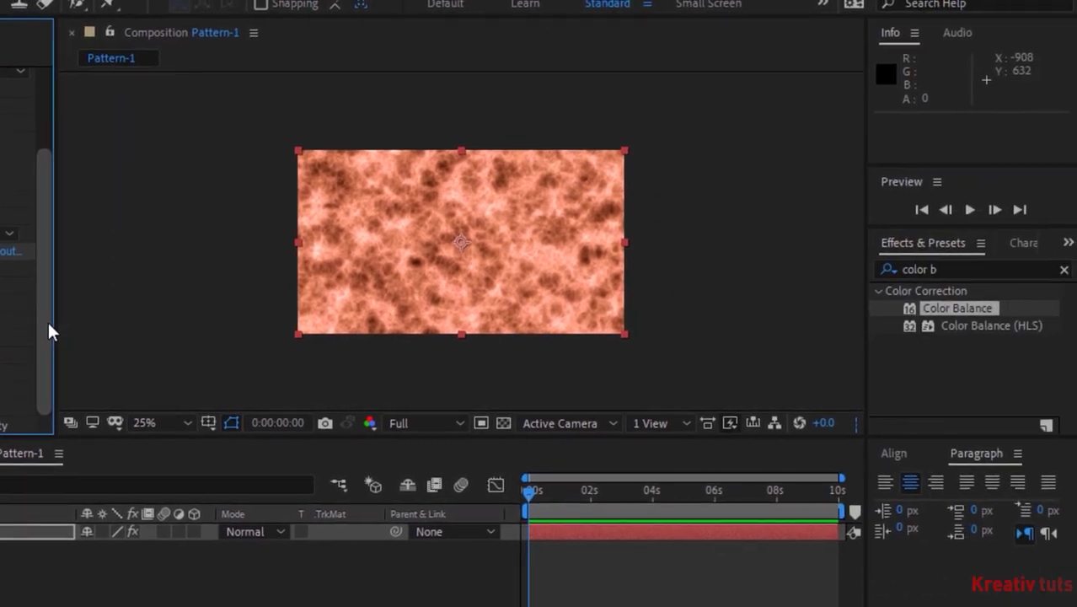
Apply the Curves effect to the Black solid and shape its RGB curve into an S with raised highlights and lowered shadows.
{"action": "left_click", "coordinate": [966, 268]}
{"action": "key", "text": "BackSpace"}
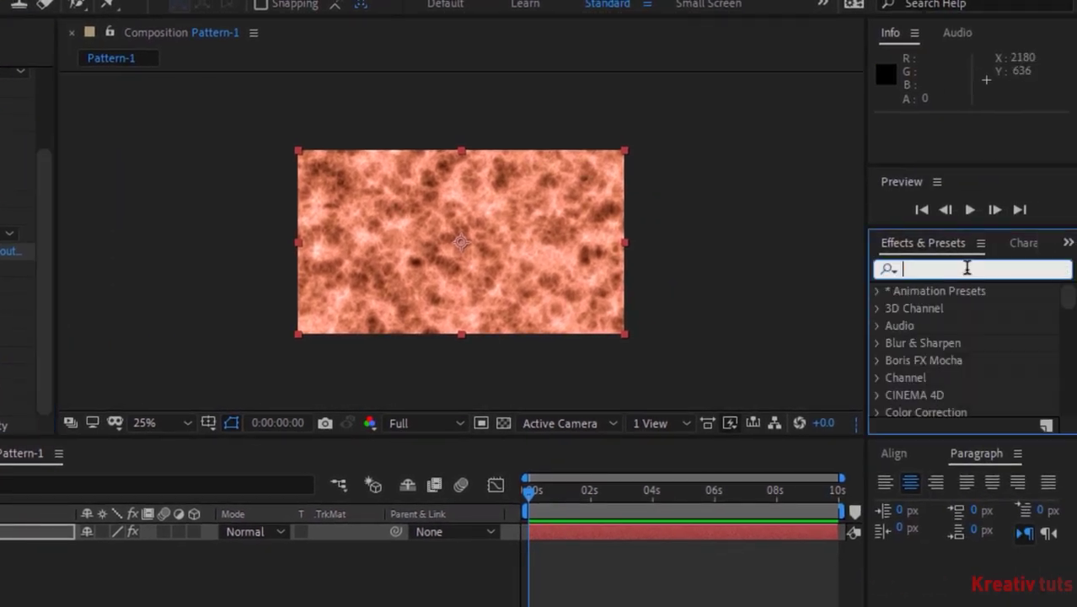
{"action": "type", "text": "curvs"}
{"action": "key", "text": "BackSpace"}
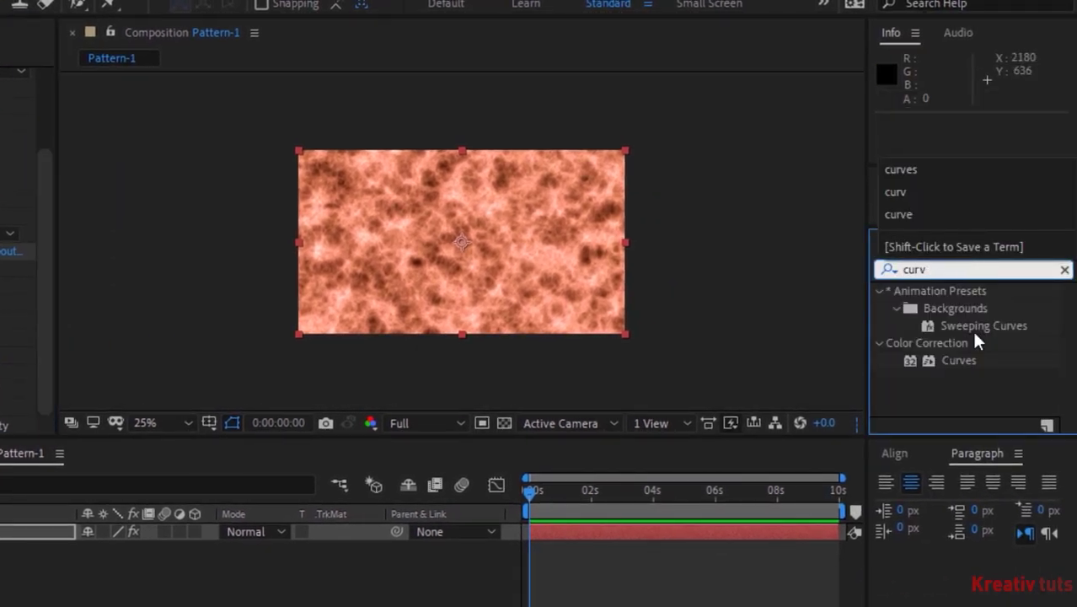
{"action": "left_click_drag", "start_coordinate": [973, 340], "coordinate": [551, 325]}
{"action": "left_click_drag", "start_coordinate": [246, 216], "coordinate": [235, 205]}
{"action": "left_click_drag", "start_coordinate": [112, 346], "coordinate": [129, 380]}
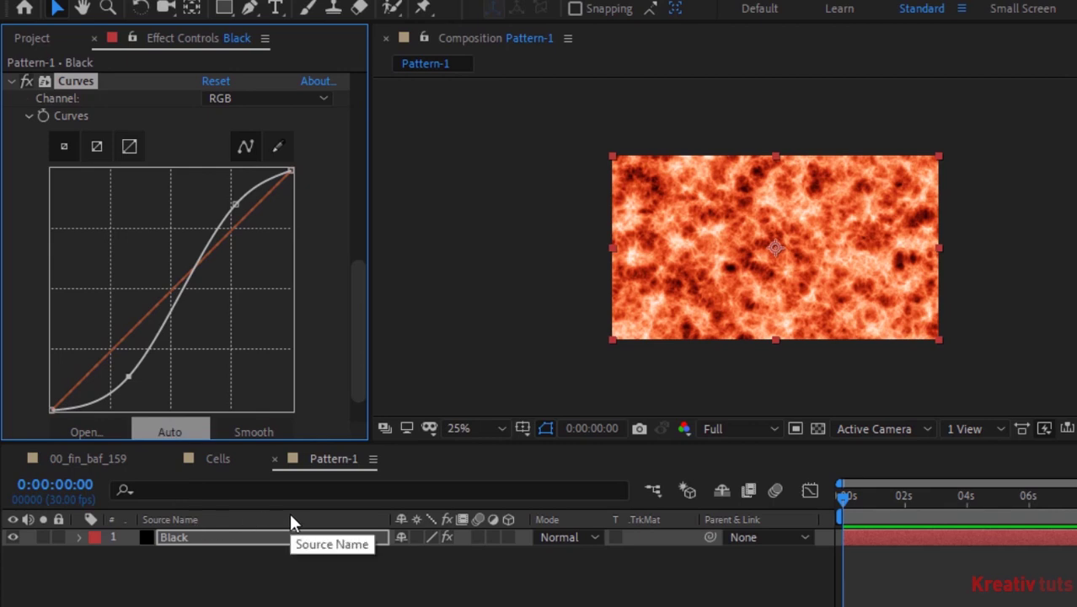
Add the Cells composition above the Black solid in Pattern-1 and set its blending mode to Add.
{"action": "left_click", "coordinate": [34, 39]}
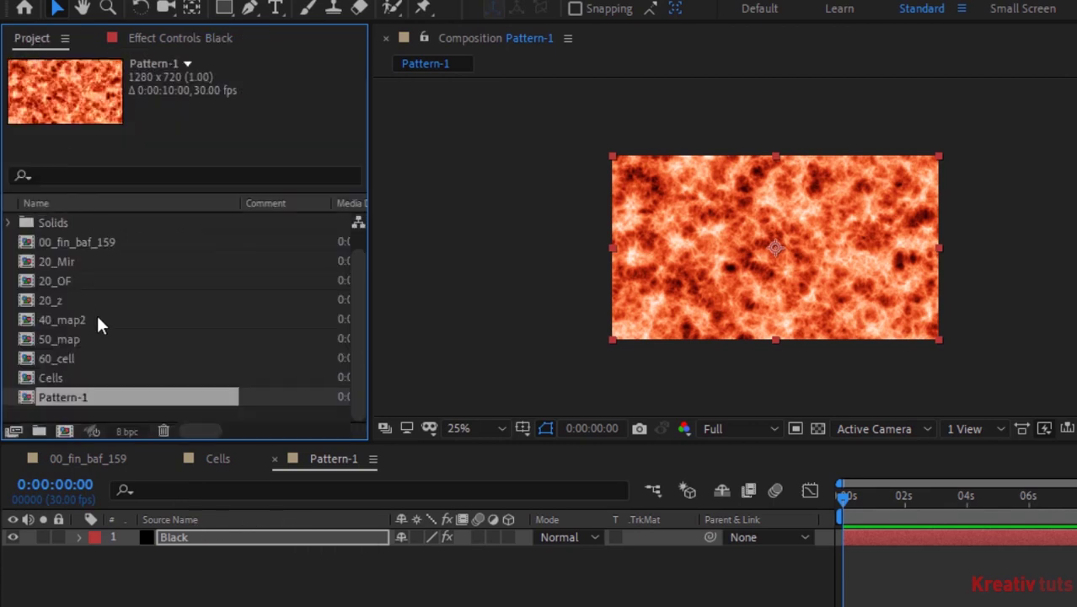
{"action": "left_click_drag", "start_coordinate": [60, 380], "coordinate": [197, 543]}
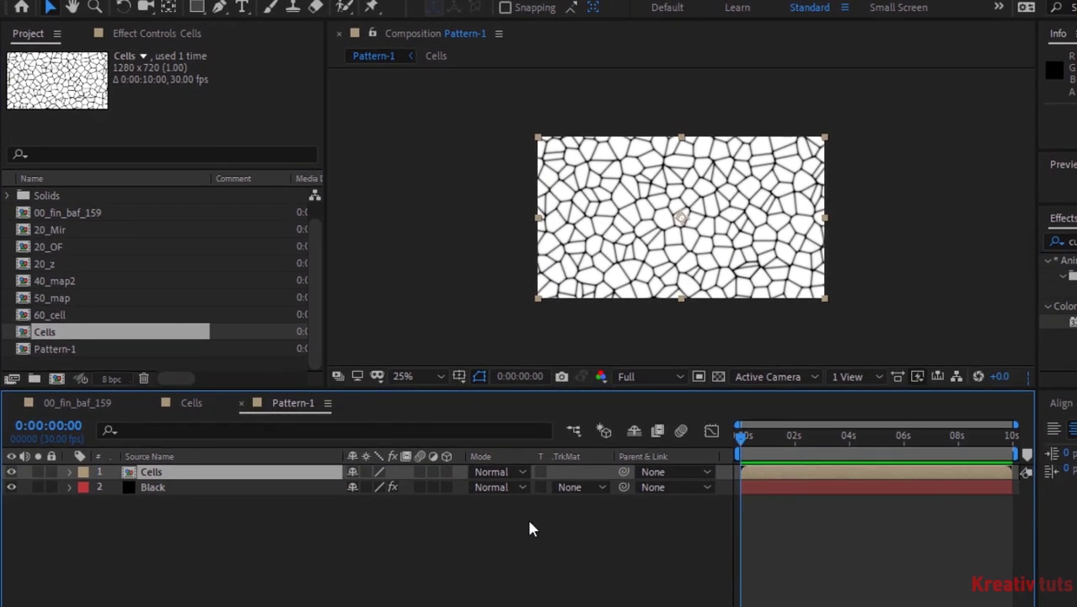
{"action": "left_click", "coordinate": [514, 473]}
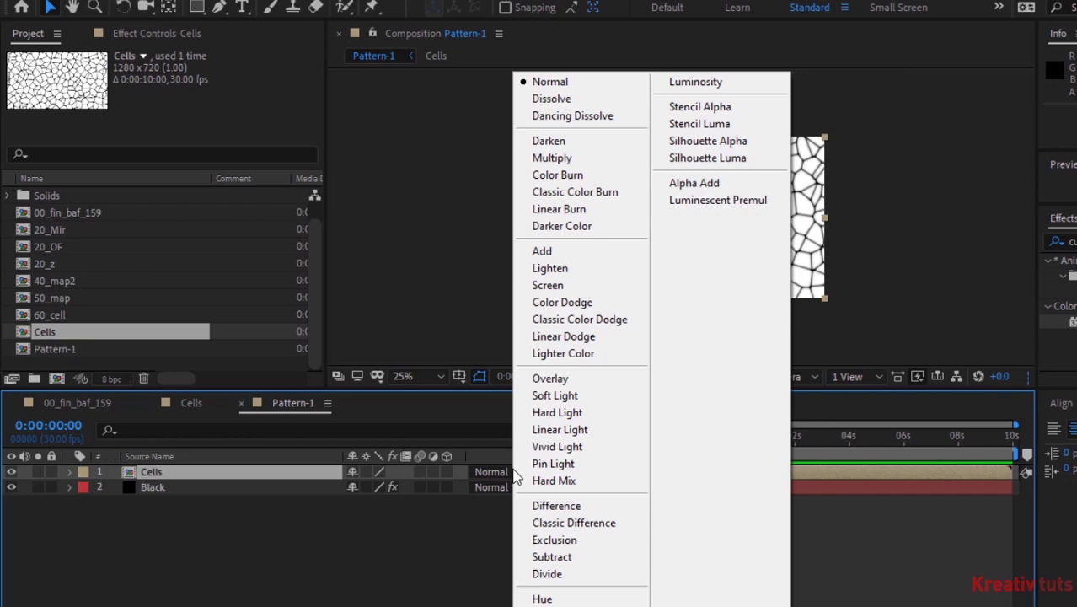
{"action": "left_click", "coordinate": [552, 251]}
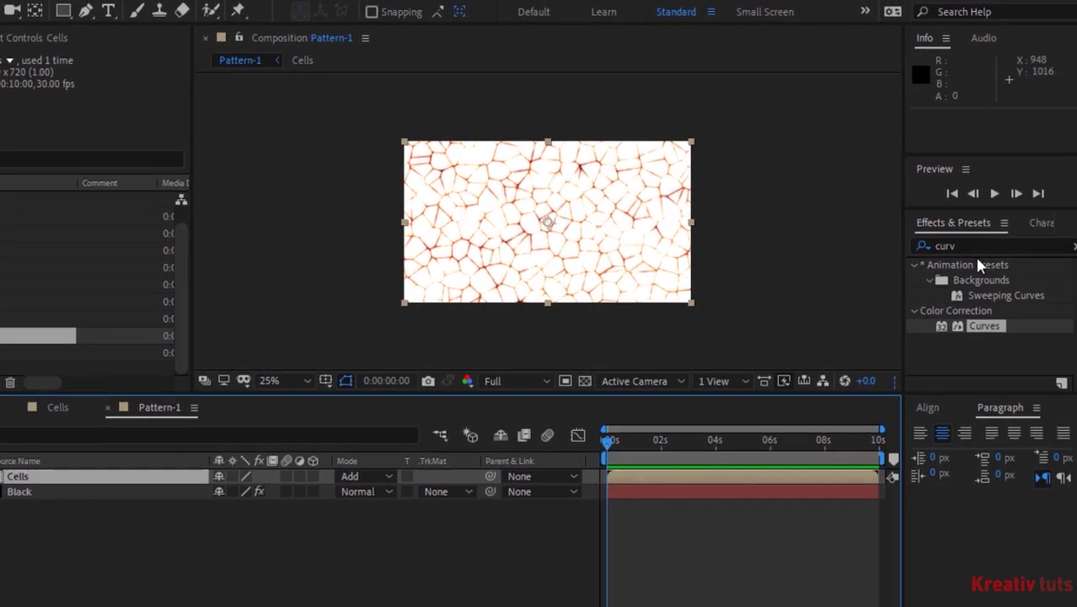
Apply Set Matte to the Cells layer, using Luminance for the matte with Invert Matte turned on.
{"action": "double_click", "coordinate": [990, 246]}
{"action": "type", "text": "set"}
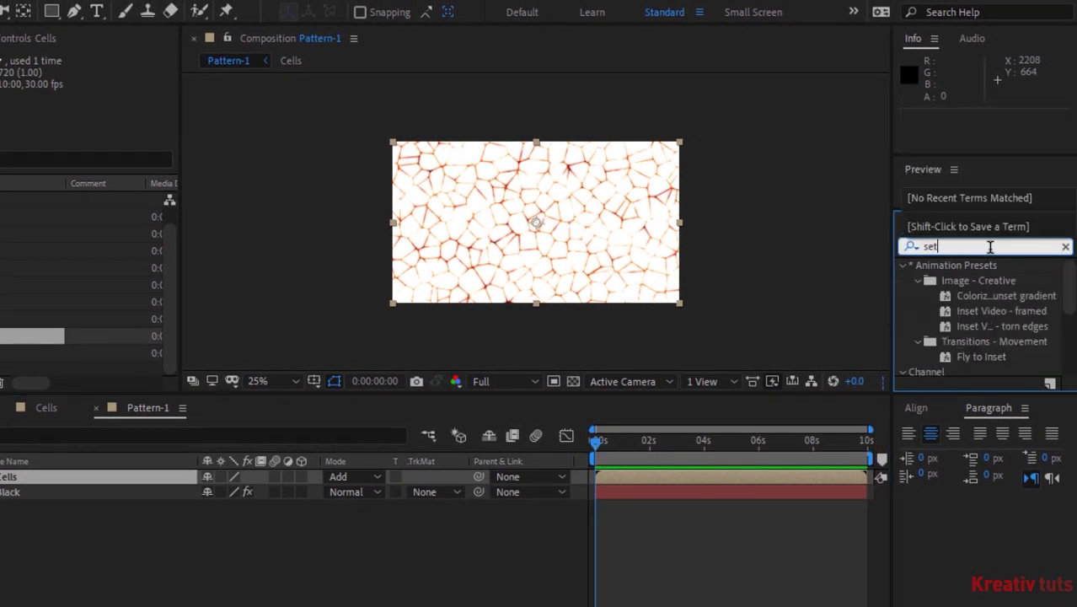
{"action": "left_click_drag", "start_coordinate": [977, 371], "coordinate": [111, 477]}
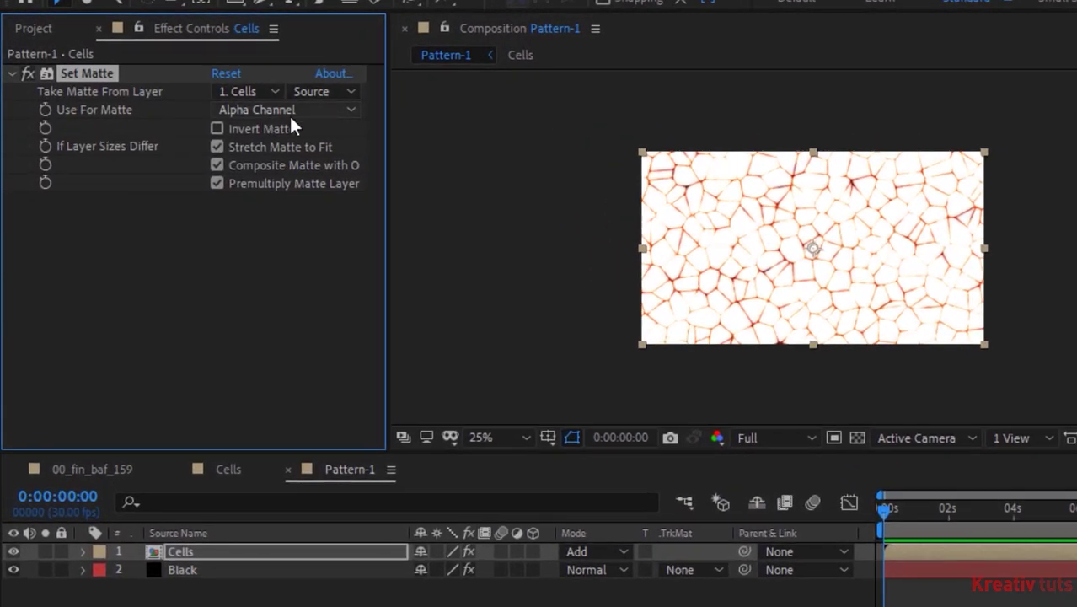
{"action": "left_click", "coordinate": [289, 112]}
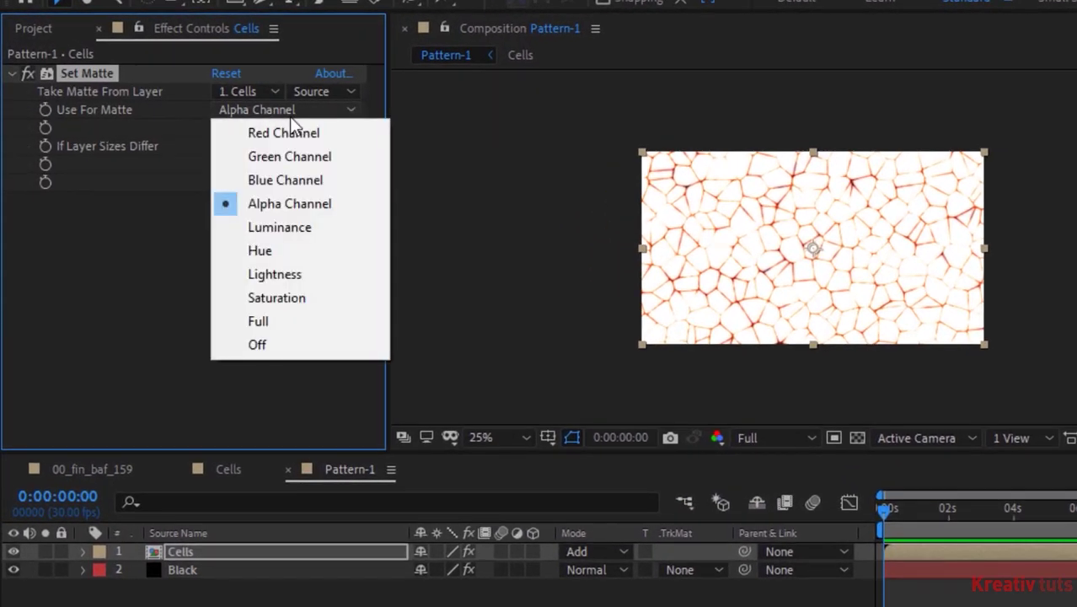
{"action": "left_click", "coordinate": [312, 228]}
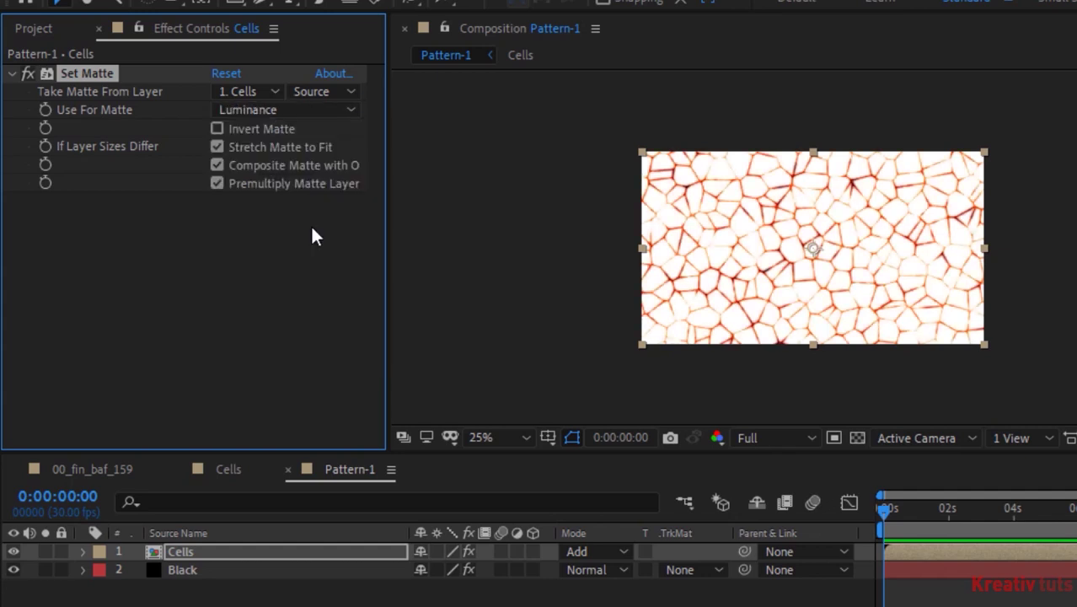
{"action": "left_click", "coordinate": [260, 131]}
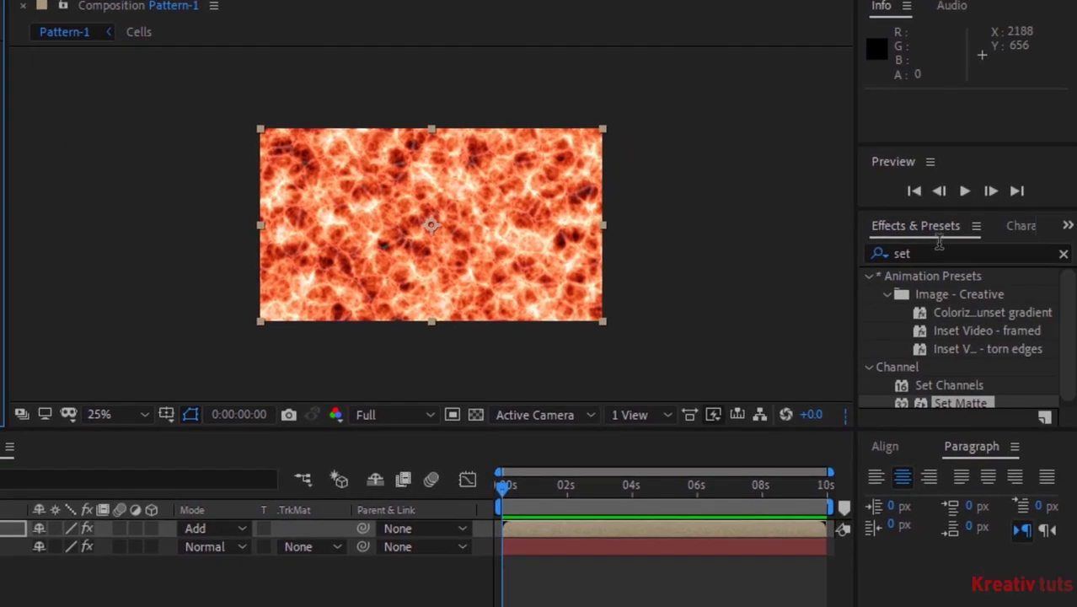
Search the effects for "fill" and apply Fill to the Cells layer.
{"action": "left_click", "coordinate": [941, 250]}
{"action": "type", "text": "fill"}
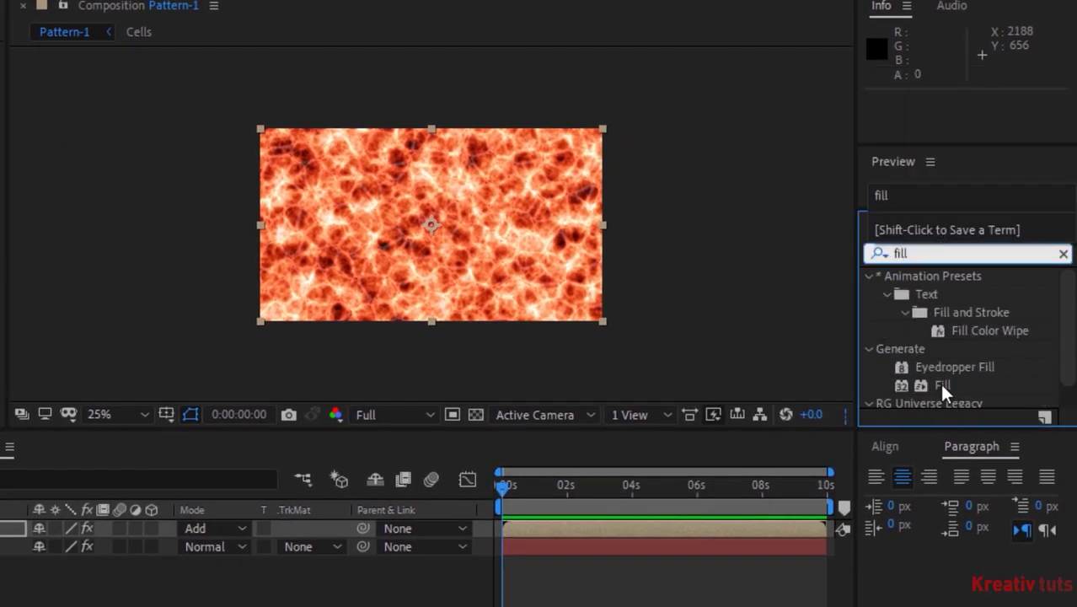
{"action": "left_click_drag", "start_coordinate": [942, 387], "coordinate": [331, 528]}
{"action": "left_click_drag", "start_coordinate": [474, 531], "coordinate": [79, 532]}
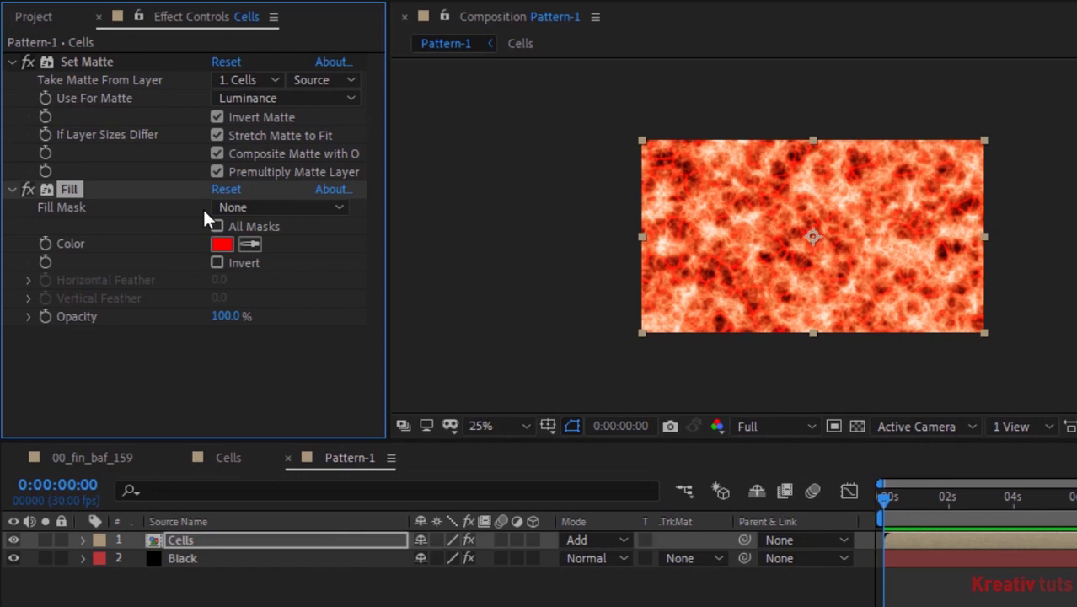
Change the Fill colour to a light pink by setting its saturation to 27.
{"action": "left_click", "coordinate": [221, 243]}
{"action": "left_click", "coordinate": [461, 172]}
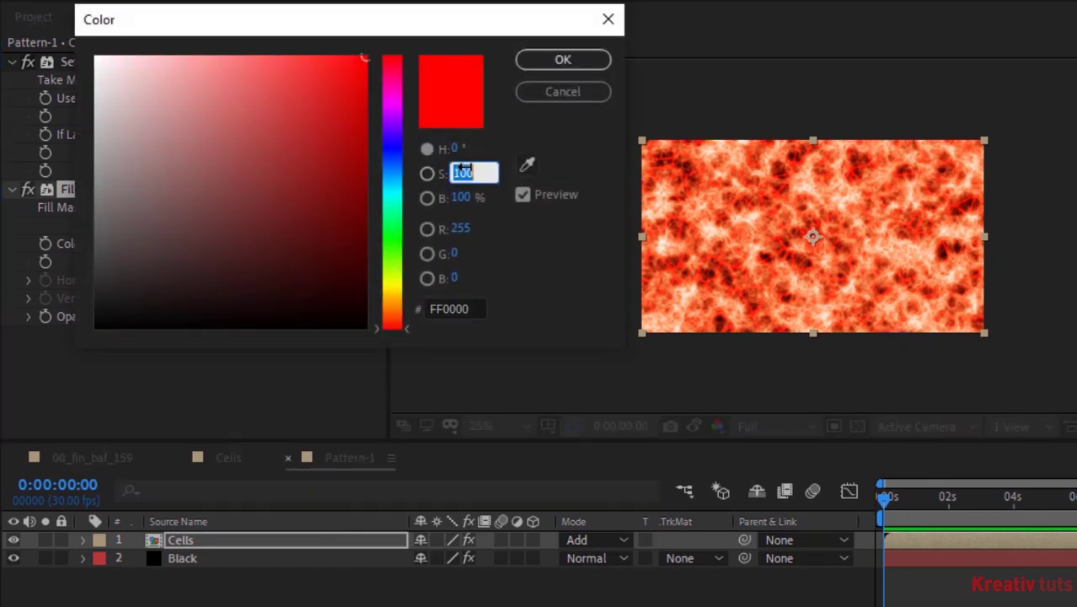
{"action": "type", "text": "27"}
{"action": "key", "text": "Return"}
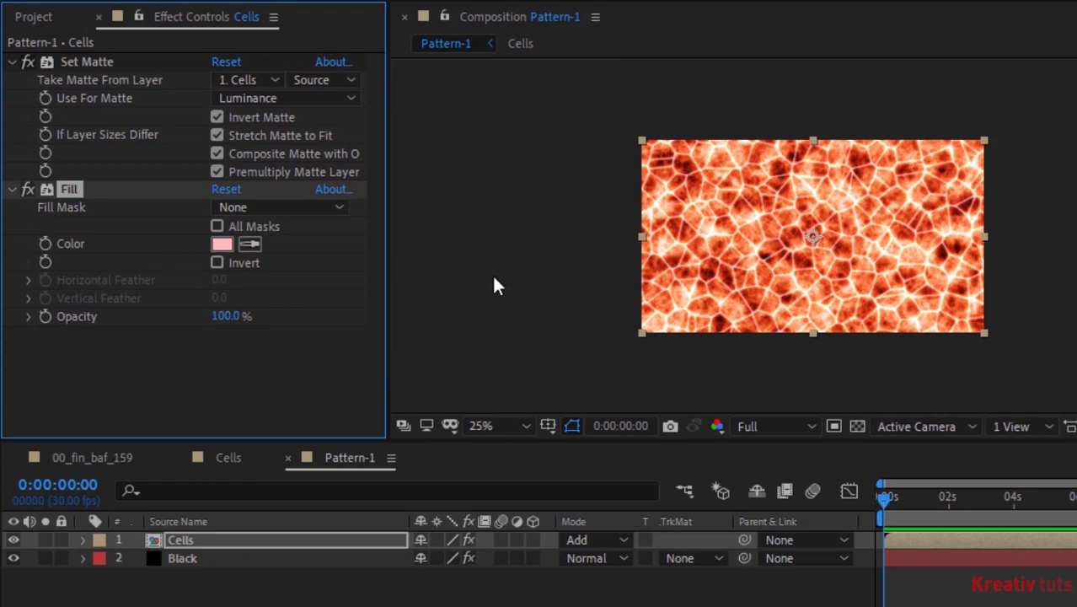
Add a new adjustment layer to Pattern-1 and name it CC.
{"action": "right_click", "coordinate": [160, 590]}
{"action": "mouse_move", "coordinate": [305, 397]}
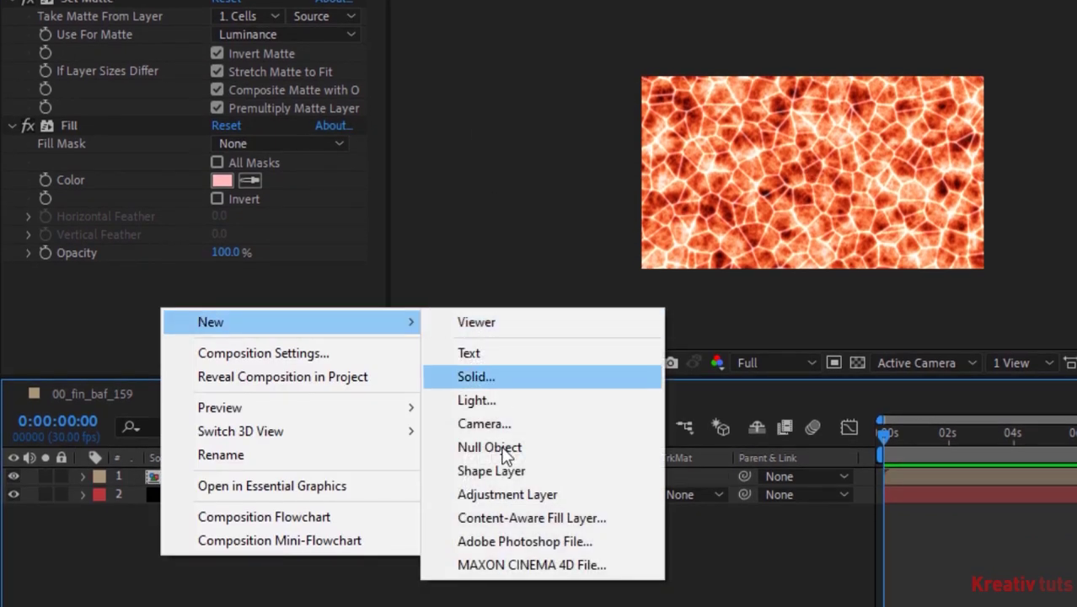
{"action": "left_click", "coordinate": [500, 493]}
{"action": "key", "text": "Return"}
{"action": "type", "text": "CC"}
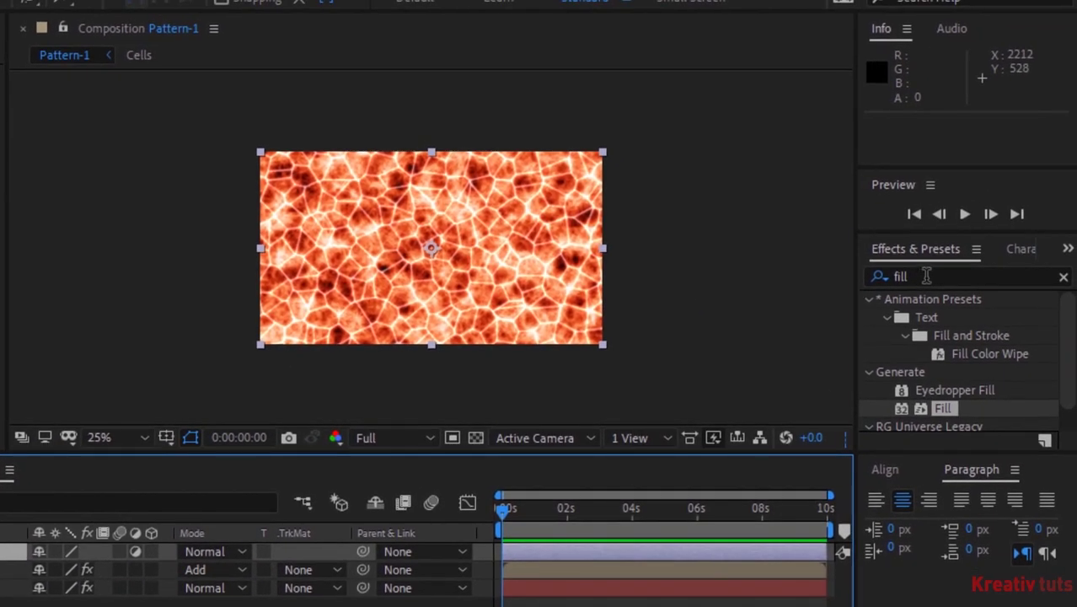
Search the effects for "inve" and apply Invert to the CC adjustment layer.
{"action": "left_click", "coordinate": [926, 275]}
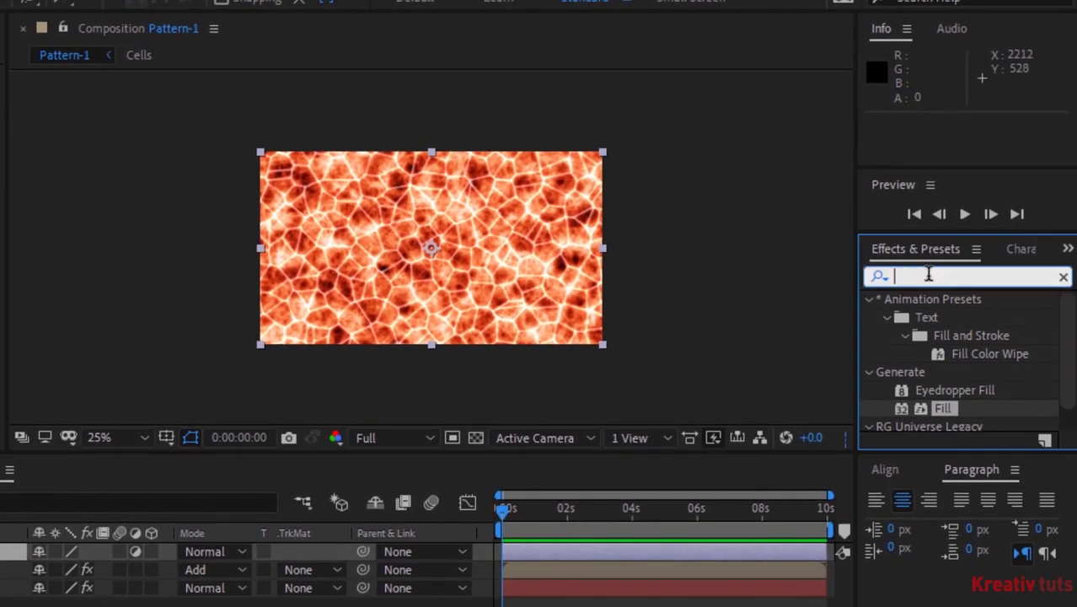
{"action": "type", "text": "inve"}
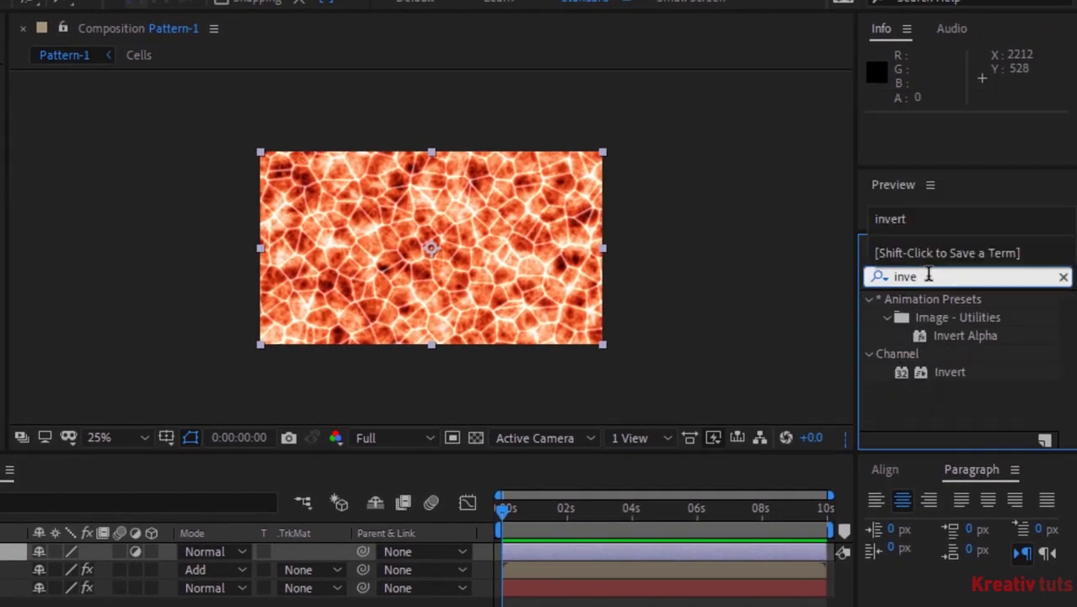
{"action": "left_click_drag", "start_coordinate": [950, 371], "coordinate": [252, 475]}
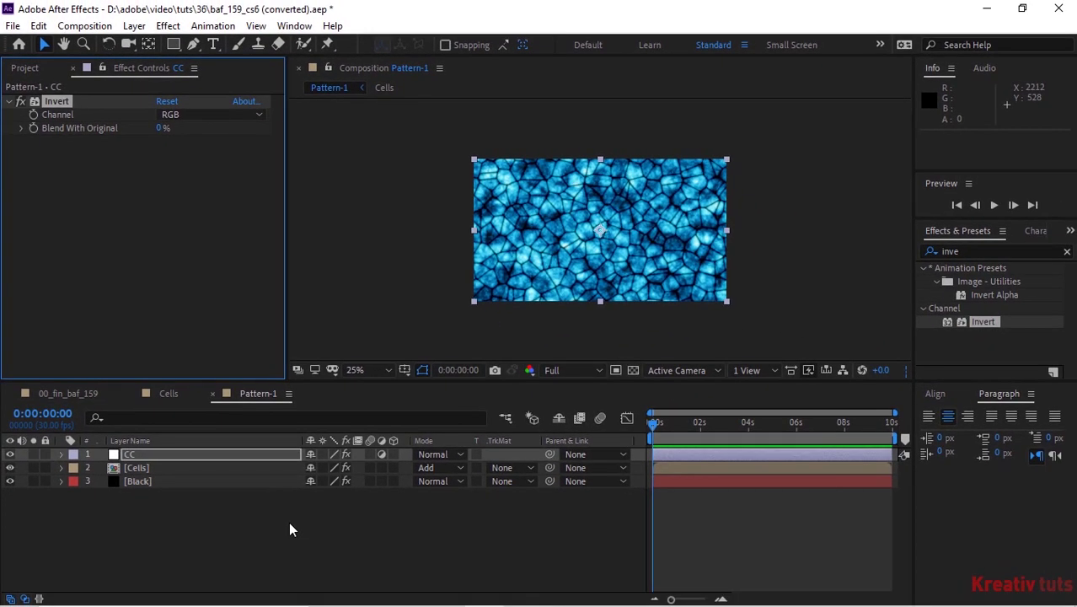
{"action": "left_click", "coordinate": [289, 524]}
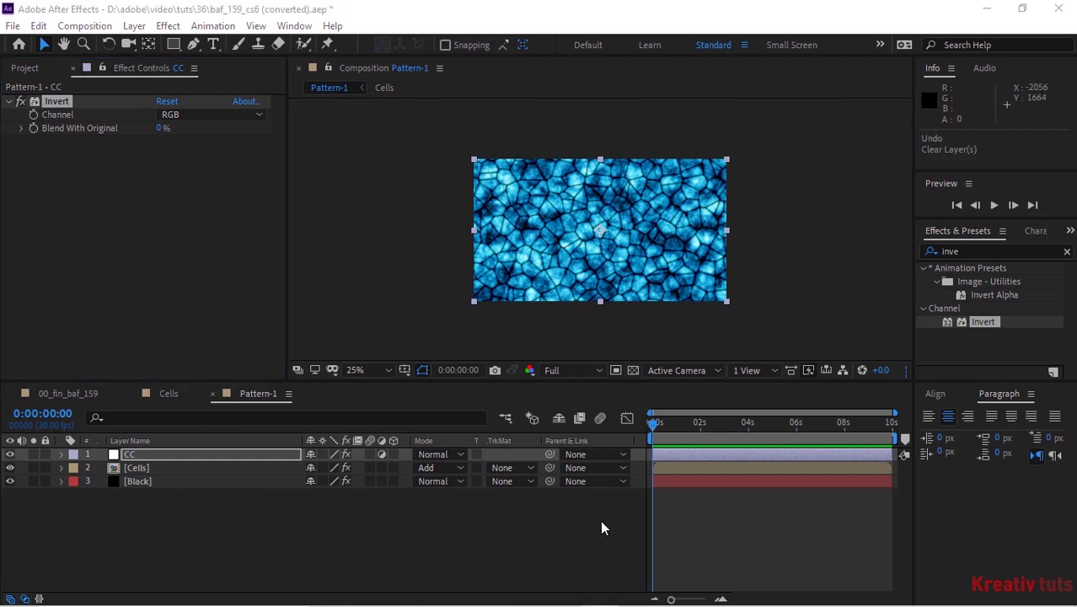
Duplicate the Pattern-1 composition in the project and open the copy.
{"action": "left_click", "coordinate": [24, 69]}
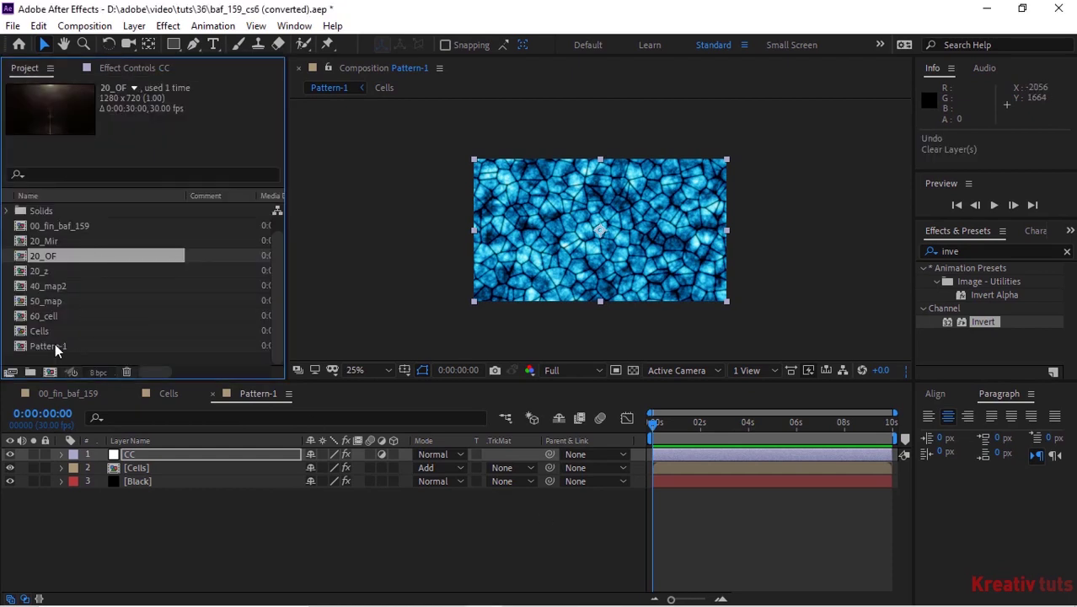
{"action": "left_click", "coordinate": [54, 344]}
{"action": "key", "text": "ctrl+d"}
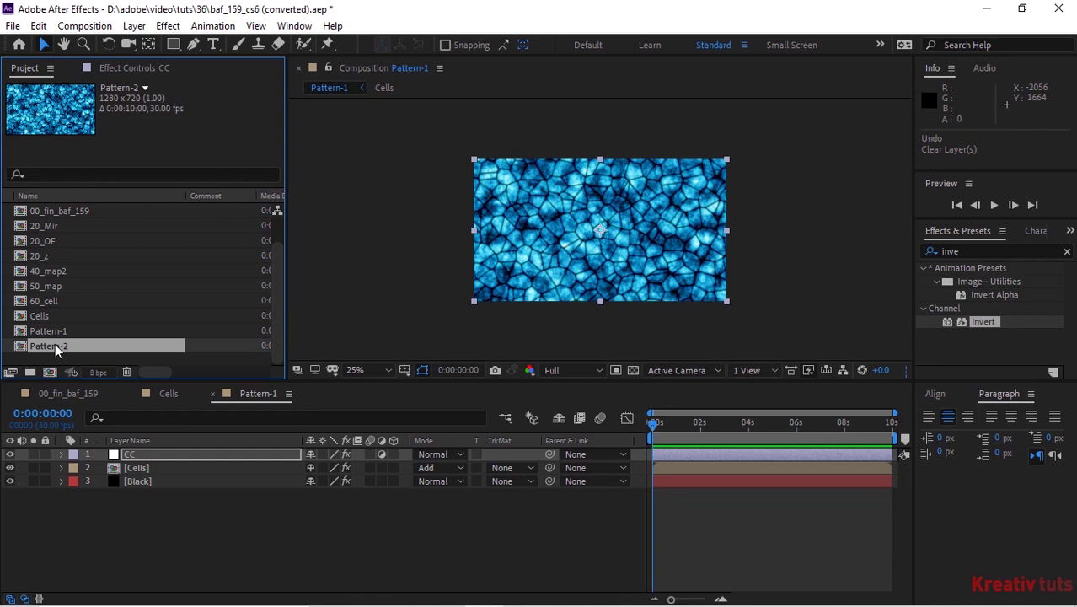
{"action": "double_click", "coordinate": [55, 344]}
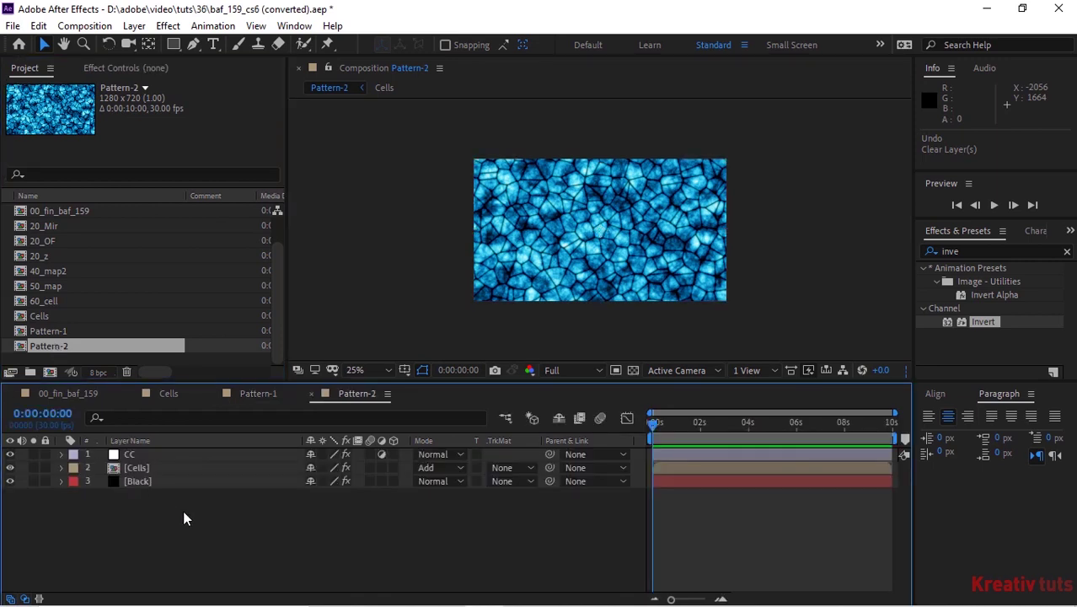
Delete the CC adjustment layer from the Pattern-2 composition, then duplicate its Cells layer and show the duplicate's effect settings.
{"action": "left_click", "coordinate": [192, 454]}
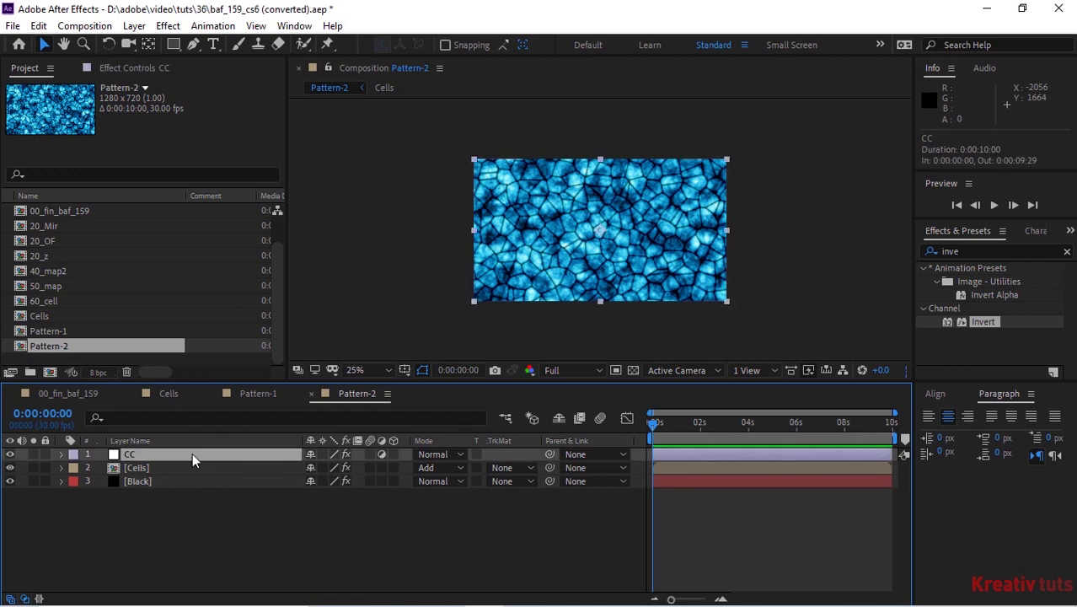
{"action": "key", "text": "Delete"}
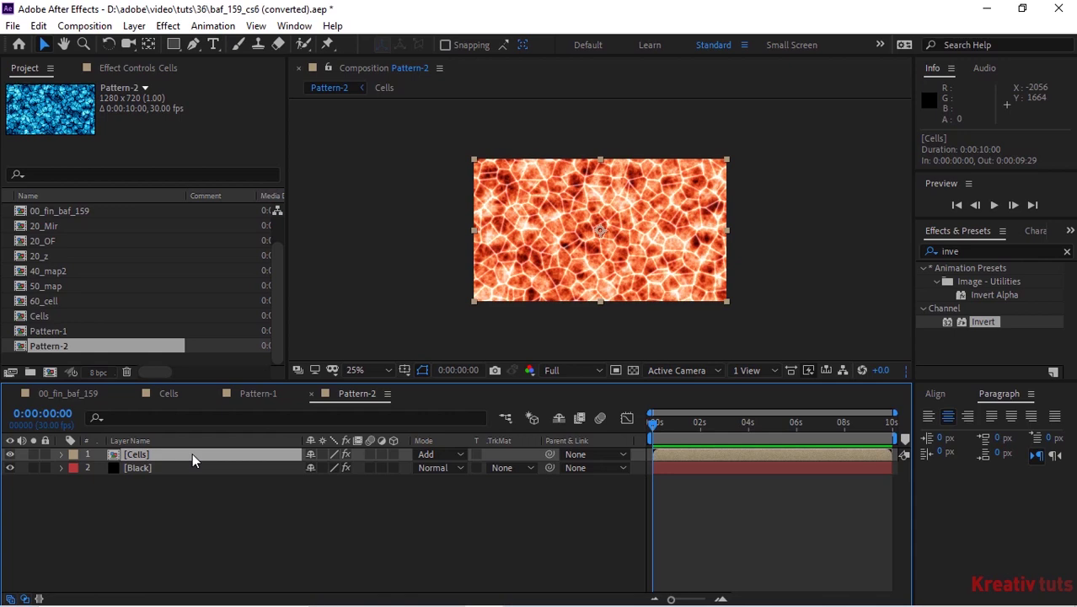
{"action": "key", "text": "ctrl+d"}
{"action": "left_click", "coordinate": [156, 69]}
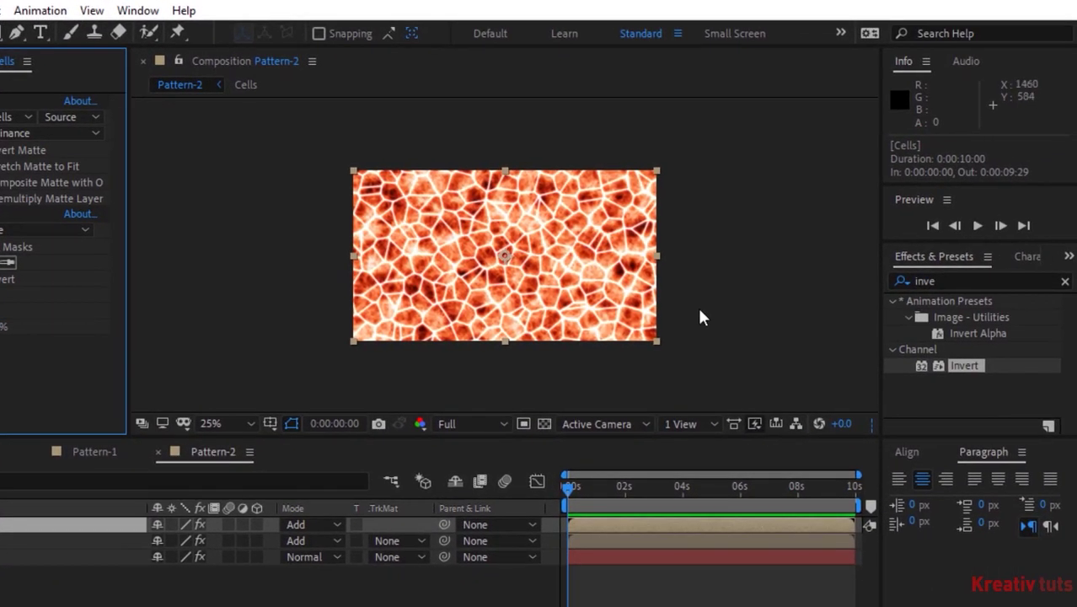
Apply Fast Box Blur to the duplicated Cells layer in Pattern-2 and set its Blur Radius to 29.
{"action": "left_click", "coordinate": [947, 280]}
{"action": "type", "text": "fast"}
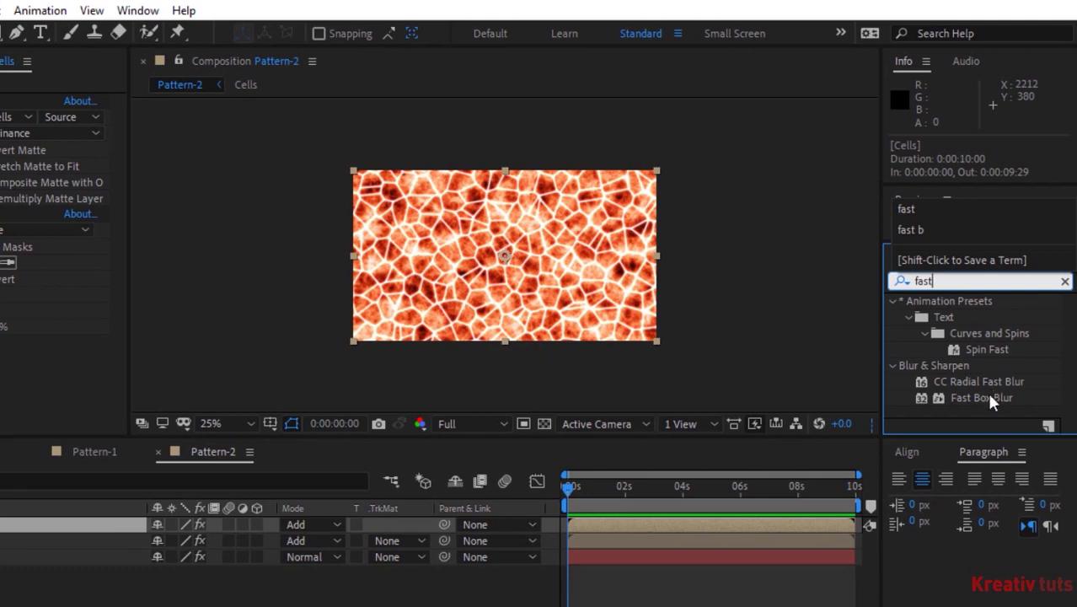
{"action": "left_click_drag", "start_coordinate": [980, 398], "coordinate": [51, 421]}
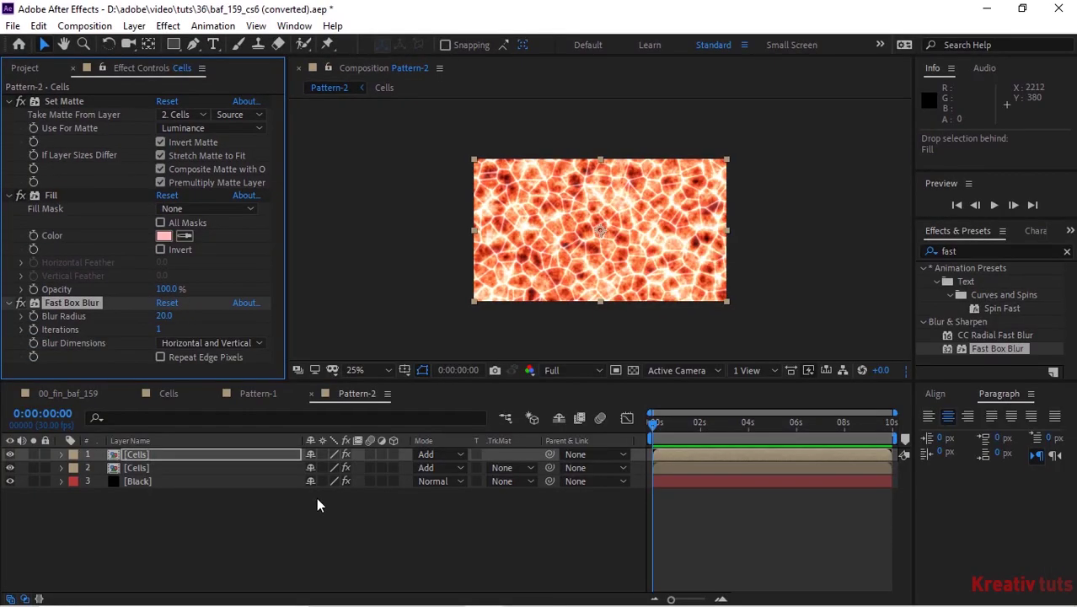
{"action": "left_click", "coordinate": [316, 504]}
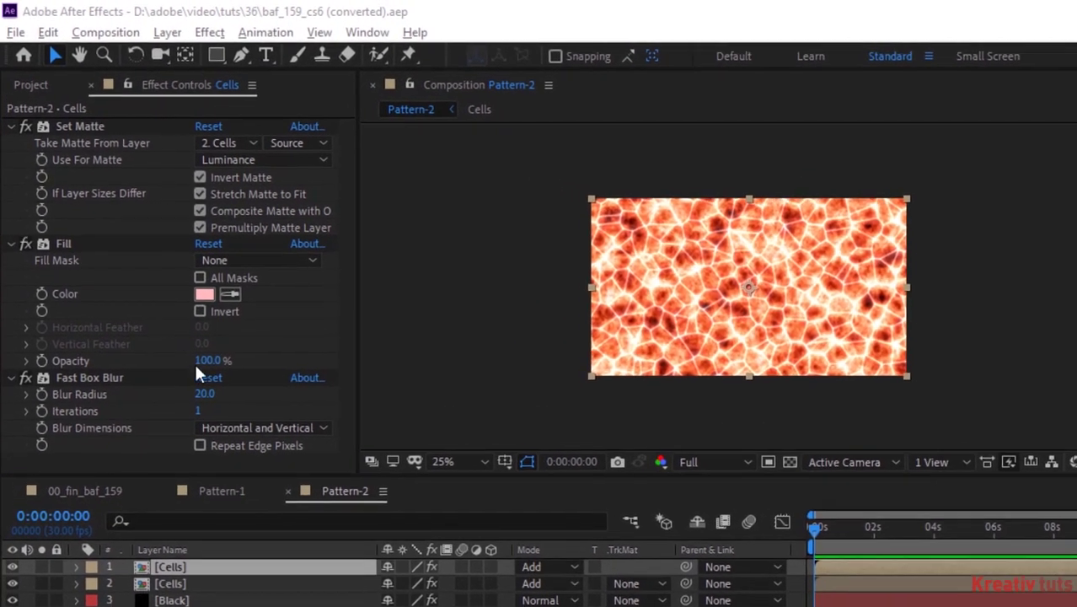
{"action": "left_click", "coordinate": [205, 394]}
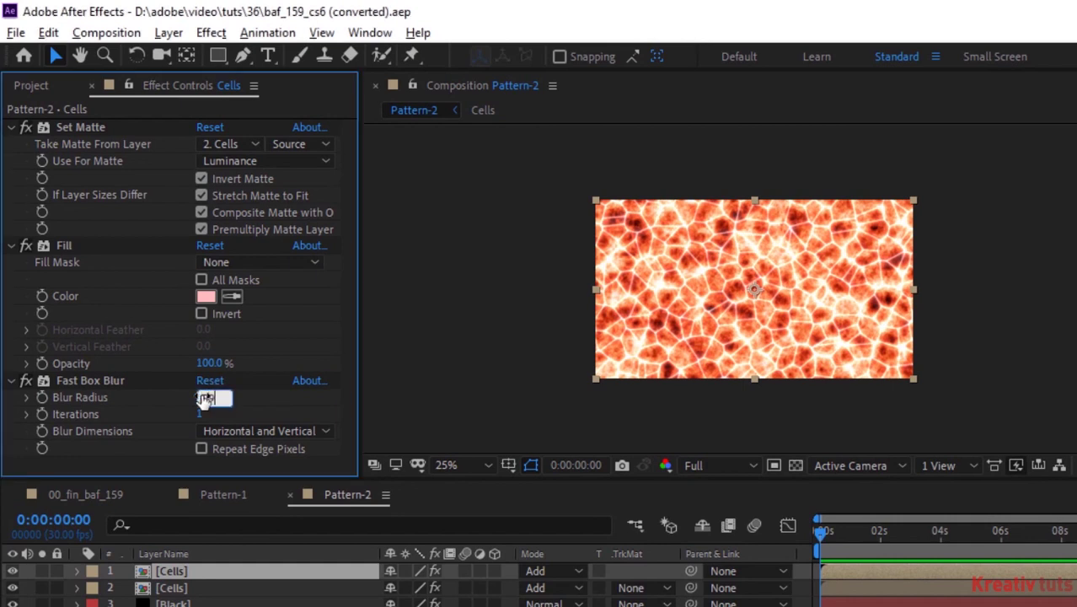
{"action": "key", "text": "Return"}
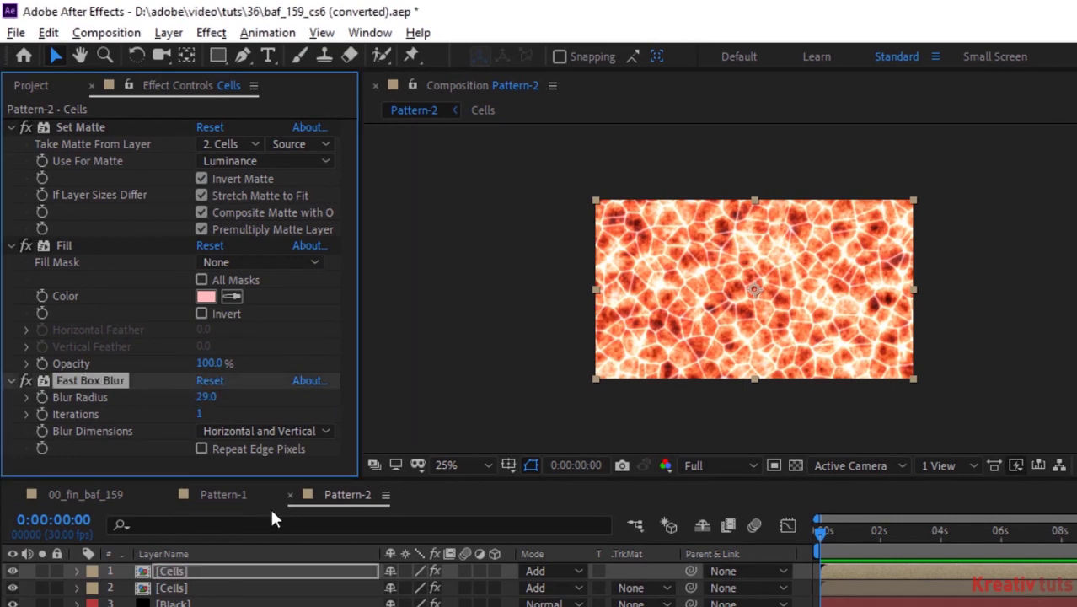
Close the Pattern-2 and Pattern-1 timelines and create a new 1280 x 720 composition named Leaf-1.
{"action": "left_click", "coordinate": [289, 497]}
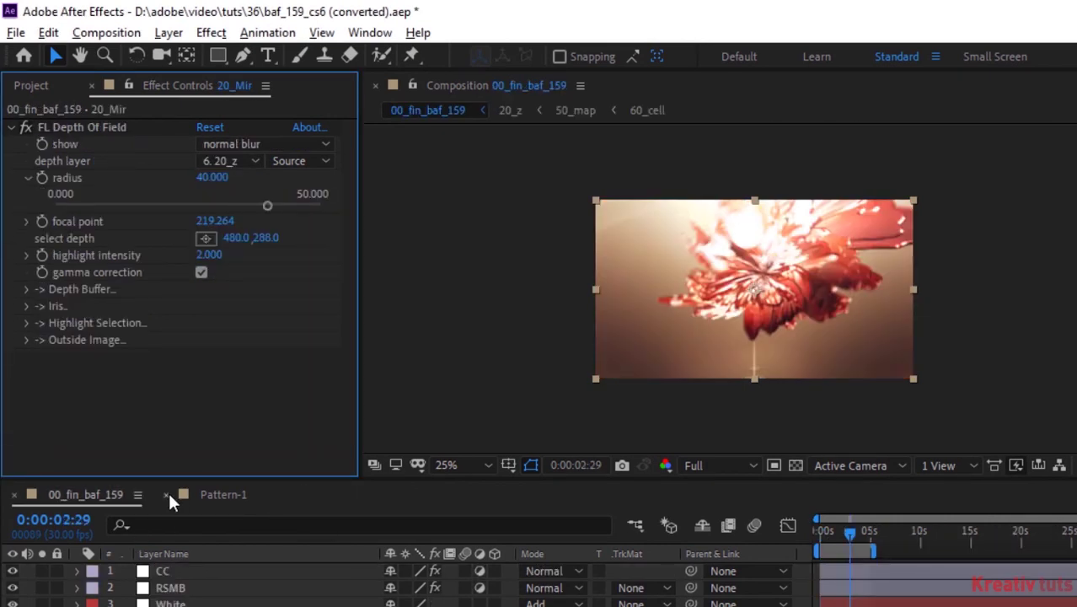
{"action": "left_click", "coordinate": [168, 489]}
{"action": "left_click", "coordinate": [112, 34]}
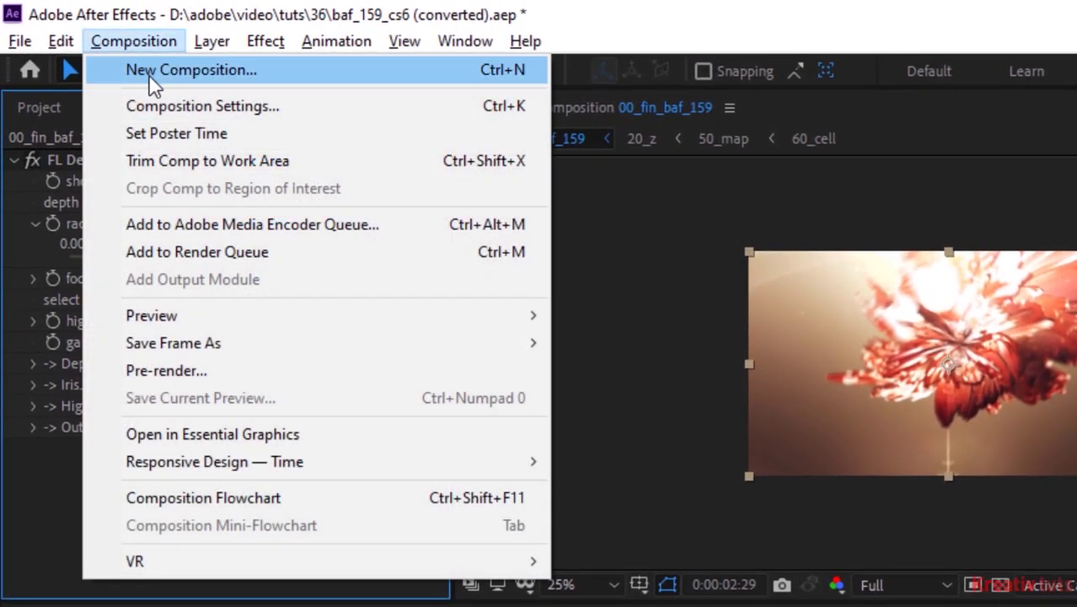
{"action": "left_click", "coordinate": [127, 58]}
{"action": "type", "text": "Leaf-"}
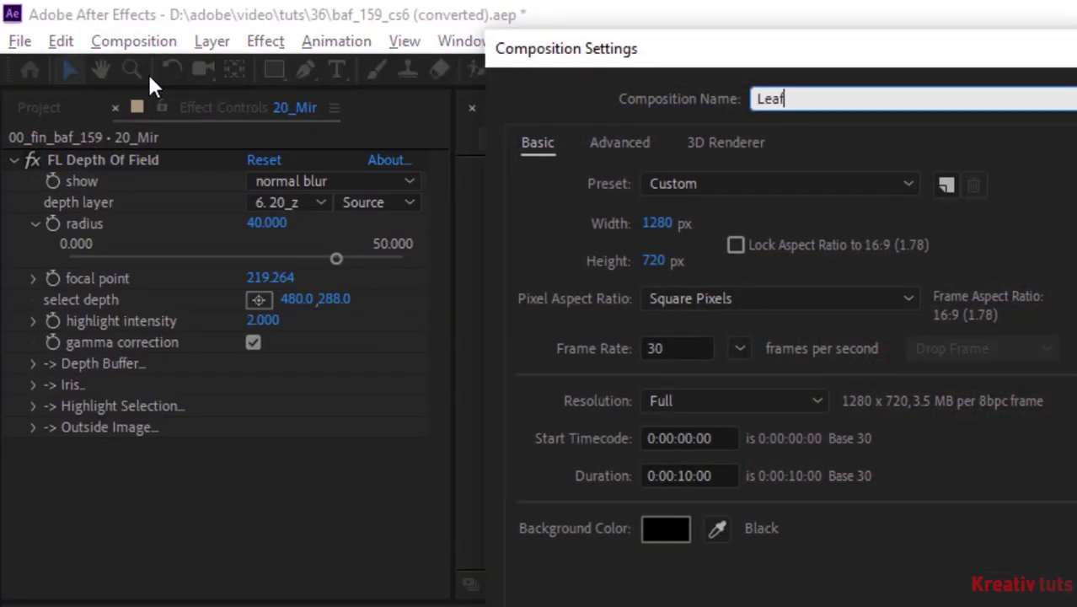
{"action": "type", "text": "1"}
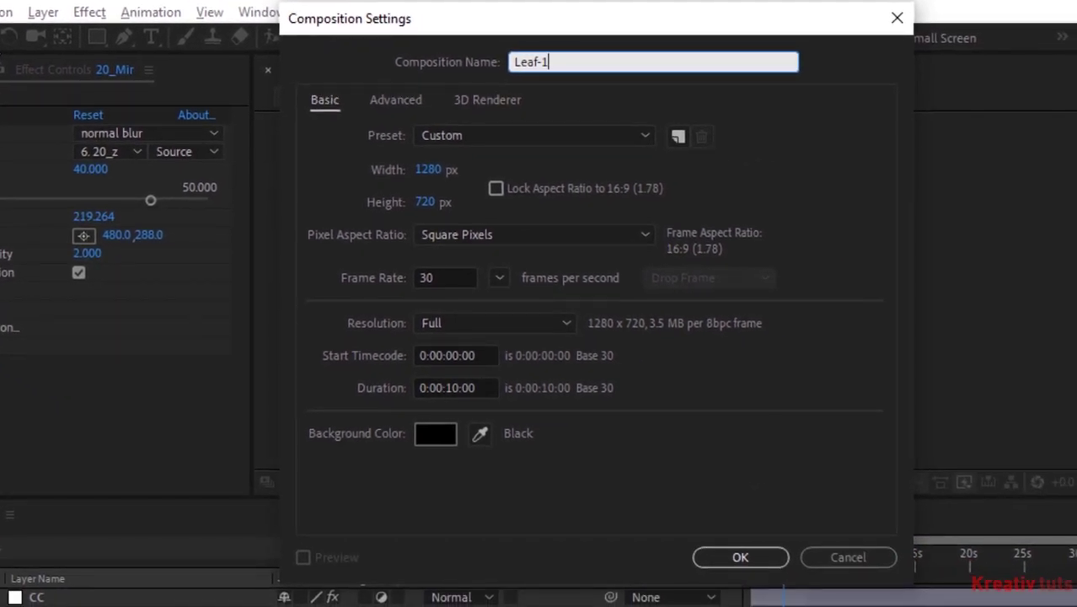
{"action": "key", "text": "Return"}
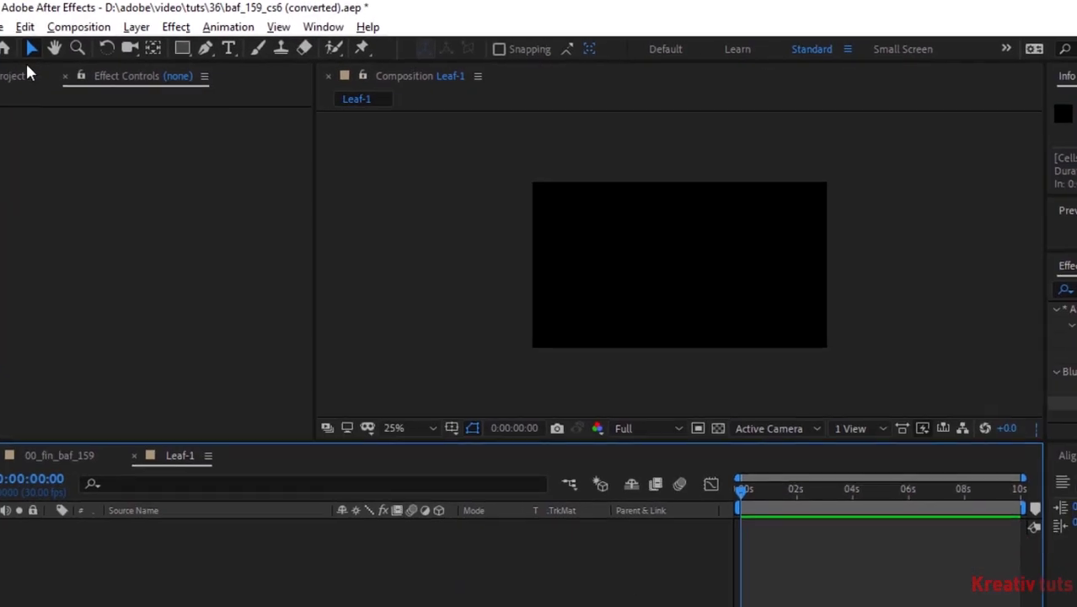
Add the Pattern-1 and Pattern-2 compositions to the Leaf-1 timeline as layers and hide both of them.
{"action": "left_click", "coordinate": [21, 79]}
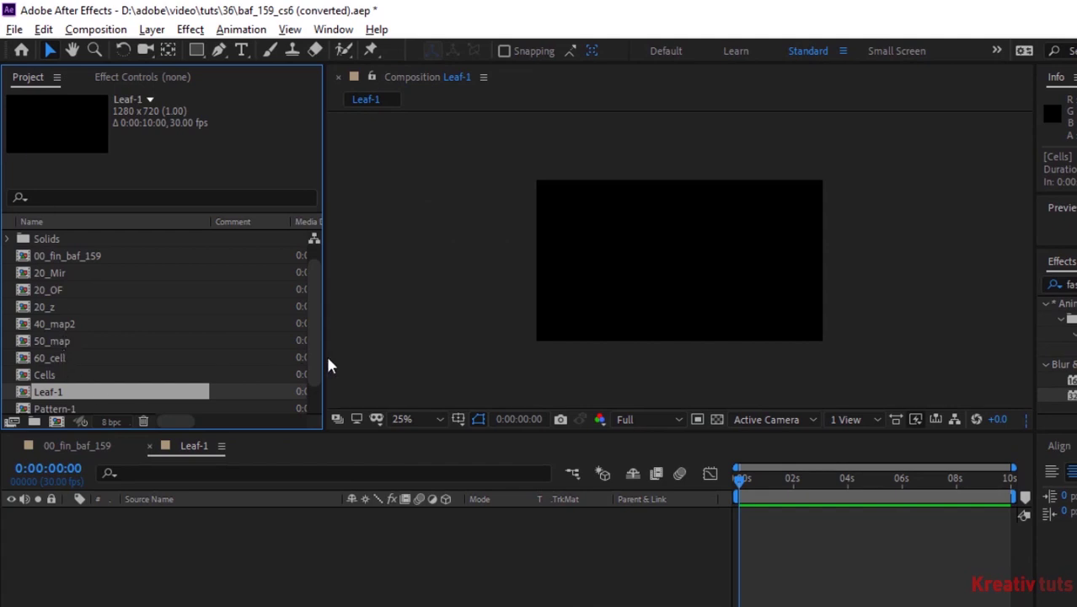
{"action": "scroll", "coordinate": [312, 347], "scroll_direction": "down", "scroll_amount": 2}
{"action": "left_click", "coordinate": [85, 376]}
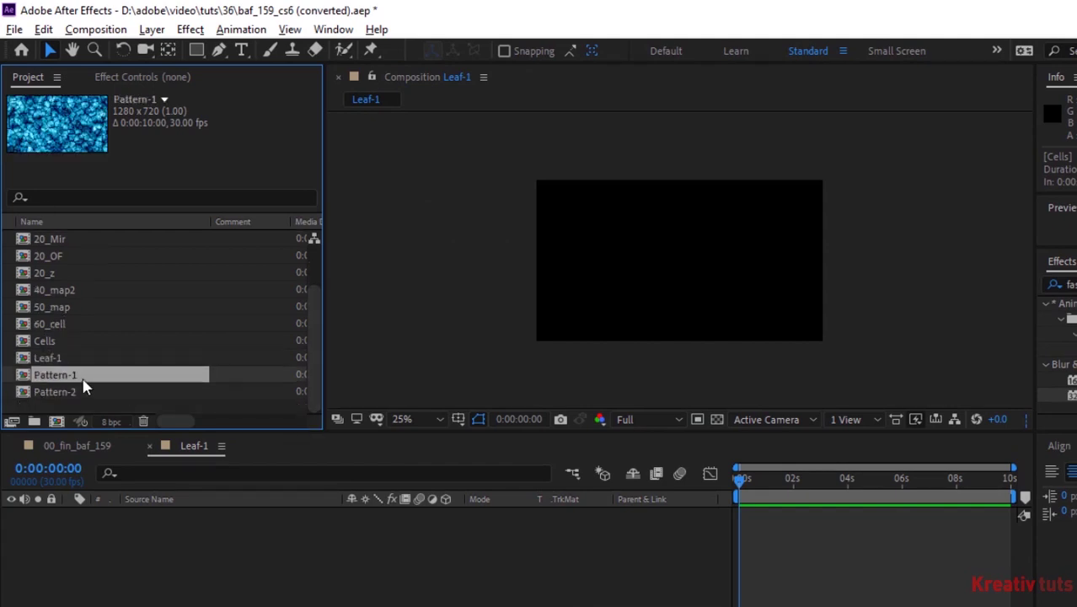
{"action": "left_click", "coordinate": [80, 393], "text": "shift"}
{"action": "left_click_drag", "start_coordinate": [80, 400], "coordinate": [101, 582]}
{"action": "left_click_drag", "start_coordinate": [12, 514], "coordinate": [15, 531]}
Add a new black solid layer named Mir-1 to the Leaf-1 composition.
{"action": "left_click", "coordinate": [72, 583]}
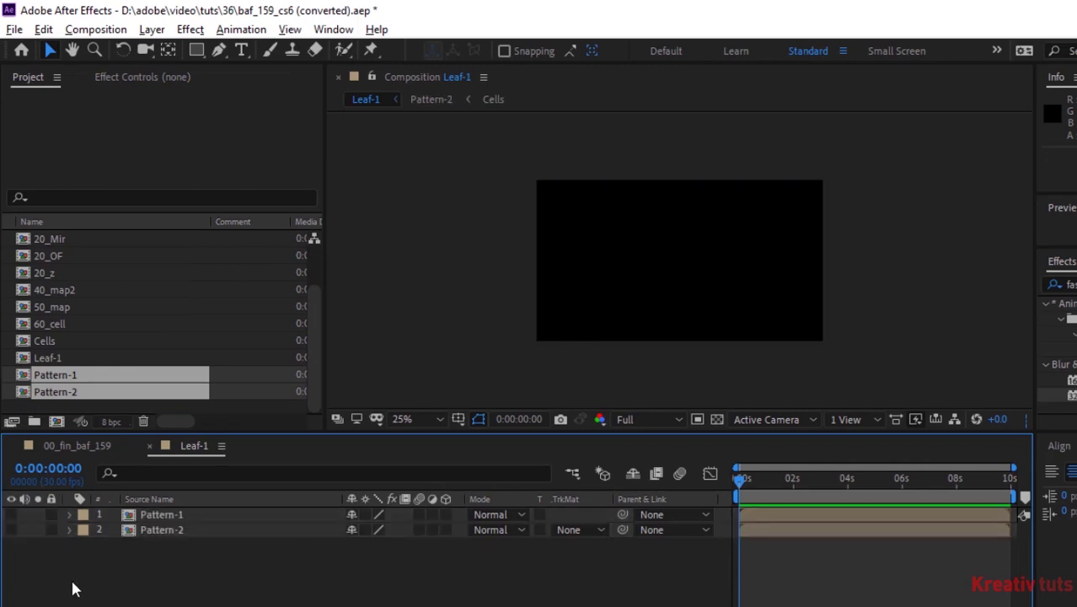
{"action": "right_click", "coordinate": [72, 583]}
{"action": "mouse_move", "coordinate": [209, 389]}
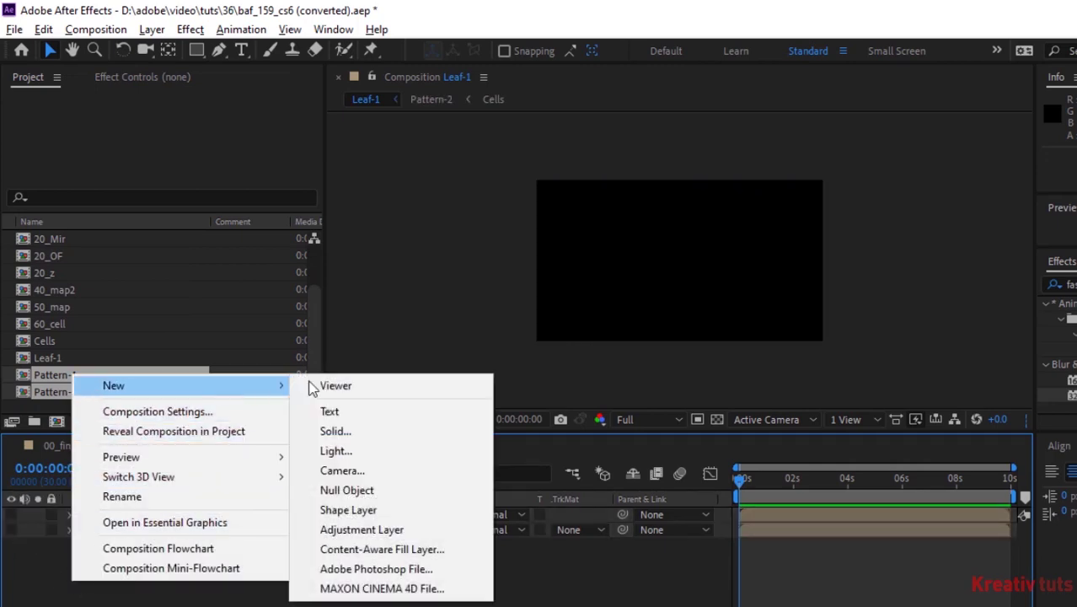
{"action": "left_click", "coordinate": [344, 427]}
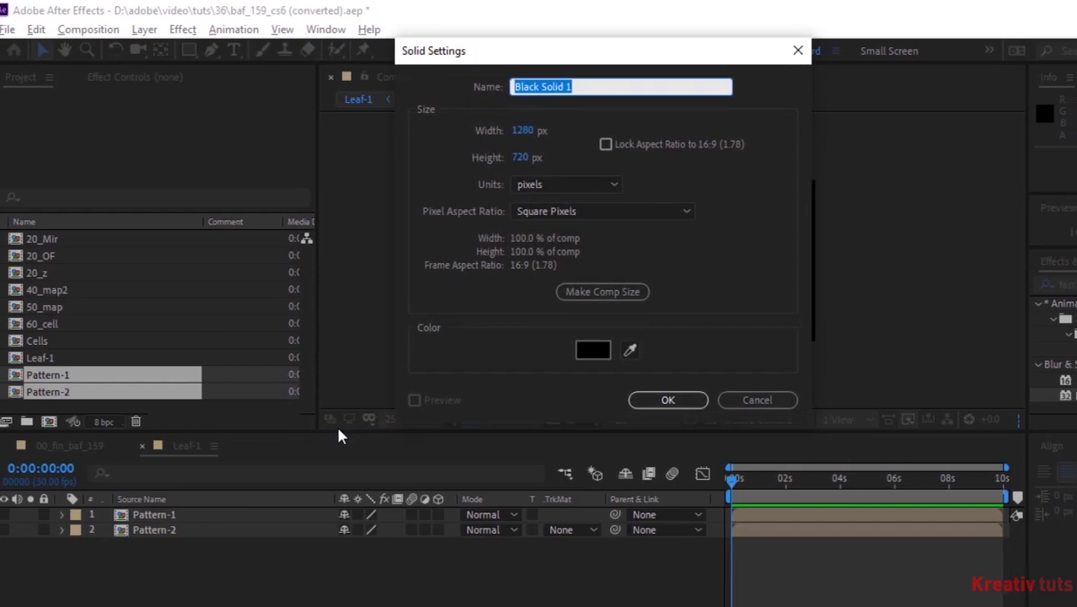
{"action": "type", "text": "Blakc"}
{"action": "key", "text": "BackSpace"}
{"action": "key", "text": "BackSpace"}
{"action": "key", "text": "BackSpace"}
{"action": "key", "text": "BackSpace"}
{"action": "key", "text": "BackSpace"}
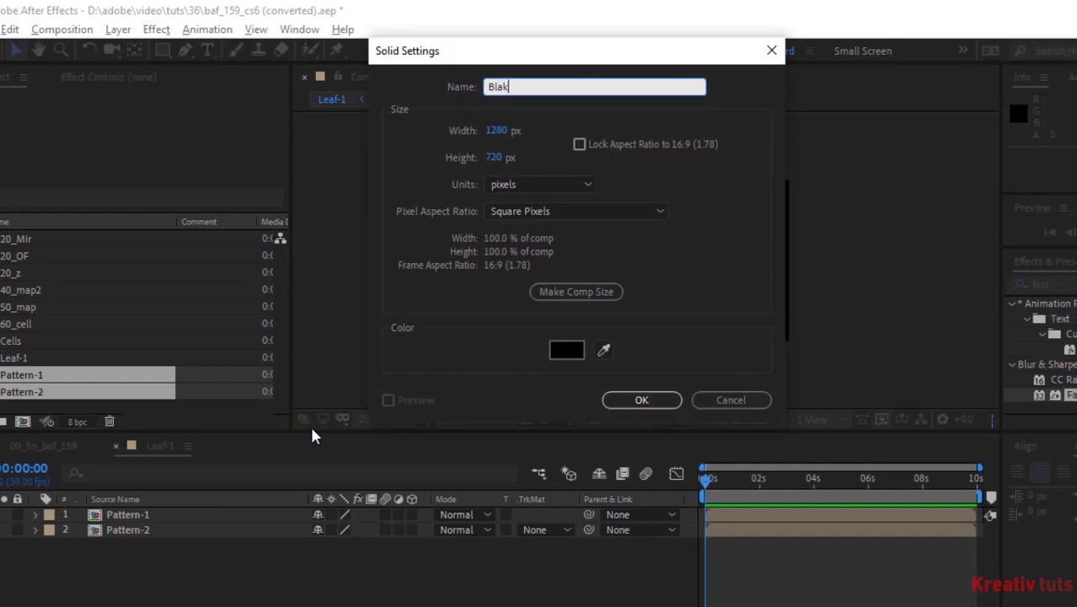
{"action": "type", "text": "Mir-1"}
{"action": "left_click", "coordinate": [642, 401]}
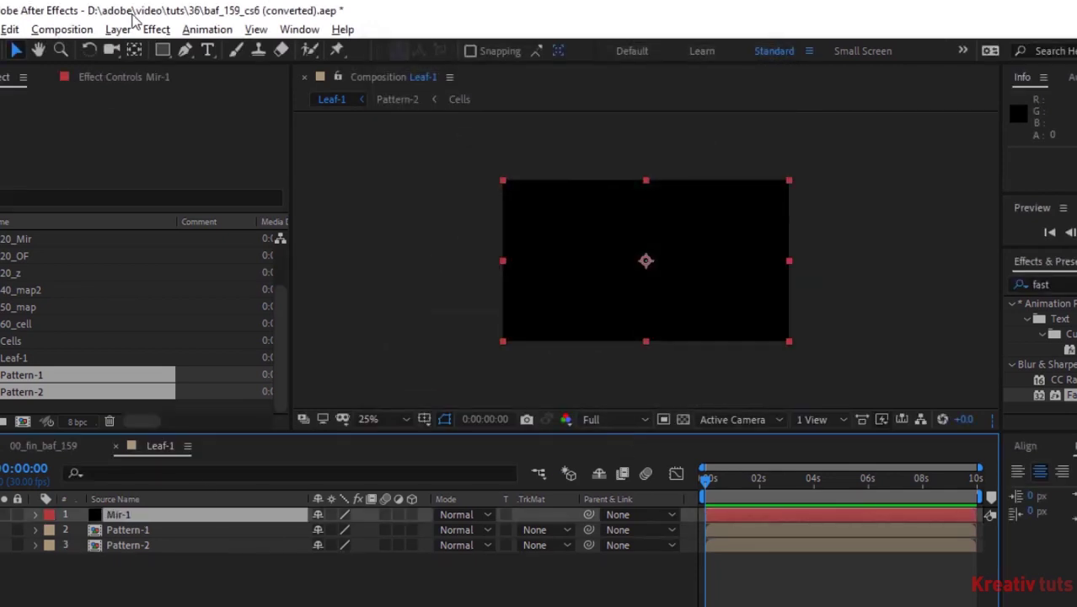
Apply the RG Trapcode Mir effect to the Mir-1 solid.
{"action": "left_click", "coordinate": [124, 76]}
{"action": "right_click", "coordinate": [87, 164]}
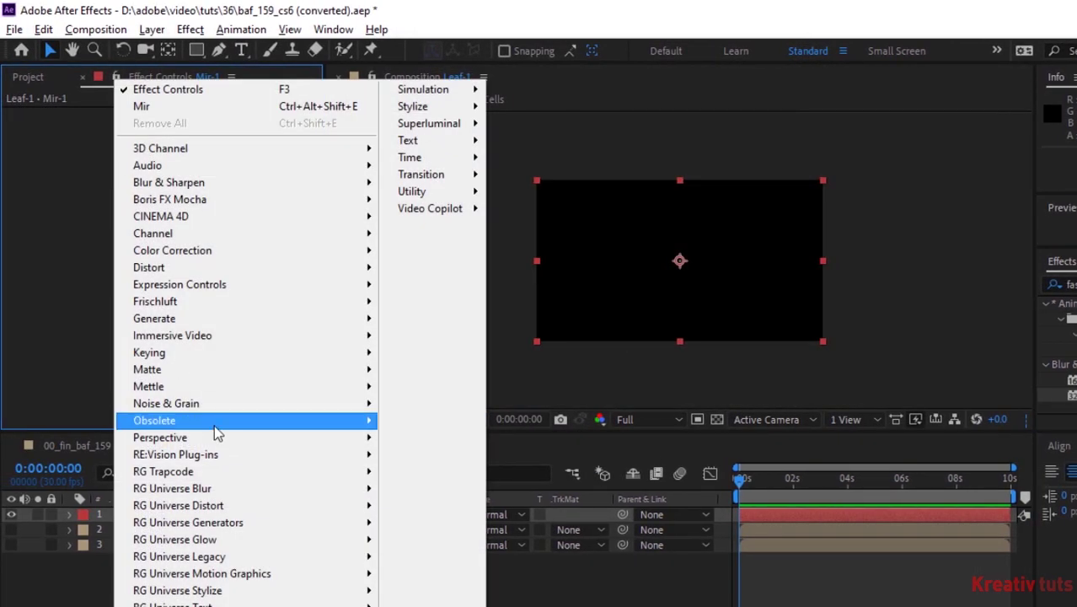
{"action": "mouse_move", "coordinate": [252, 474]}
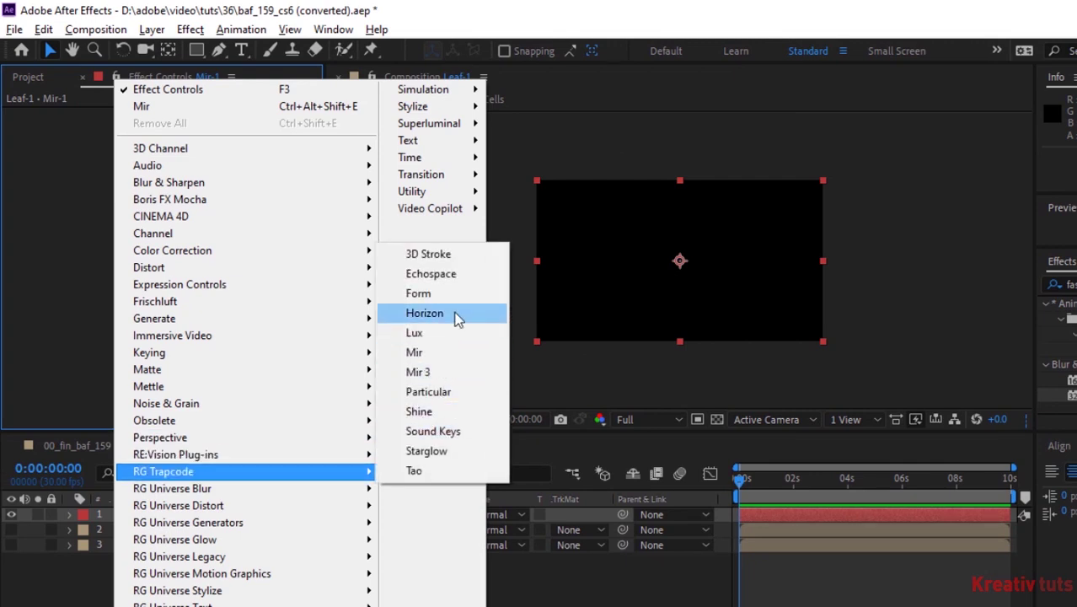
{"action": "left_click", "coordinate": [426, 352]}
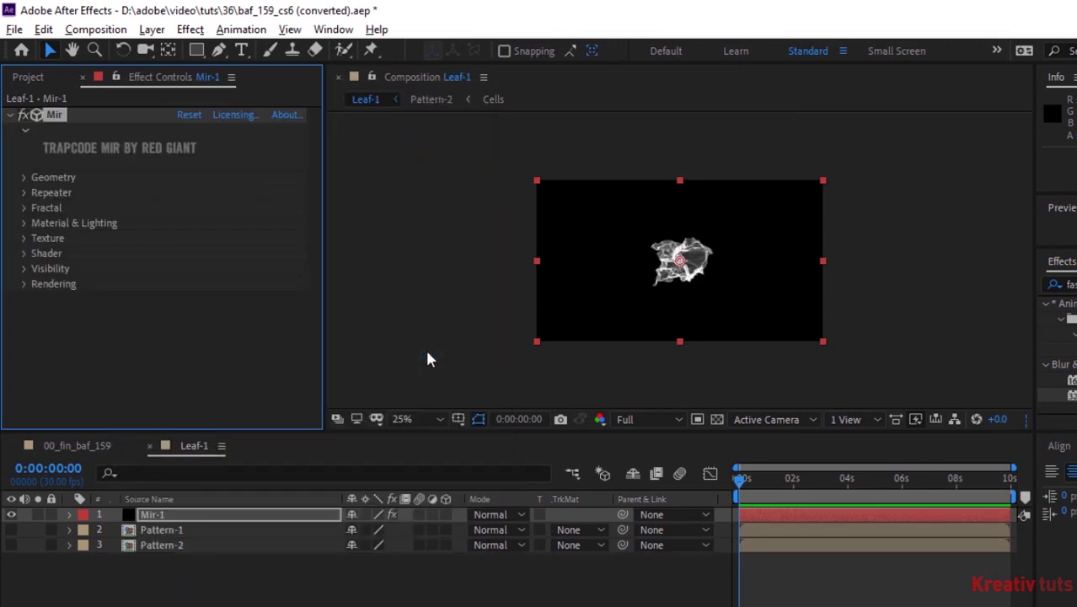
Add a null object to Leaf-1 and rename it Null.
{"action": "right_click", "coordinate": [161, 599]}
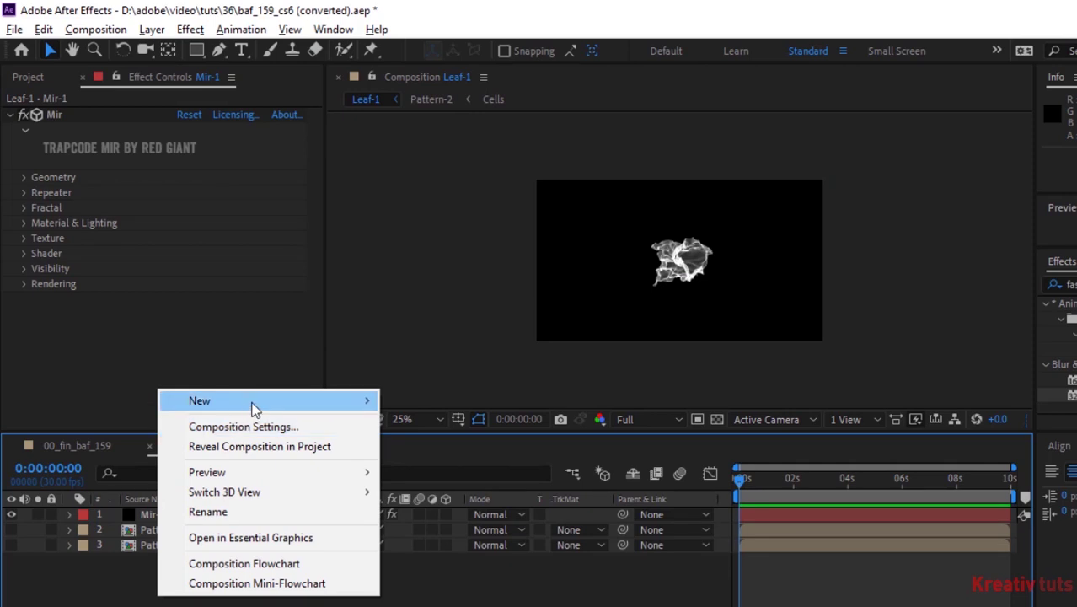
{"action": "mouse_move", "coordinate": [255, 407]}
{"action": "left_click", "coordinate": [449, 503]}
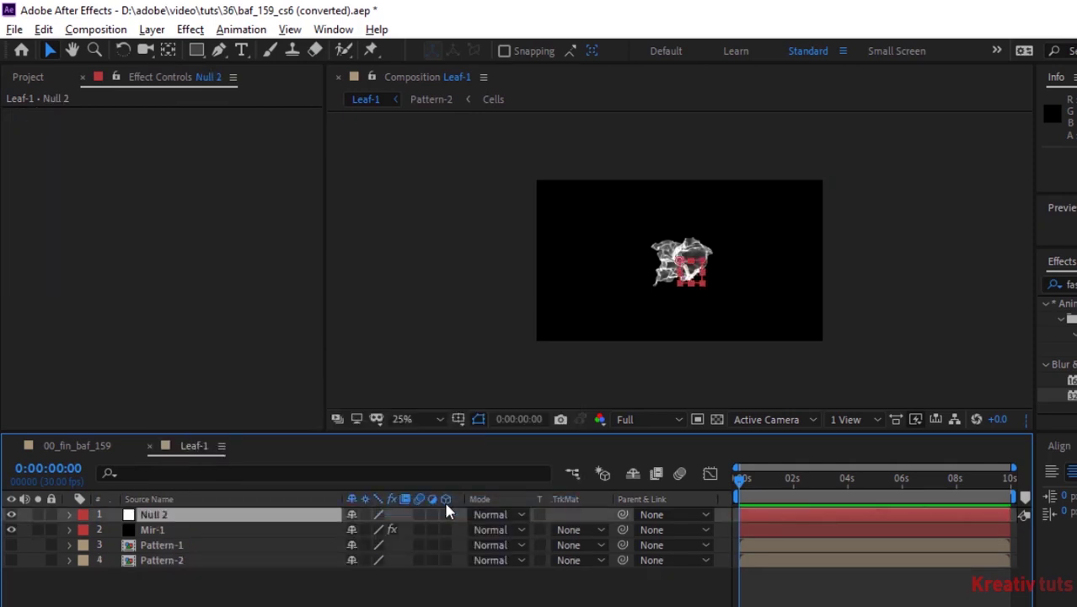
{"action": "key", "text": "Return"}
{"action": "type", "text": "Null"}
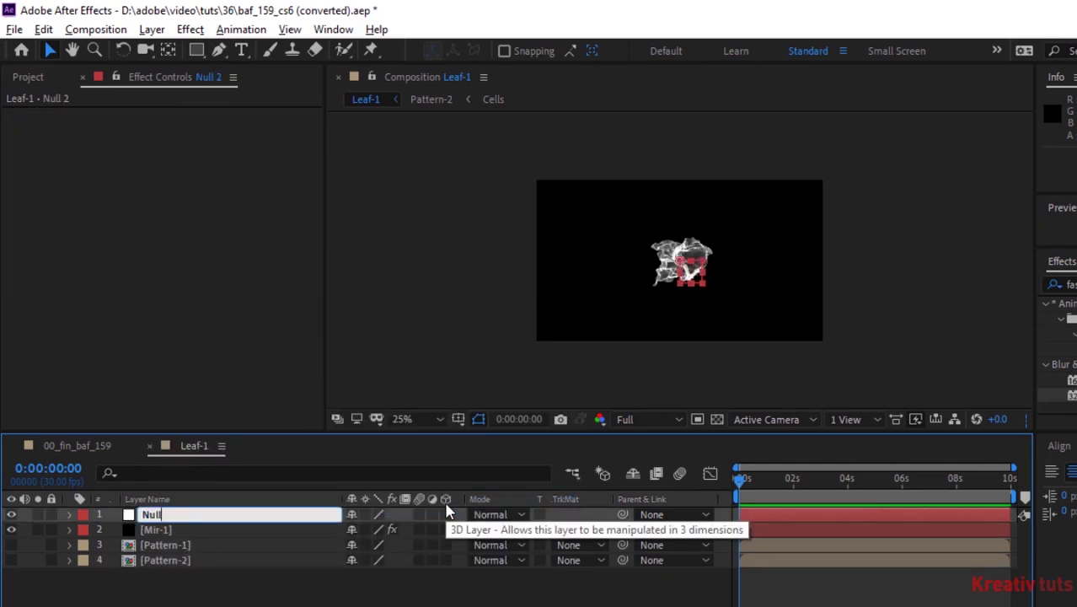
{"action": "key", "text": "Return"}
{"action": "left_click", "coordinate": [115, 562]}
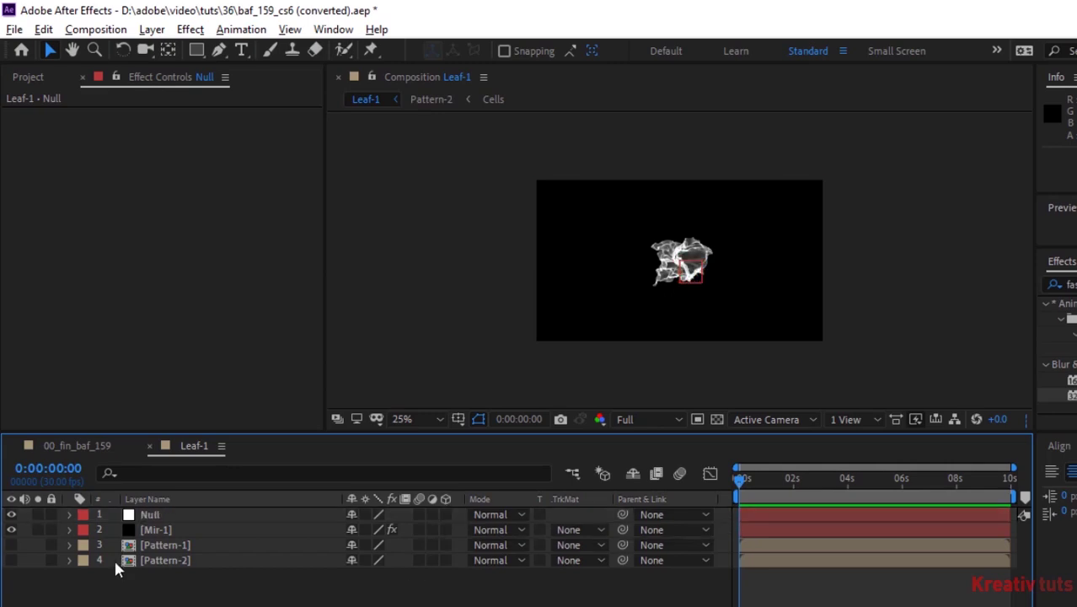
Start an expression on the Position XY property of Mir-1's Mir Geometry settings with temp=thisComp.
{"action": "left_click", "coordinate": [153, 526]}
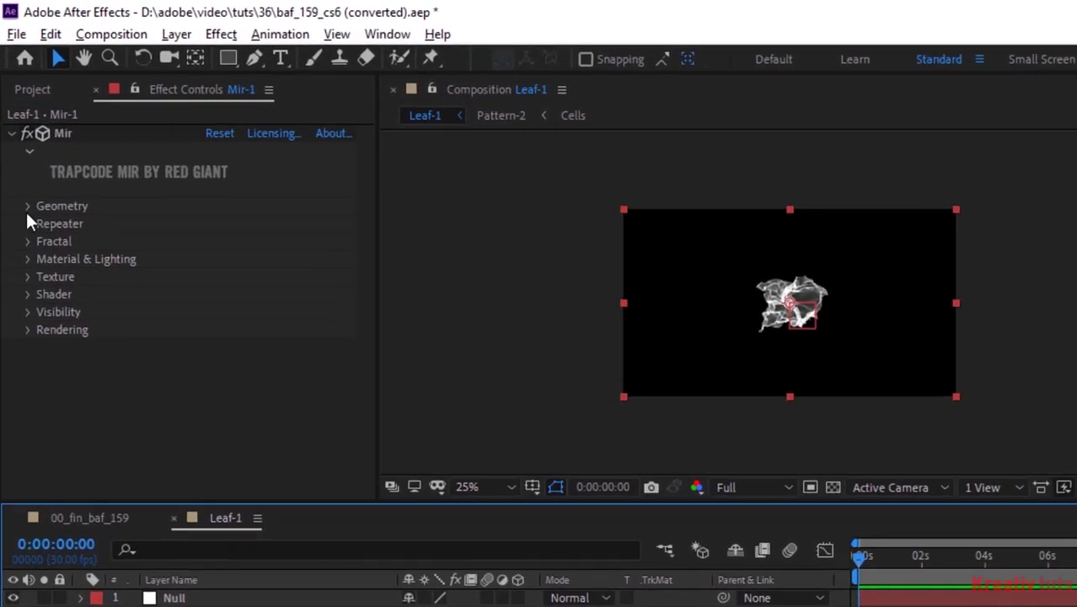
{"action": "left_click", "coordinate": [24, 180]}
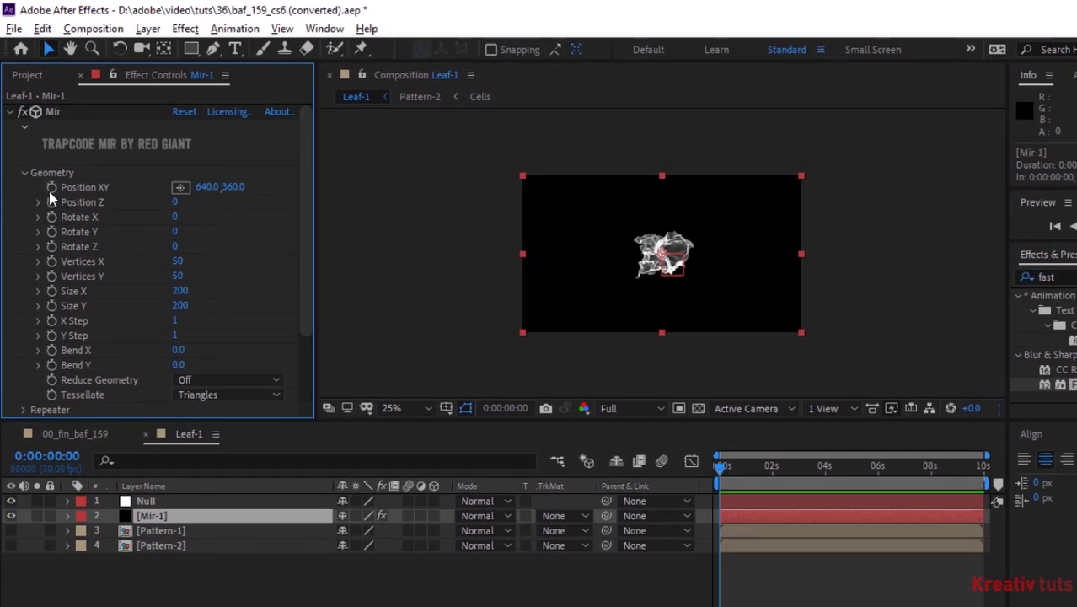
{"action": "left_click", "coordinate": [61, 224], "text": "alt"}
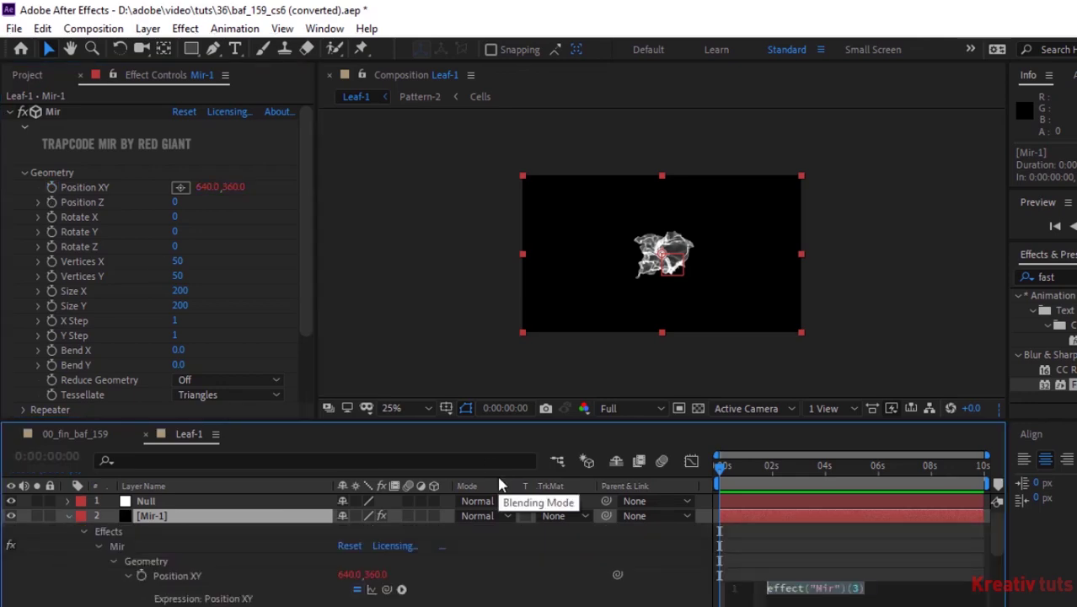
{"action": "type", "text": "temp"}
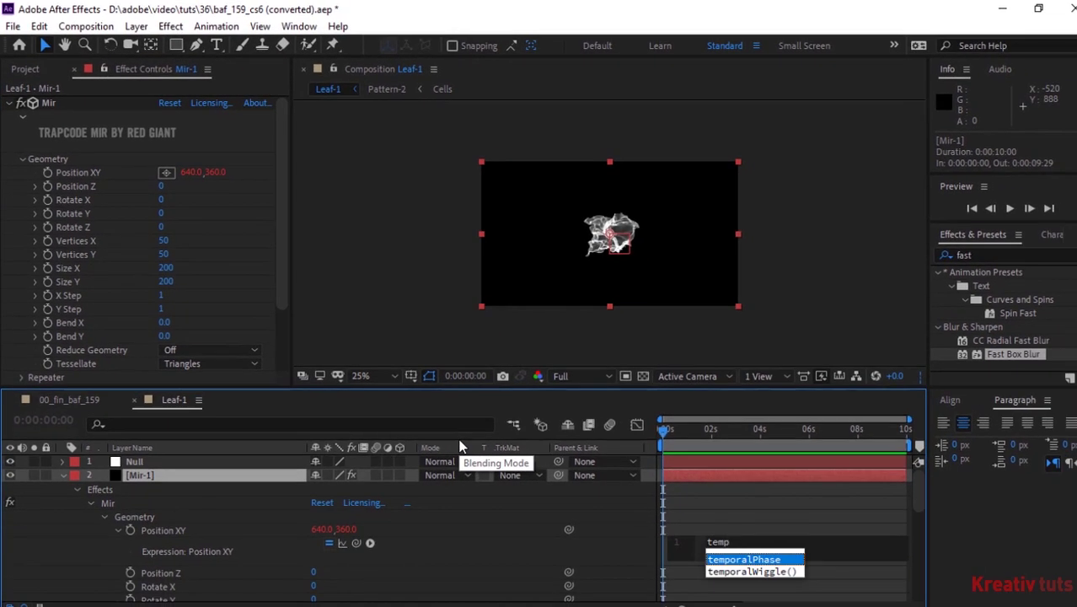
{"action": "type", "text": "="}
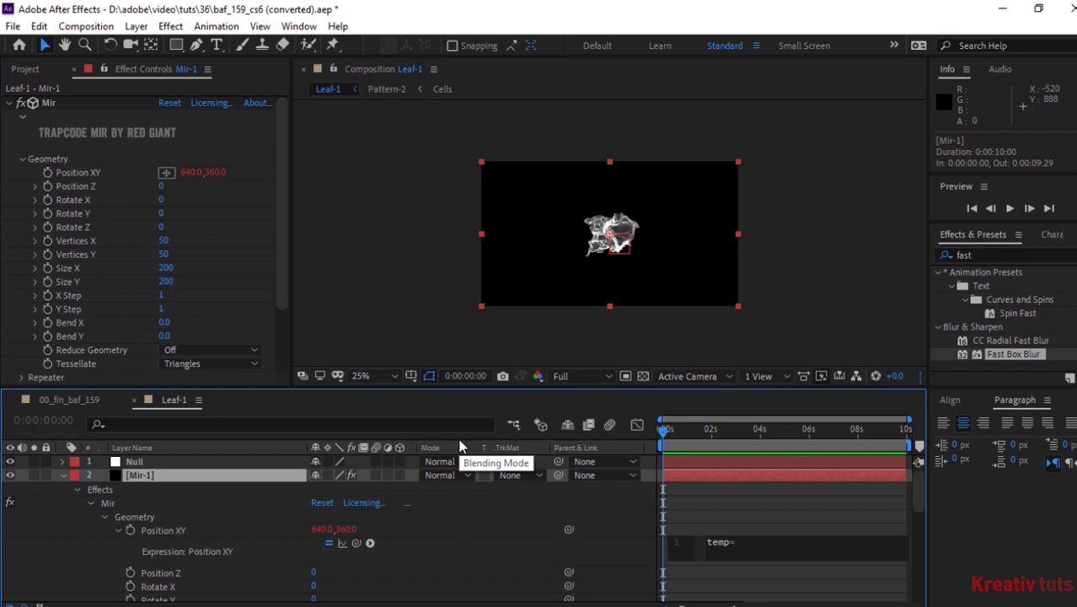
{"action": "type", "text": "this"}
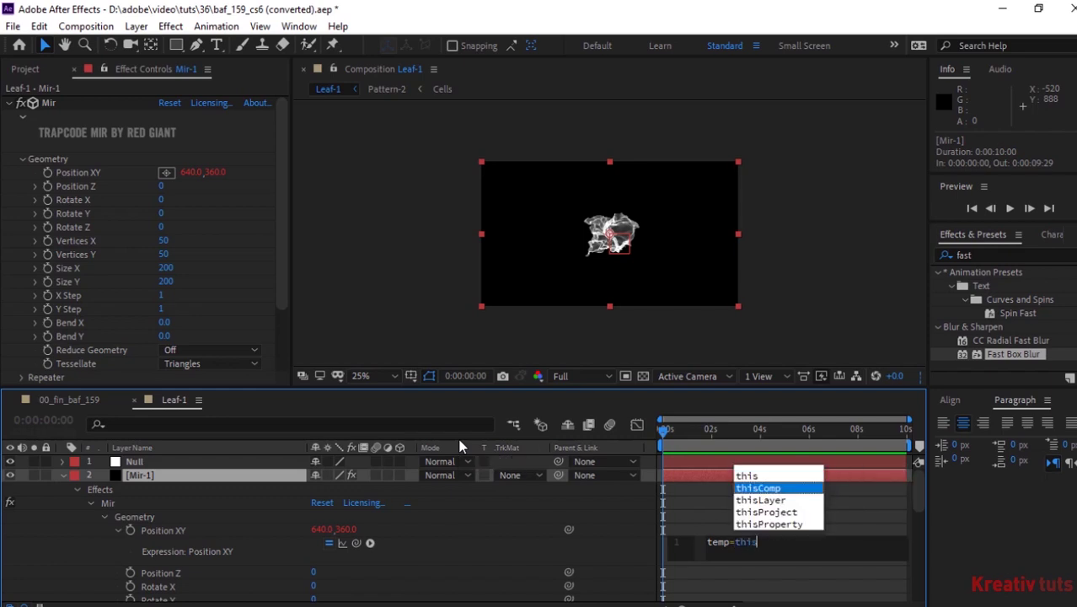
{"action": "key", "text": "Return"}
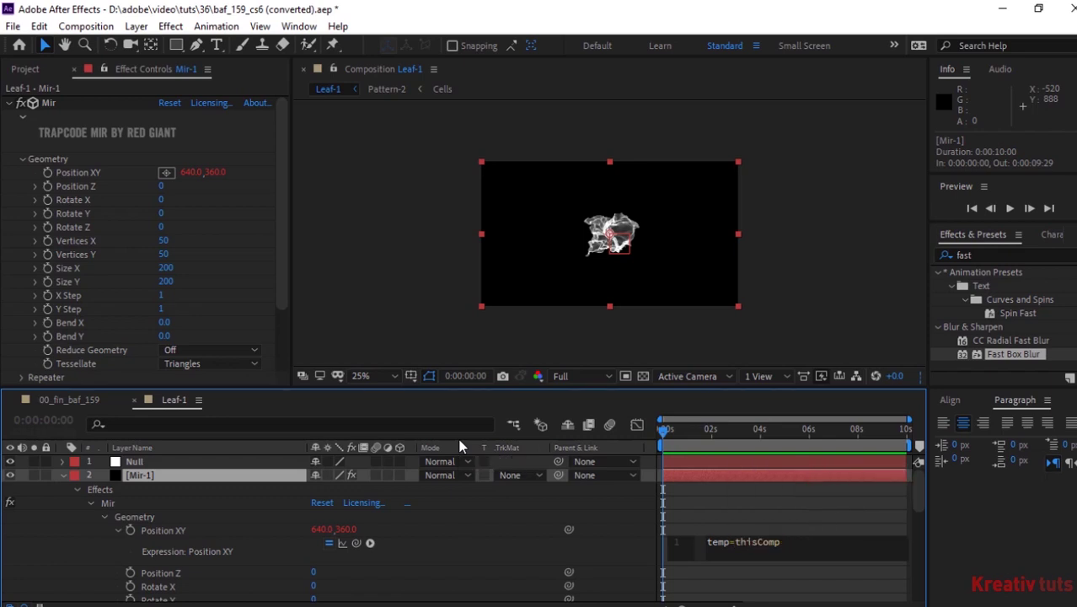
Extend Mir-1's Position XY expression with .layer('Null') so it references the Null layer.
{"action": "type", "text": ".la"}
{"action": "key", "text": "Return"}
{"action": "key", "text": "ctrl+shift+Left"}
{"action": "key", "text": "BackSpace"}
{"action": "type", "text": "layer"}
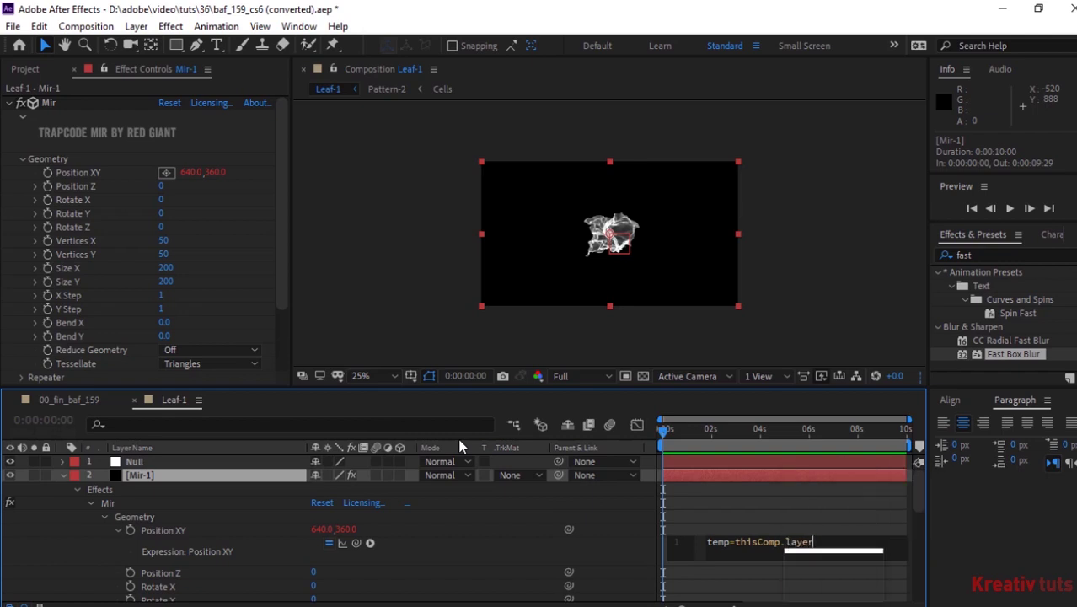
{"action": "key", "text": "Return"}
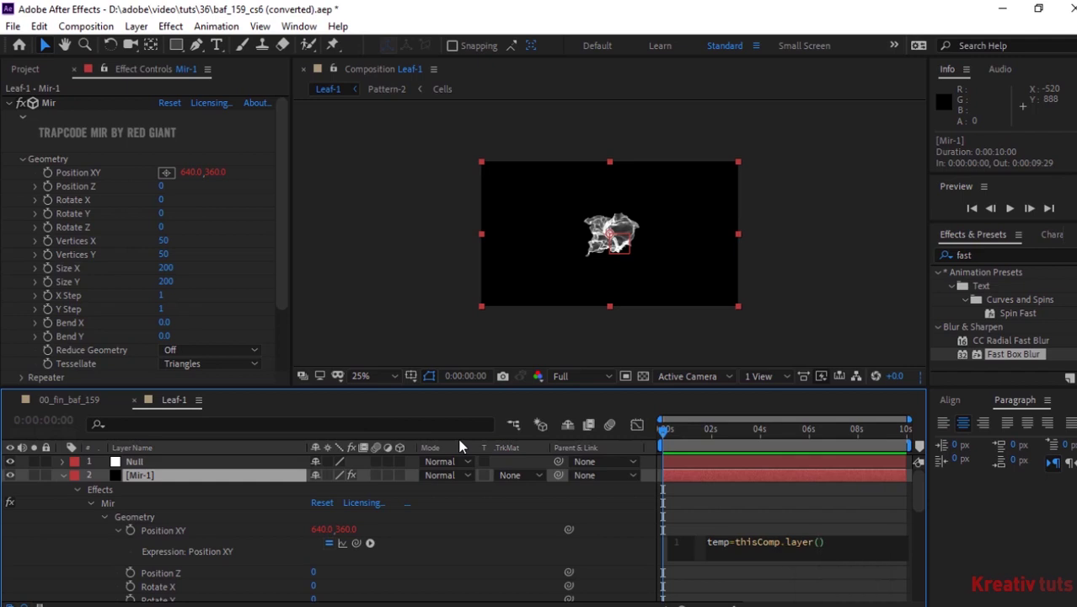
{"action": "type", "text": "'"}
{"action": "key", "text": "Down"}
{"action": "key", "text": "Down"}
{"action": "type", "text": "N"}
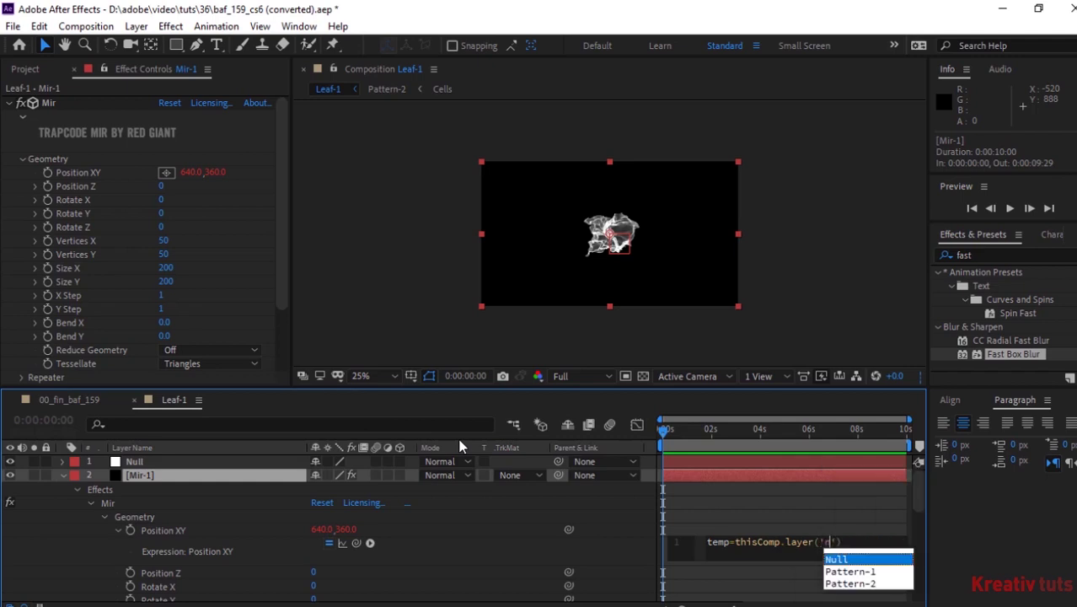
{"action": "type", "text": "u"}
{"action": "key", "text": "Return"}
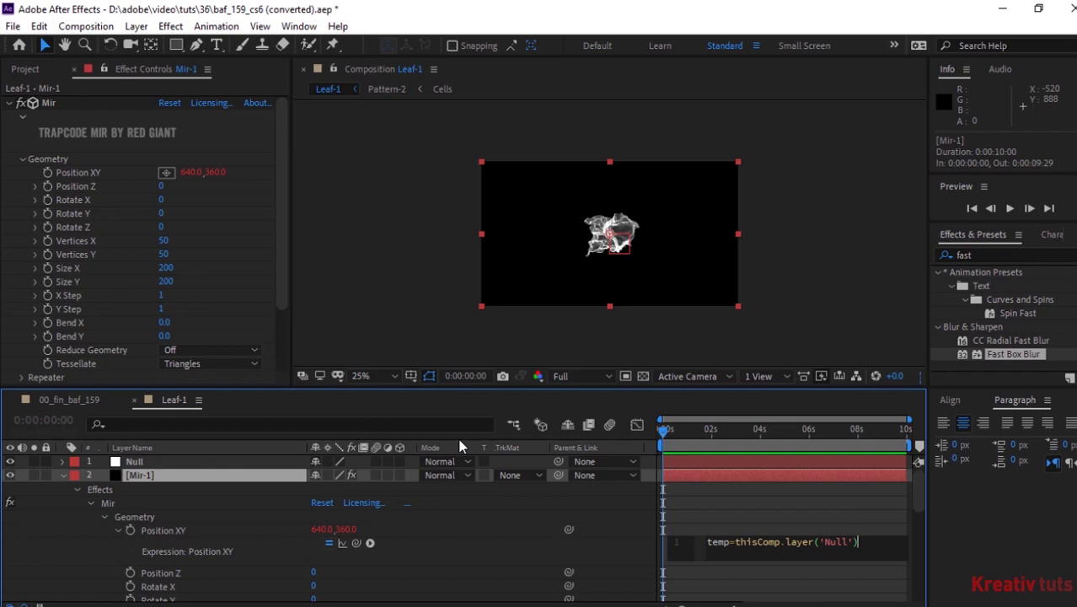
Append .transform.position; to the Position XY expression to read the Null's position.
{"action": "type", "text": ".tran"}
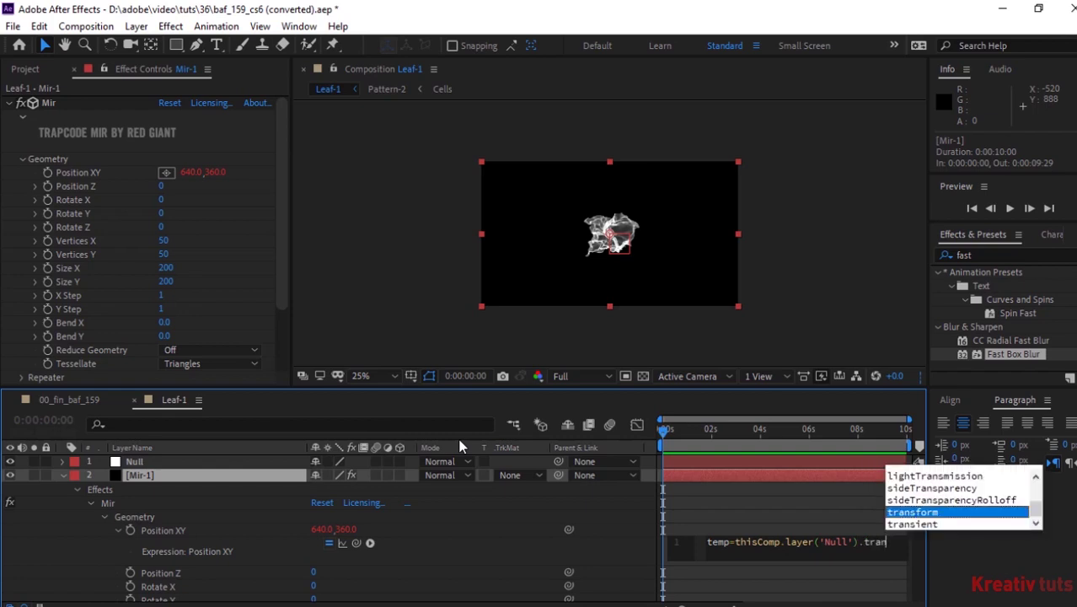
{"action": "key", "text": "Return"}
{"action": "type", "text": ".po"}
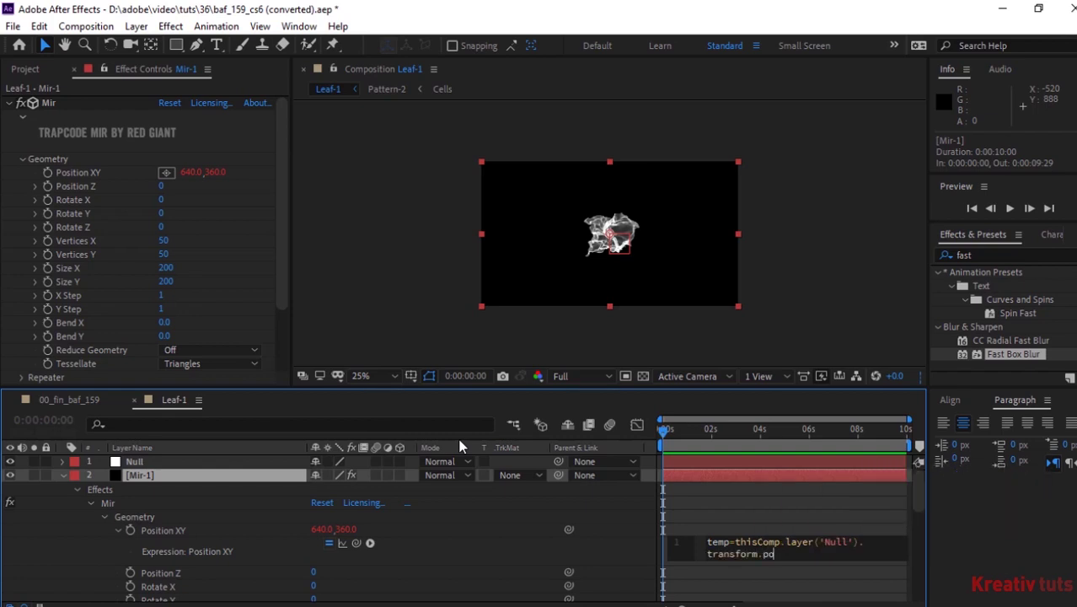
{"action": "type", "text": "s"}
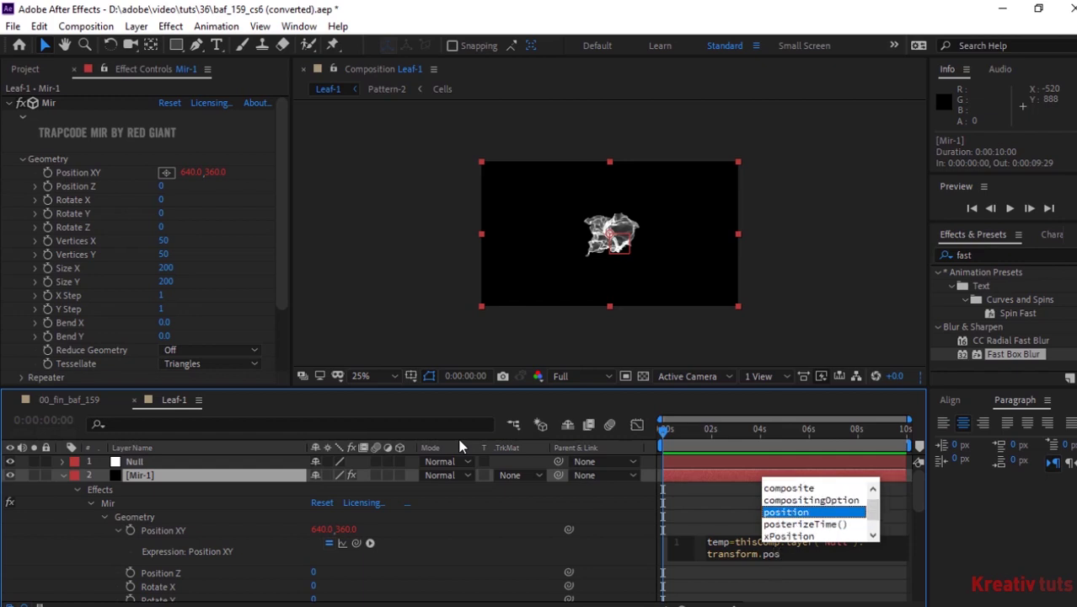
{"action": "key", "text": "Return"}
{"action": "type", "text": ";"}
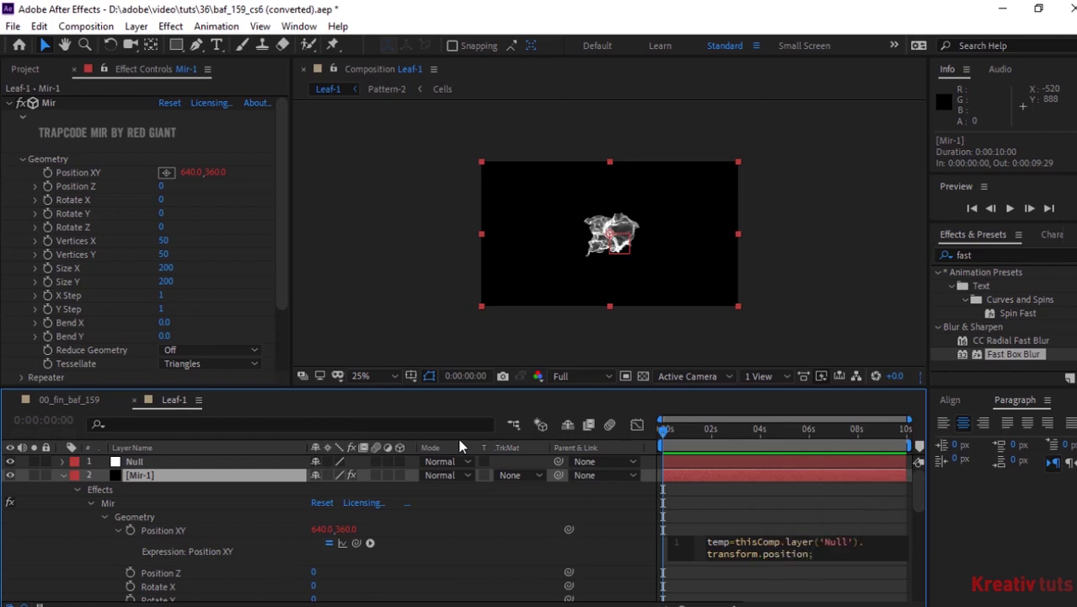
Finish the Position XY expression with the output array [temp[0],temp[1]] and apply it.
{"action": "type", "text": "[tem"}
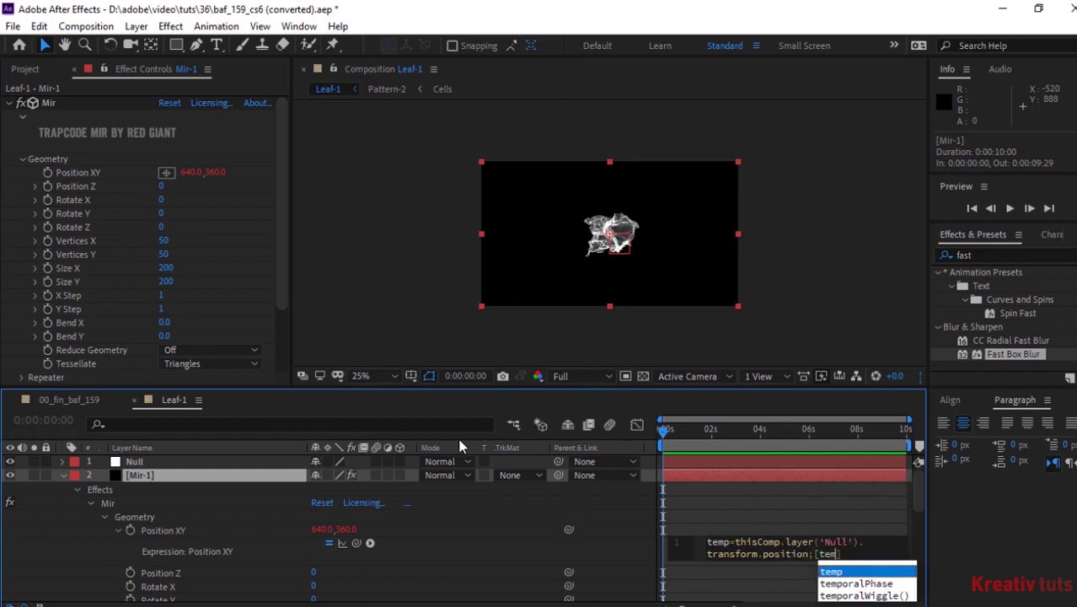
{"action": "key", "text": "Return"}
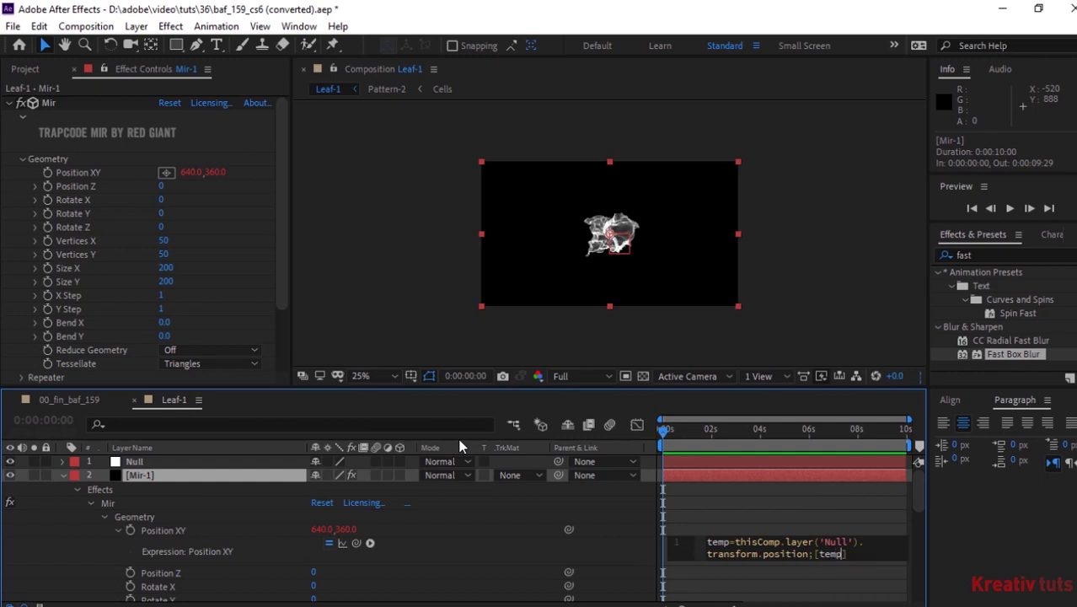
{"action": "type", "text": "[1"}
{"action": "key", "text": "BackSpace"}
{"action": "type", "text": "0],tem"}
{"action": "key", "text": "Return"}
{"action": "type", "text": "[1"}
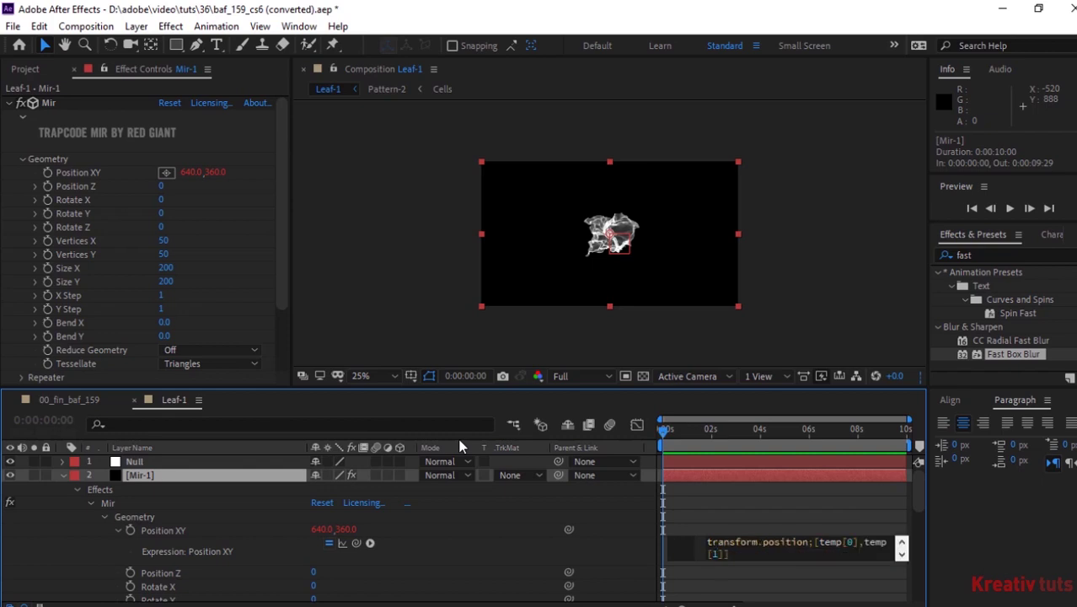
{"action": "left_click", "coordinate": [619, 548]}
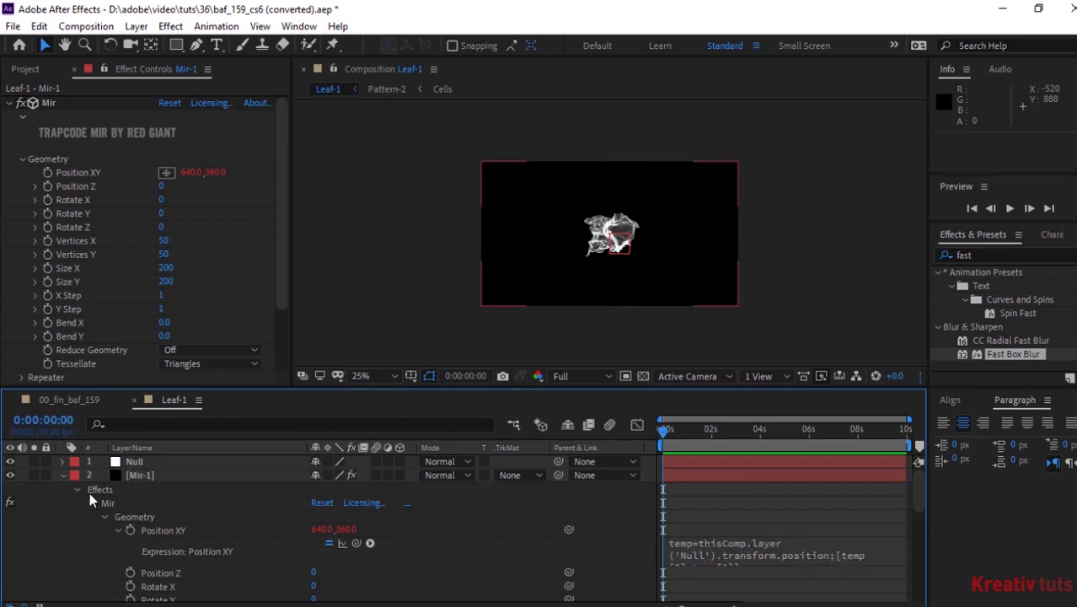
Copy the Position XY expression and paste it as the expression for Mir's Position Z.
{"action": "left_click", "coordinate": [796, 556]}
{"action": "key", "text": "ctrl+c"}
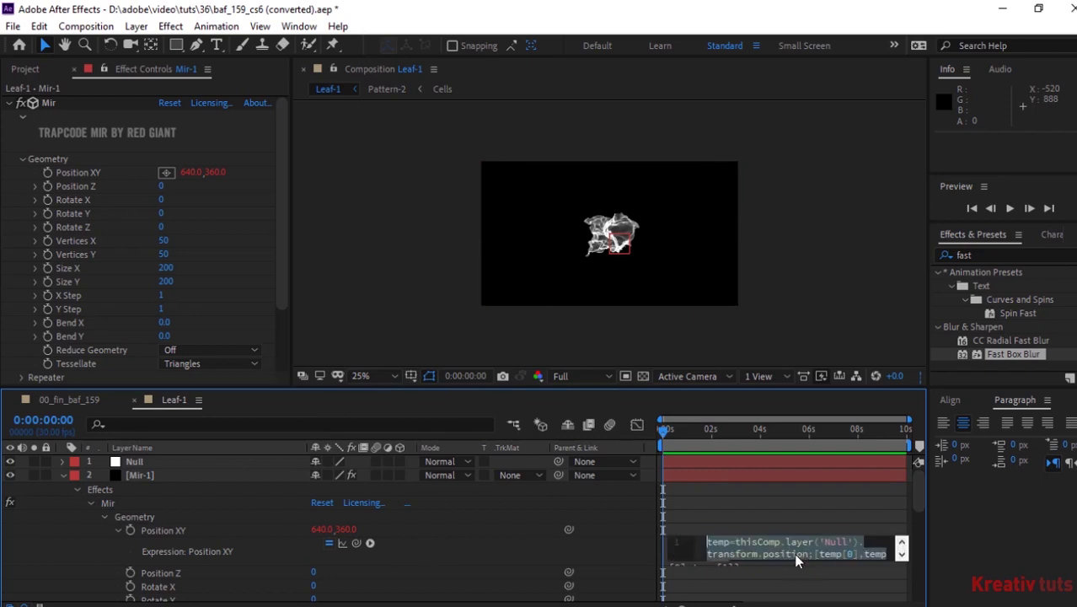
{"action": "left_click", "coordinate": [47, 187], "text": "alt"}
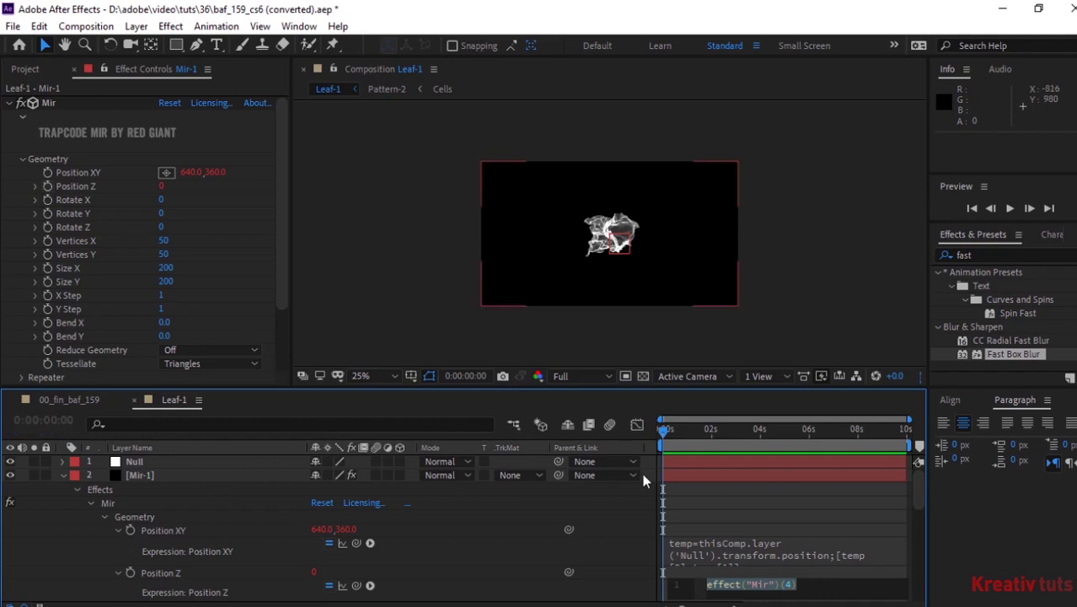
{"action": "key", "text": "ctrl+v"}
{"action": "key", "text": "End"}
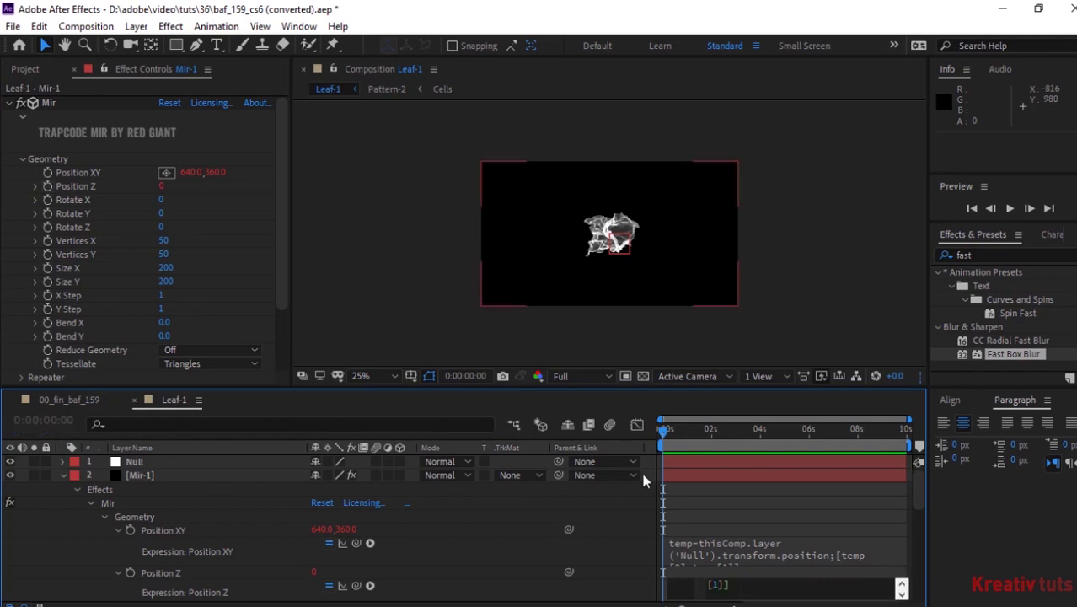
Remove the temp[0] component from the pasted Position Z expression, apply it, and collapse both position expressions.
{"action": "key", "text": "Left"}
{"action": "key", "text": "Left"}
{"action": "key", "text": "Left"}
{"action": "key", "text": "Left"}
{"action": "key", "text": "Left"}
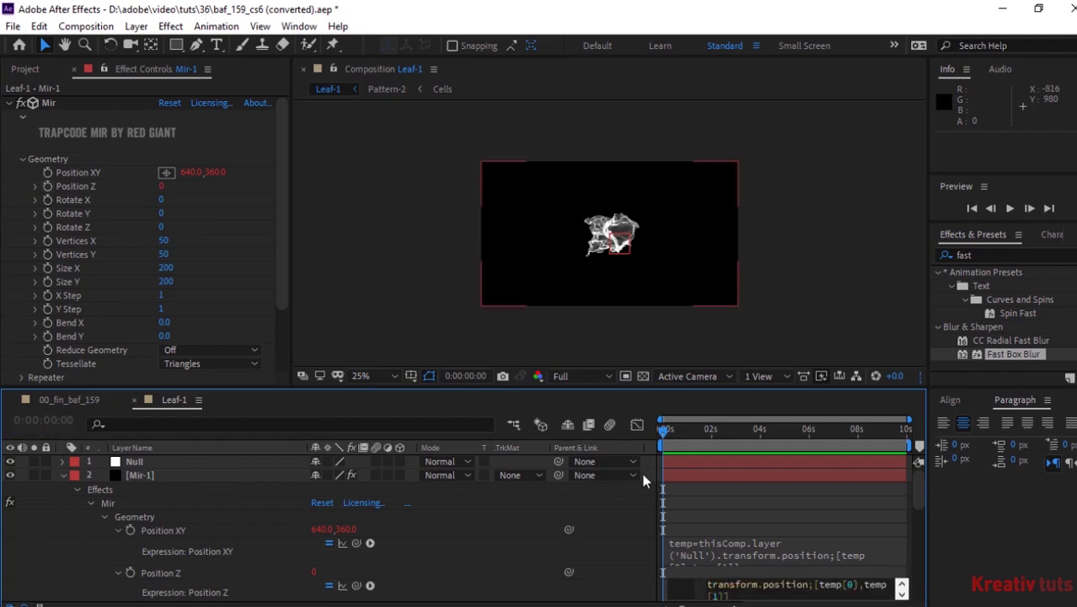
{"action": "key", "text": "shift+Left"}
{"action": "key", "text": "shift+Left"}
{"action": "key", "text": "shift+Left"}
{"action": "key", "text": "shift+Left"}
{"action": "key", "text": "shift+Left"}
{"action": "key", "text": "shift+Left"}
{"action": "key", "text": "shift+Left"}
{"action": "key", "text": "shift+Left"}
{"action": "key", "text": "BackSpace"}
{"action": "left_click", "coordinate": [621, 592]}
{"action": "left_click", "coordinate": [119, 572]}
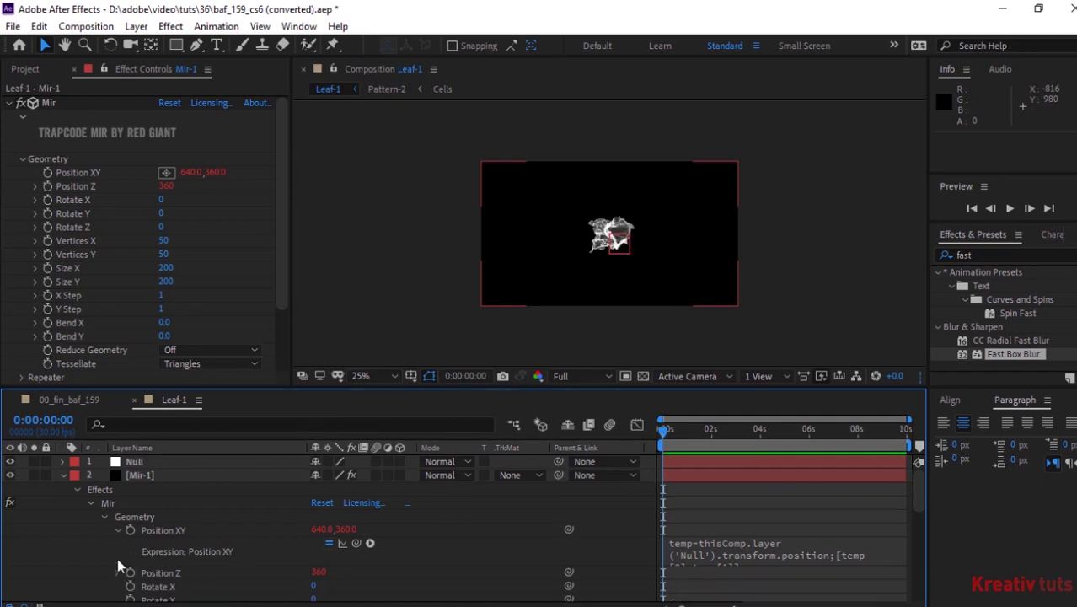
{"action": "left_click", "coordinate": [118, 530]}
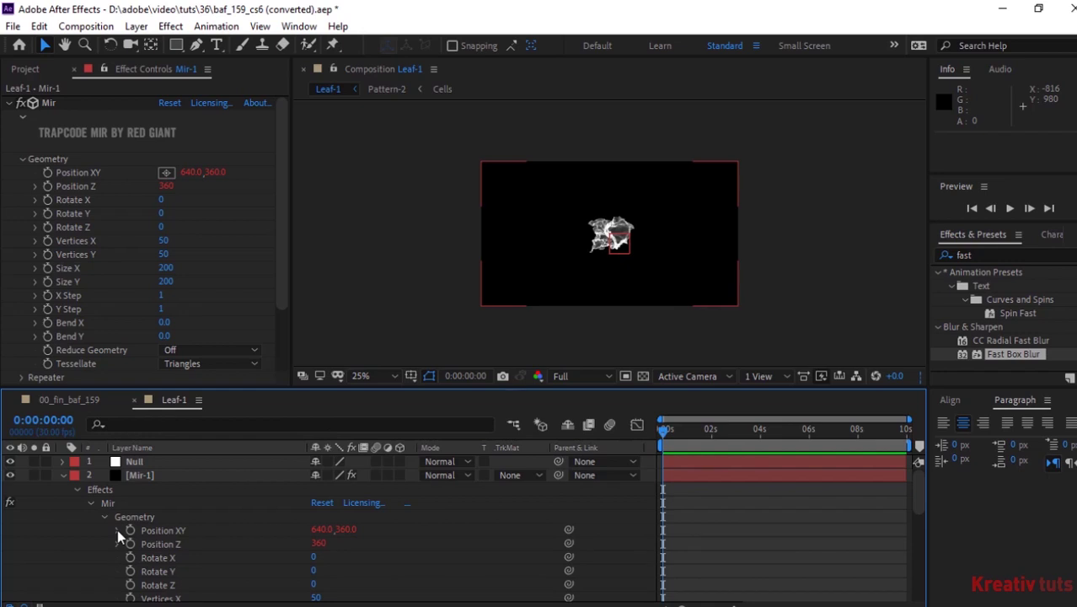
Add an expression to Mir's Rotate X that references the Null layer with thisComp.layer("Null").
{"action": "left_click", "coordinate": [48, 200], "text": "alt"}
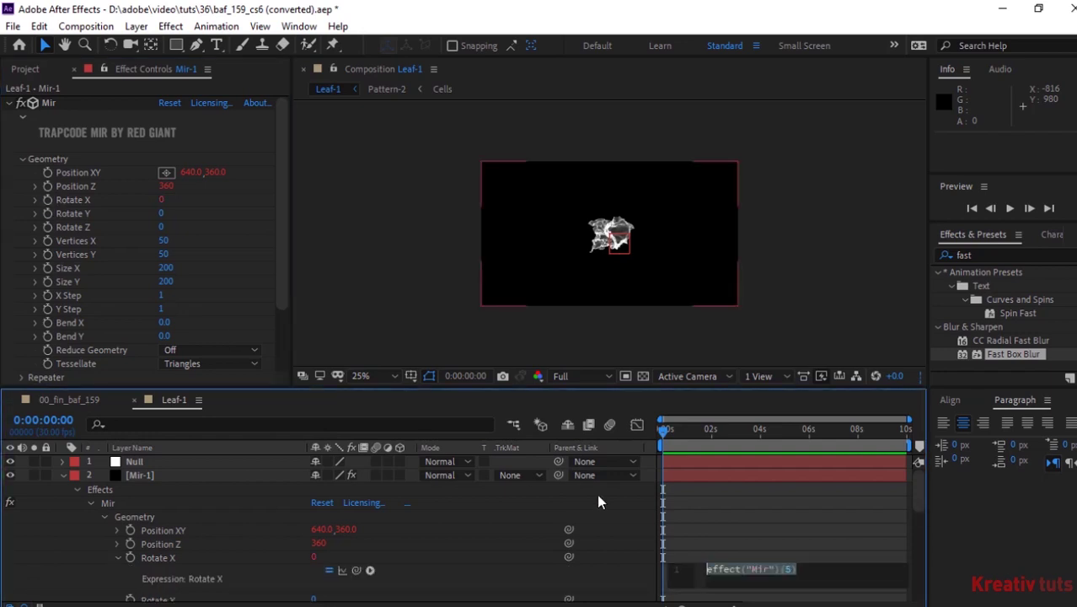
{"action": "type", "text": "thisc"}
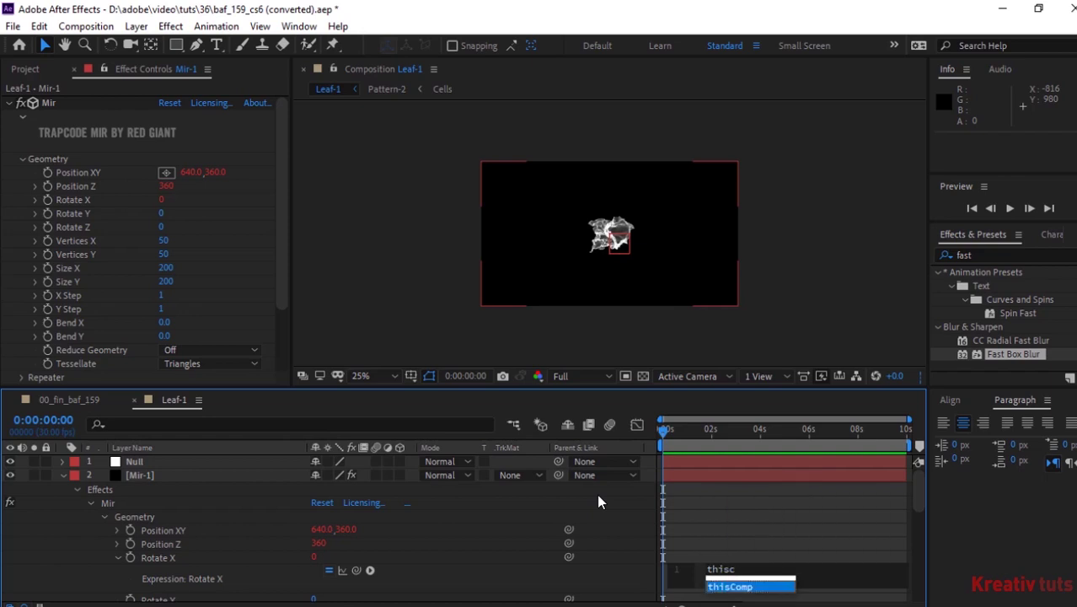
{"action": "key", "text": "Return"}
{"action": "type", "text": ".la"}
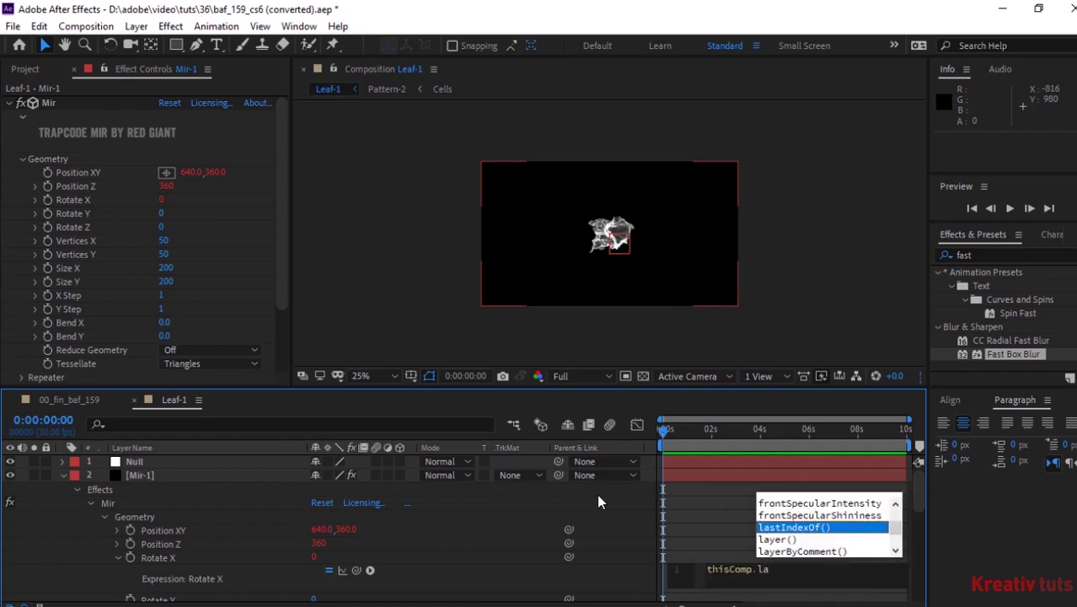
{"action": "key", "text": "Down"}
{"action": "key", "text": "Return"}
{"action": "type", "text": "\"nu"}
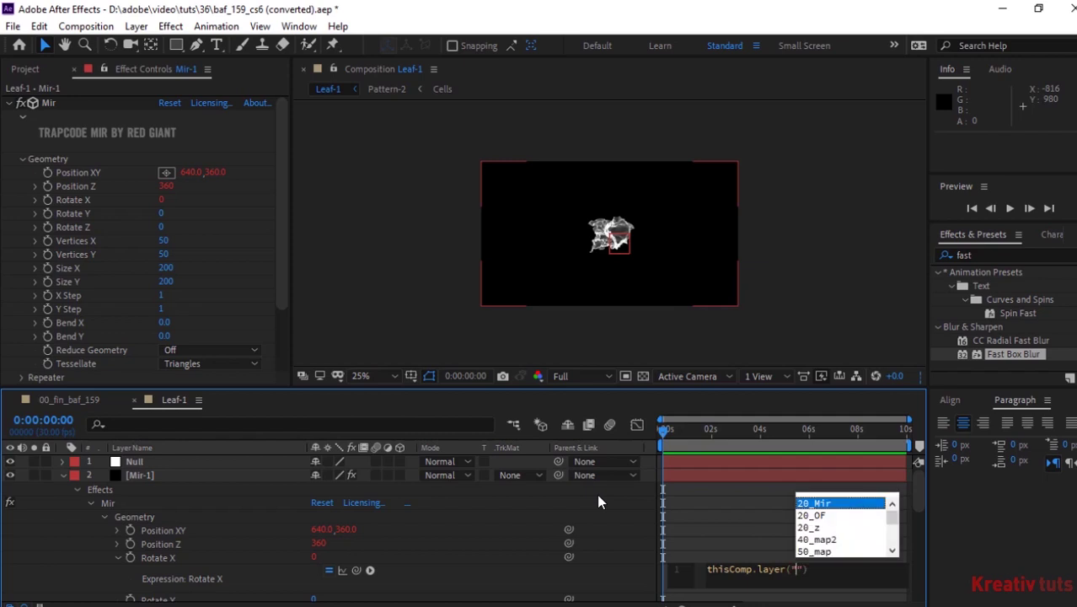
{"action": "key", "text": "Return"}
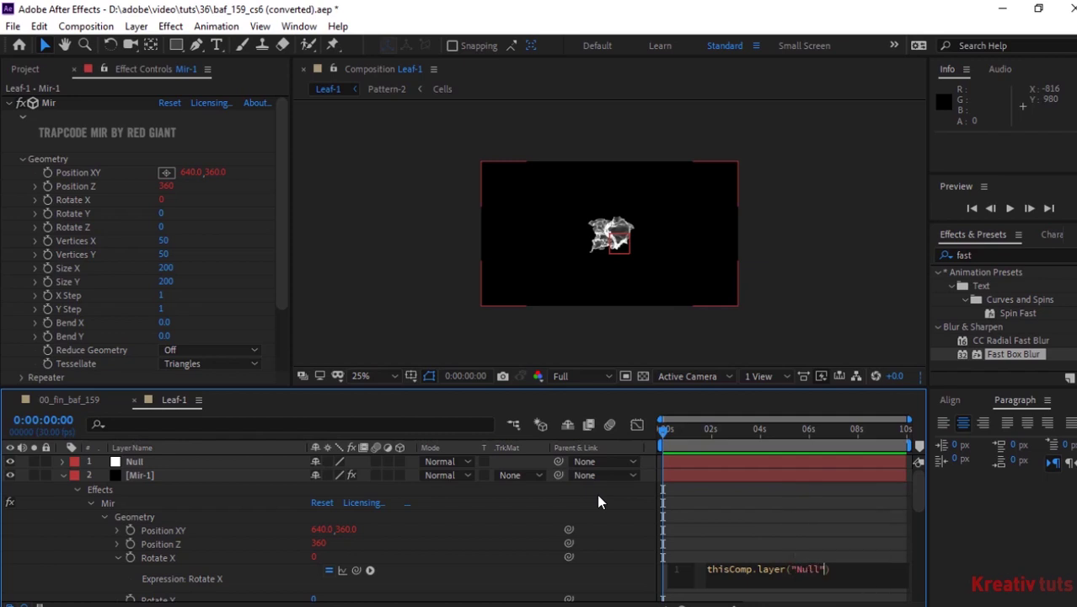
Complete the Rotate X expression with .transform.orientation[0], select its full text for reuse, and apply it.
{"action": "key", "text": "End"}
{"action": "type", "text": ".tra"}
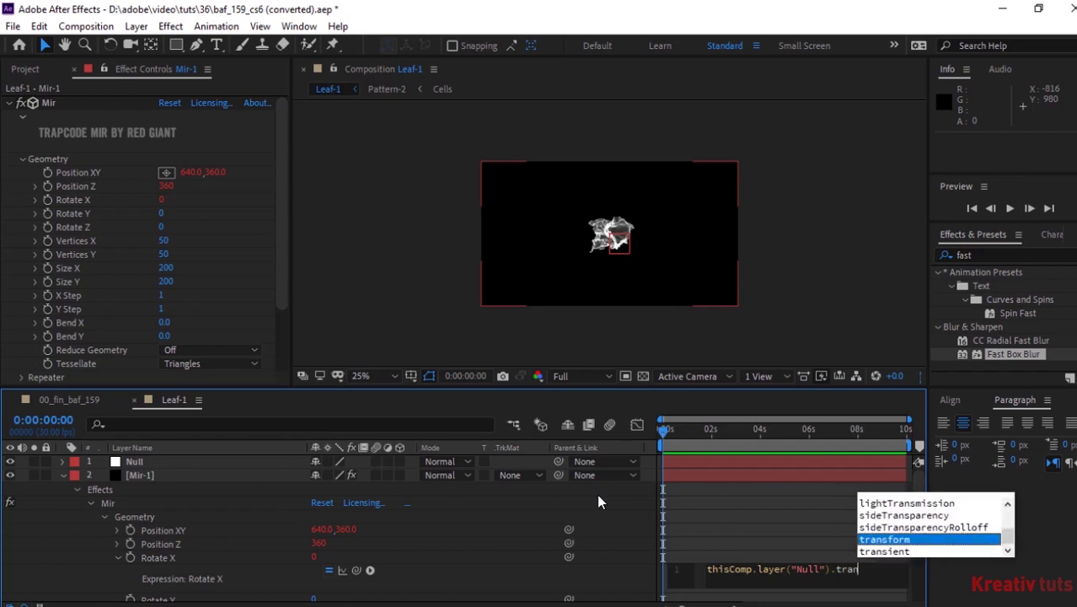
{"action": "key", "text": "Return"}
{"action": "type", "text": ".ori"}
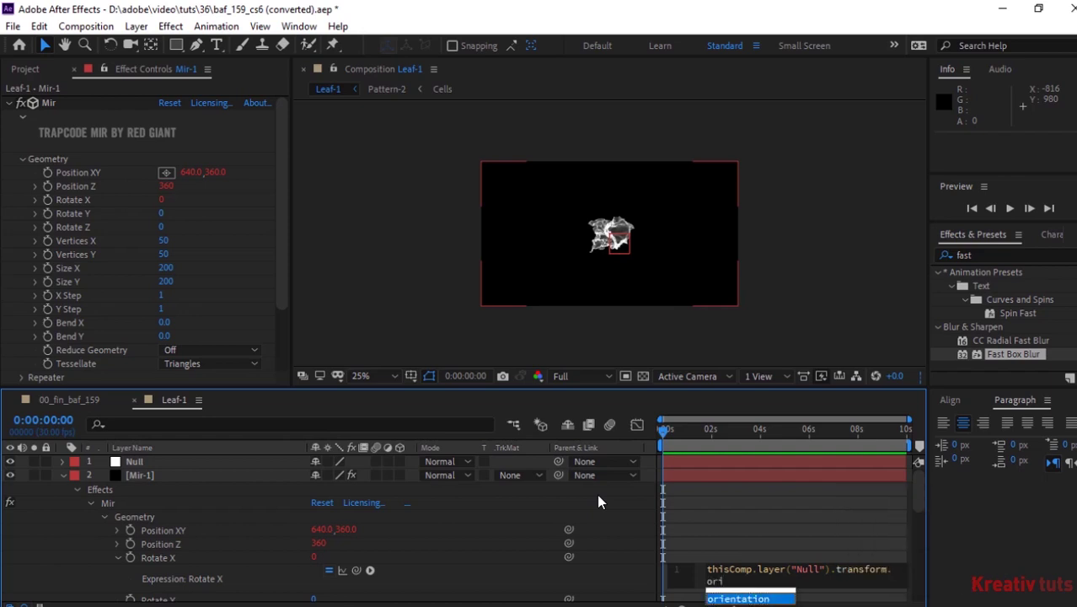
{"action": "key", "text": "Return"}
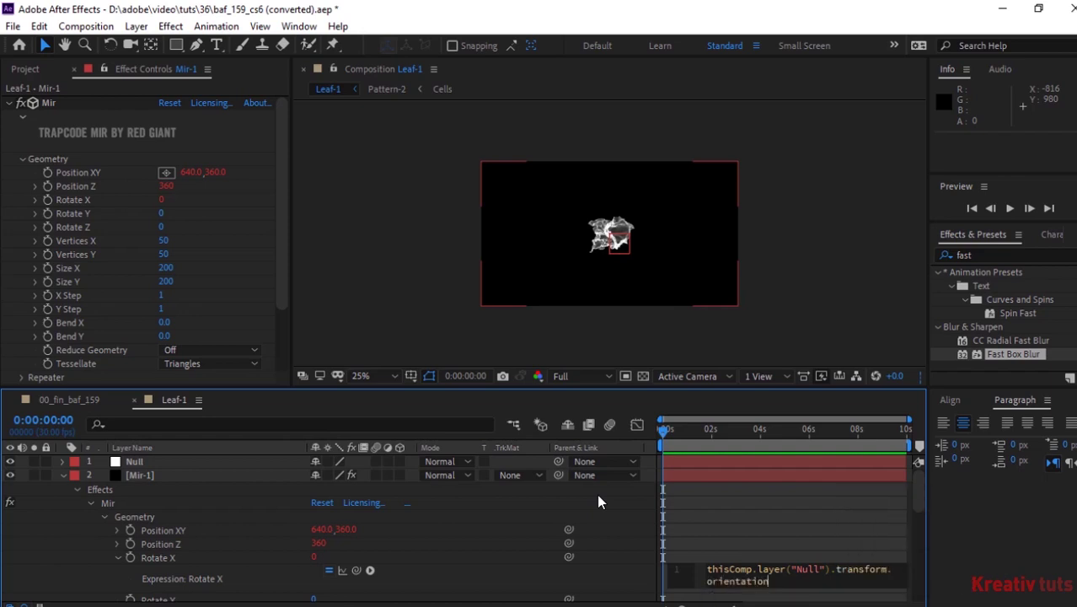
{"action": "type", "text": "[0"}
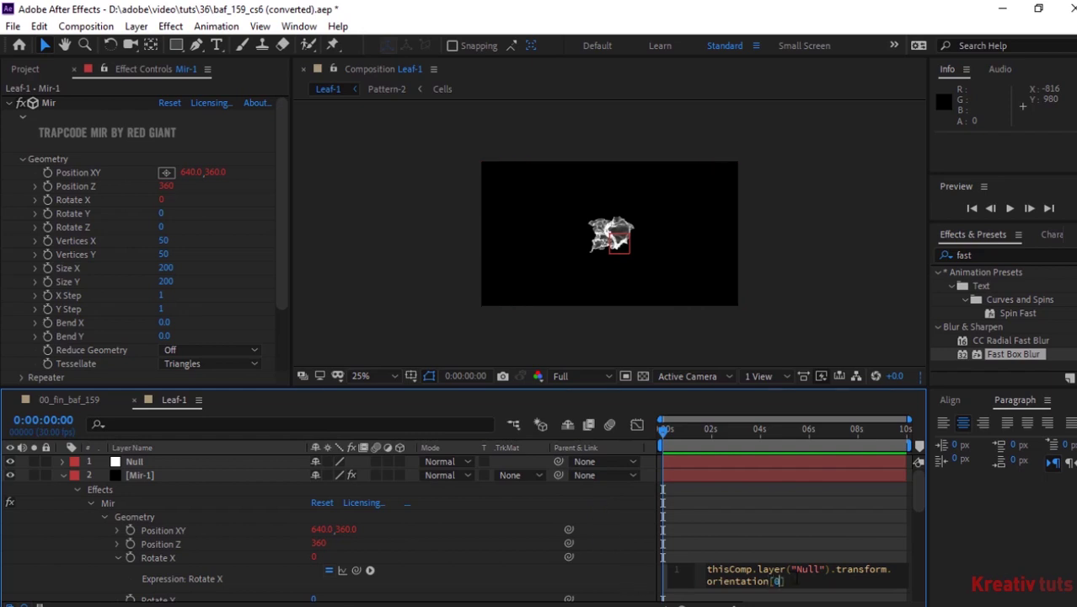
{"action": "key", "text": "ctrl+a"}
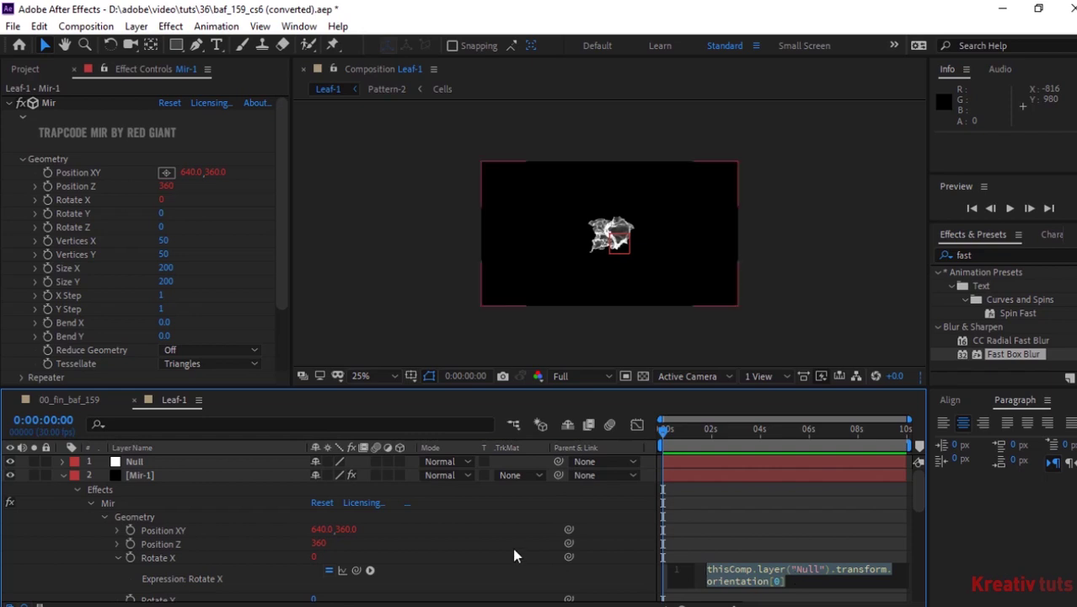
{"action": "left_click", "coordinate": [515, 571]}
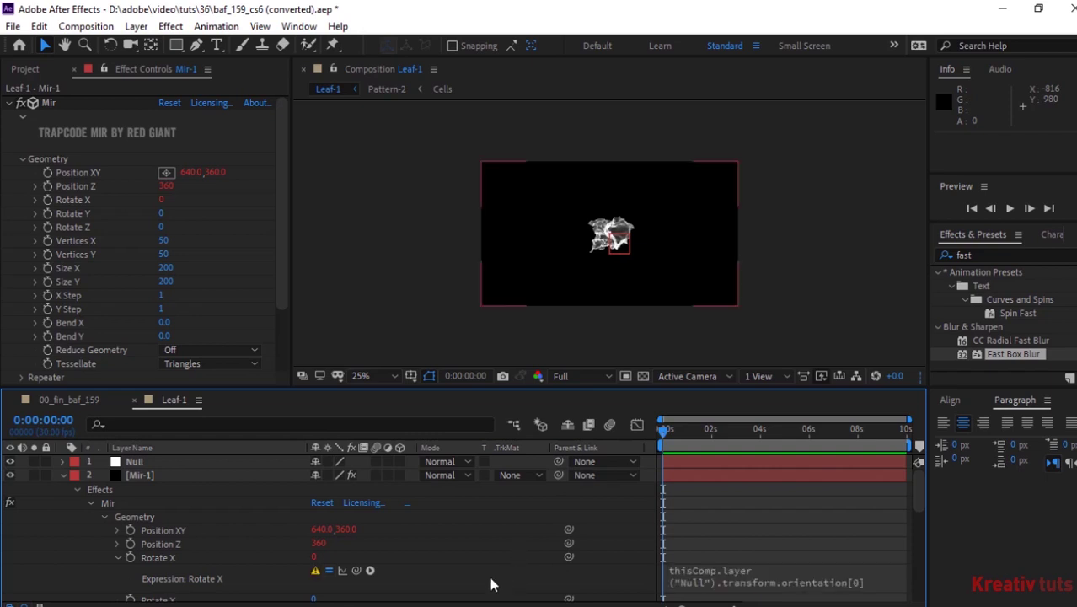
Add a closing semicolon to the Rotate X expression after orientation[0] and apply the edit.
{"action": "left_click", "coordinate": [830, 578]}
{"action": "left_click", "coordinate": [830, 578]}
{"action": "type", "text": ";"}
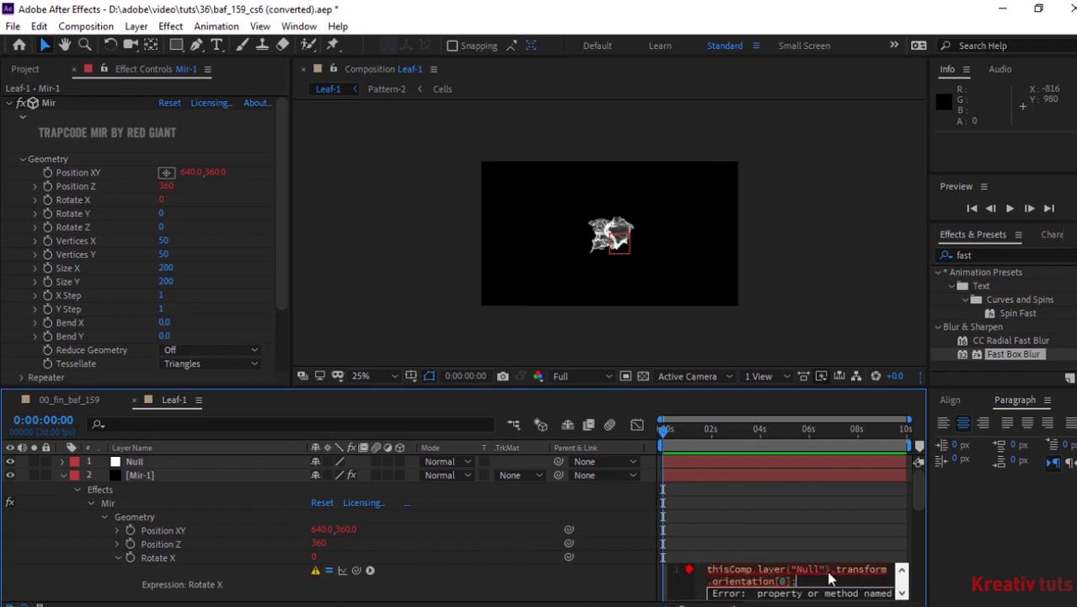
{"action": "left_click", "coordinate": [602, 583]}
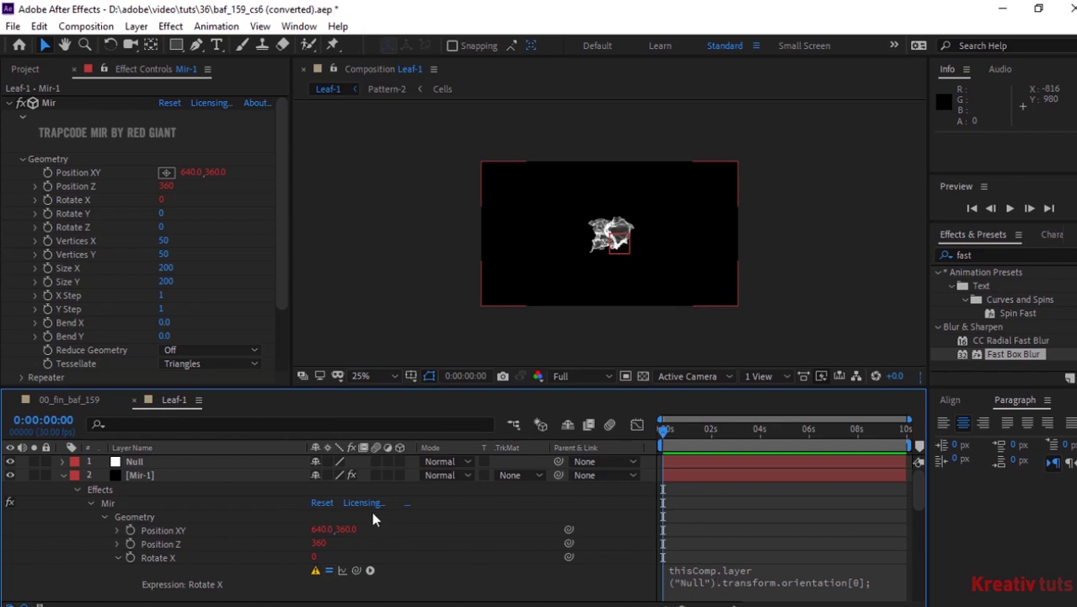
Give Mir's Rotate Y the expression thisComp.layer("Null").transform.orientation[1].
{"action": "left_click", "coordinate": [48, 214], "text": "alt"}
{"action": "type", "text": "thisComp.layer(\"Null\").transform"}
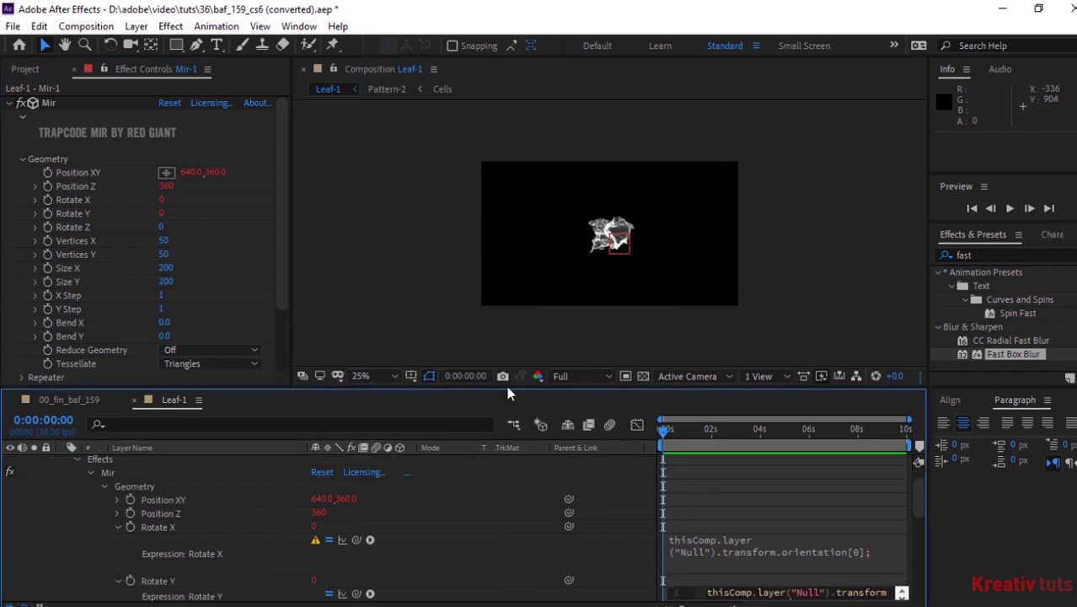
{"action": "key", "text": "End"}
{"action": "key", "text": "BackSpace"}
{"action": "key", "text": "BackSpace"}
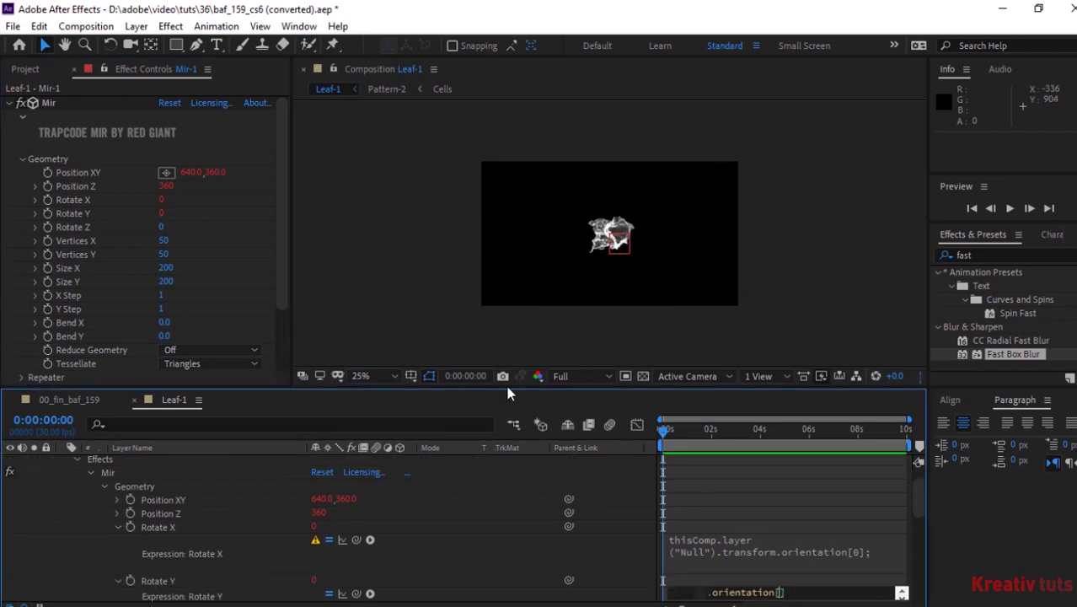
{"action": "type", "text": "1]"}
{"action": "left_click", "coordinate": [626, 558]}
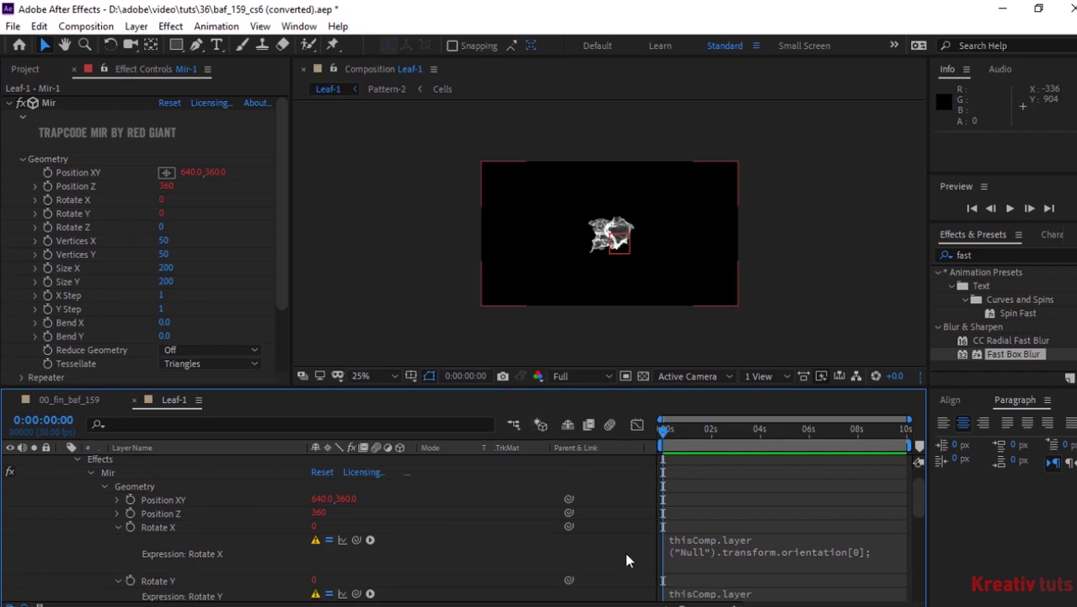
Give Mir's Rotate Z the expression thisComp.layer("Null").transform.orientation[2].
{"action": "left_click", "coordinate": [43, 230], "text": "alt"}
{"action": "key", "text": "ctrl+v"}
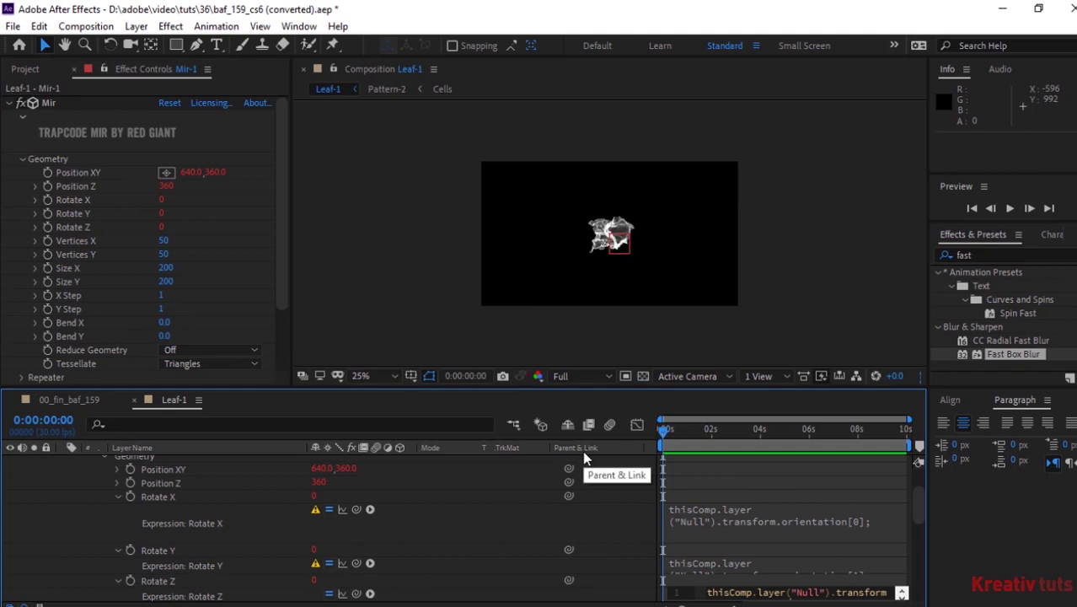
{"action": "key", "text": "End"}
{"action": "key", "text": "BackSpace"}
{"action": "key", "text": "BackSpace"}
{"action": "type", "text": "2"}
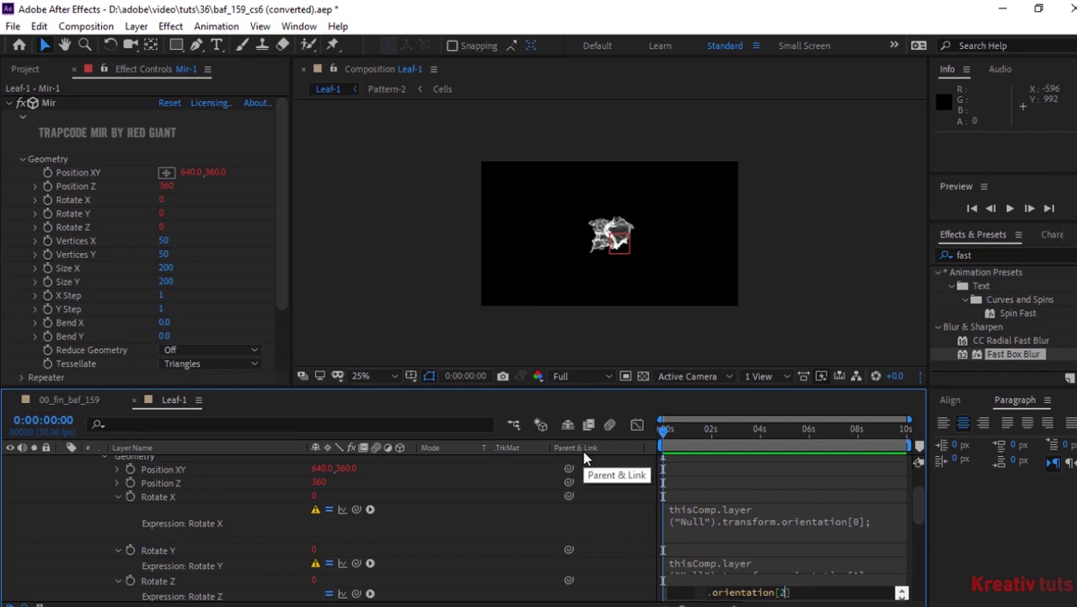
{"action": "left_click", "coordinate": [627, 549]}
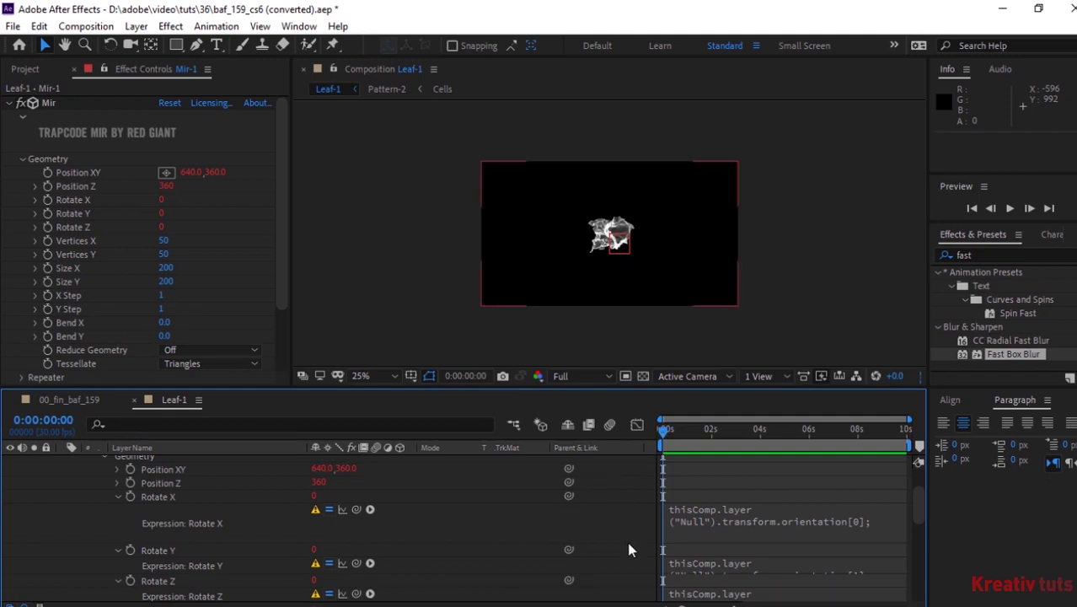
Set Mir's Vertices X, Vertices Y, Size X and Size Y to 1000 each.
{"action": "left_click", "coordinate": [162, 242]}
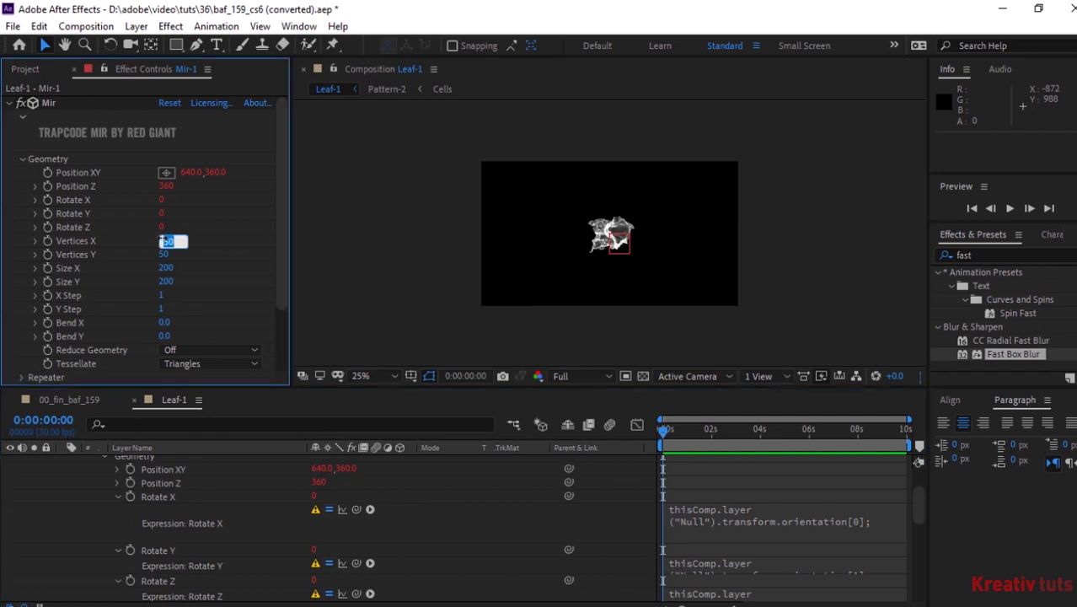
{"action": "type", "text": "1000"}
{"action": "key", "text": "Tab"}
{"action": "type", "text": "10"}
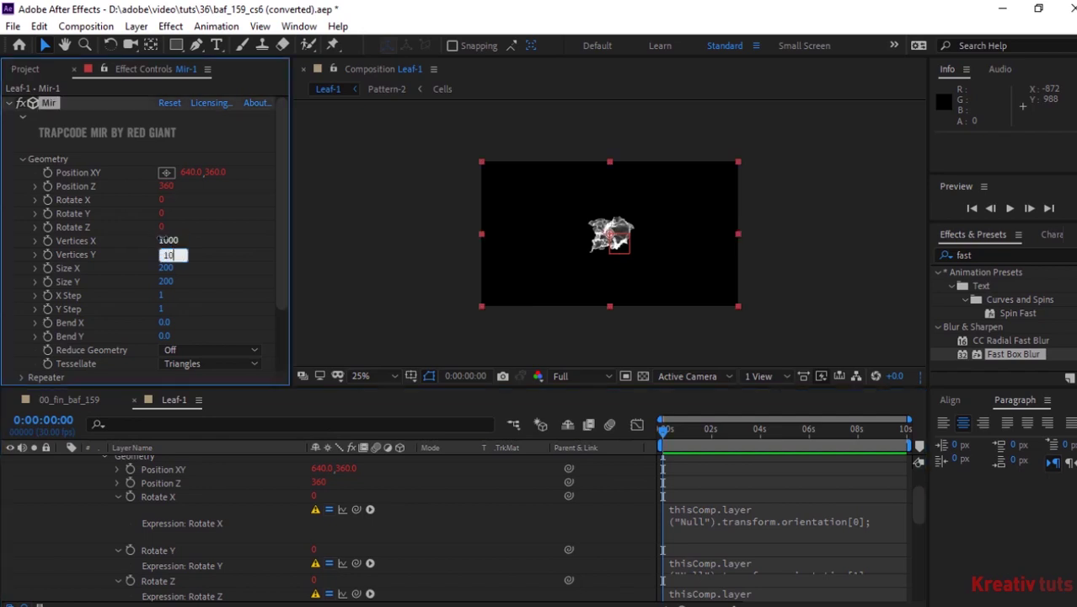
{"action": "type", "text": "00"}
{"action": "key", "text": "Tab"}
{"action": "type", "text": "1000"}
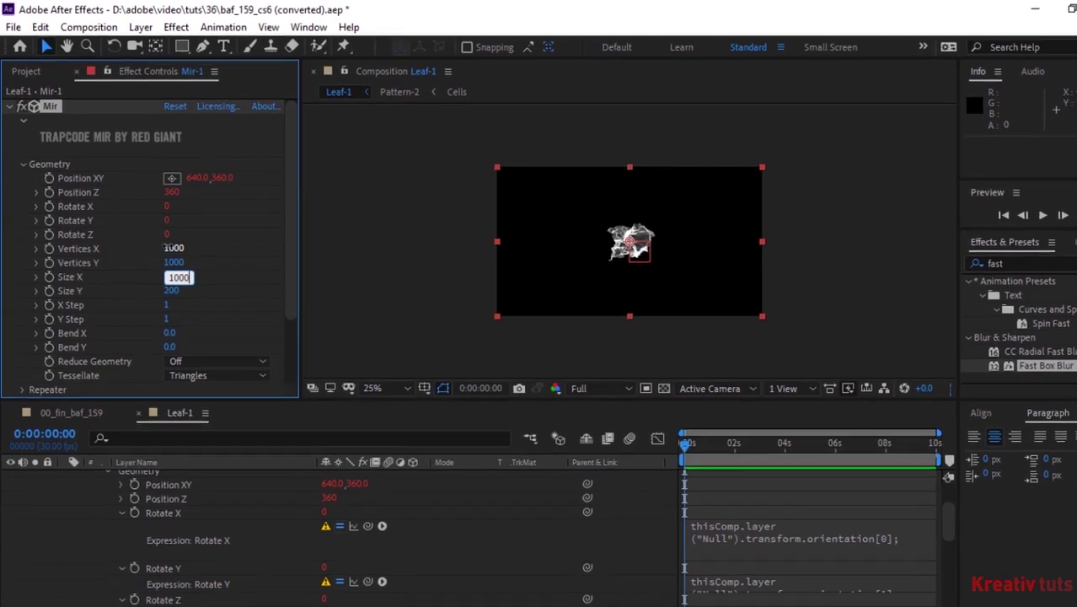
{"action": "key", "text": "Tab"}
{"action": "type", "text": "1000"}
{"action": "key", "text": "Return"}
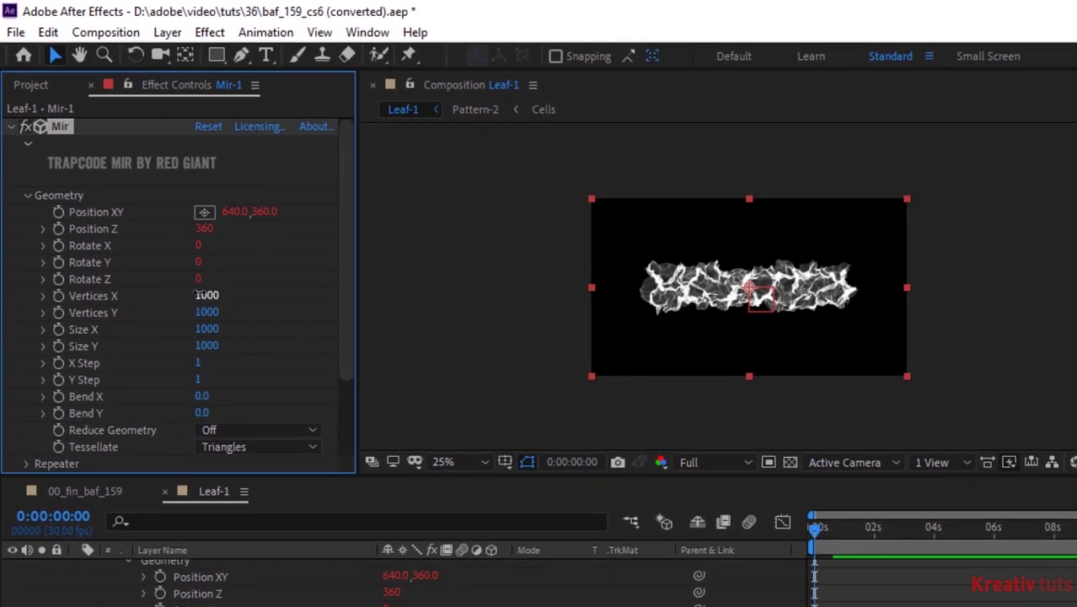
Set Mir's Fractal Amplitude to 300 and Frequency to 100.
{"action": "left_click", "coordinate": [26, 196]}
{"action": "left_click", "coordinate": [26, 212]}
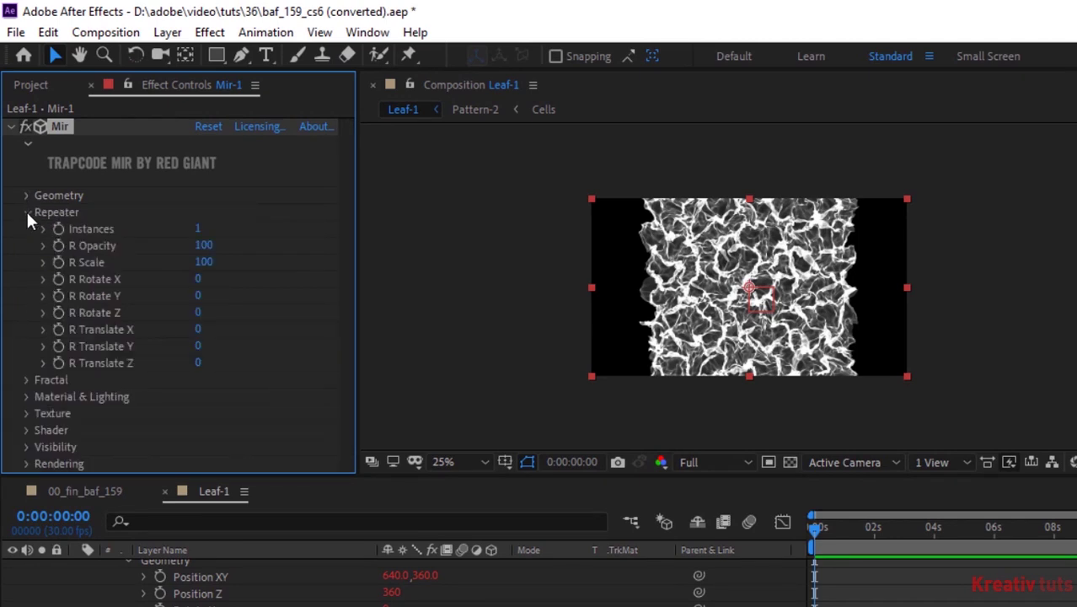
{"action": "left_click", "coordinate": [26, 212]}
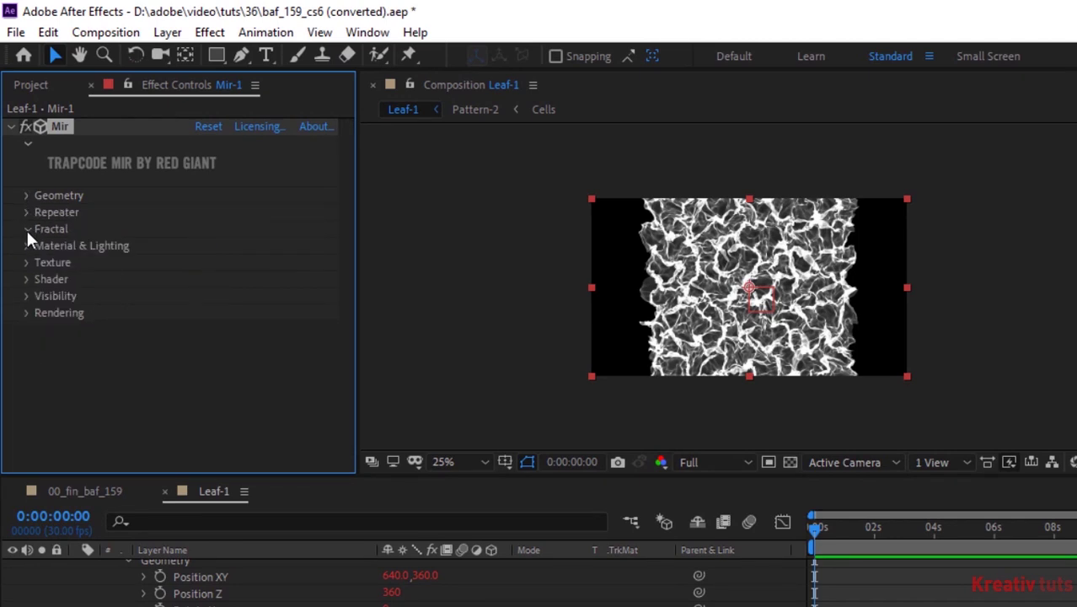
{"action": "left_click", "coordinate": [26, 229]}
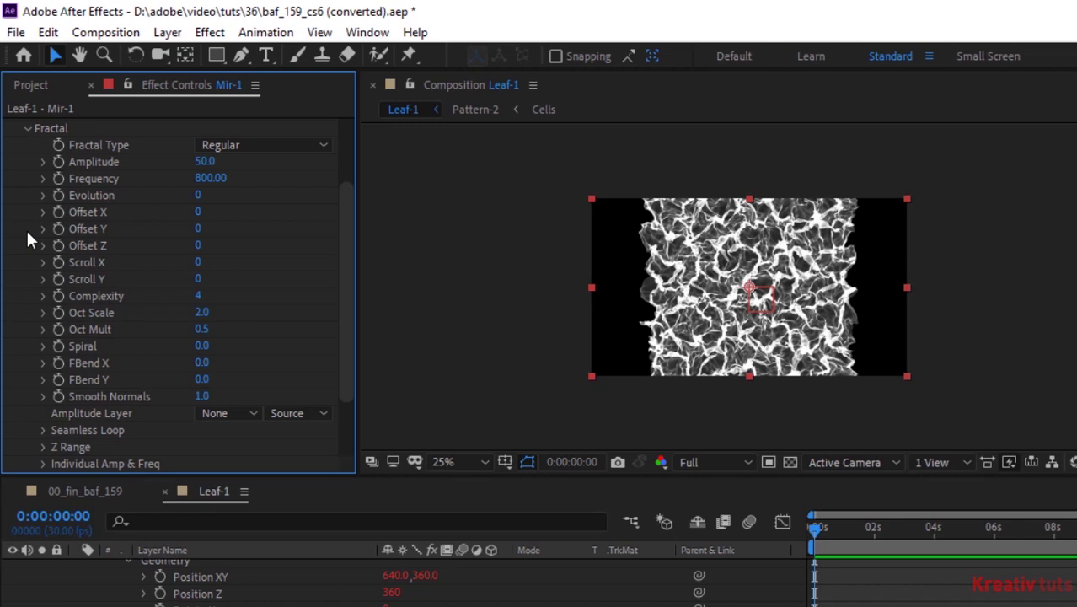
{"action": "left_click", "coordinate": [205, 161]}
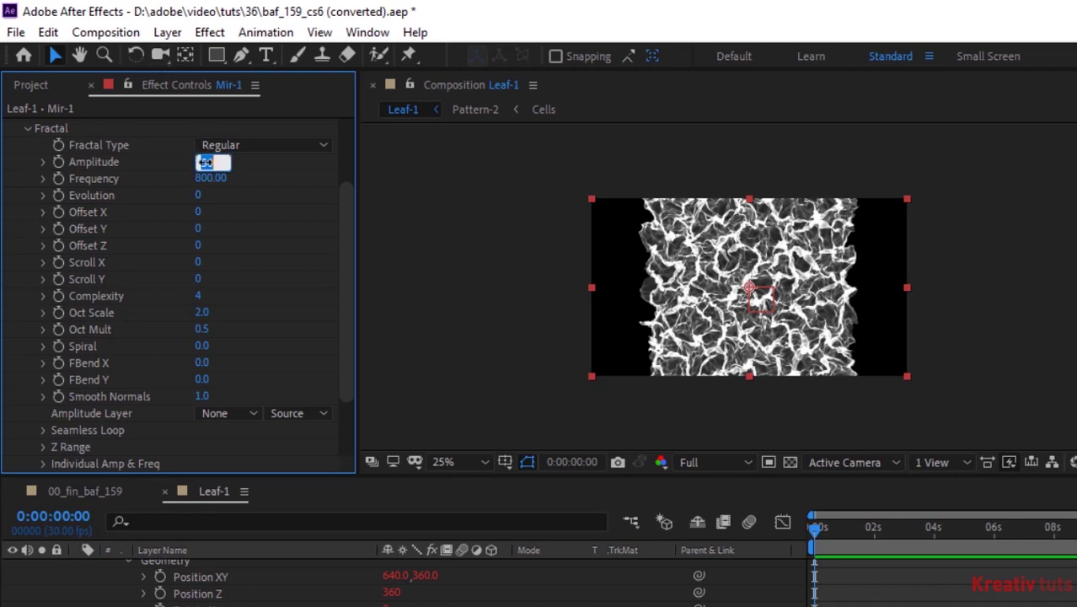
{"action": "type", "text": "300"}
{"action": "key", "text": "Tab"}
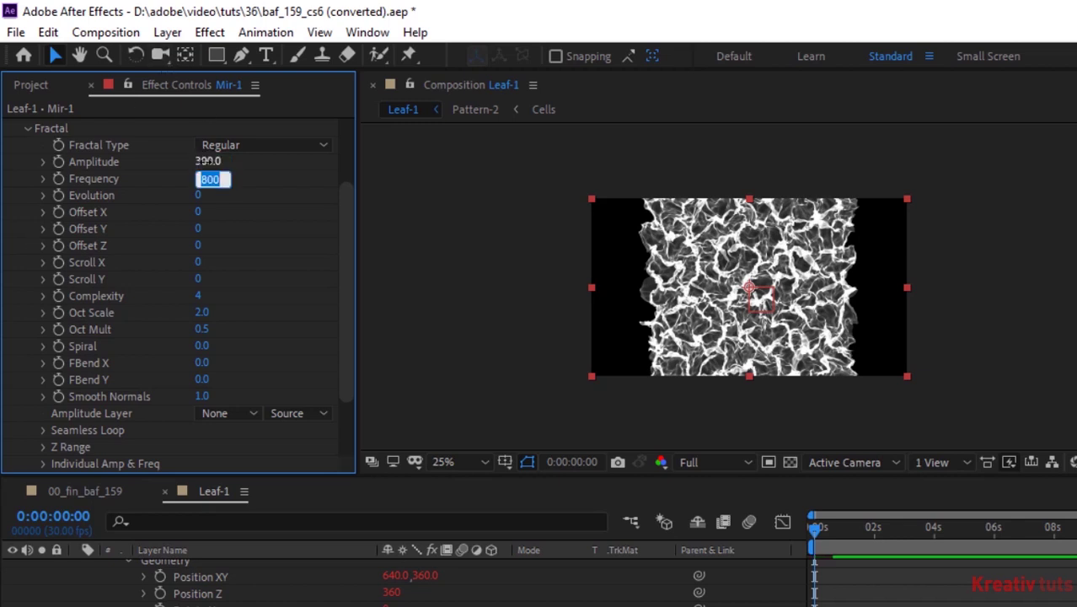
{"action": "type", "text": "100"}
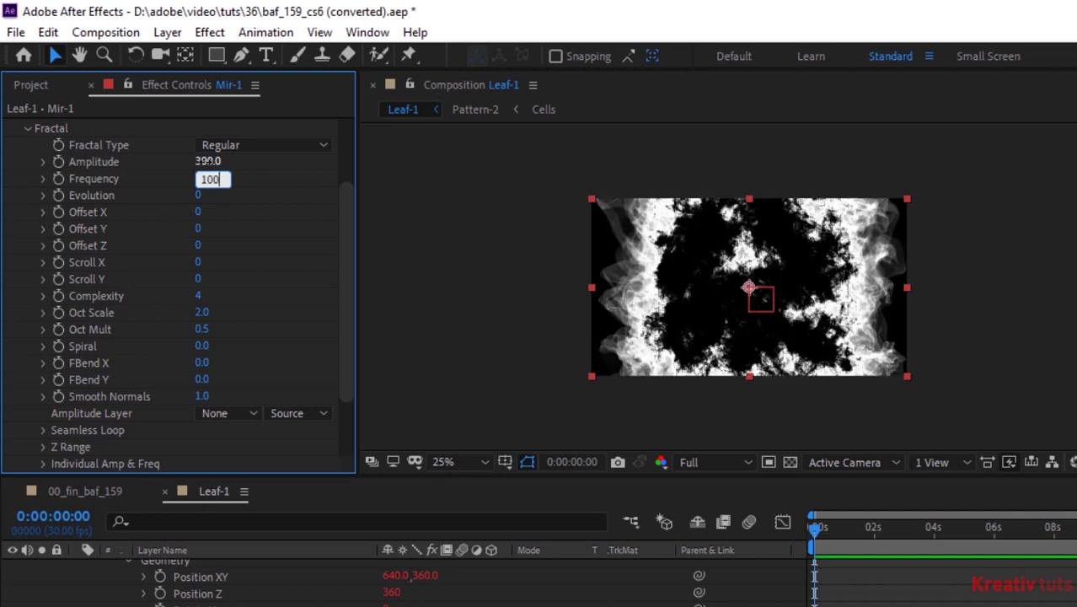
{"action": "key", "text": "Return"}
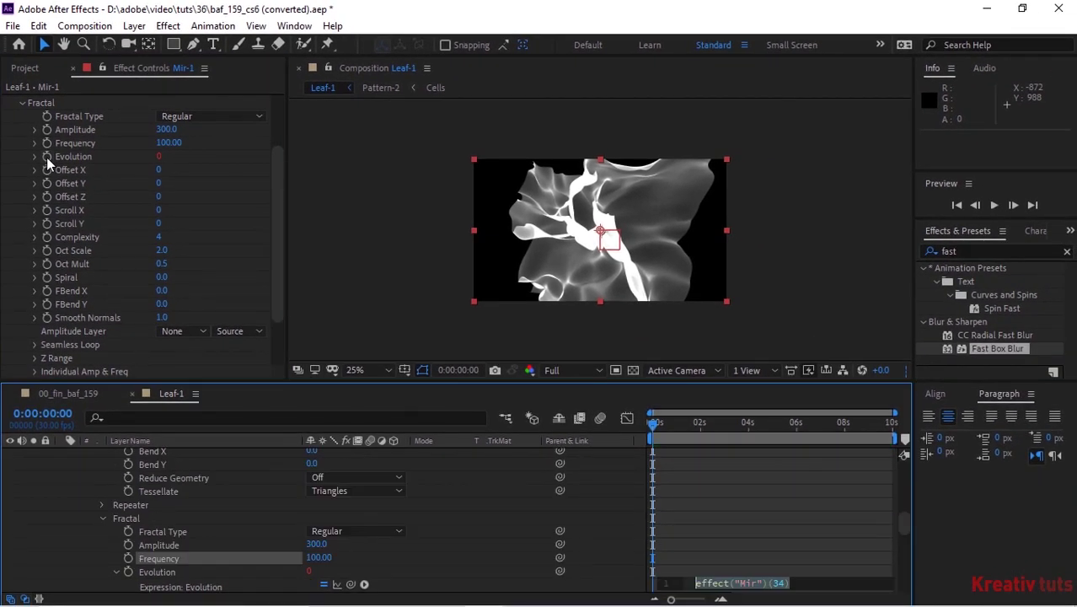
Copy the accum loop expression with Math.tan(time*1.5)/5 from Notepad and apply it to Mir's Fractal Evolution in After Effects.
{"action": "key", "text": "alt+Tab"}
{"action": "key", "text": "alt+Tab"}
{"action": "key", "text": "alt+Tab"}
{"action": "key", "text": "alt+Tab"}
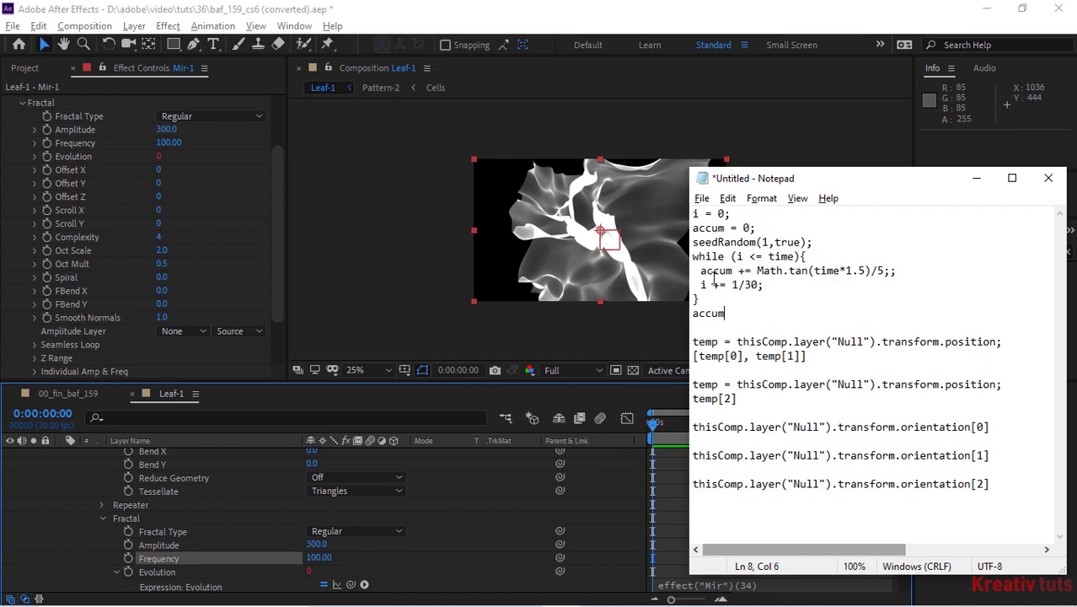
{"action": "left_click_drag", "start_coordinate": [741, 308], "coordinate": [674, 188]}
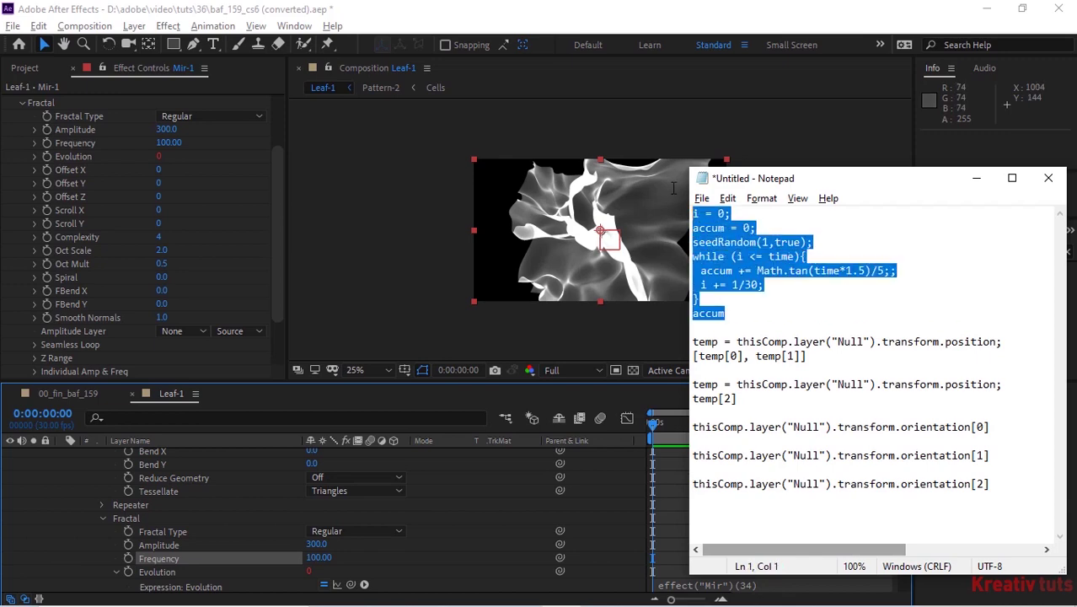
{"action": "key", "text": "alt+Tab"}
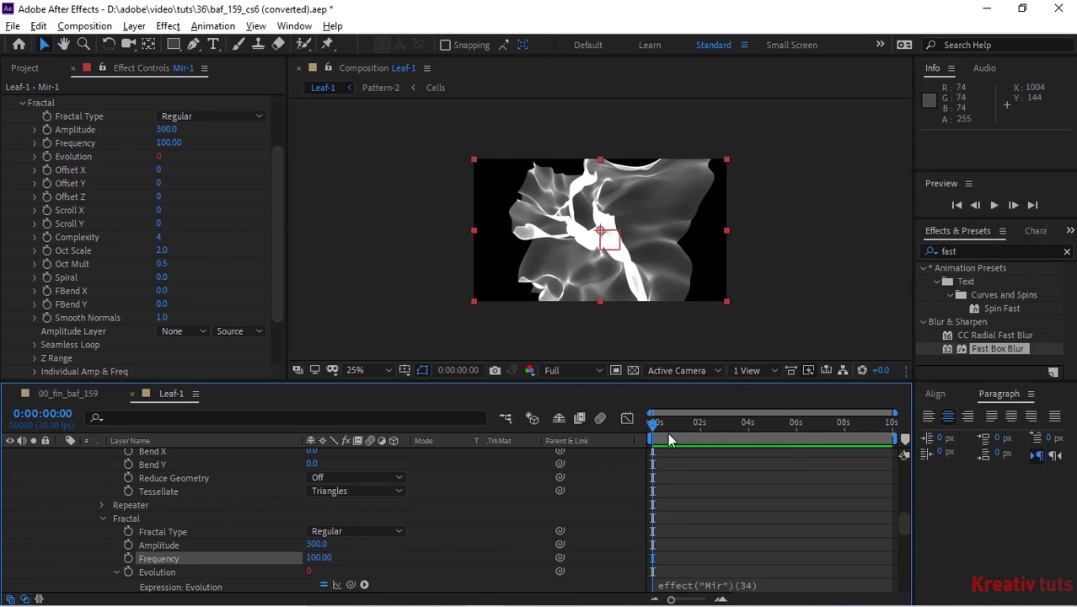
{"action": "left_click", "coordinate": [767, 587]}
{"action": "key", "text": "ctrl+v"}
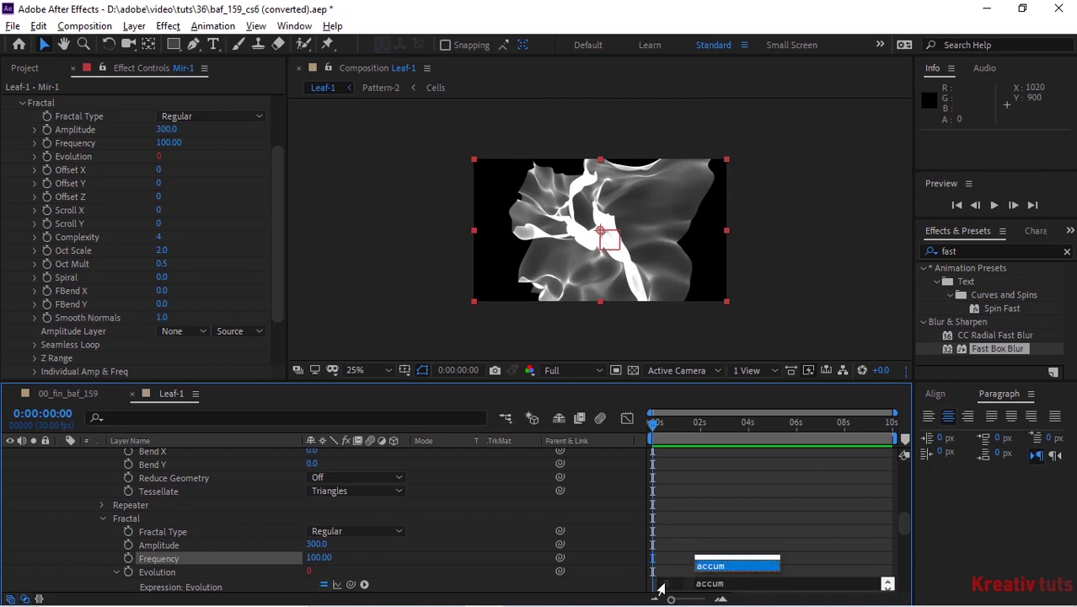
{"action": "left_click", "coordinate": [589, 584]}
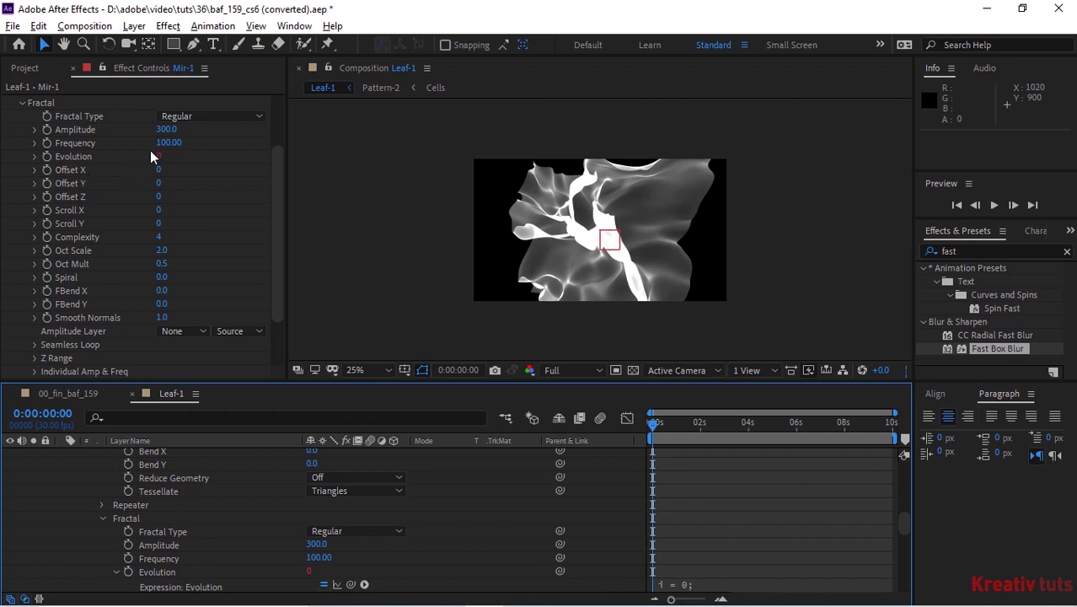
Apply the same copied accum loop expression to Mir's Fractal Offset Y.
{"action": "left_click", "coordinate": [47, 182], "text": "alt"}
{"action": "type", "text": "accum"}
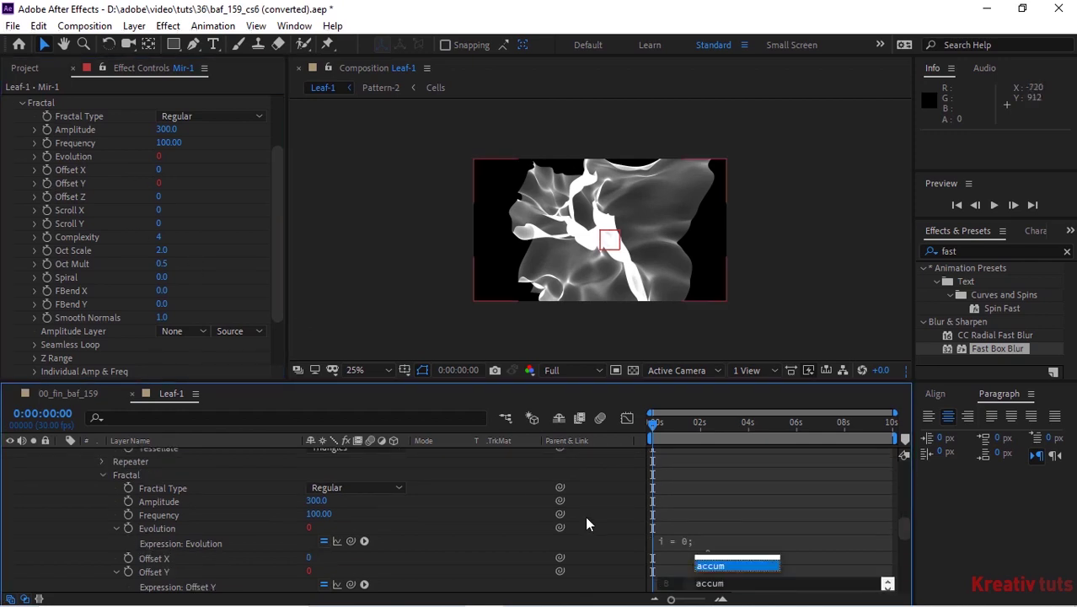
{"action": "key", "text": "Escape"}
{"action": "left_click", "coordinate": [488, 580]}
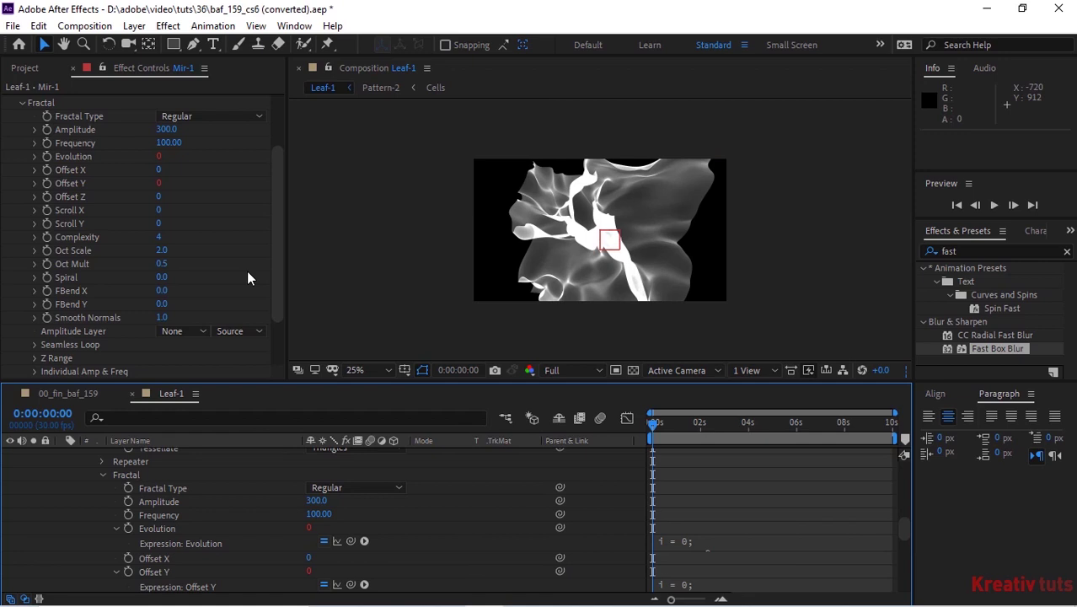
Set Mir's Fractal Complexity to 2 and Oct Scale to 3.
{"action": "left_click", "coordinate": [160, 238]}
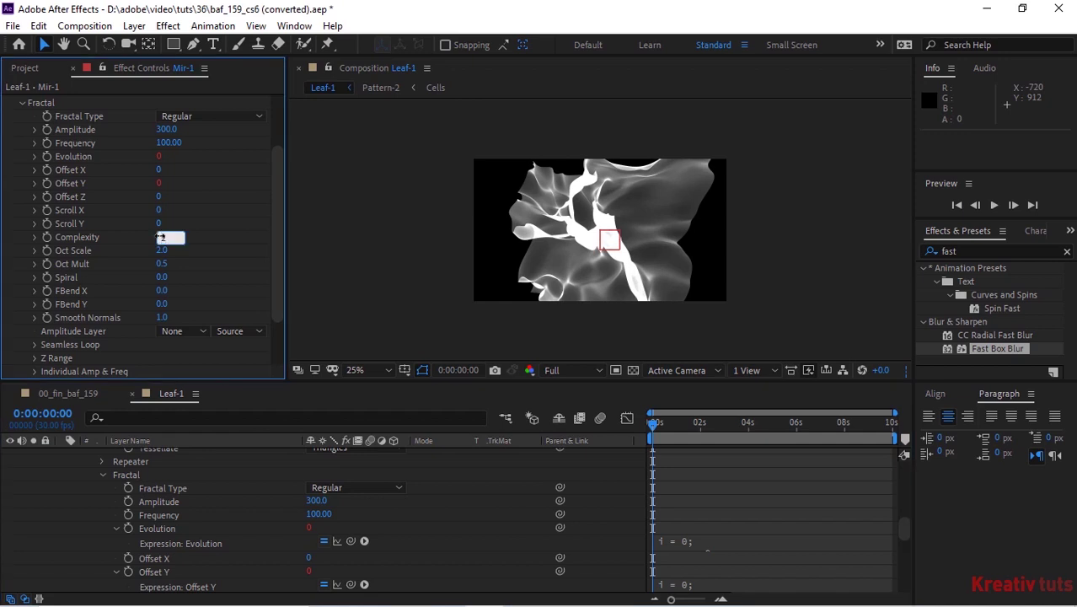
{"action": "type", "text": "2"}
{"action": "key", "text": "Tab"}
{"action": "type", "text": "3"}
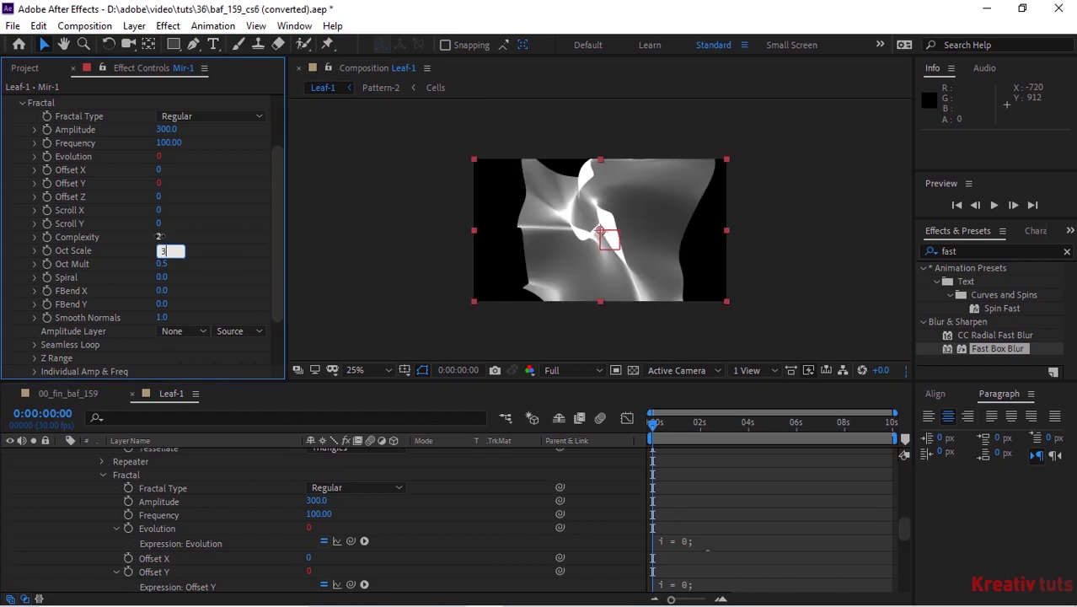
{"action": "key", "text": "Tab"}
Set both FBend X and FBend Y of Mir's Fractal settings to 0.5.
{"action": "key", "text": "Tab"}
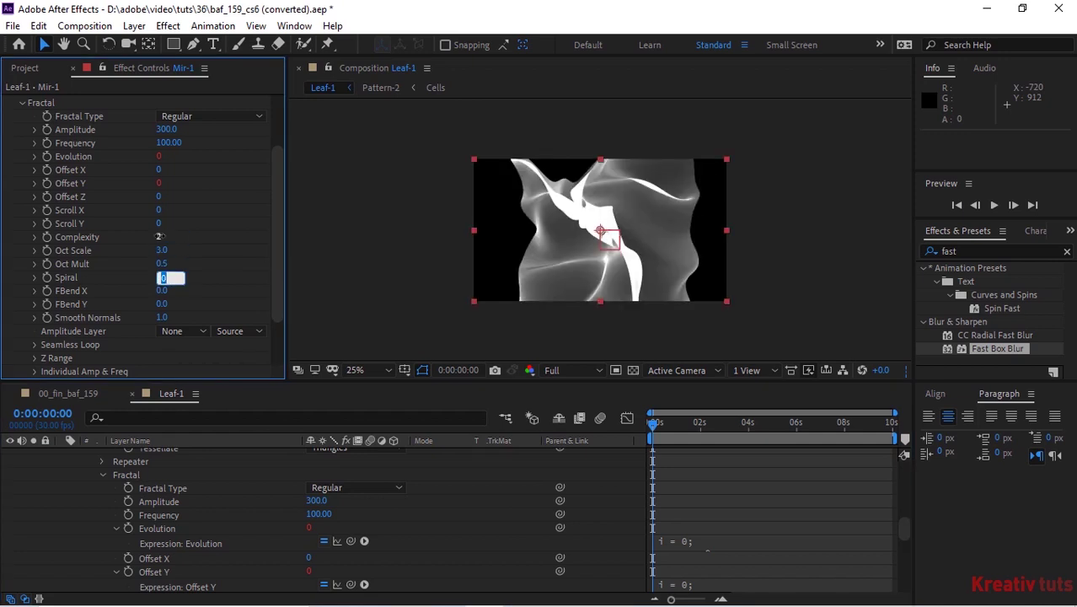
{"action": "key", "text": "Tab"}
{"action": "type", "text": "0.5"}
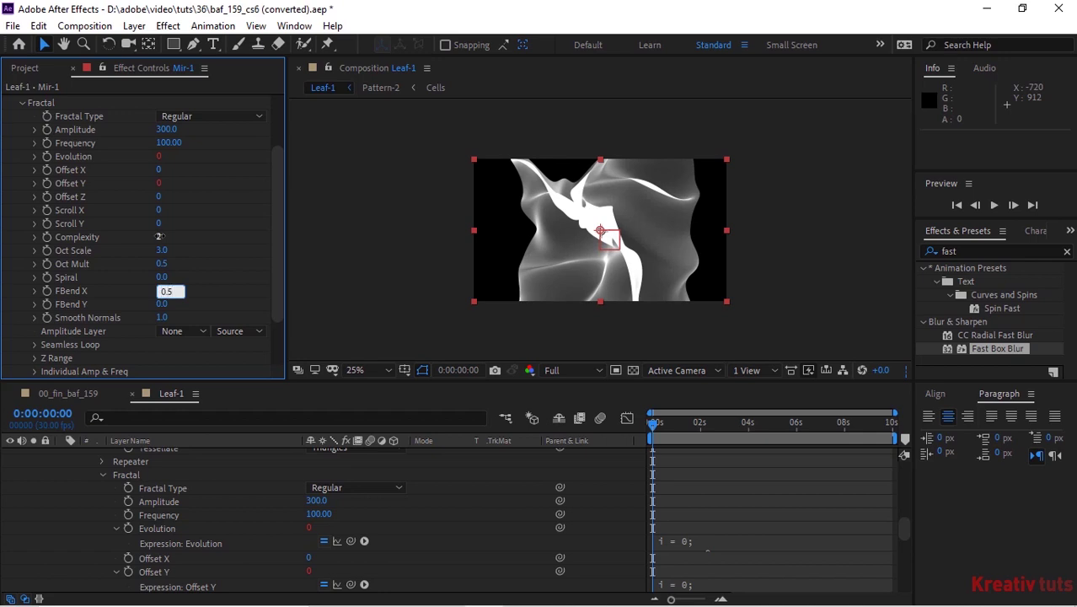
{"action": "key", "text": "Tab"}
{"action": "type", "text": "0.5"}
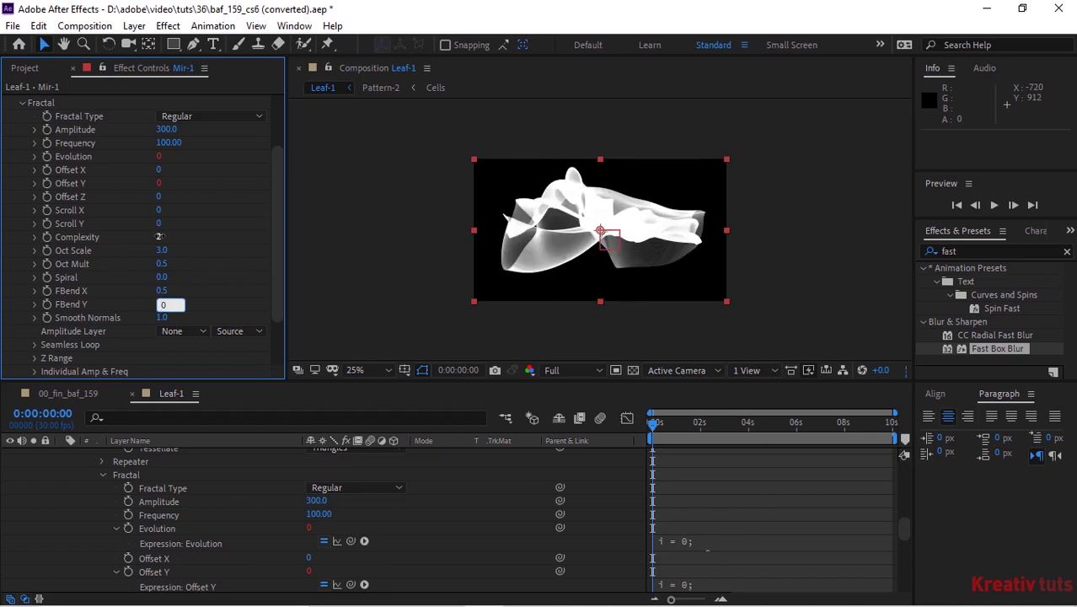
{"action": "key", "text": "Tab"}
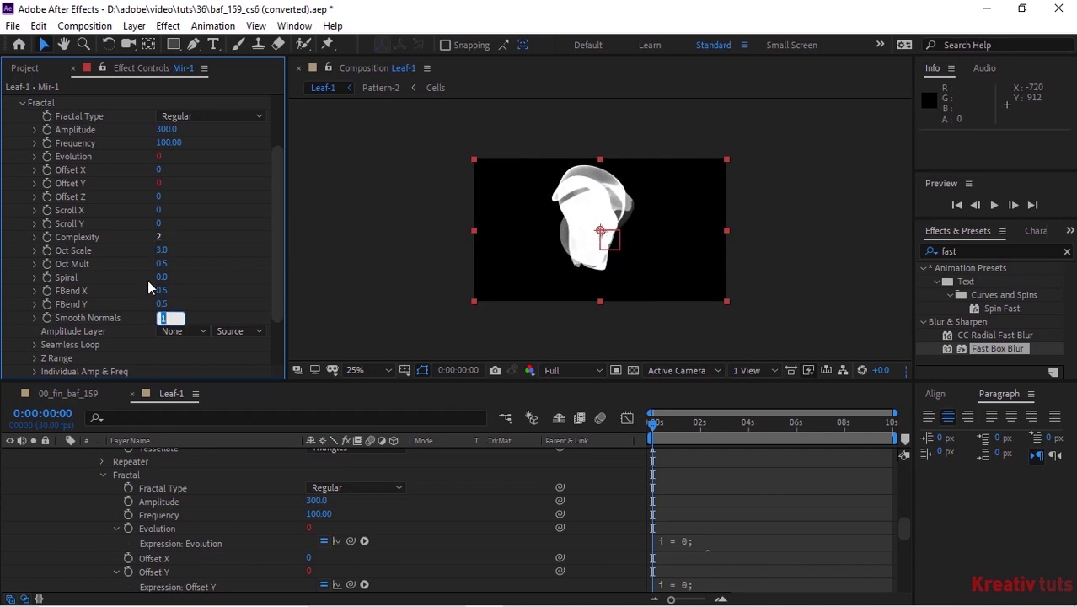
Choose Pattern-1 as the Fractal Amplitude Layer for Mir, then collapse the Fractal settings.
{"action": "left_click", "coordinate": [184, 332]}
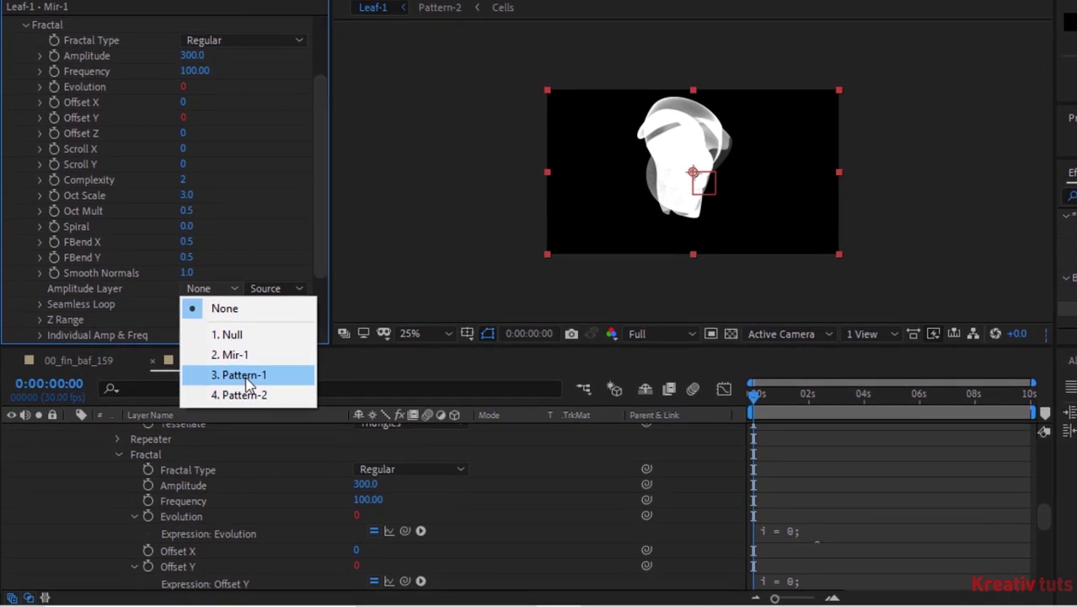
{"action": "left_click", "coordinate": [246, 378]}
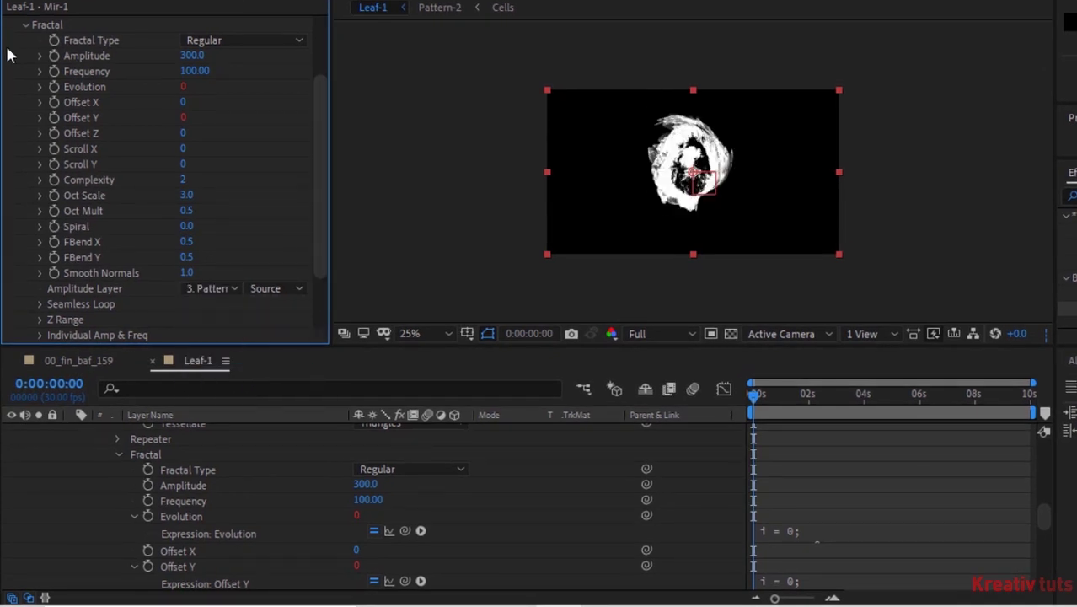
{"action": "left_click", "coordinate": [23, 24]}
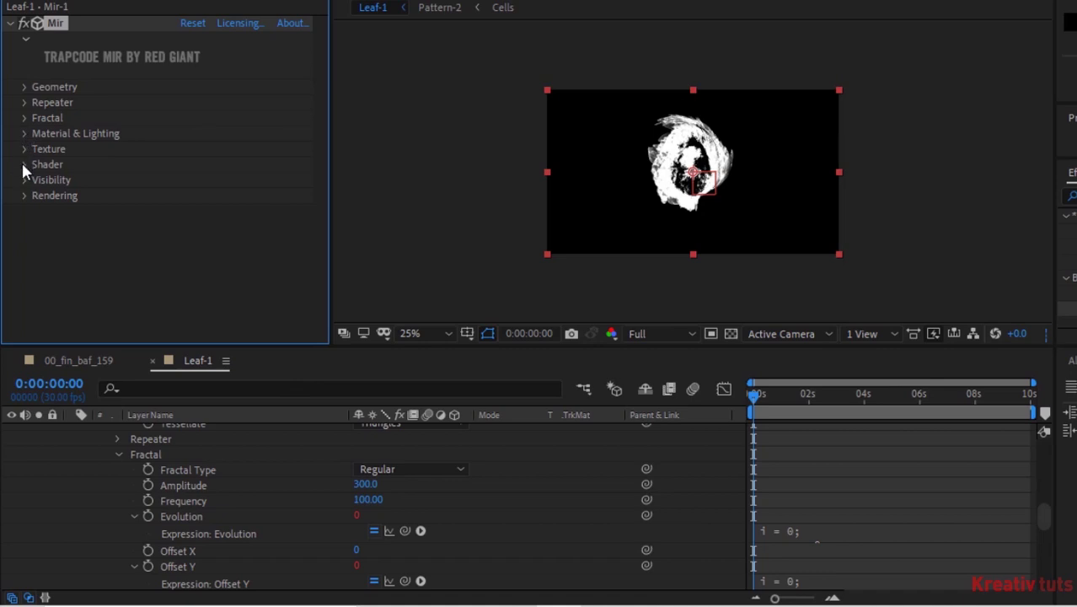
Set Mir's Shader to Smooth, its Blend to Normal and Ambient Occlusion to Off.
{"action": "left_click", "coordinate": [22, 167]}
{"action": "left_click", "coordinate": [220, 102]}
{"action": "left_click", "coordinate": [229, 142]}
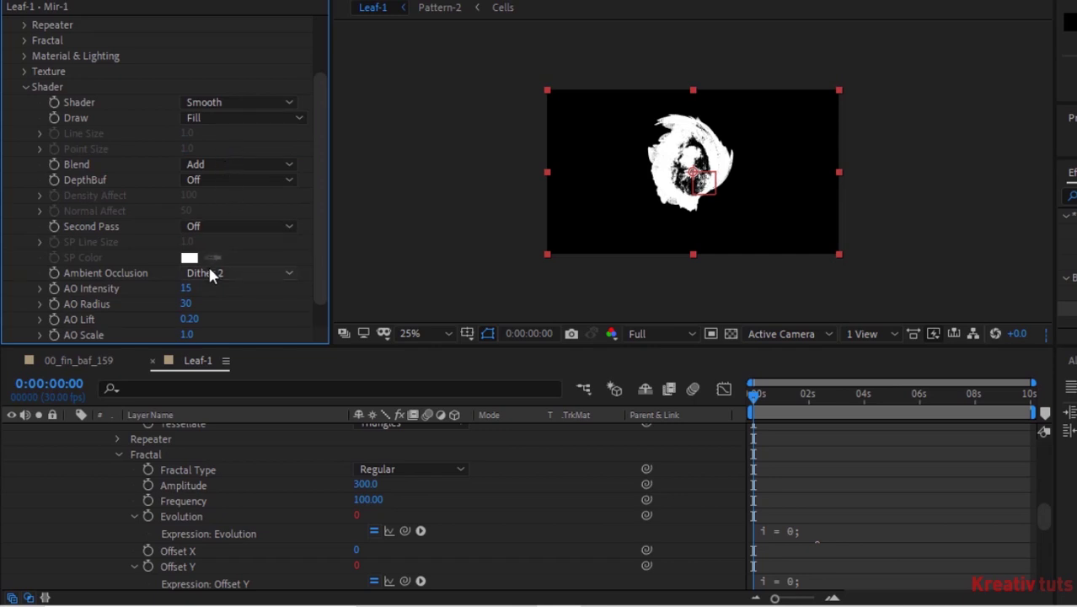
{"action": "left_click", "coordinate": [235, 165]}
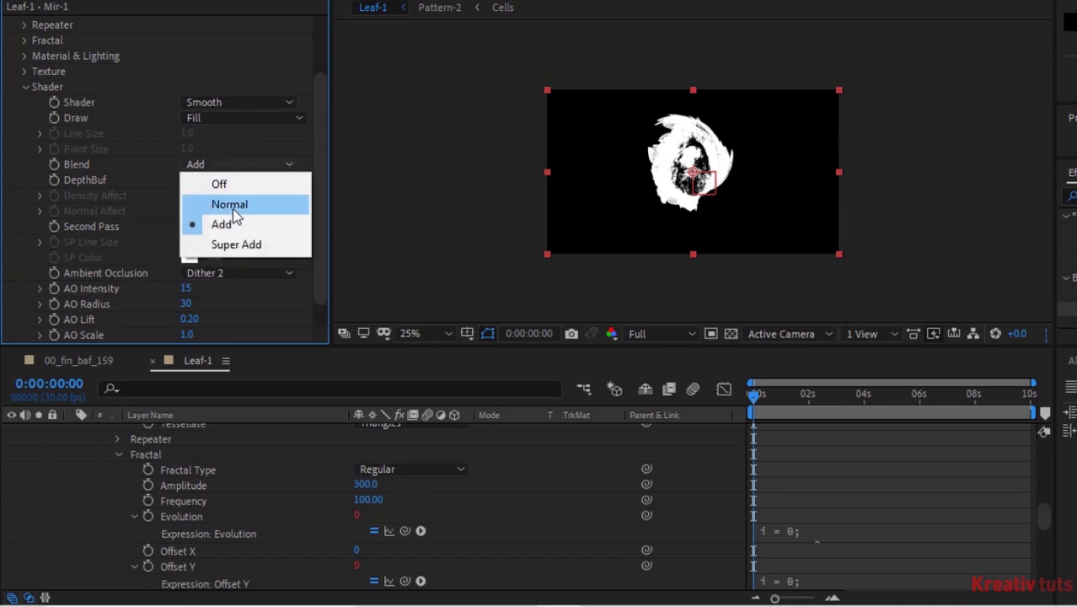
{"action": "left_click", "coordinate": [233, 206]}
{"action": "left_click", "coordinate": [244, 273]}
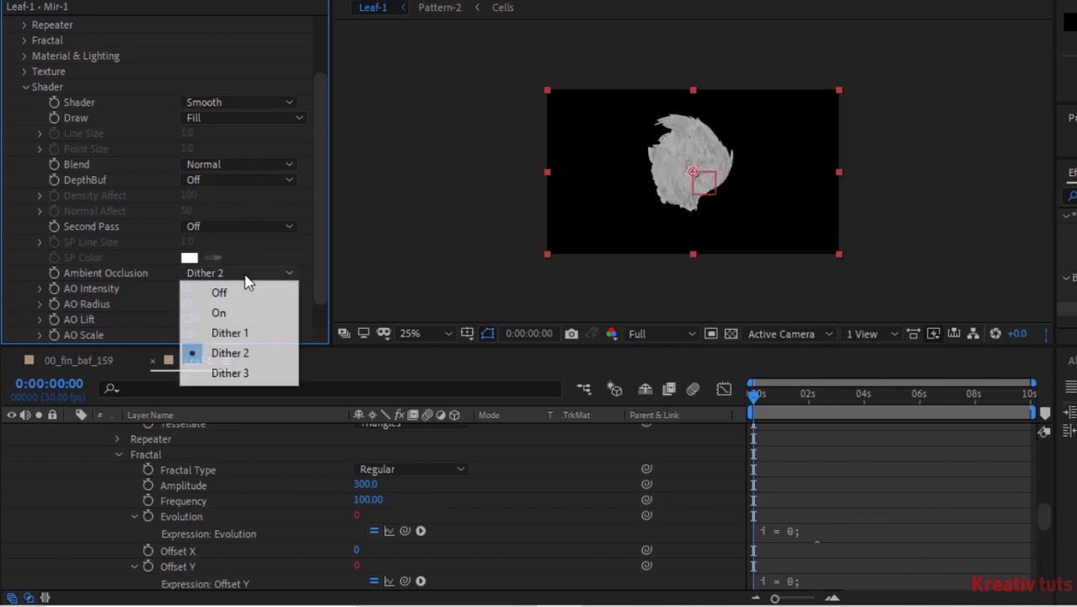
{"action": "left_click", "coordinate": [238, 297]}
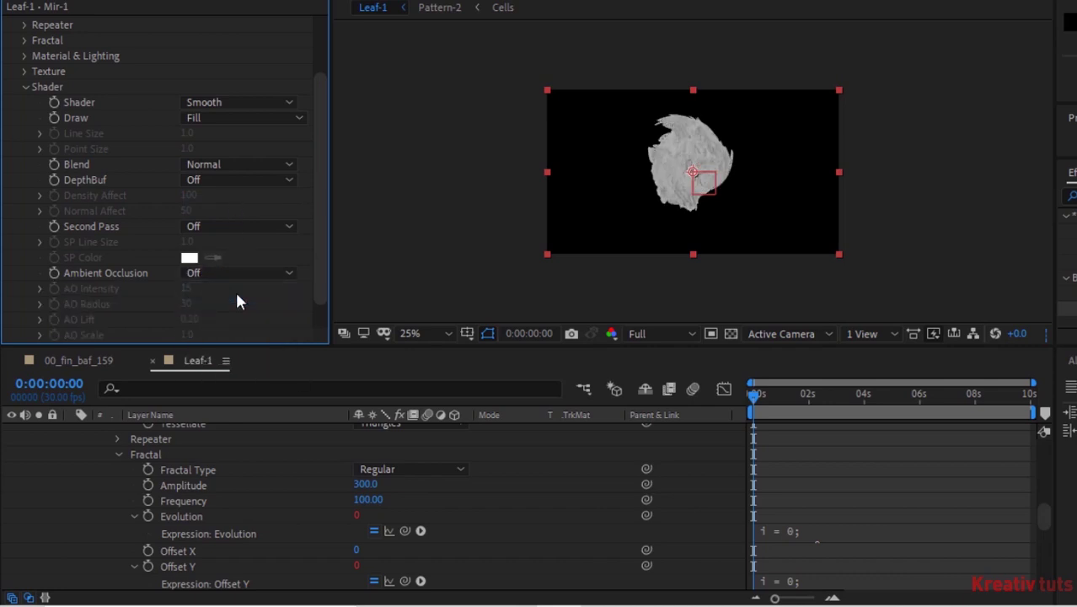
Set Mir's Visibility values to Far 5000, Fog Start 0 and Fog End 1500.
{"action": "left_click", "coordinate": [25, 87]}
{"action": "left_click", "coordinate": [25, 180]}
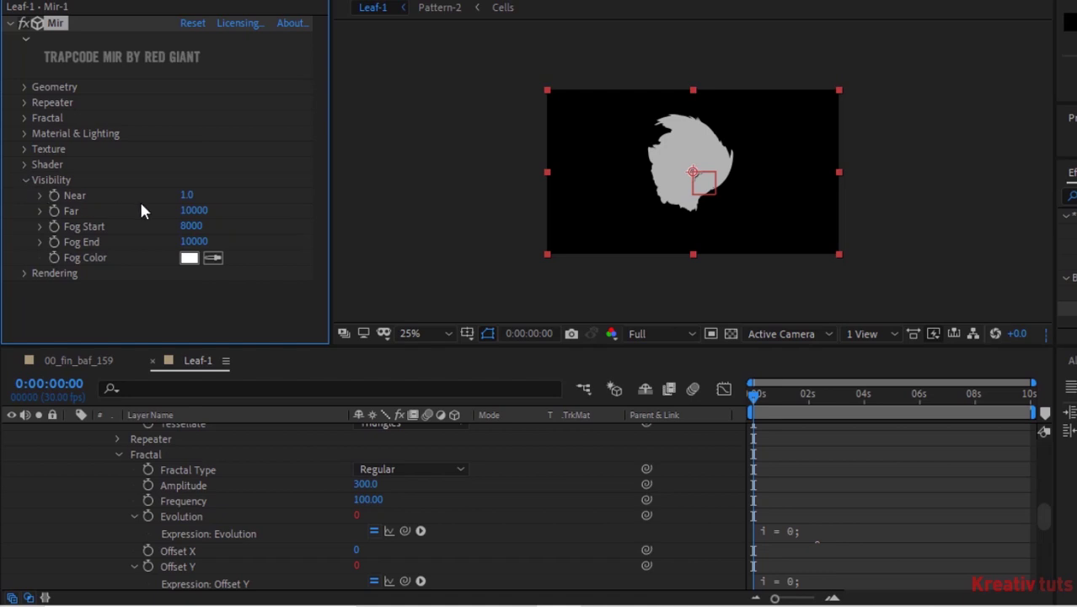
{"action": "left_click", "coordinate": [198, 211]}
{"action": "type", "text": "5000"}
{"action": "key", "text": "Tab"}
{"action": "type", "text": "0"}
{"action": "key", "text": "Tab"}
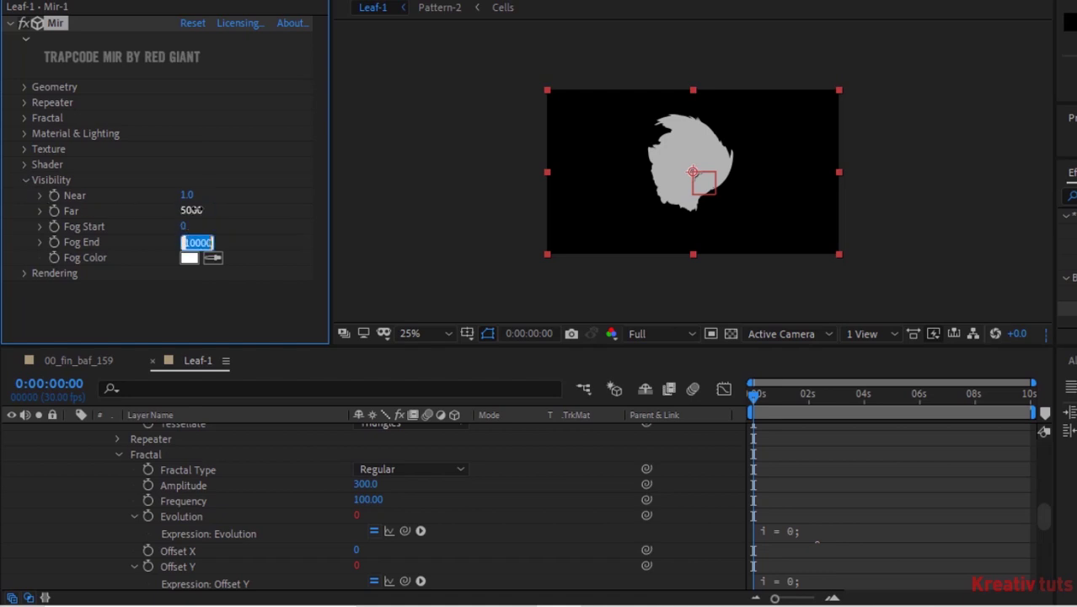
{"action": "type", "text": "150"}
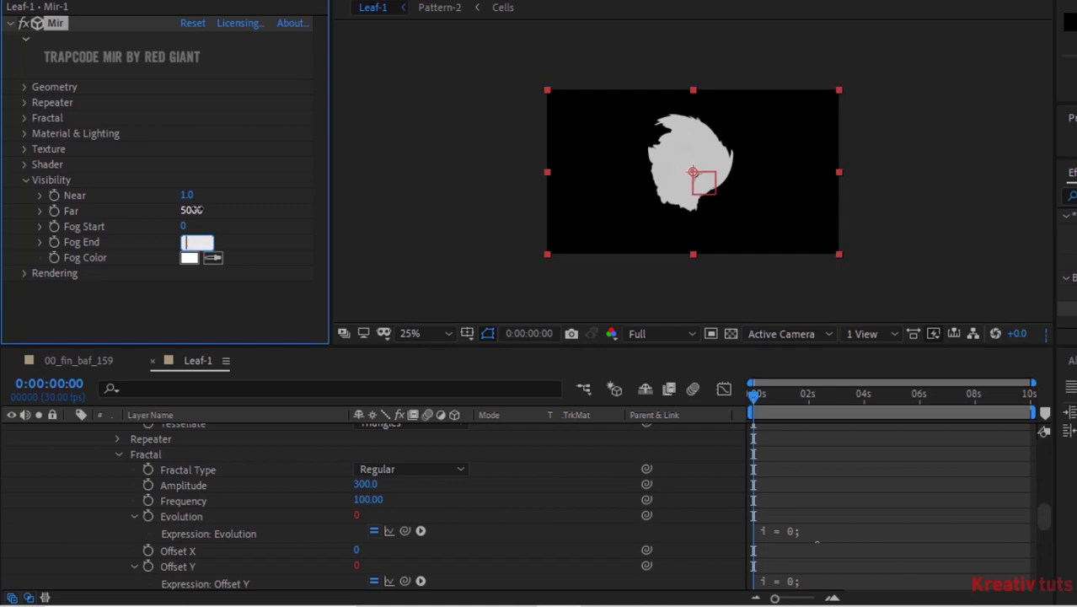
{"action": "type", "text": "0"}
{"action": "key", "text": "Return"}
{"action": "left_click", "coordinate": [26, 179]}
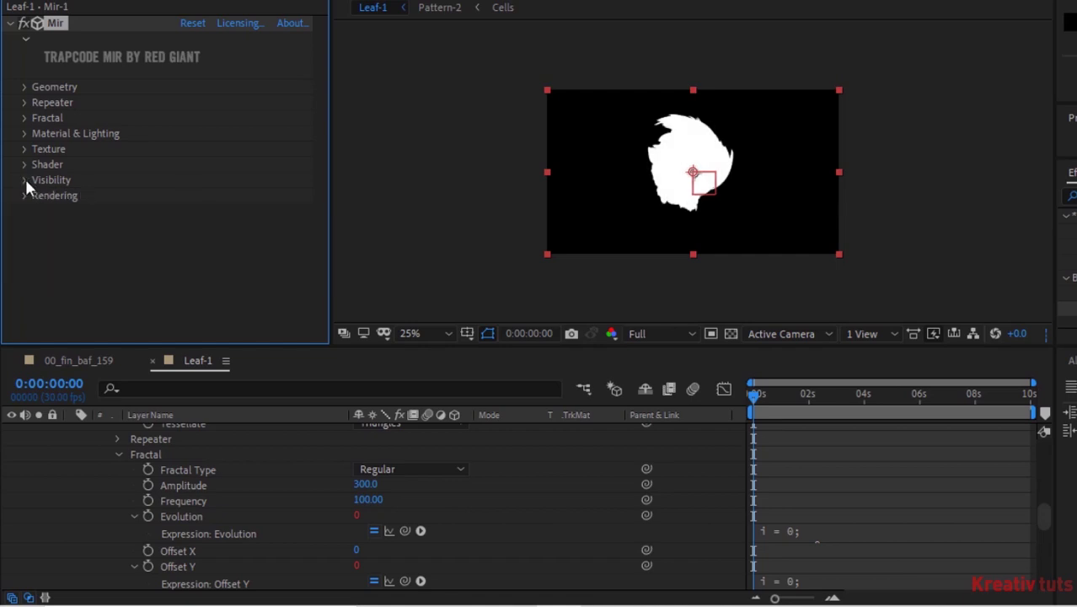
Collapse the Mir-1 layer, expand the Null layer's transform properties and make the Null a 3D layer.
{"action": "left_click_drag", "start_coordinate": [1043, 523], "coordinate": [1043, 428]}
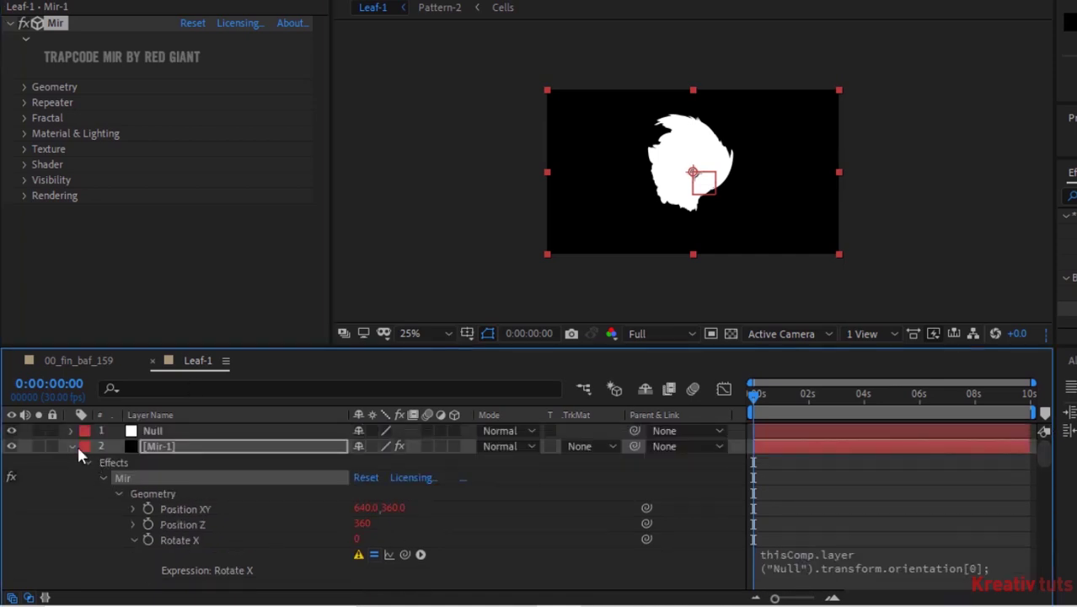
{"action": "left_click", "coordinate": [73, 447]}
{"action": "left_click", "coordinate": [70, 429]}
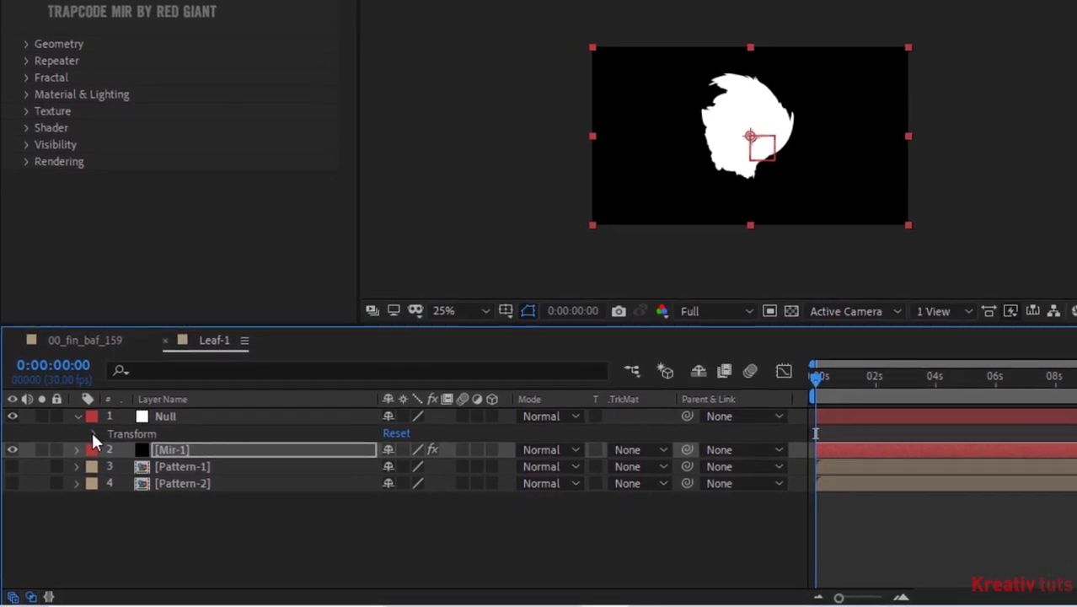
{"action": "left_click", "coordinate": [93, 434]}
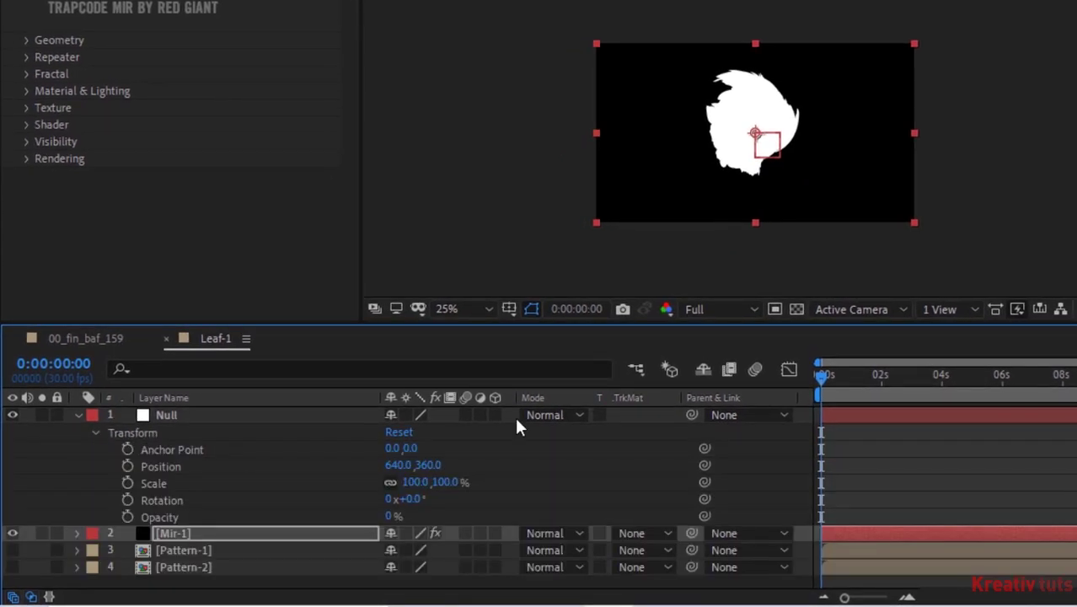
{"action": "left_click", "coordinate": [494, 415]}
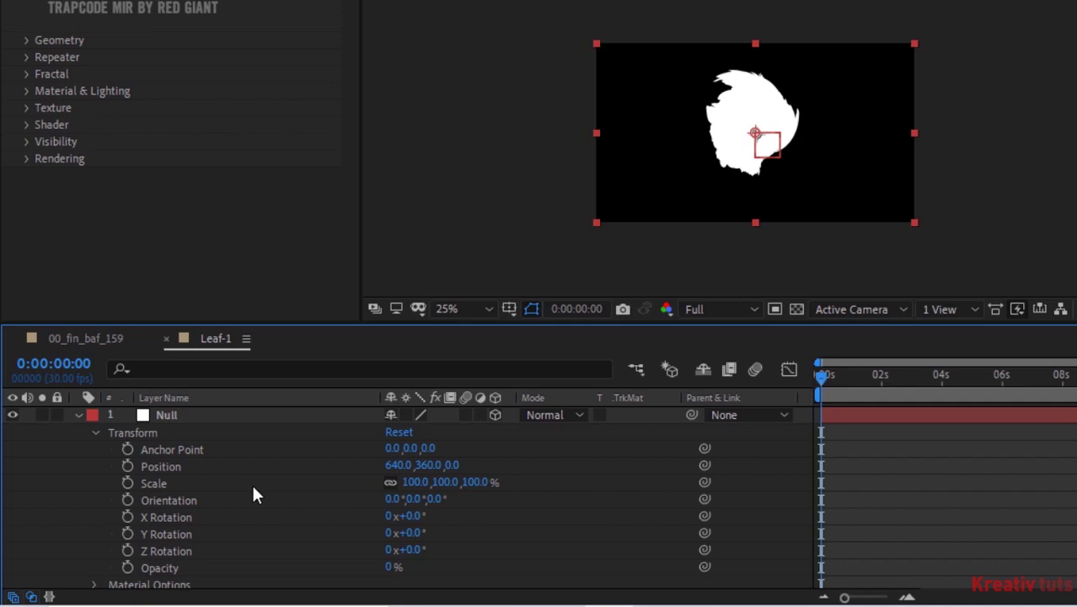
Add the expression wiggle(5,20) to the Null layer's Position.
{"action": "left_click", "coordinate": [127, 466], "text": "alt"}
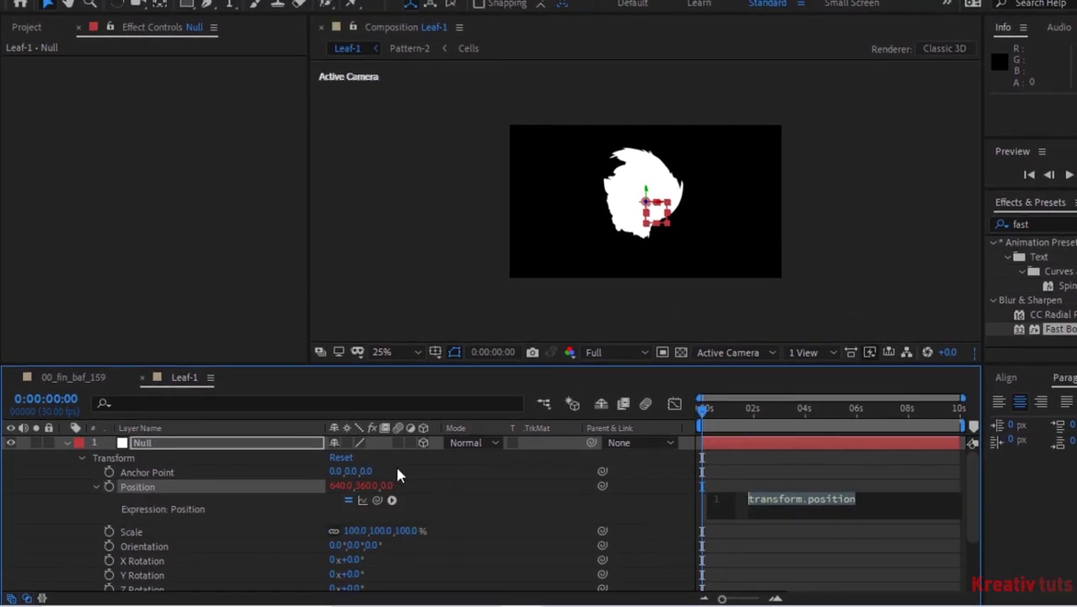
{"action": "type", "text": "wiggle("}
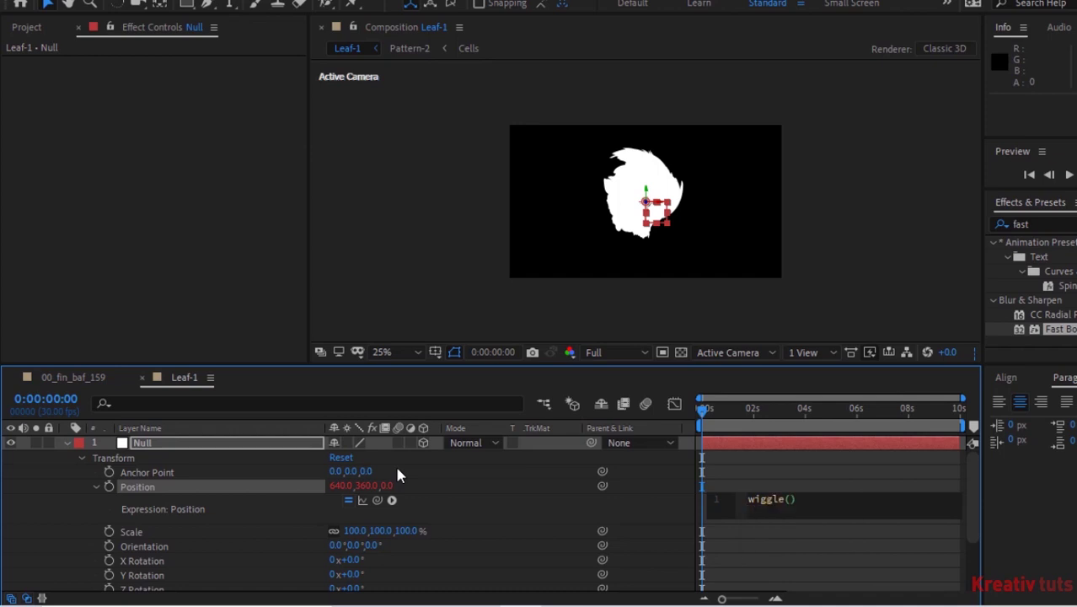
{"action": "type", "text": "5,20"}
{"action": "left_click", "coordinate": [543, 512]}
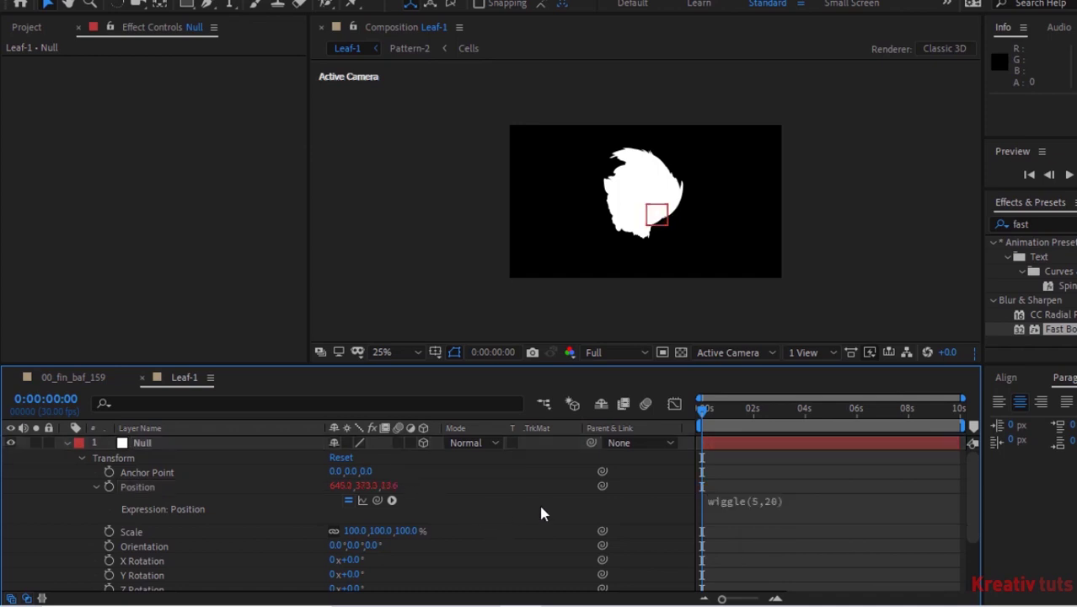
{"action": "left_click", "coordinate": [96, 488]}
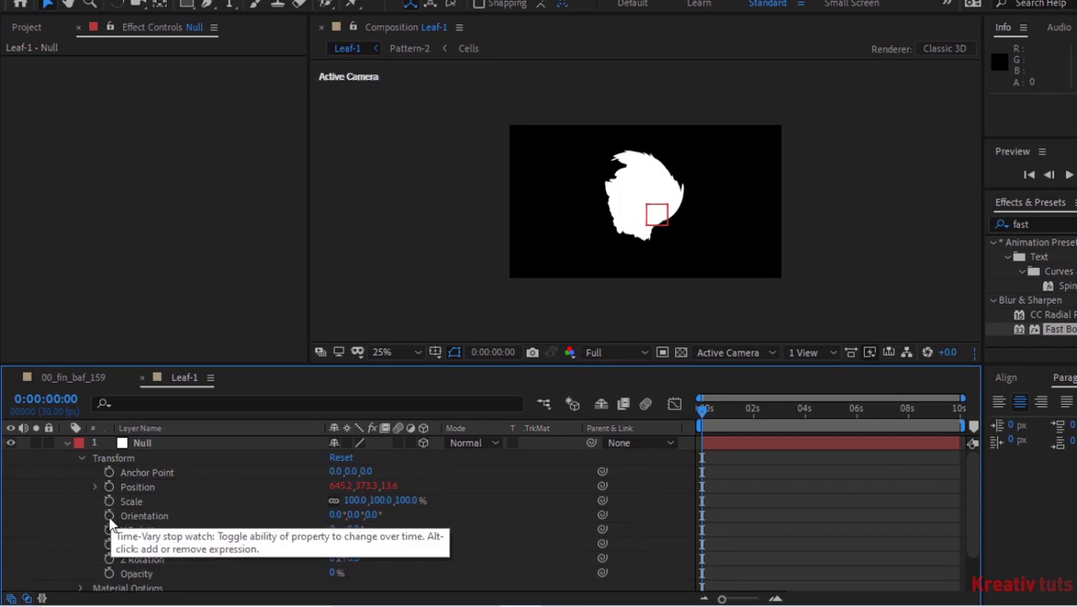
Add the expression wiggle(1,180) to the Null layer's Orientation, then collapse the layer.
{"action": "left_click", "coordinate": [109, 516], "text": "alt"}
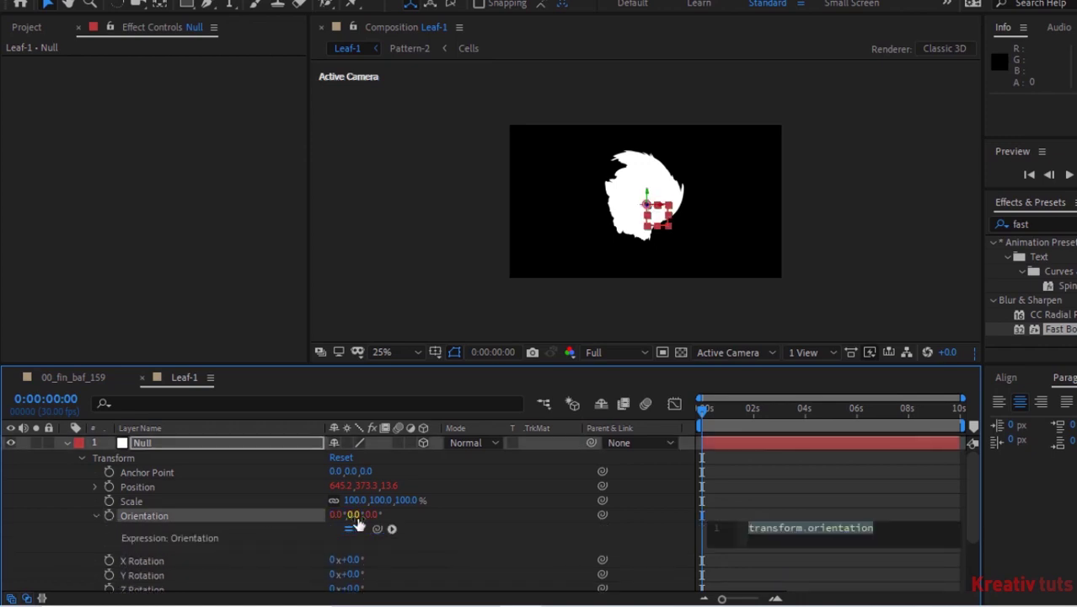
{"action": "type", "text": "wiggle()"}
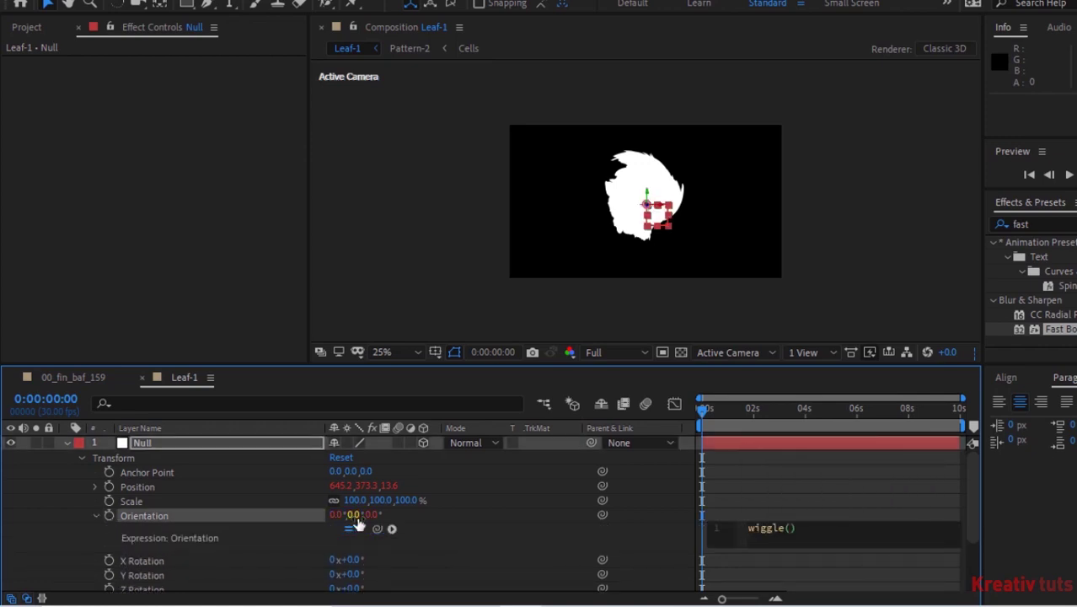
{"action": "type", "text": "1,180"}
{"action": "left_click", "coordinate": [534, 550]}
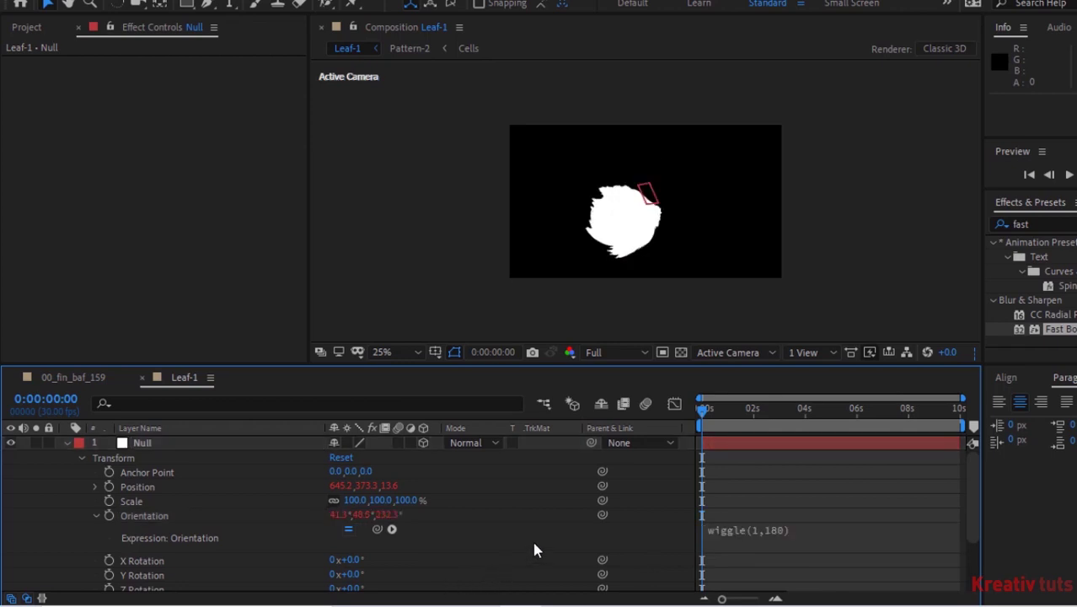
{"action": "left_click", "coordinate": [67, 442]}
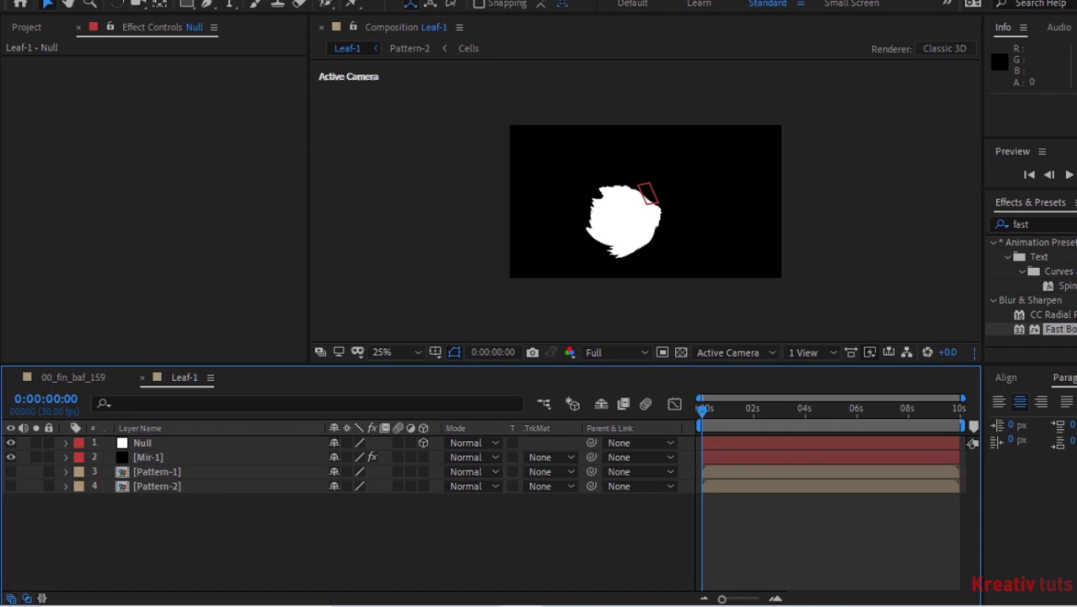
Add a point light named Light to the Leaf-1 composition.
{"action": "right_click", "coordinate": [88, 536]}
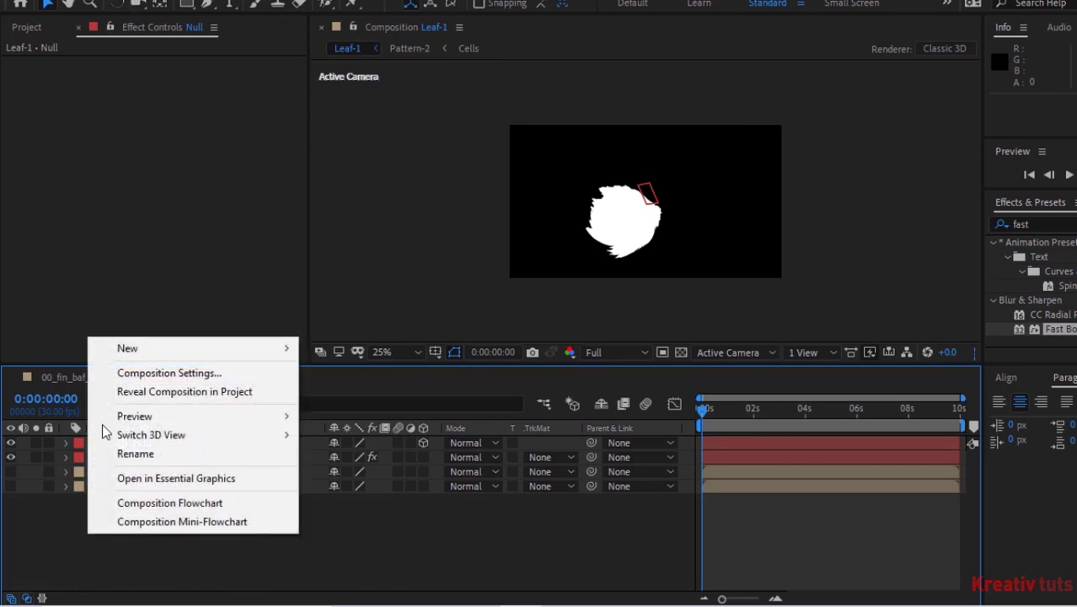
{"action": "mouse_move", "coordinate": [184, 349]}
{"action": "left_click", "coordinate": [327, 410]}
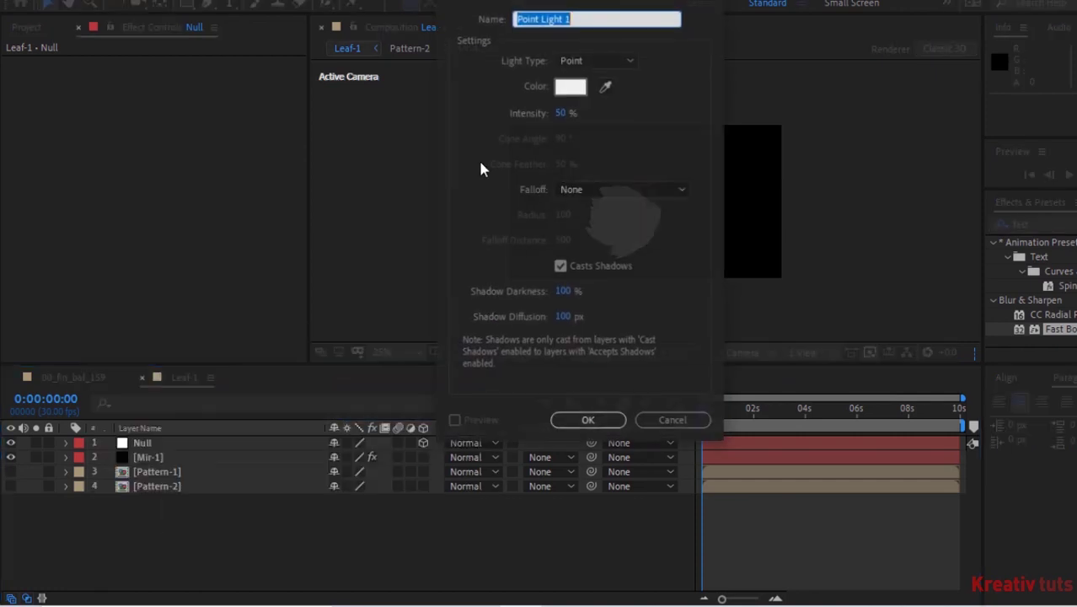
{"action": "key", "text": "End"}
{"action": "key", "text": "BackSpace"}
{"action": "key", "text": "BackSpace"}
{"action": "key", "text": "Home"}
{"action": "key", "text": "Delete"}
{"action": "key", "text": "Delete"}
{"action": "key", "text": "Delete"}
{"action": "key", "text": "Delete"}
{"action": "key", "text": "Delete"}
{"action": "key", "text": "Delete"}
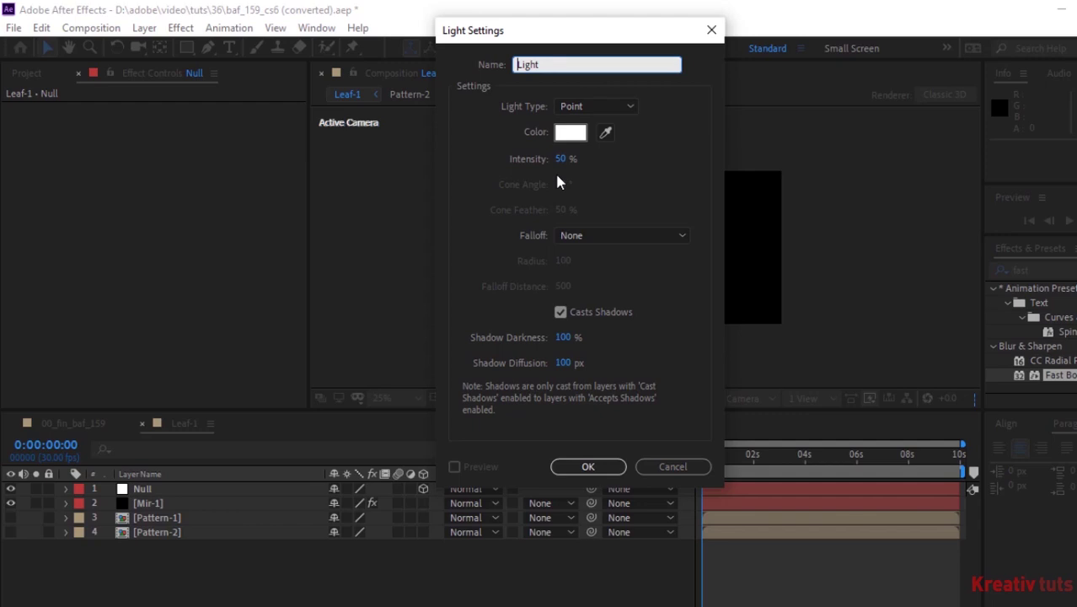
{"action": "left_click", "coordinate": [607, 466]}
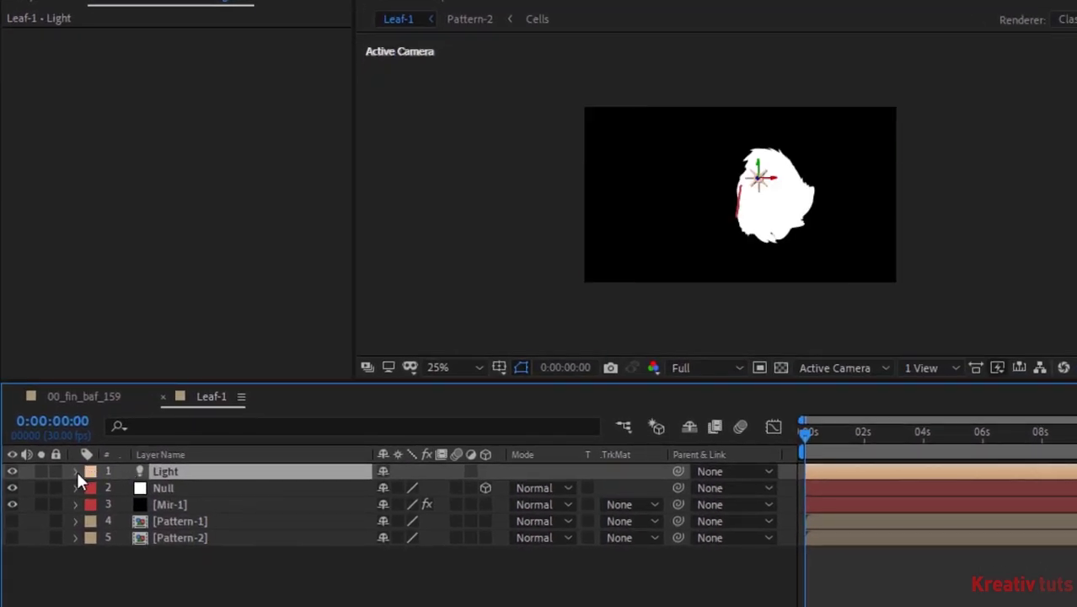
Set the Light layer's Intensity to 200% and its Radius to 500.
{"action": "left_click", "coordinate": [76, 472]}
{"action": "left_click", "coordinate": [94, 489]}
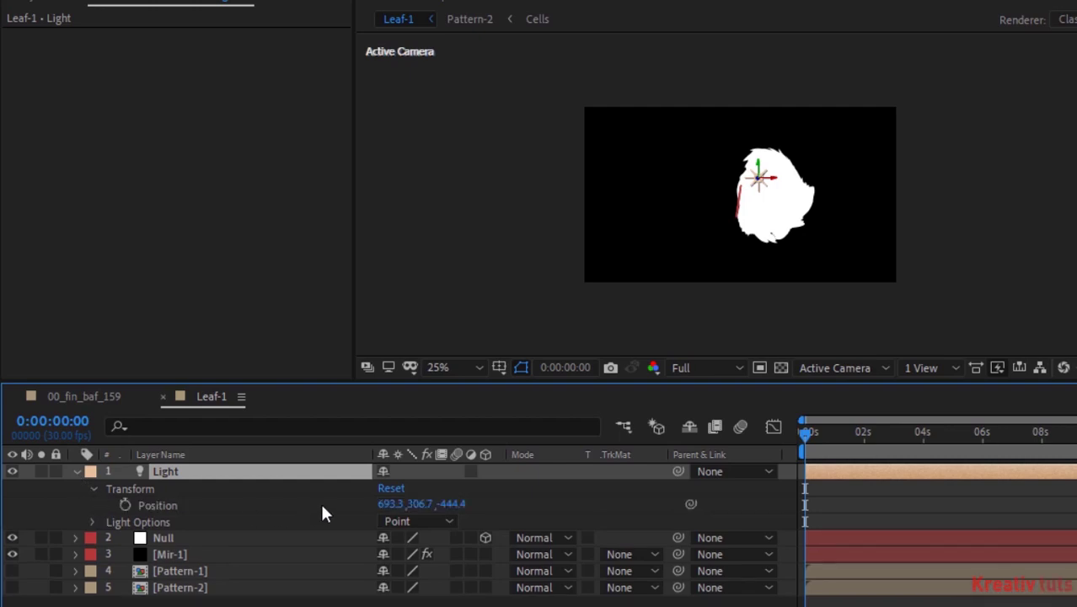
{"action": "left_click", "coordinate": [393, 503]}
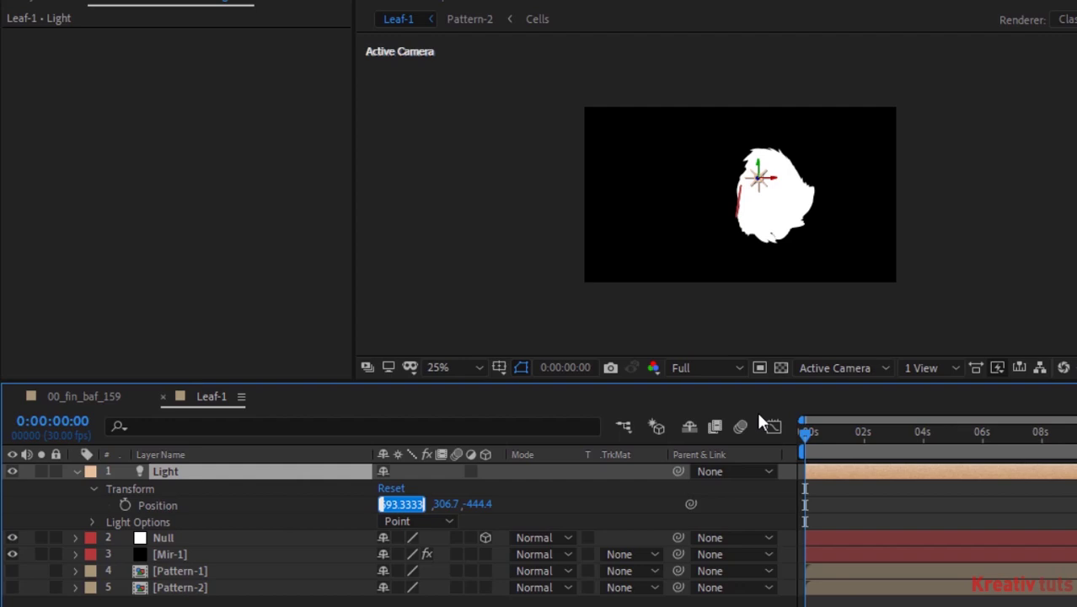
{"action": "left_click", "coordinate": [93, 489]}
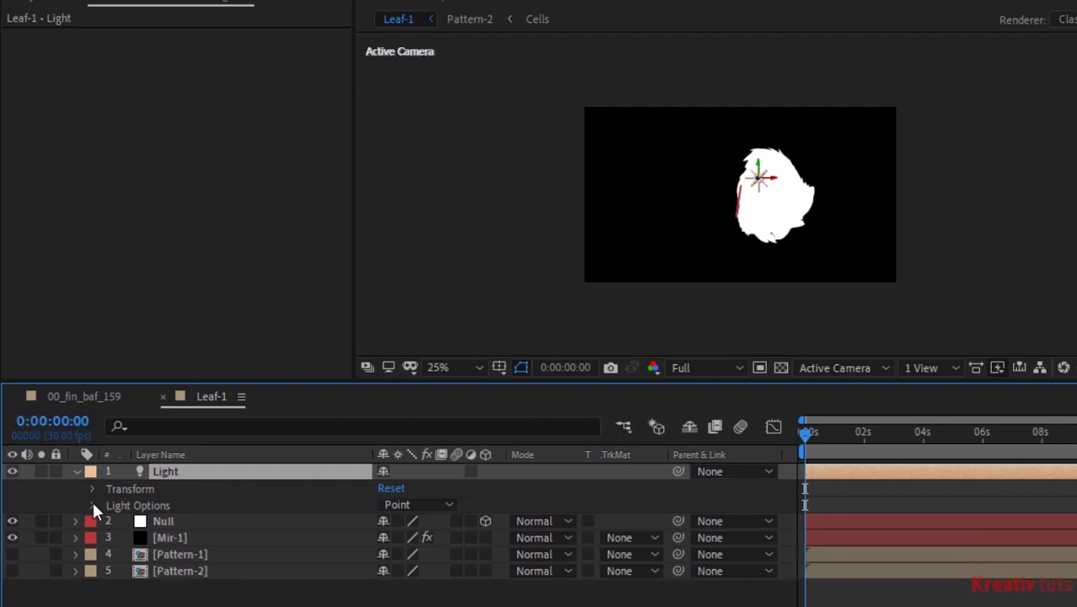
{"action": "left_click", "coordinate": [91, 501]}
{"action": "left_click", "coordinate": [389, 515]}
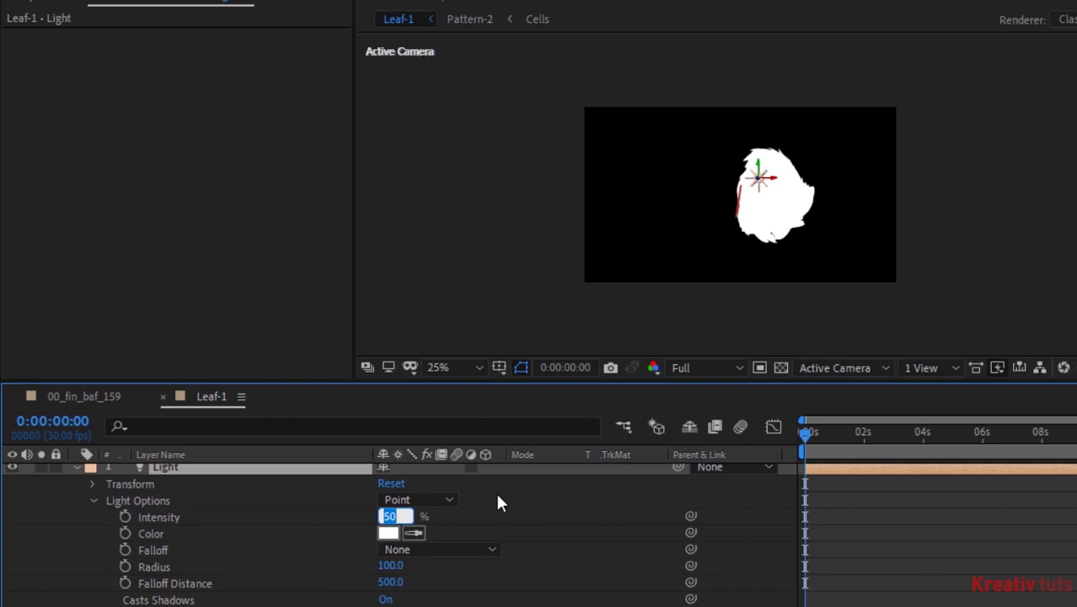
{"action": "type", "text": "200"}
{"action": "key", "text": "Tab"}
{"action": "type", "text": "500"}
{"action": "key", "text": "Tab"}
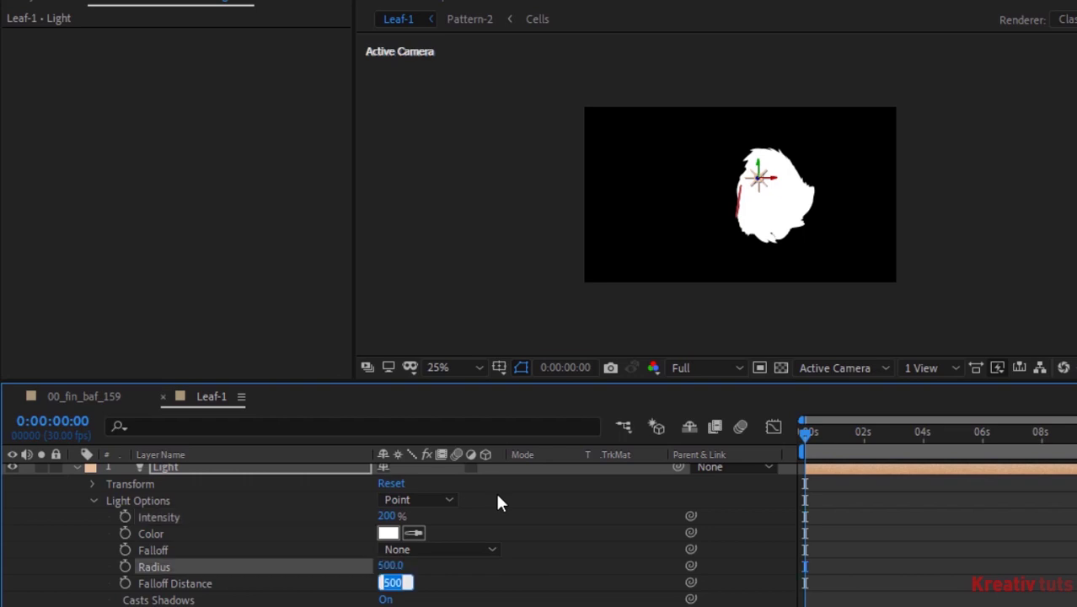
{"action": "key", "text": "Return"}
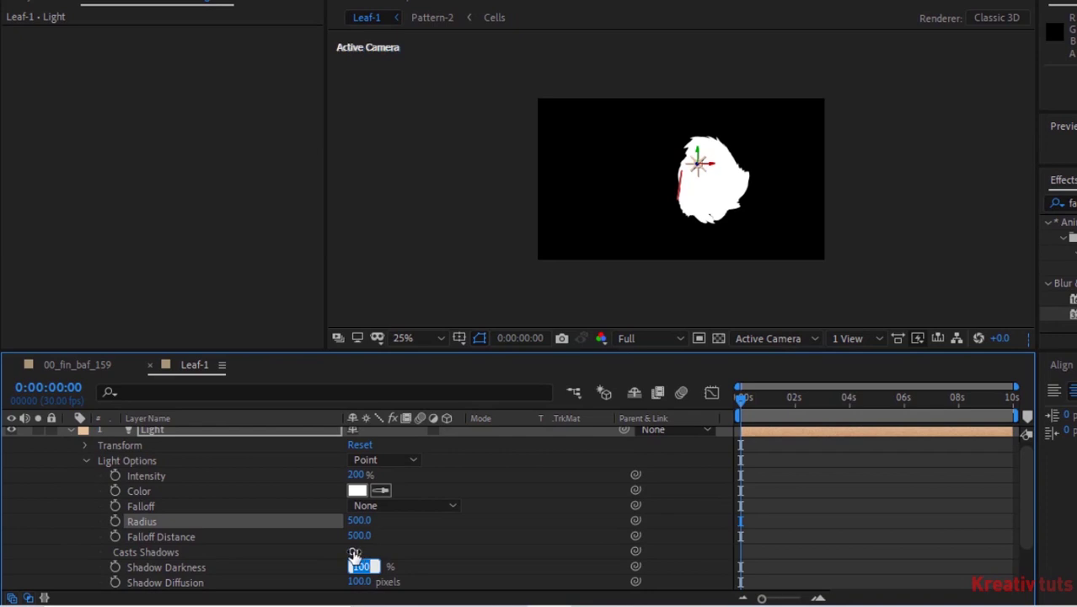
Turn off Casts Shadows for the Light layer and collapse its properties.
{"action": "left_click", "coordinate": [384, 598]}
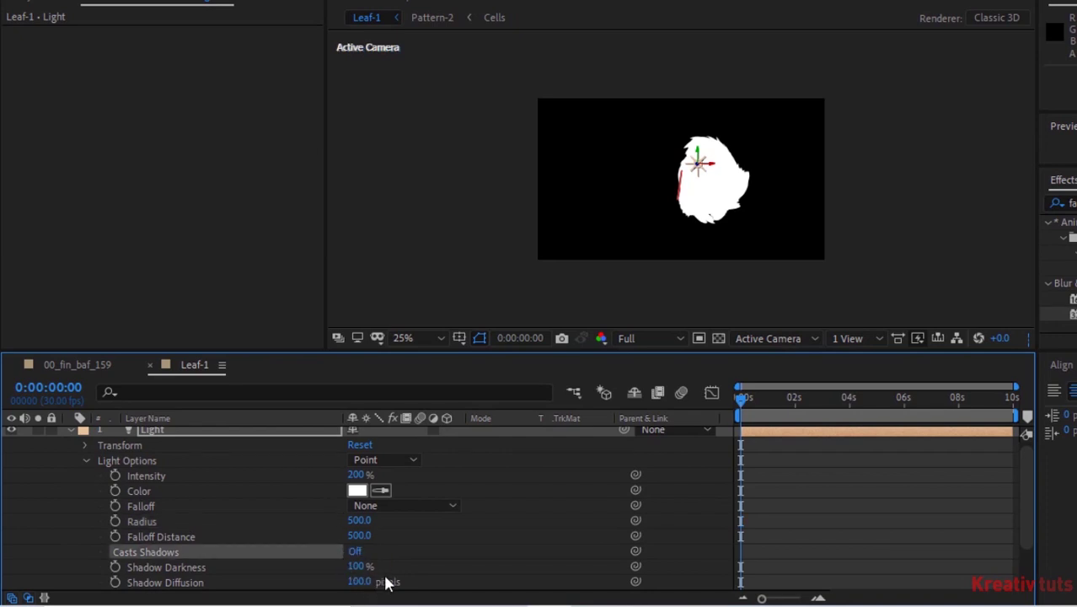
{"action": "left_click", "coordinate": [72, 431]}
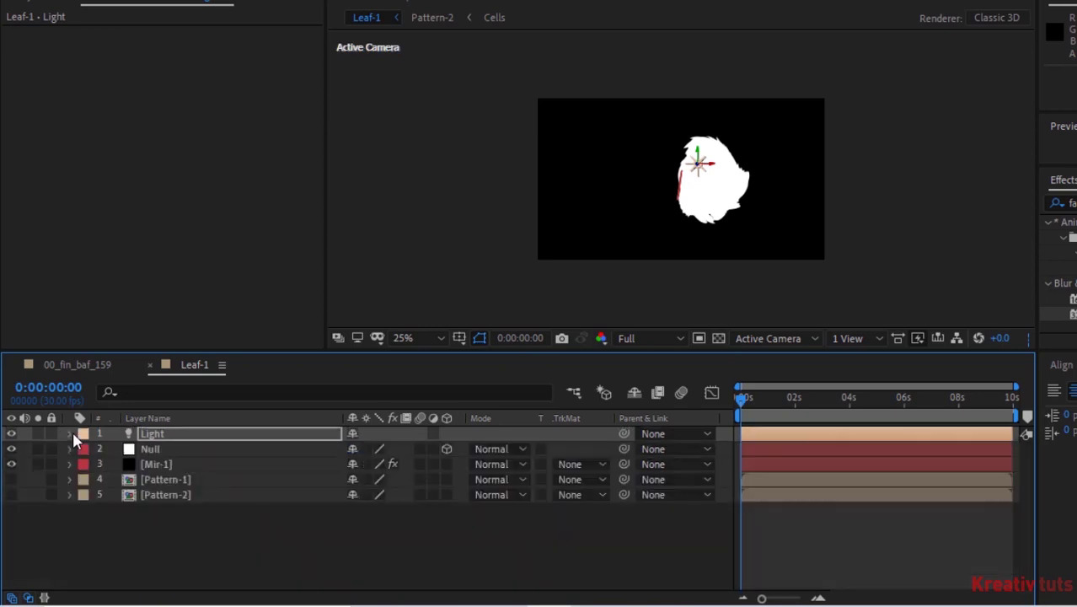
{"action": "left_click", "coordinate": [185, 546]}
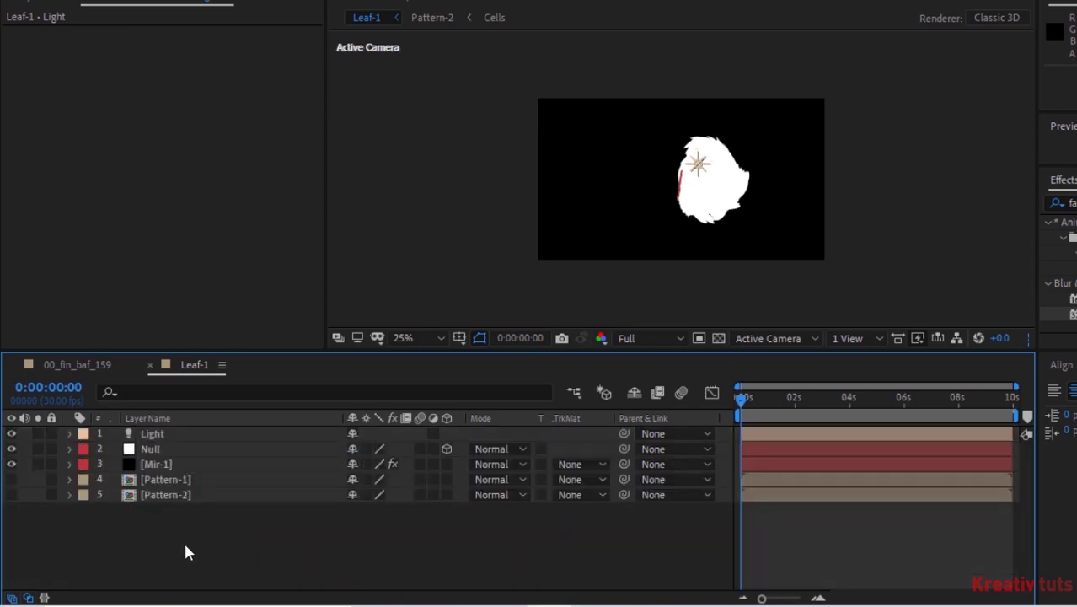
Add a two-node camera to the Leaf-1 composition with the offered default settings.
{"action": "right_click", "coordinate": [185, 546]}
{"action": "mouse_move", "coordinate": [356, 353]}
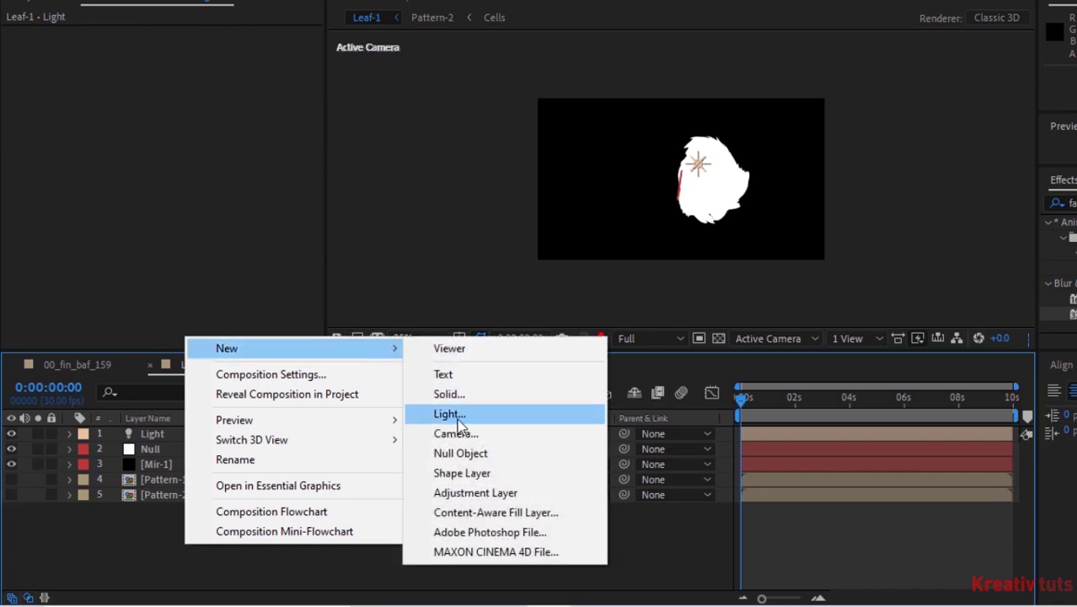
{"action": "left_click", "coordinate": [547, 431]}
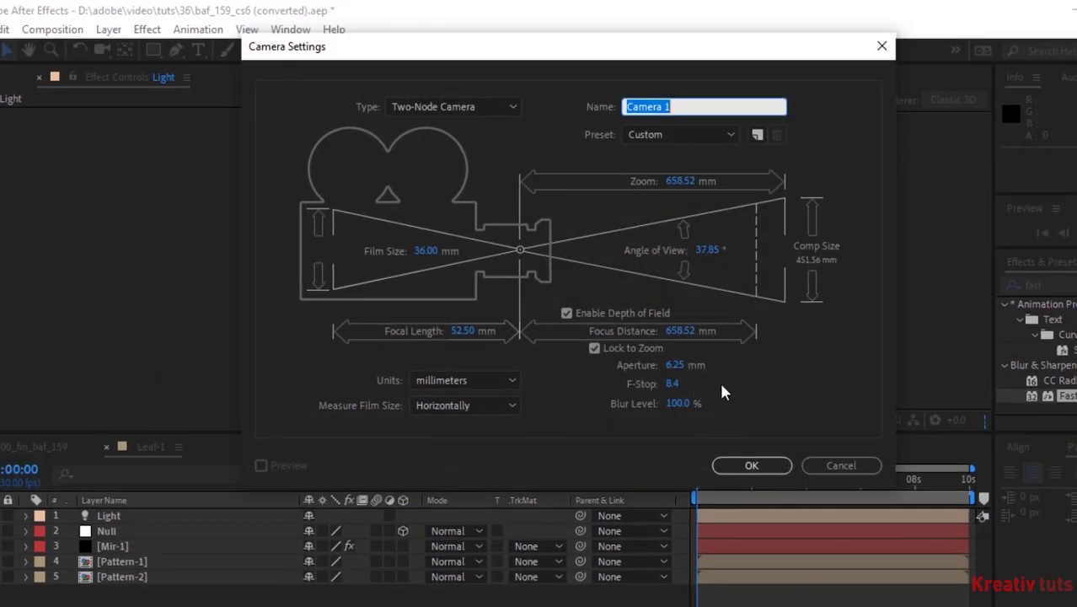
{"action": "left_click", "coordinate": [735, 464]}
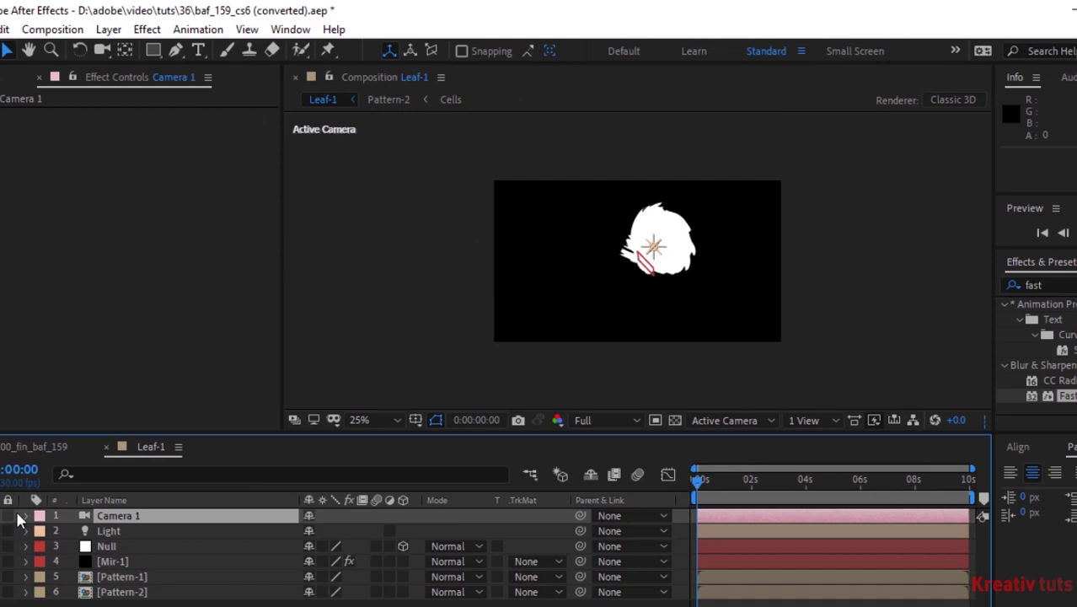
Add the expression wiggle(8,10) to Camera 1's Point of Interest and copy the expression text.
{"action": "left_click", "coordinate": [25, 515]}
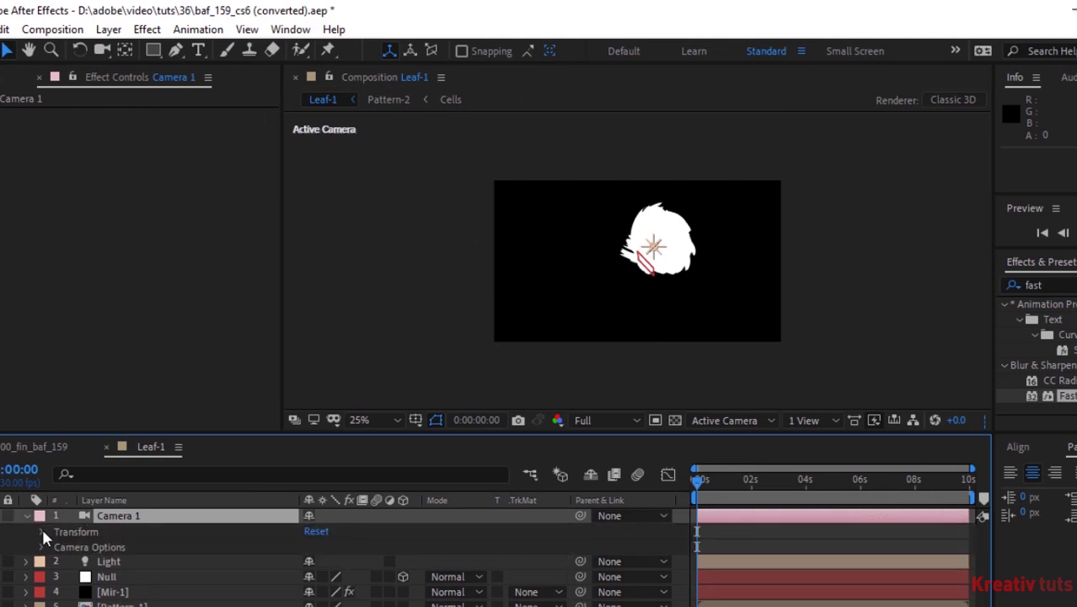
{"action": "left_click", "coordinate": [42, 531]}
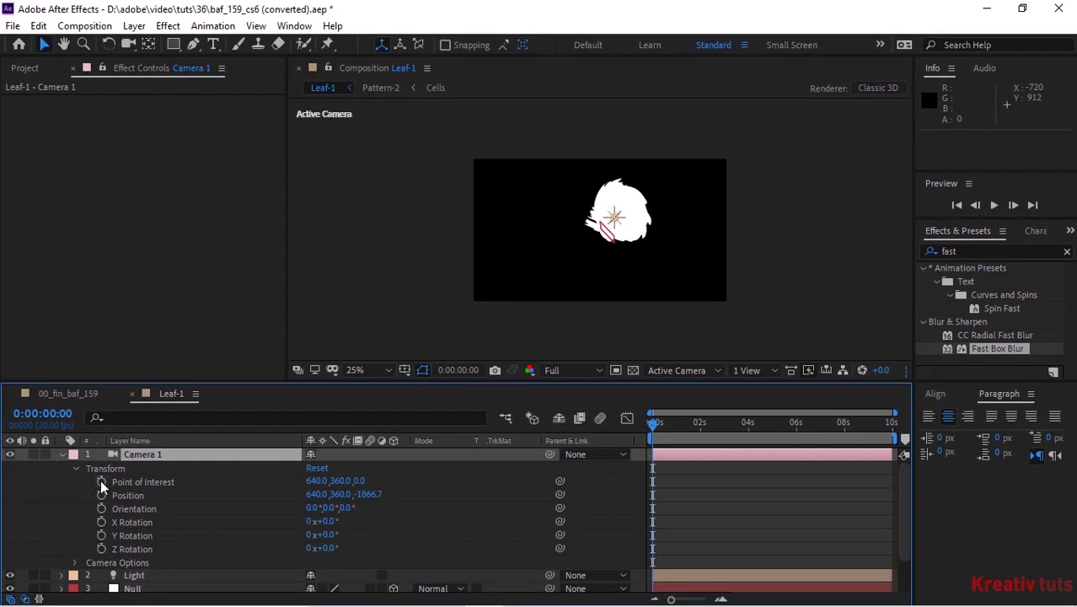
{"action": "left_click", "coordinate": [101, 479], "text": "alt"}
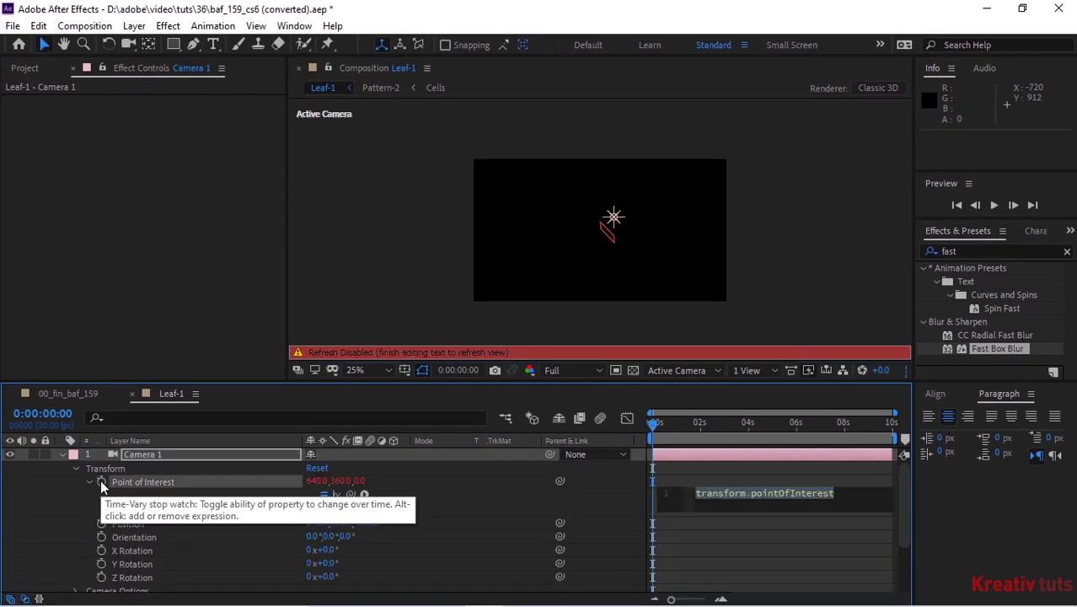
{"action": "type", "text": "wiggle()"}
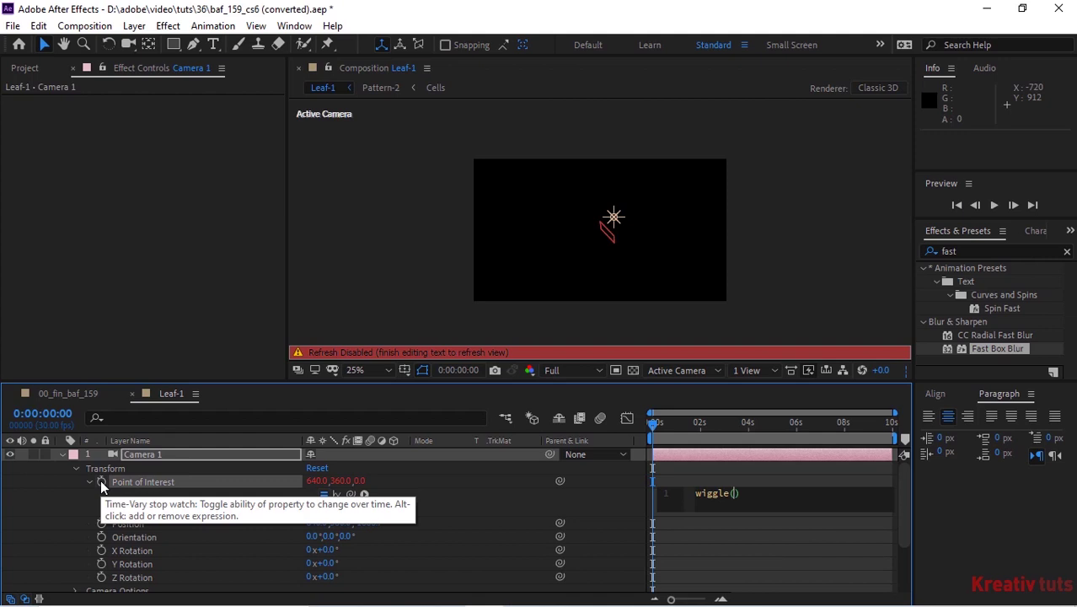
{"action": "type", "text": "8,10"}
{"action": "key", "text": "ctrl+a"}
{"action": "key", "text": "ctrl+c"}
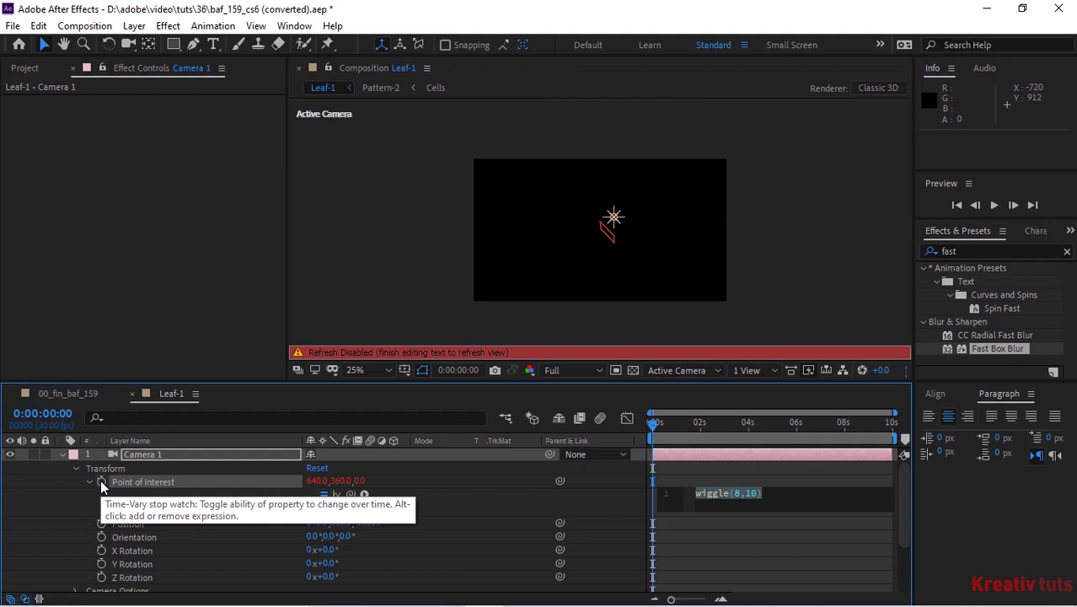
{"action": "left_click", "coordinate": [86, 482]}
Apply the copied wiggle(8,10) expression to Camera 1's Position and collapse the camera's properties.
{"action": "left_click", "coordinate": [100, 493], "text": "alt"}
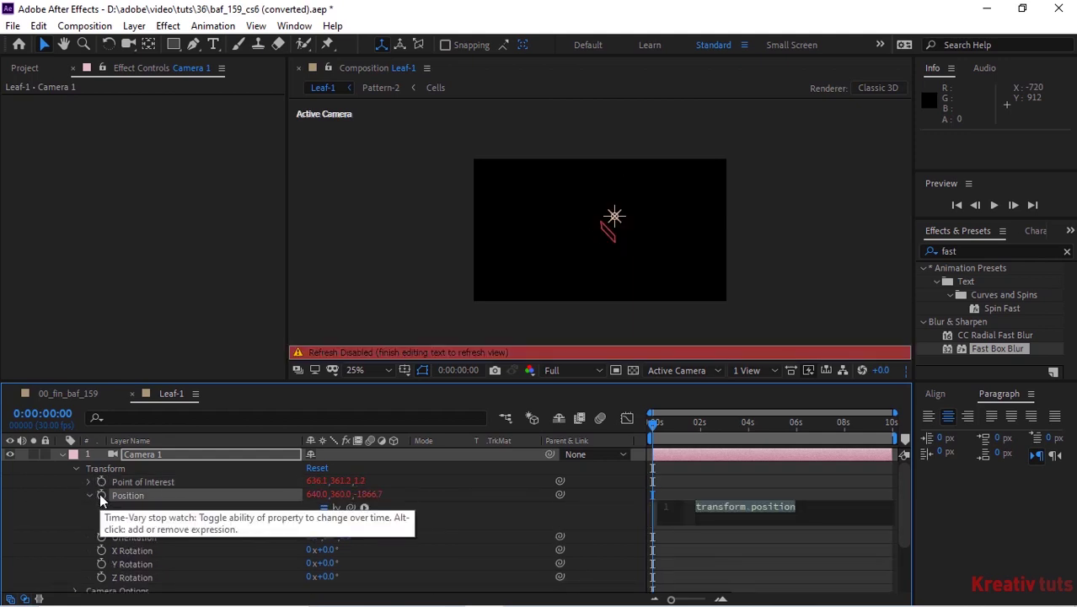
{"action": "key", "text": "ctrl+v"}
{"action": "left_click", "coordinate": [180, 509]}
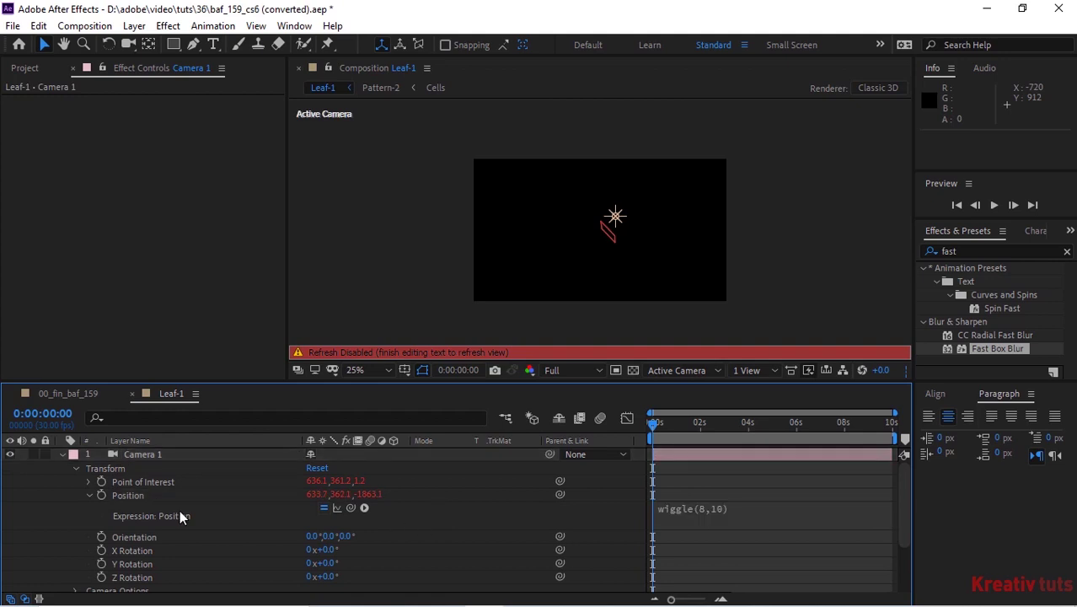
{"action": "left_click", "coordinate": [89, 494]}
{"action": "left_click", "coordinate": [61, 455]}
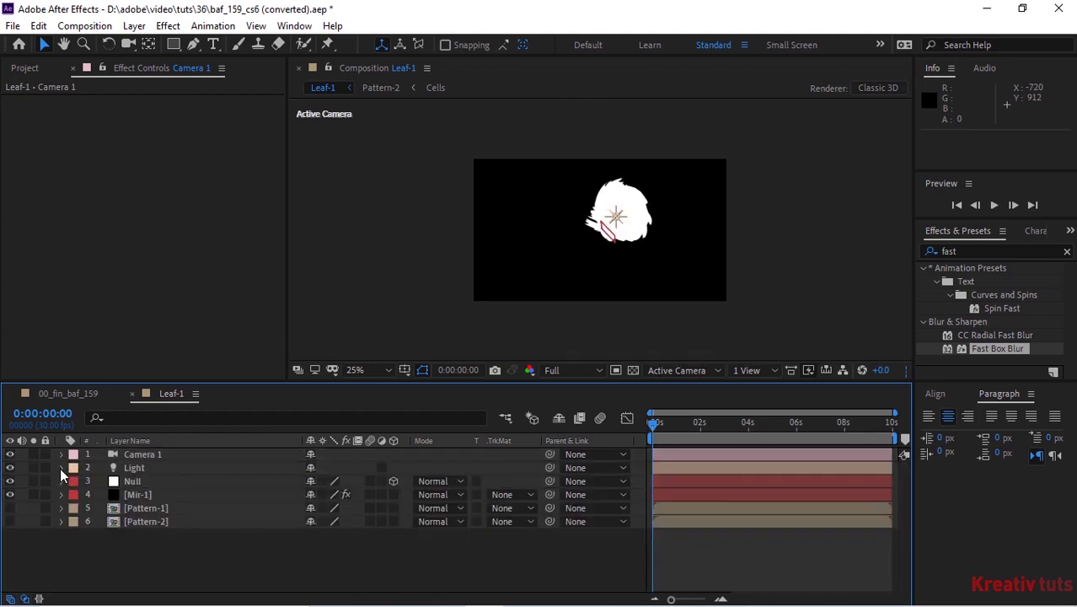
Set the camera's Zoom to 600, Focus Distance to 400 and Aperture to 12.1 pixels, and collapse its properties.
{"action": "left_click", "coordinate": [61, 454]}
{"action": "left_click", "coordinate": [76, 469]}
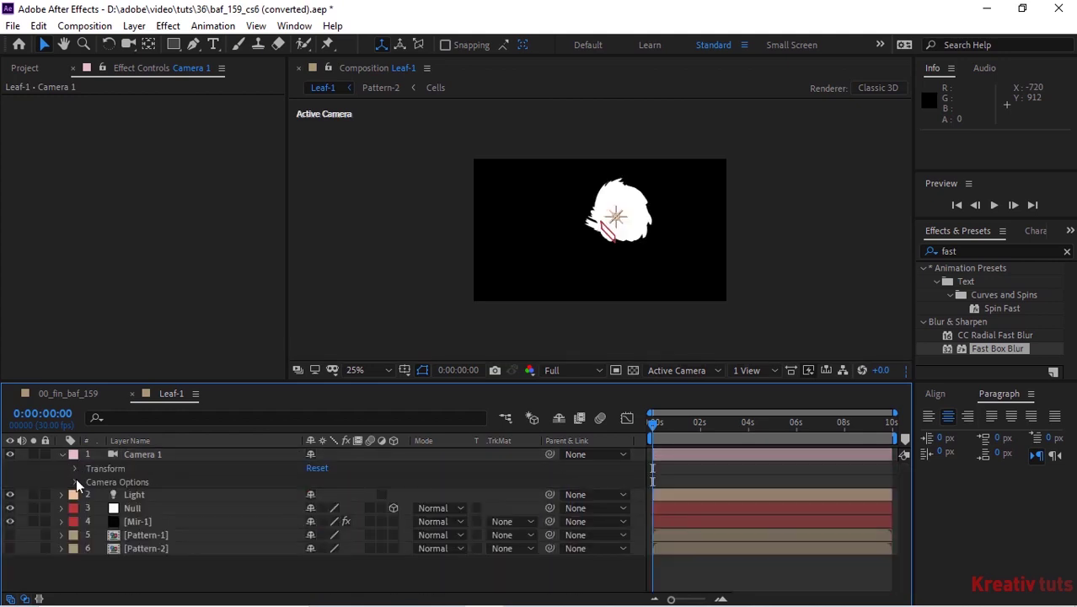
{"action": "left_click", "coordinate": [75, 478]}
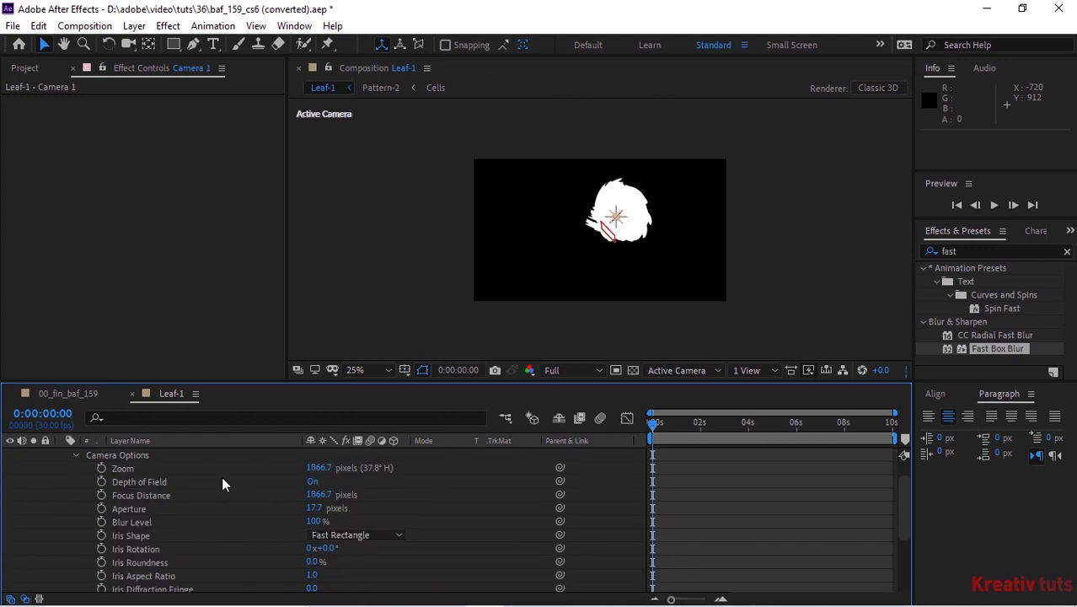
{"action": "left_click", "coordinate": [318, 467]}
{"action": "type", "text": "660"}
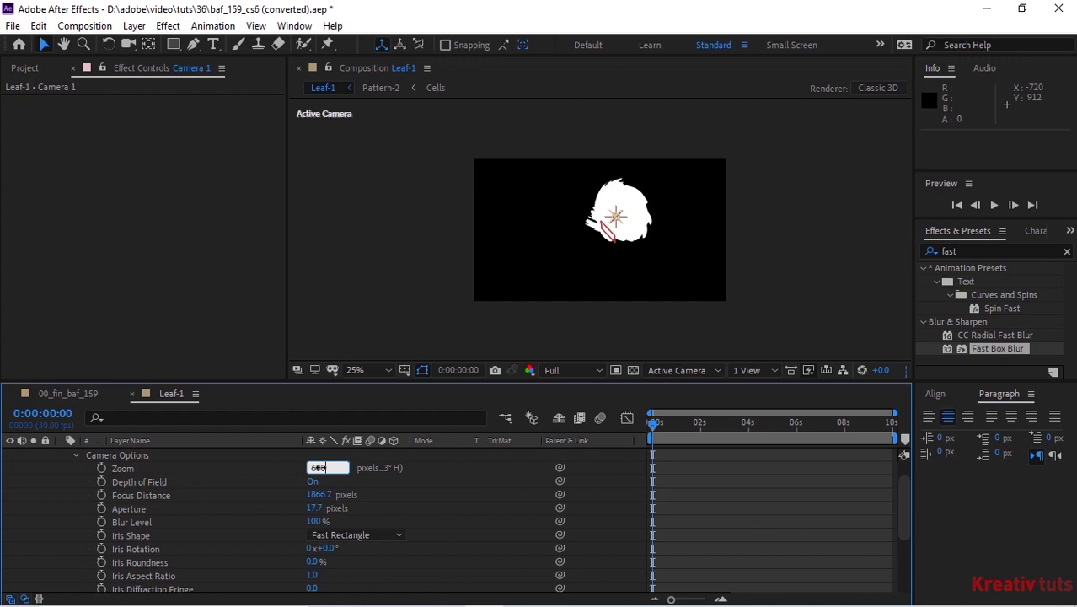
{"action": "key", "text": "Tab"}
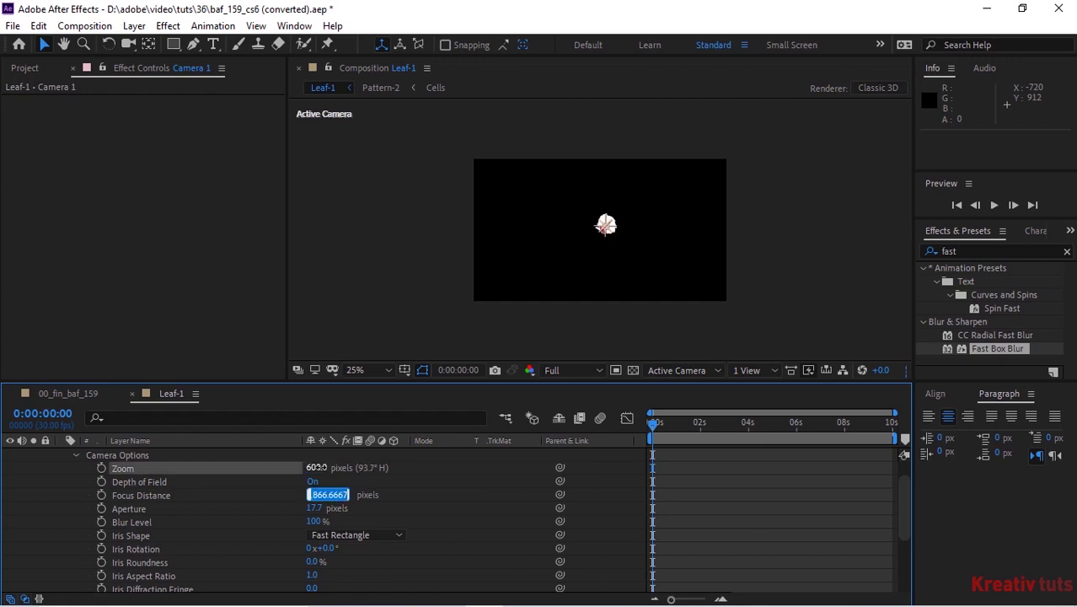
{"action": "type", "text": "400"}
{"action": "key", "text": "Tab"}
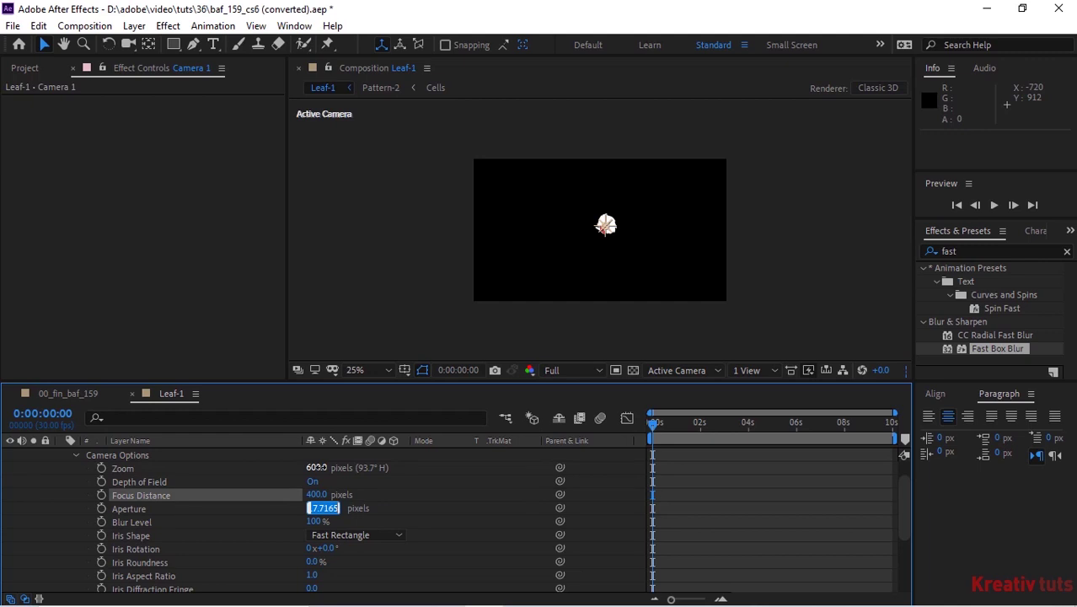
{"action": "type", "text": "12.1"}
{"action": "key", "text": "Return"}
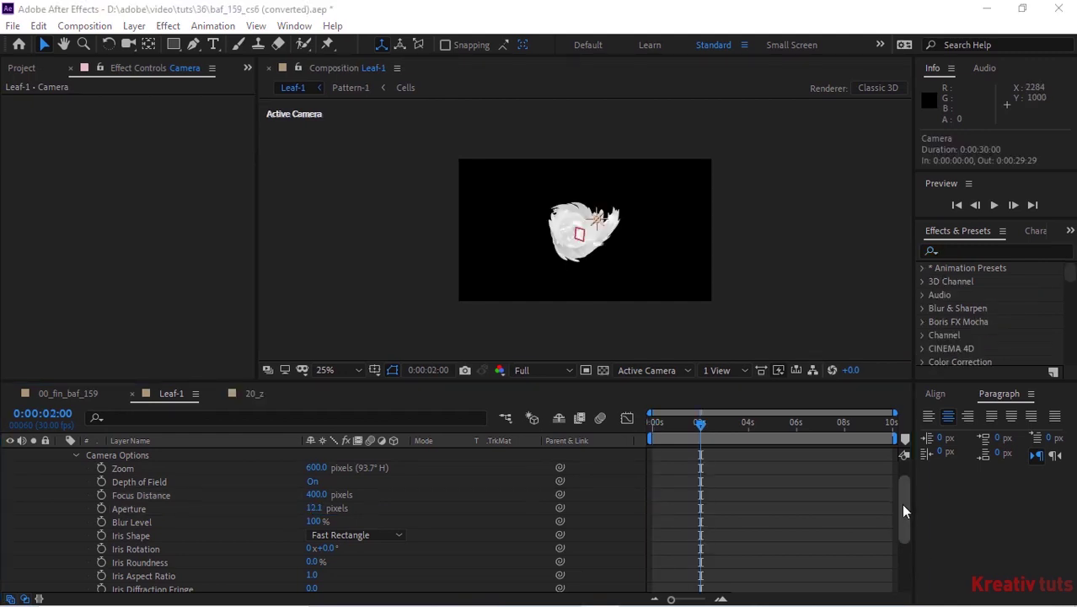
{"action": "left_click_drag", "start_coordinate": [901, 503], "coordinate": [905, 464]}
{"action": "left_click", "coordinate": [75, 482]}
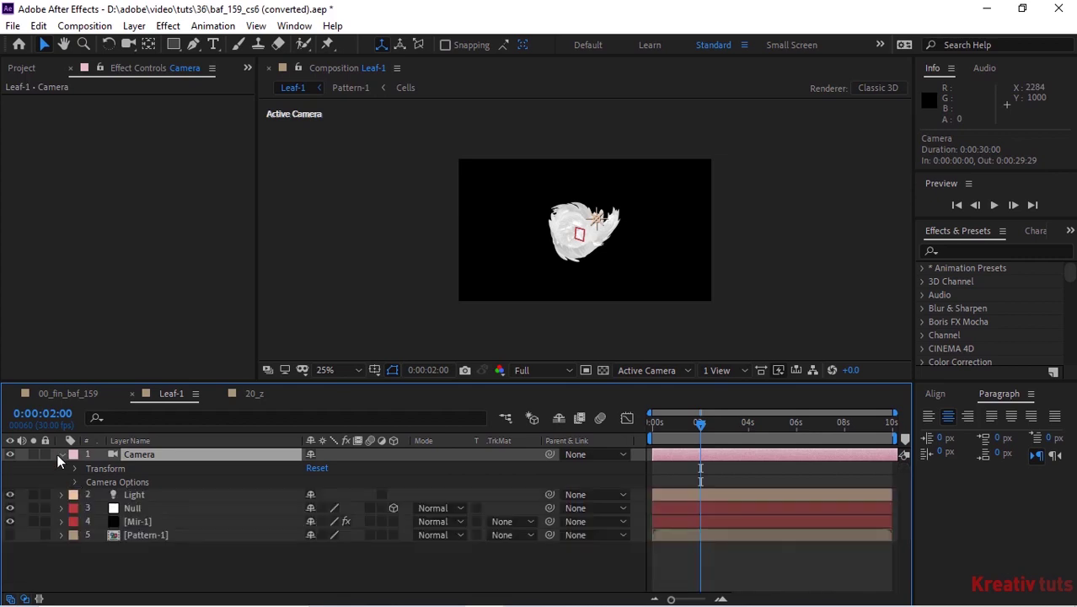
{"action": "left_click", "coordinate": [60, 455]}
In the Mir-1 layer's Fractal settings, set the individual Amplitude X to 50, Amplitude Y to 50 and Amplitude Z to 500.
{"action": "left_click", "coordinate": [139, 497]}
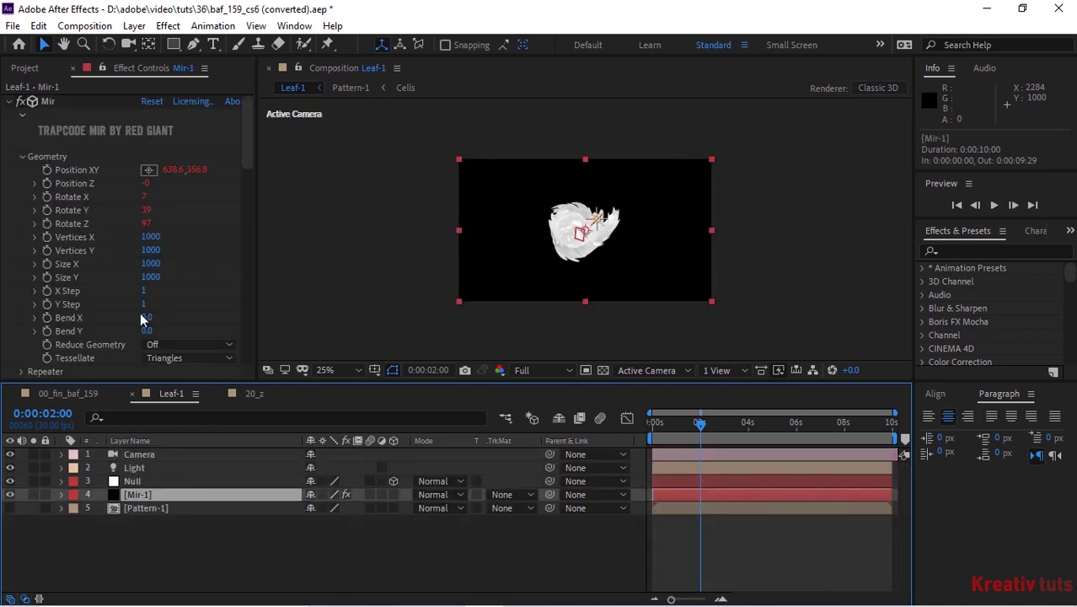
{"action": "left_click", "coordinate": [22, 157]}
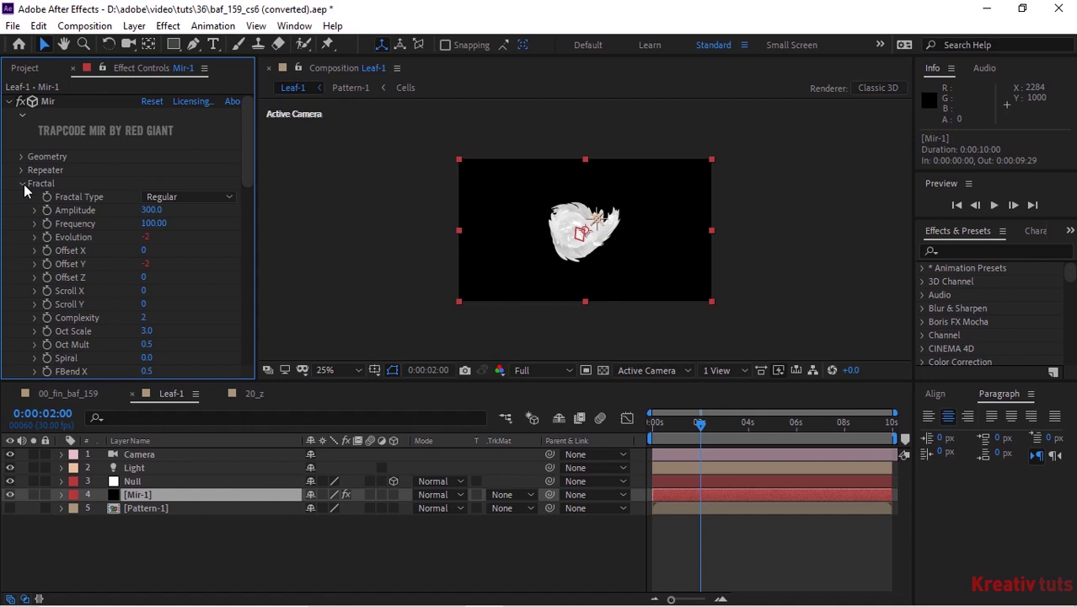
{"action": "left_click_drag", "start_coordinate": [248, 172], "coordinate": [246, 225]}
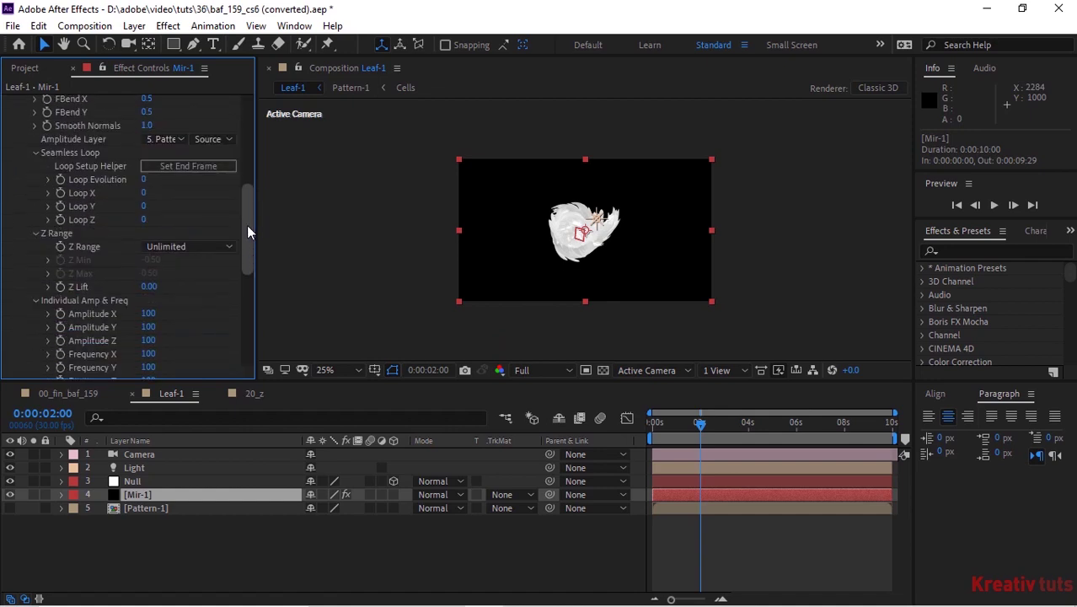
{"action": "left_click", "coordinate": [35, 233]}
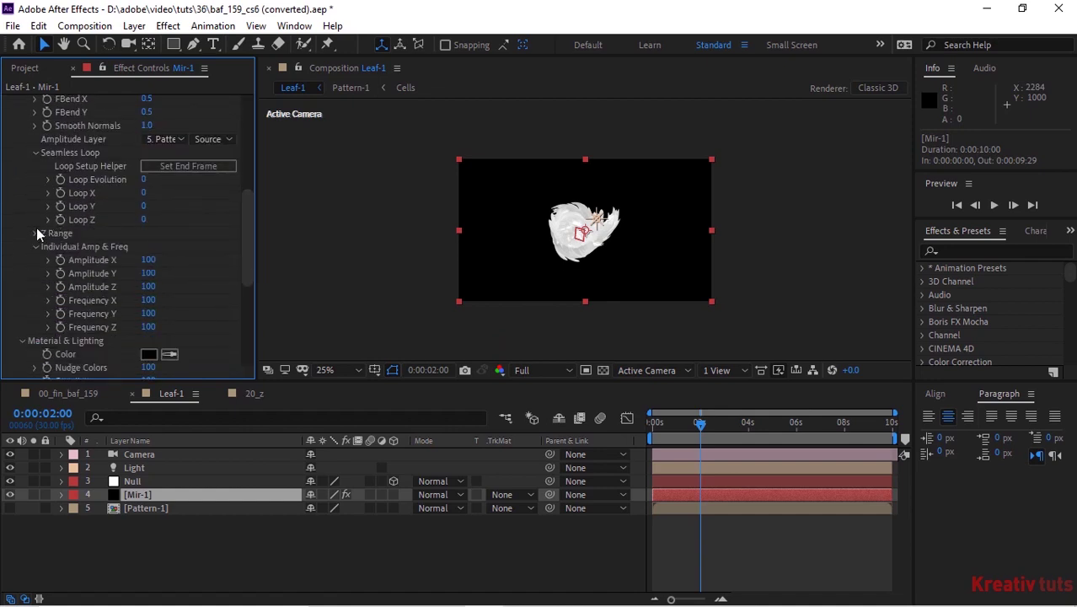
{"action": "left_click", "coordinate": [36, 154]}
{"action": "left_click", "coordinate": [149, 194]}
{"action": "type", "text": "50"}
{"action": "key", "text": "Tab"}
{"action": "type", "text": "50"}
{"action": "key", "text": "Tab"}
{"action": "type", "text": "500"}
{"action": "key", "text": "Return"}
Set the viewer resolution to Third and preview the Leaf-1 animation from the first frame.
{"action": "key", "text": "Home"}
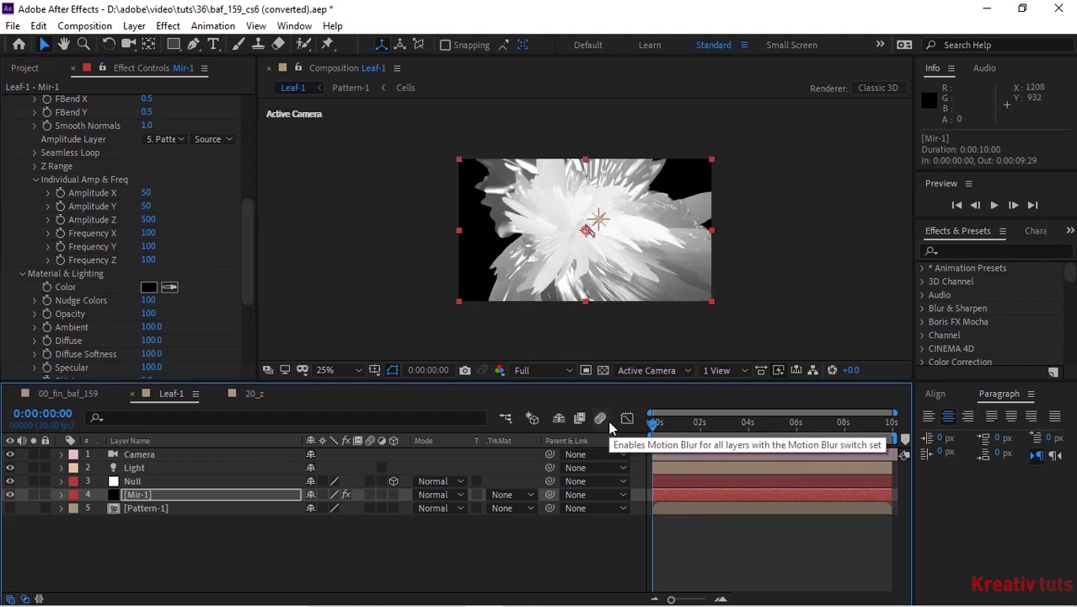
{"action": "left_click", "coordinate": [544, 369]}
{"action": "left_click", "coordinate": [535, 438]}
{"action": "key", "text": "space"}
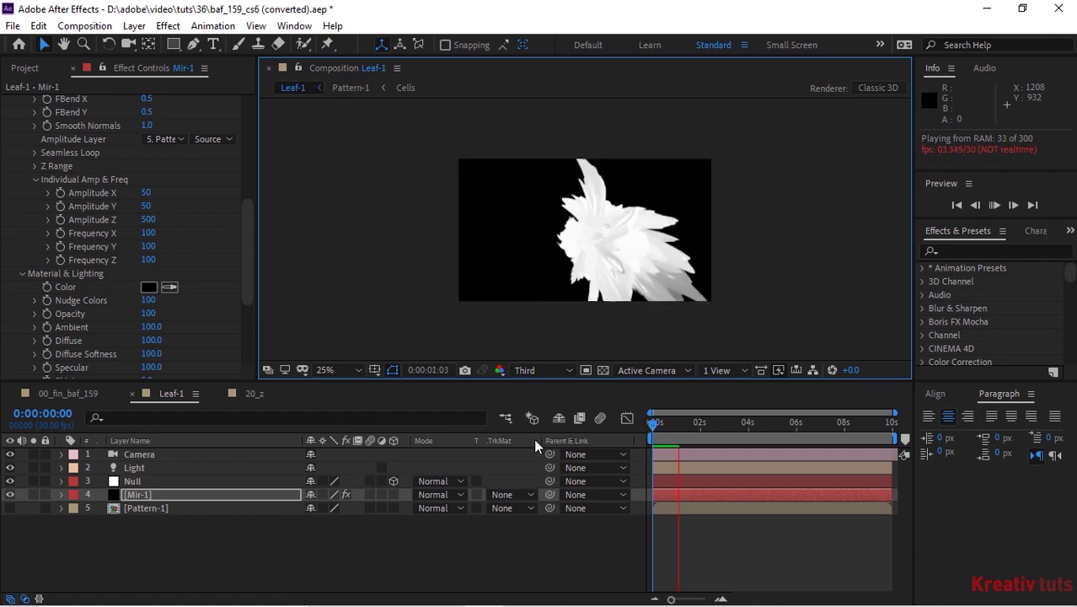
{"action": "key", "text": "space"}
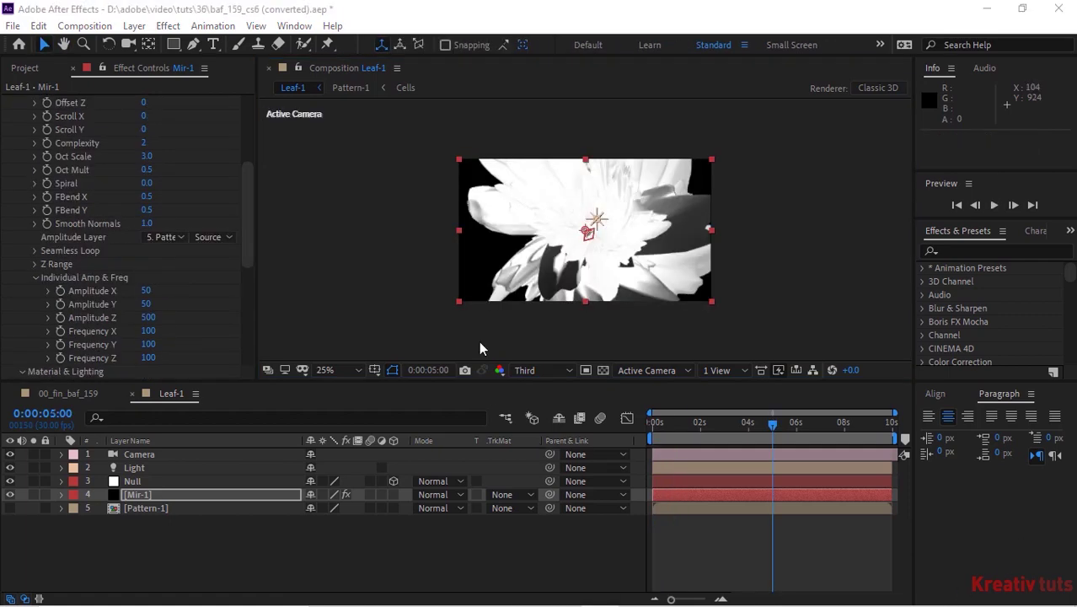
Set the Mir effect's Material & Lighting Color to black and collapse the effect's property groups.
{"action": "left_click_drag", "start_coordinate": [243, 263], "coordinate": [246, 303]}
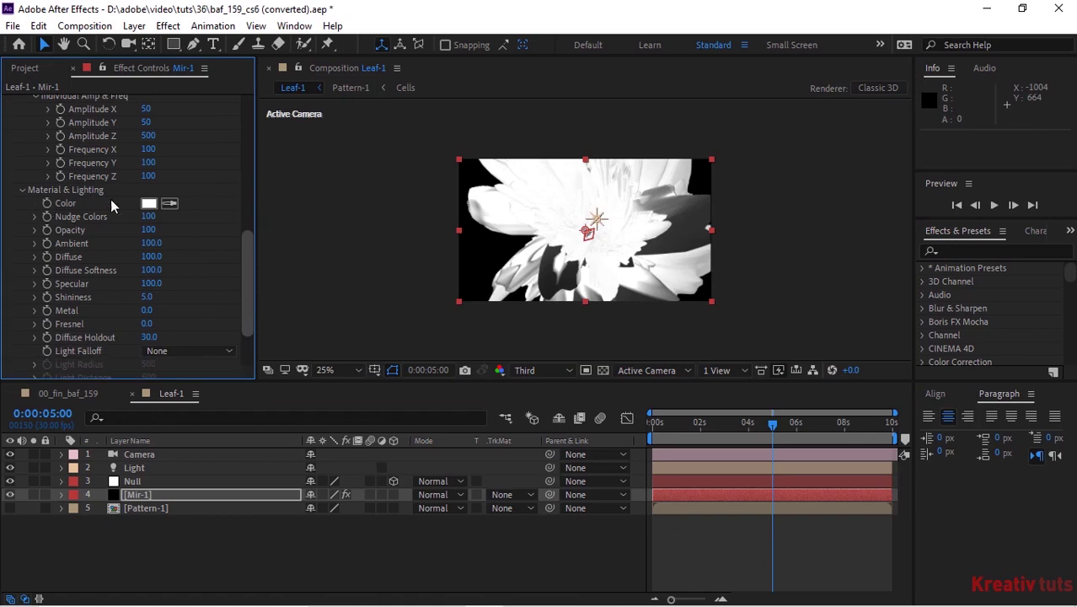
{"action": "left_click", "coordinate": [148, 204]}
{"action": "left_click_drag", "start_coordinate": [175, 157], "coordinate": [47, 319]}
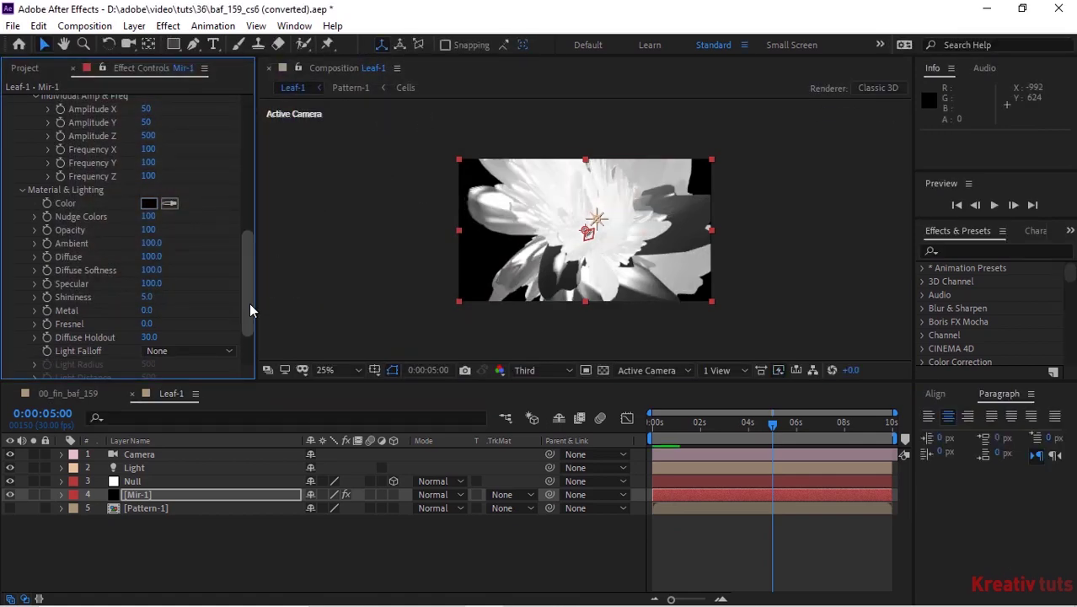
{"action": "left_click_drag", "start_coordinate": [250, 305], "coordinate": [242, 158]}
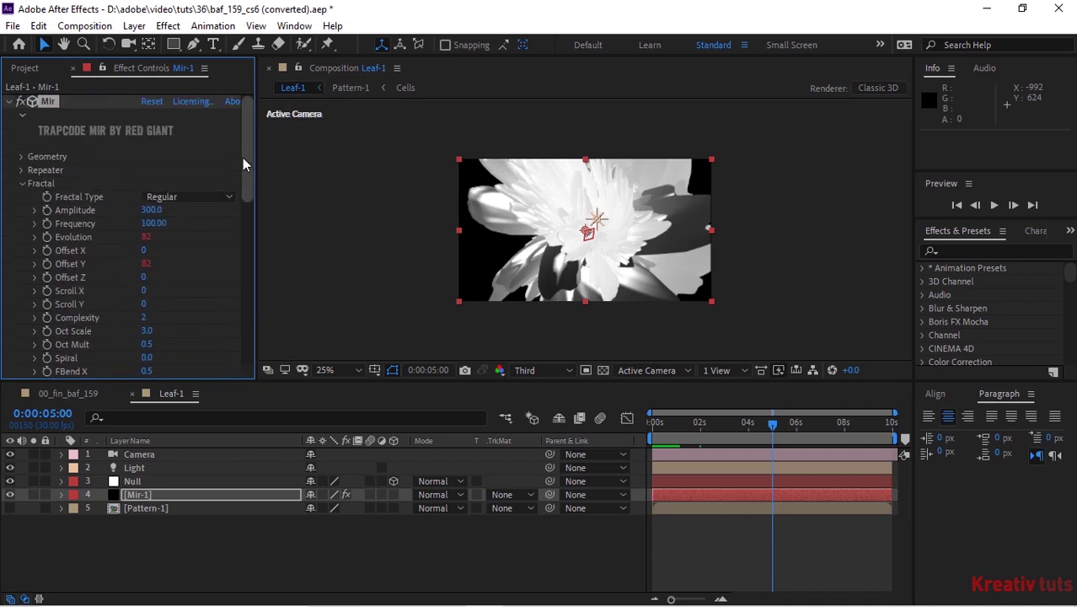
{"action": "left_click", "coordinate": [24, 181]}
{"action": "left_click", "coordinate": [22, 195]}
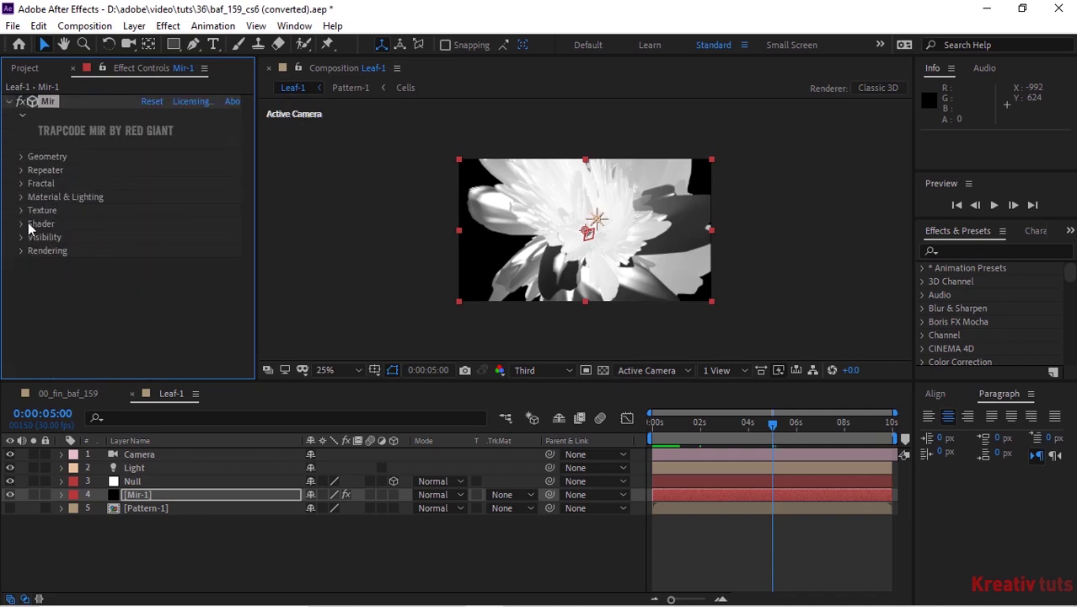
Close the Leaf-1 composition, duplicate it in the project and open the copy.
{"action": "left_click", "coordinate": [135, 393]}
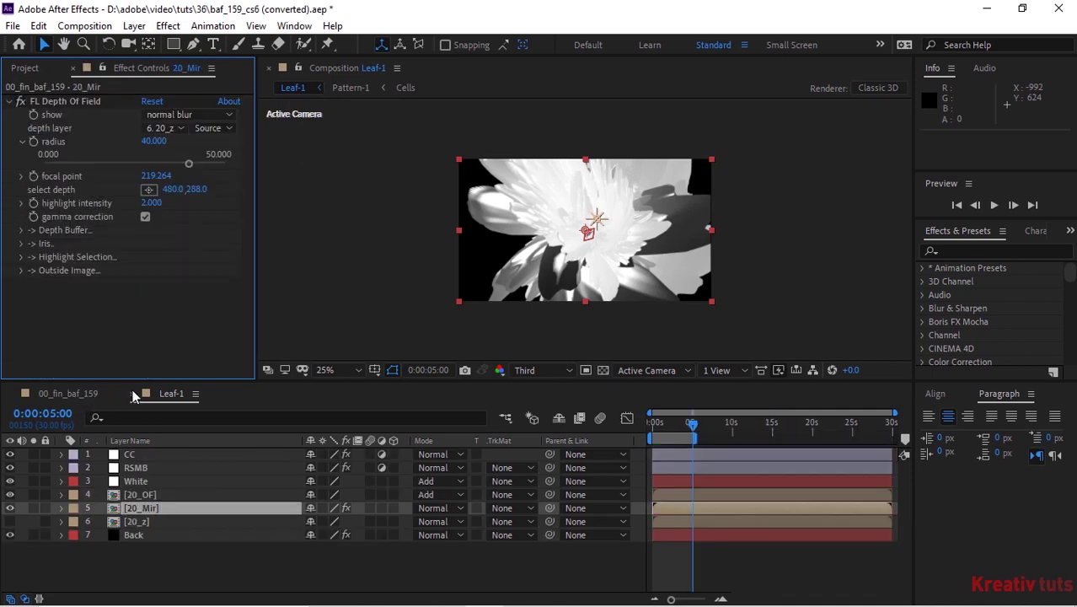
{"action": "left_click", "coordinate": [25, 69]}
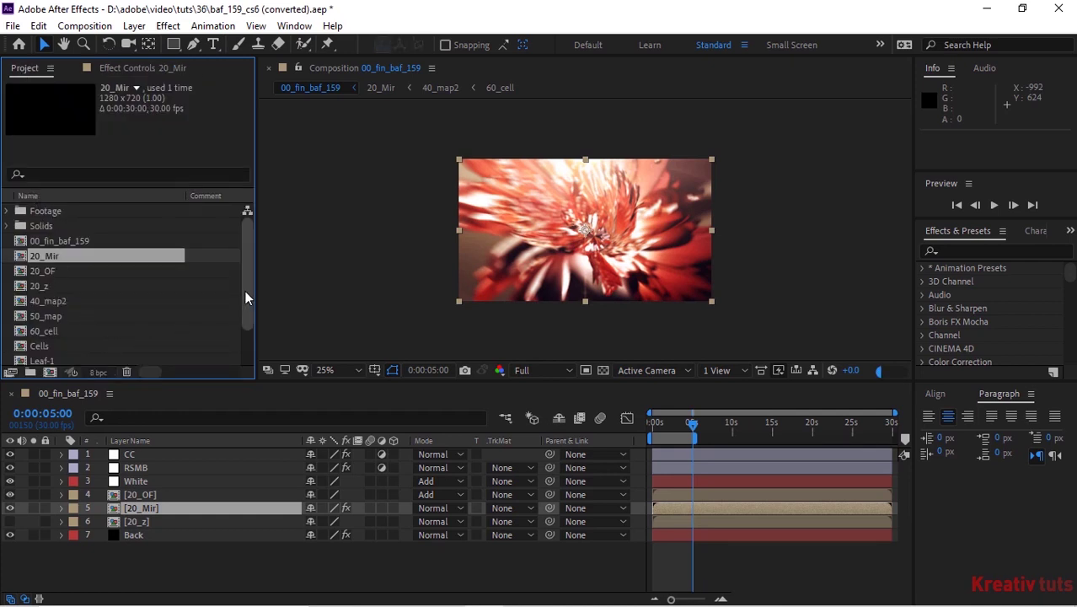
{"action": "left_click_drag", "start_coordinate": [245, 290], "coordinate": [241, 357]}
{"action": "left_click", "coordinate": [58, 315]}
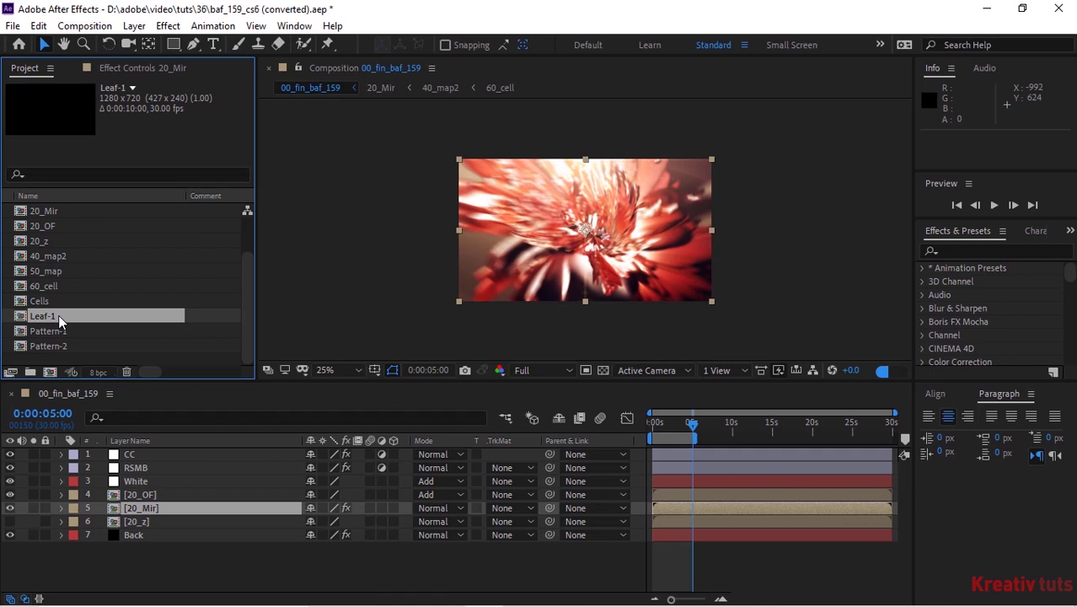
{"action": "key", "text": "ctrl+d"}
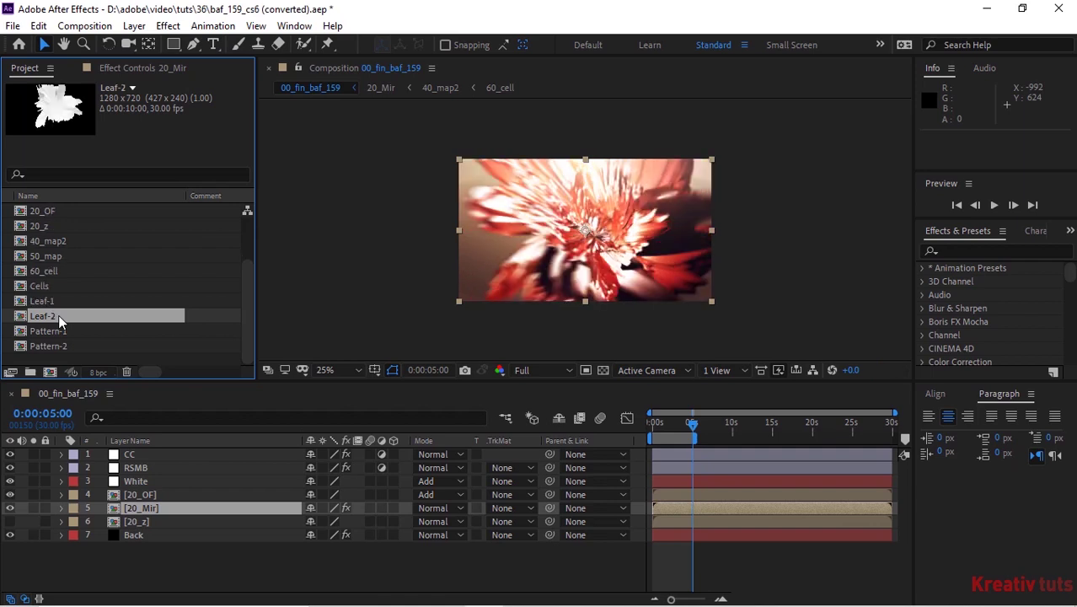
{"action": "double_click", "coordinate": [47, 313]}
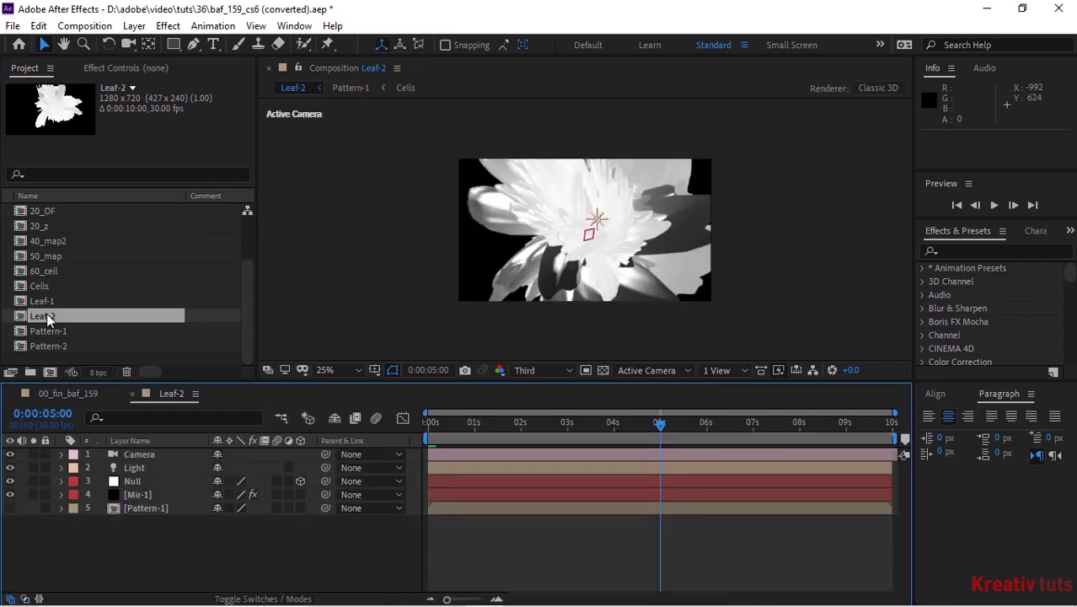
Add the Pattern-2 composition as the lowest layer of Leaf-2 and hide it.
{"action": "left_click_drag", "start_coordinate": [56, 344], "coordinate": [124, 516]}
{"action": "left_click", "coordinate": [10, 522]}
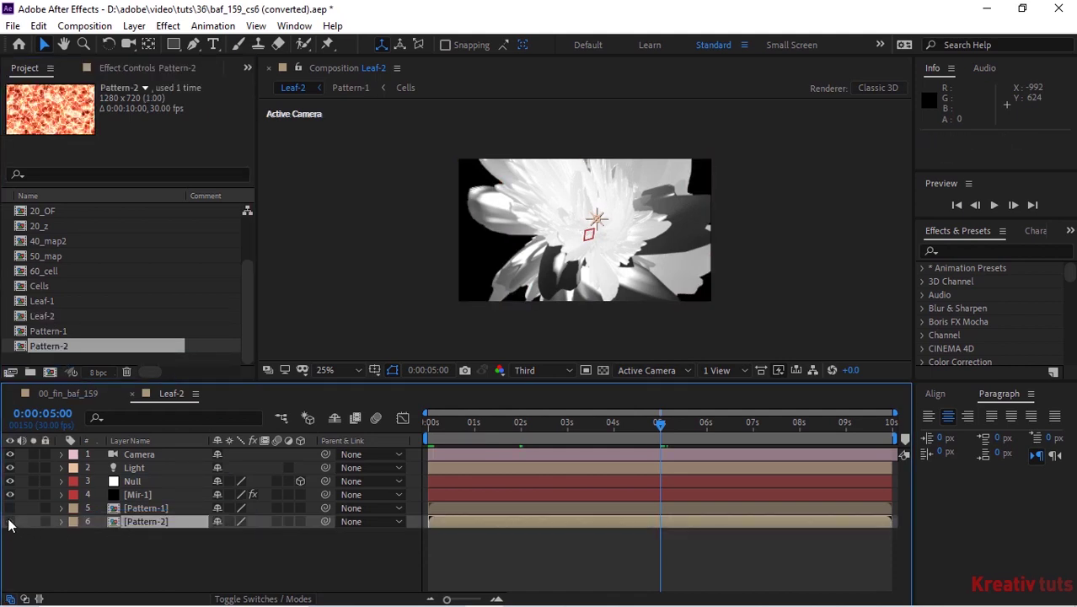
{"action": "left_click", "coordinate": [78, 548]}
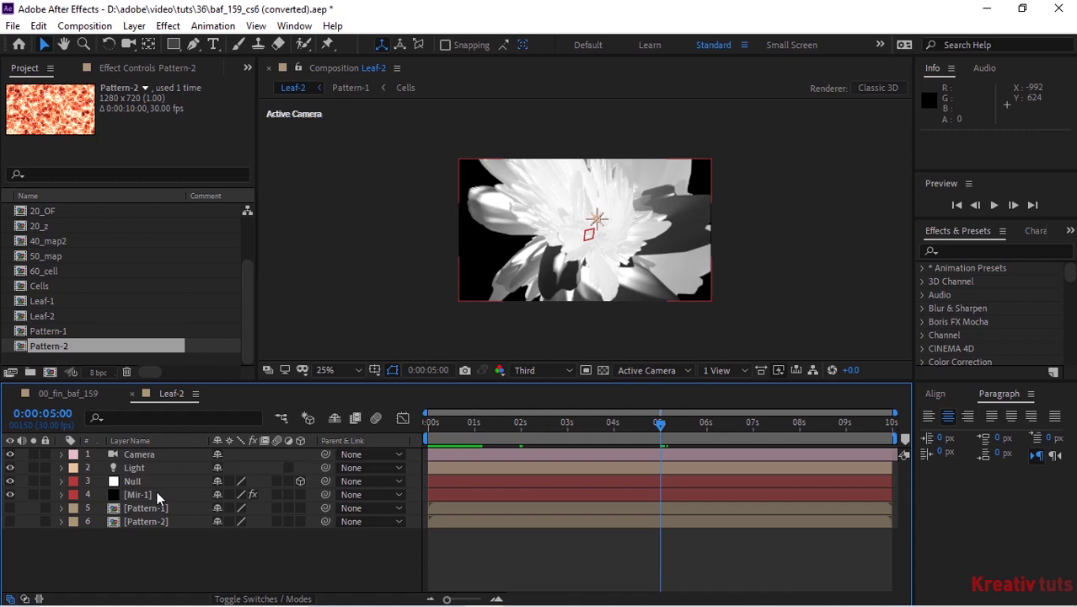
Set the Mir-1 layer's Material & Lighting color to hue 337, saturation 18%, brightness 100% in the Mir effect.
{"action": "left_click", "coordinate": [150, 67]}
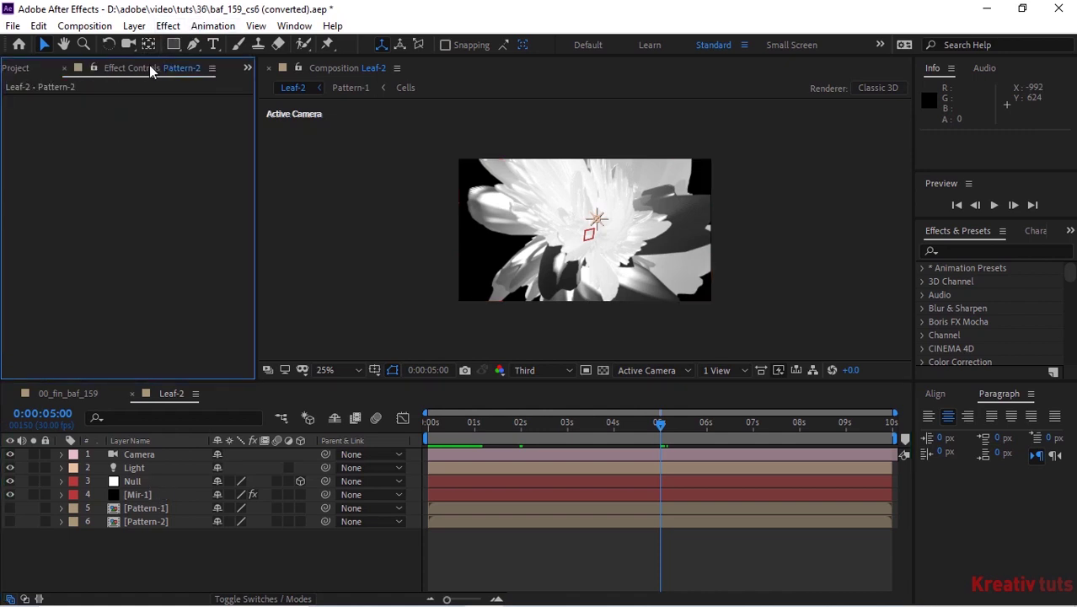
{"action": "left_click", "coordinate": [155, 492]}
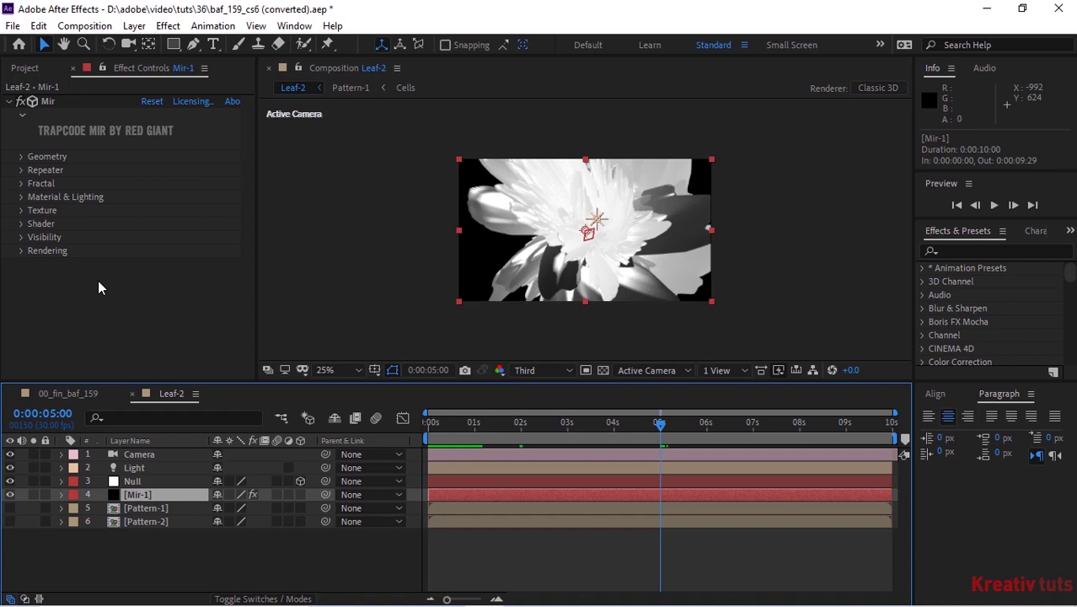
{"action": "left_click", "coordinate": [21, 196]}
{"action": "scroll", "coordinate": [23, 202], "scroll_direction": "down", "scroll_amount": 1}
{"action": "left_click", "coordinate": [144, 183]}
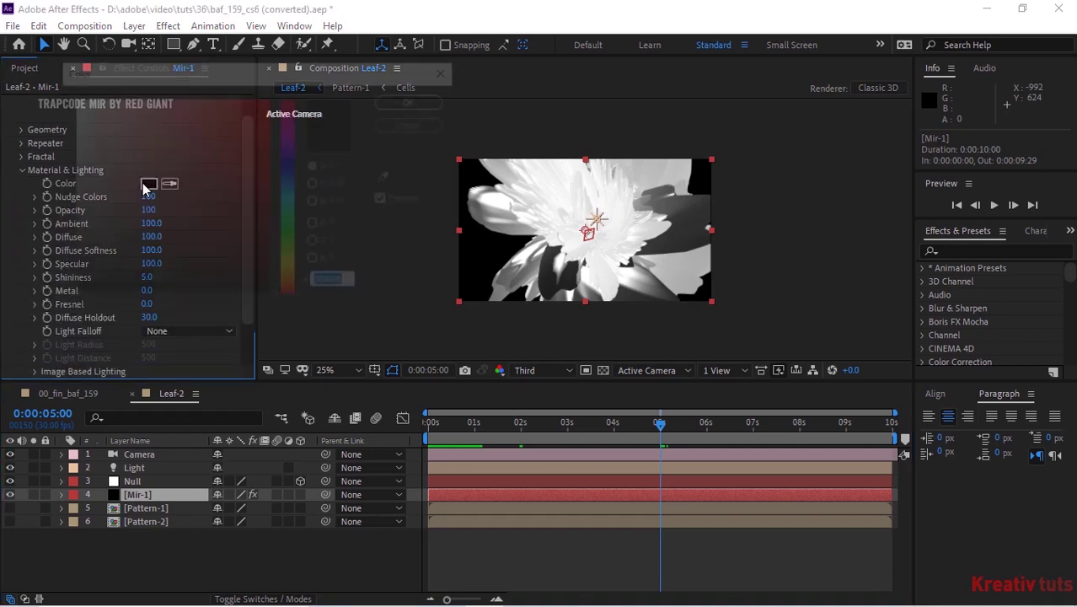
{"action": "left_click", "coordinate": [335, 165]}
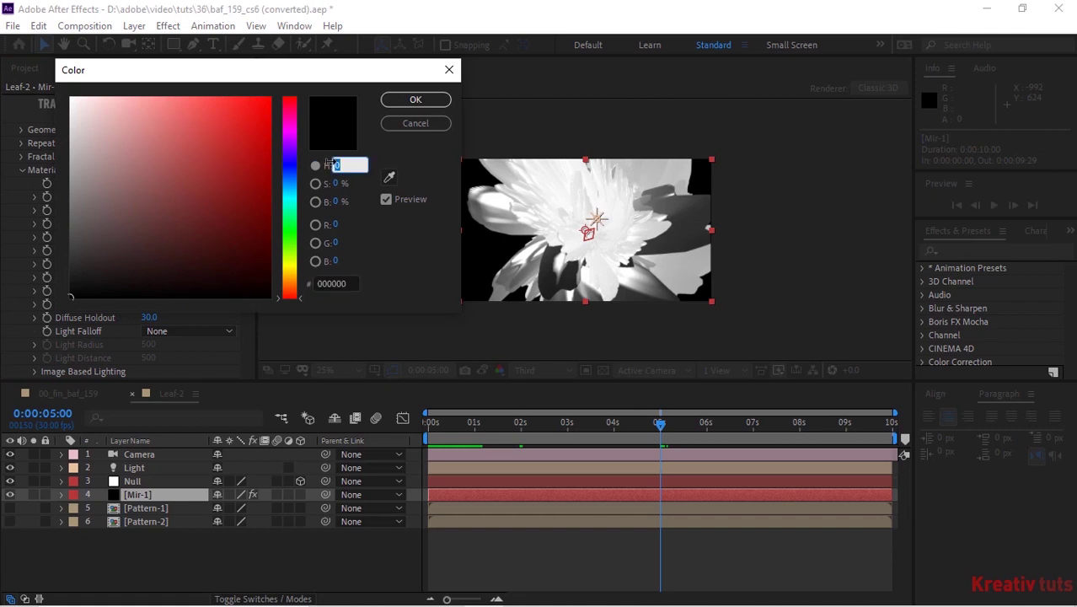
{"action": "type", "text": "337"}
{"action": "key", "text": "Tab"}
{"action": "type", "text": "18"}
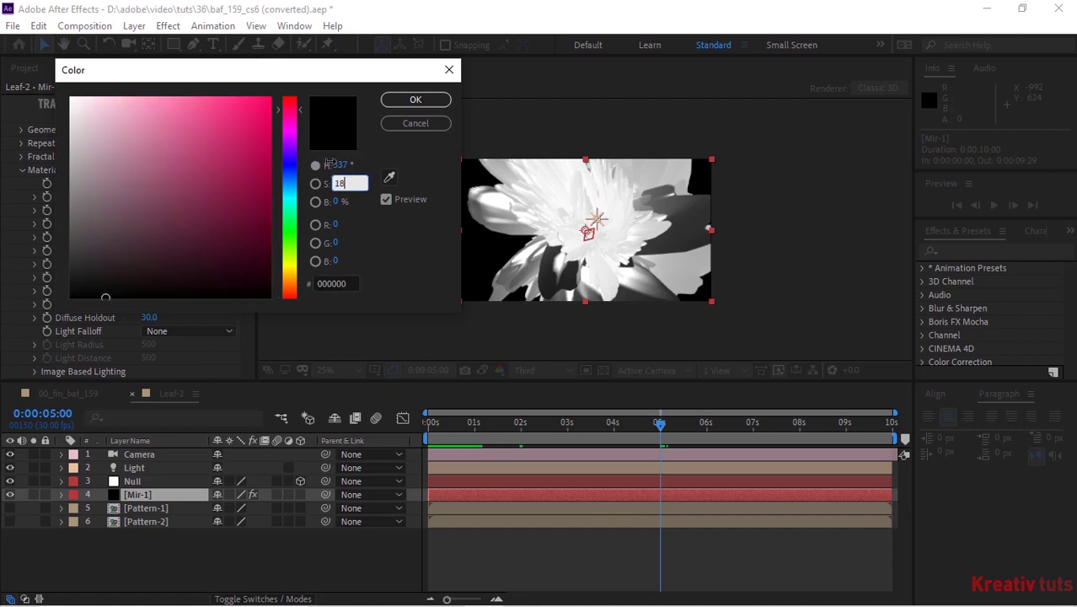
{"action": "key", "text": "Tab"}
{"action": "type", "text": "100"}
{"action": "key", "text": "Return"}
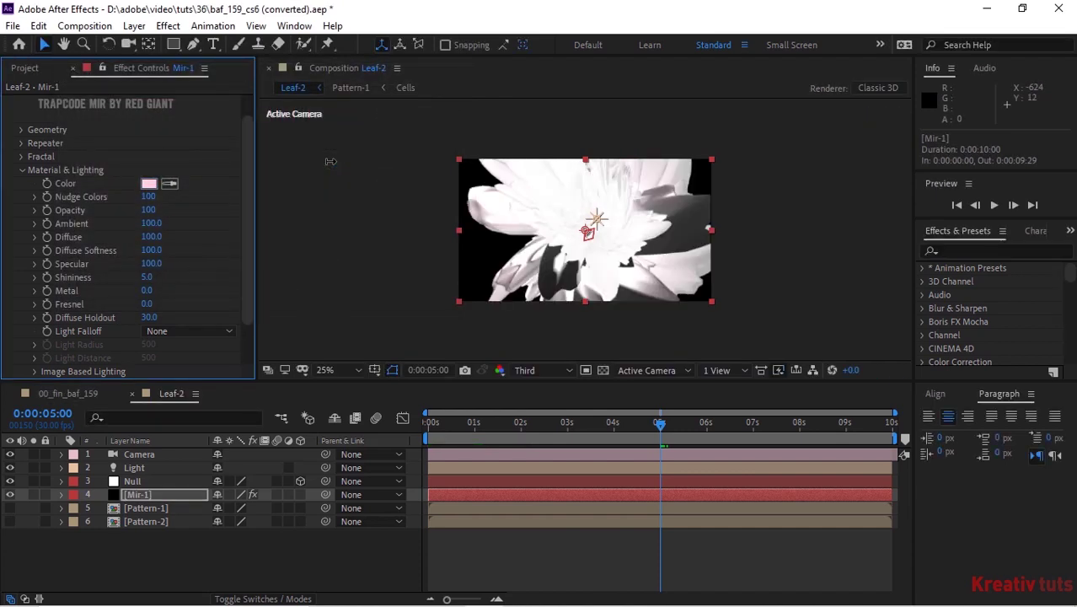
{"action": "left_click", "coordinate": [22, 171]}
Assign the Pattern-2 layer as the Mir effect's texture layer.
{"action": "left_click", "coordinate": [21, 211]}
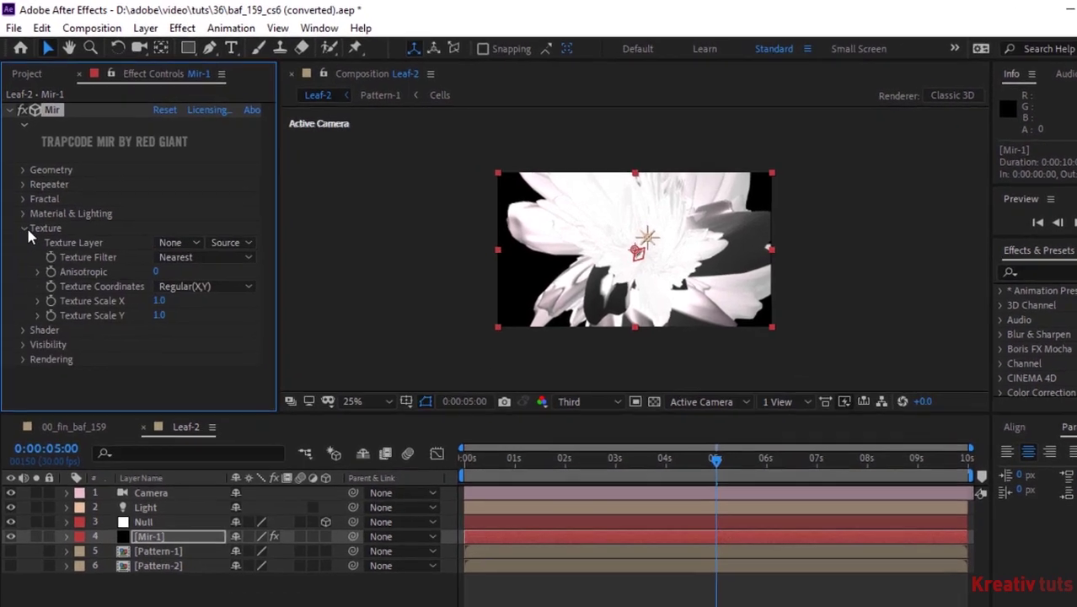
{"action": "left_click", "coordinate": [169, 224]}
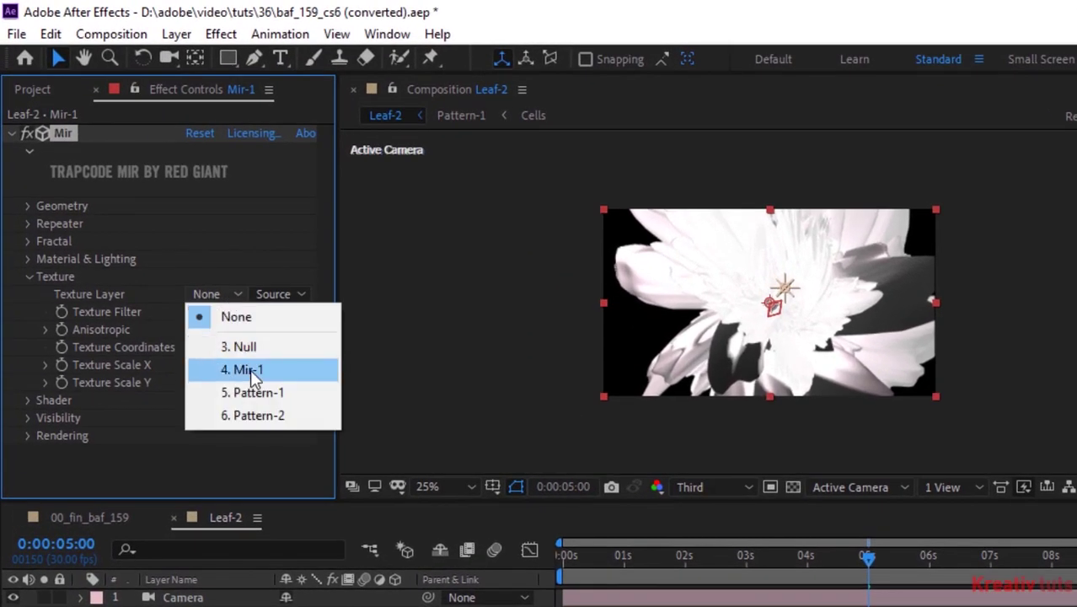
{"action": "left_click", "coordinate": [263, 417]}
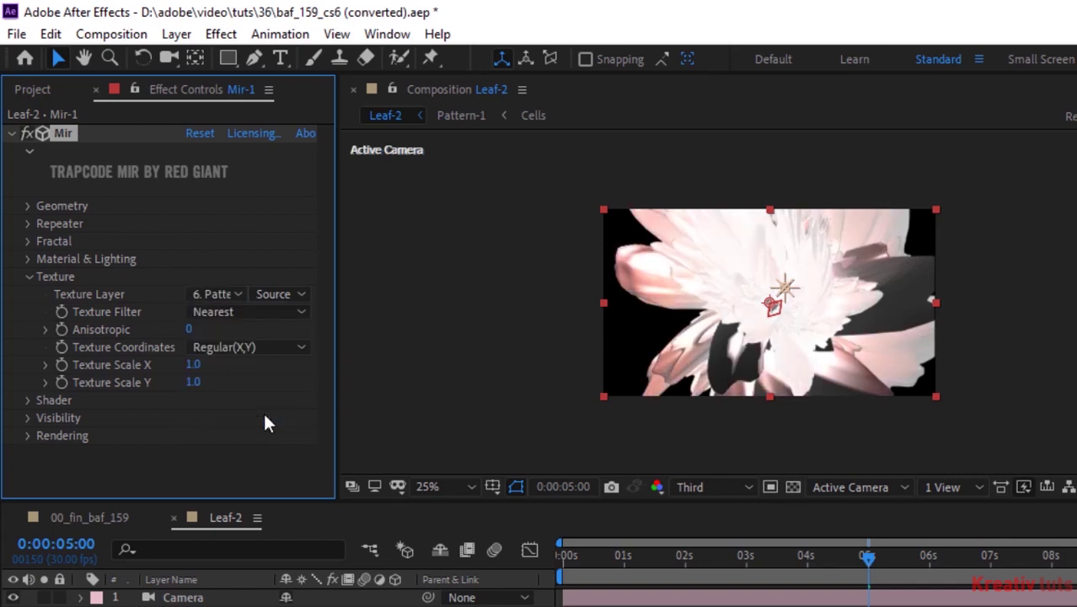
{"action": "left_click", "coordinate": [28, 276]}
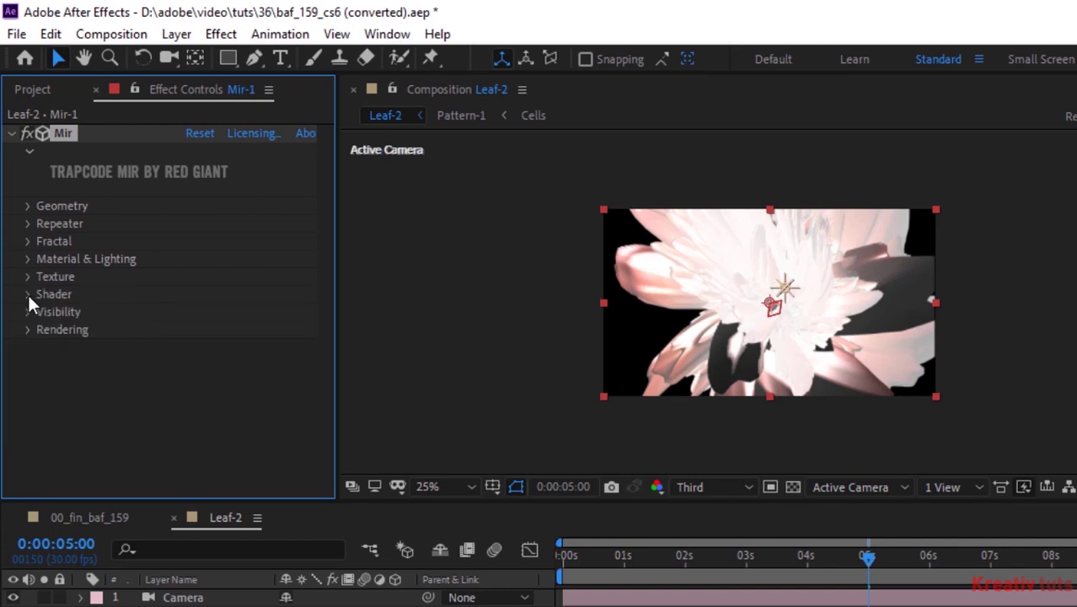
Turn on Ambient Occlusion in the Mir effect's Shader settings and set AO Intensity to 40.
{"action": "left_click", "coordinate": [29, 294]}
{"action": "scroll", "coordinate": [28, 292], "scroll_direction": "down", "scroll_amount": 2}
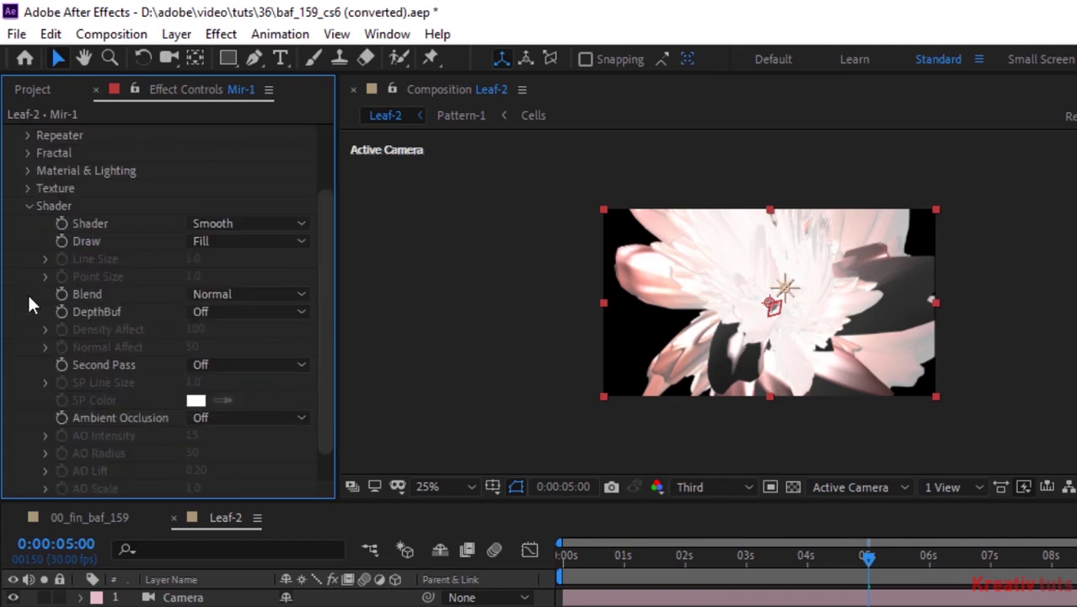
{"action": "left_click", "coordinate": [227, 417]}
{"action": "left_click", "coordinate": [240, 464]}
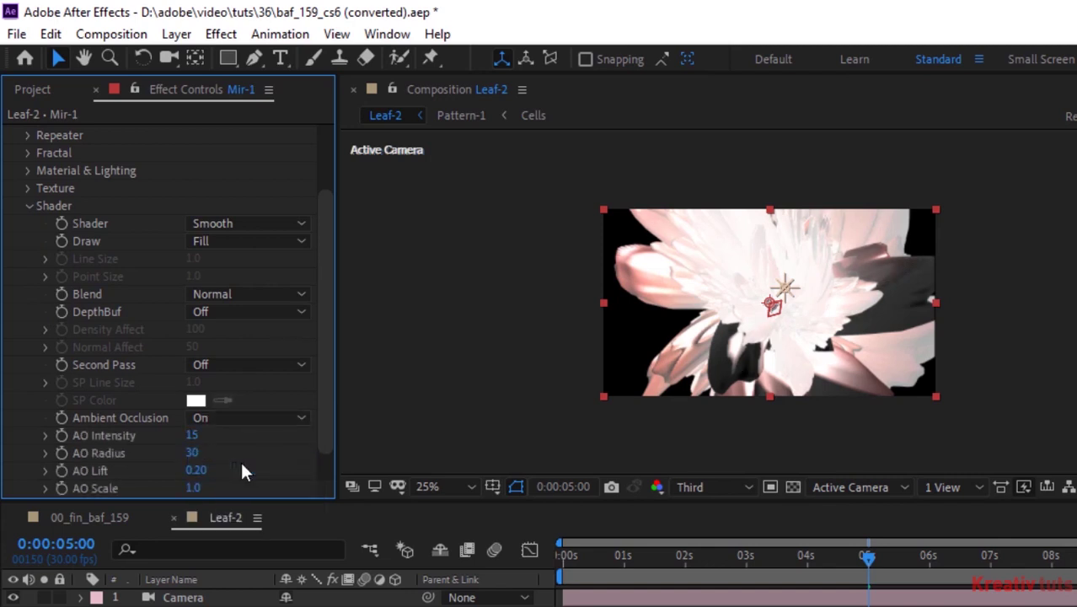
{"action": "left_click", "coordinate": [192, 435]}
{"action": "type", "text": "40"}
{"action": "key", "text": "Return"}
{"action": "left_click_drag", "start_coordinate": [192, 435], "coordinate": [62, 221]}
{"action": "left_click", "coordinate": [28, 207]}
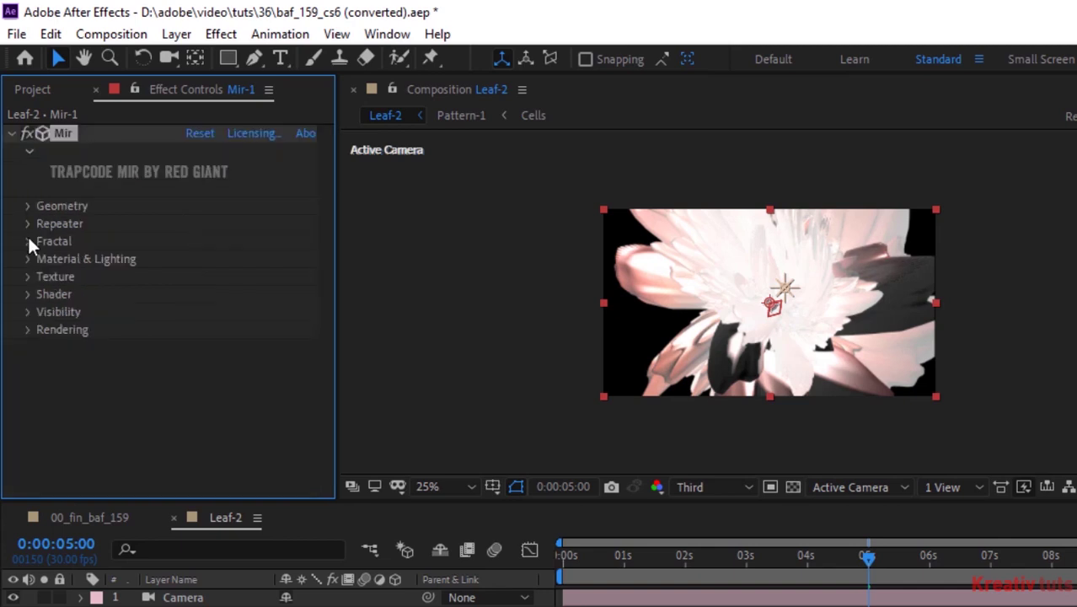
Set the Mir effect's visibility Fog Start to 4000 and Fog End to 5000.
{"action": "left_click", "coordinate": [28, 311]}
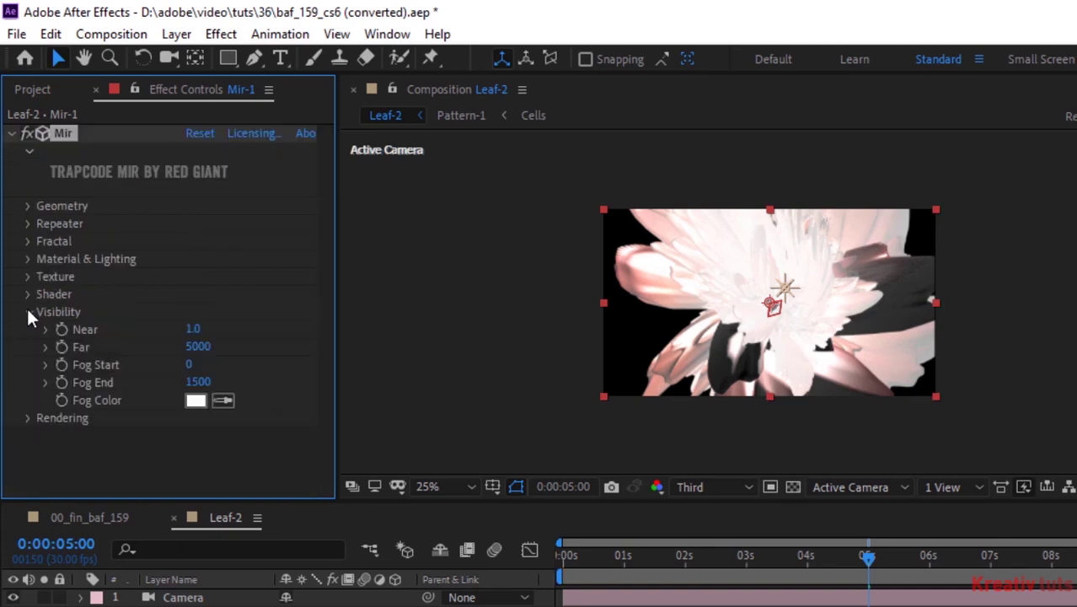
{"action": "left_click", "coordinate": [189, 365]}
{"action": "type", "text": "4000"}
{"action": "key", "text": "Tab"}
{"action": "type", "text": "5000"}
{"action": "key", "text": "Return"}
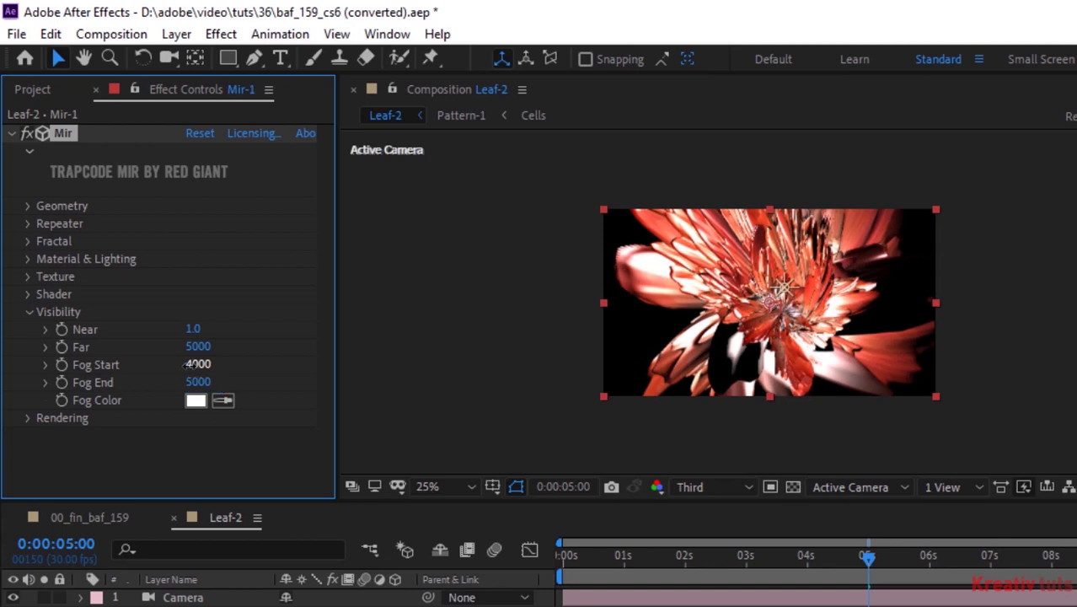
{"action": "left_click", "coordinate": [29, 312]}
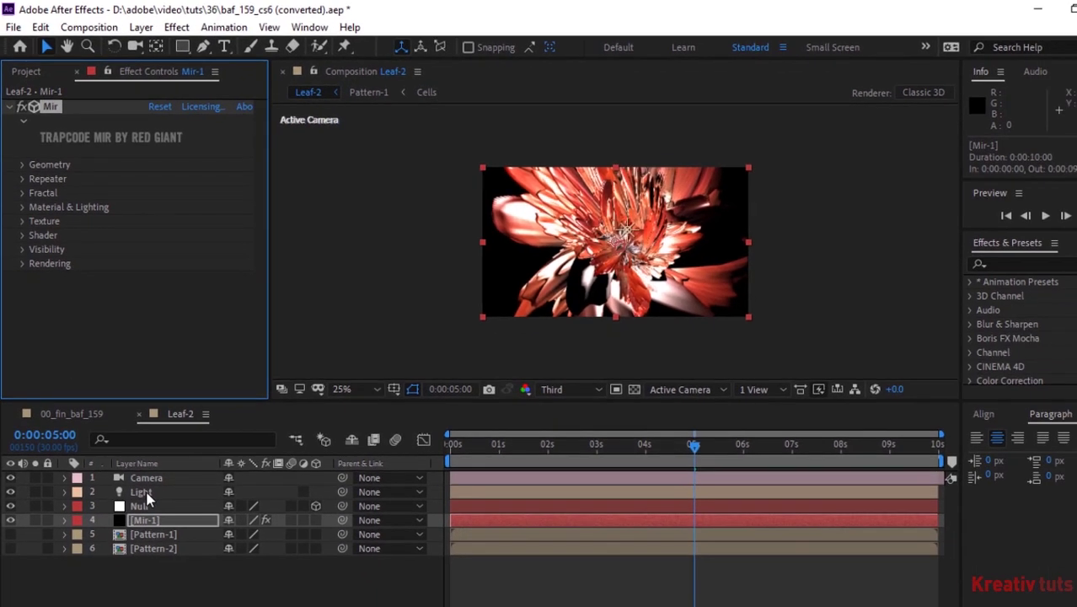
Add the expression wiggle(5,50,1.2,1.2) to the Light layer's Intensity.
{"action": "left_click", "coordinate": [176, 606]}
{"action": "left_click", "coordinate": [65, 491]}
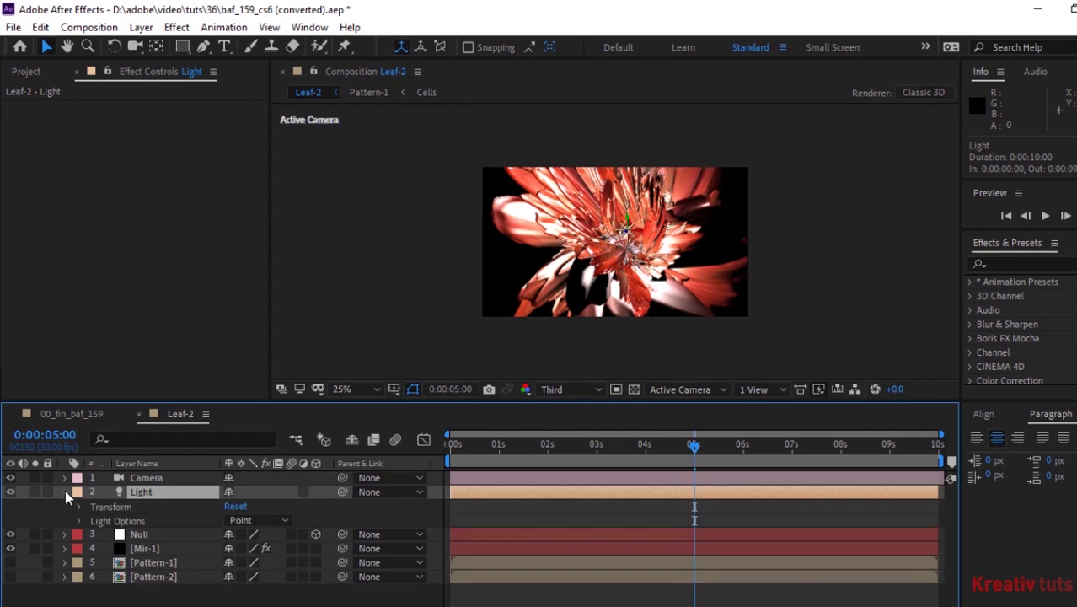
{"action": "left_click", "coordinate": [79, 521]}
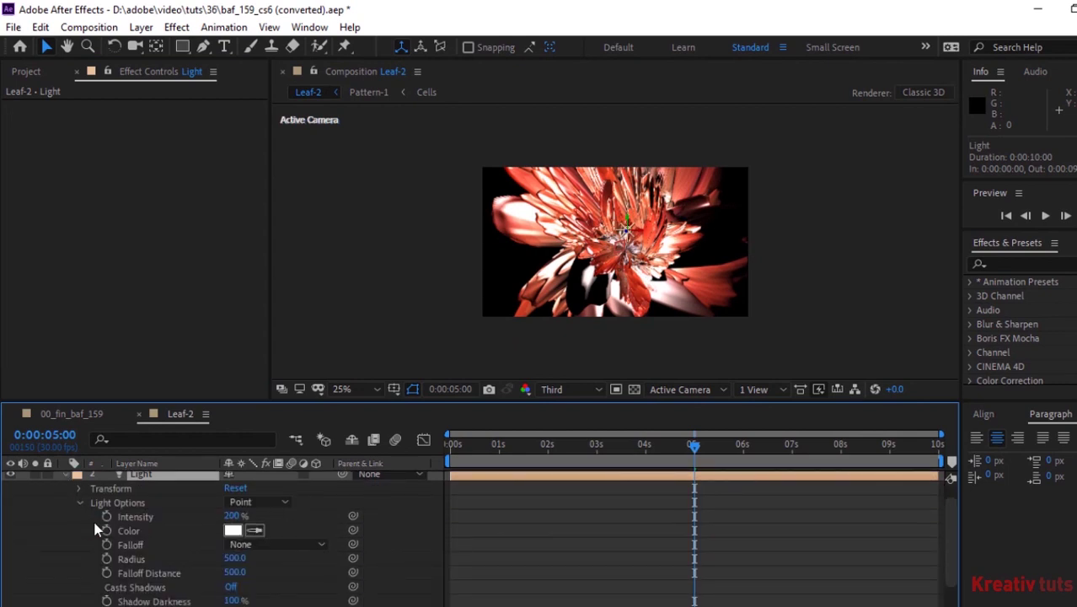
{"action": "left_click", "coordinate": [106, 517], "text": "alt"}
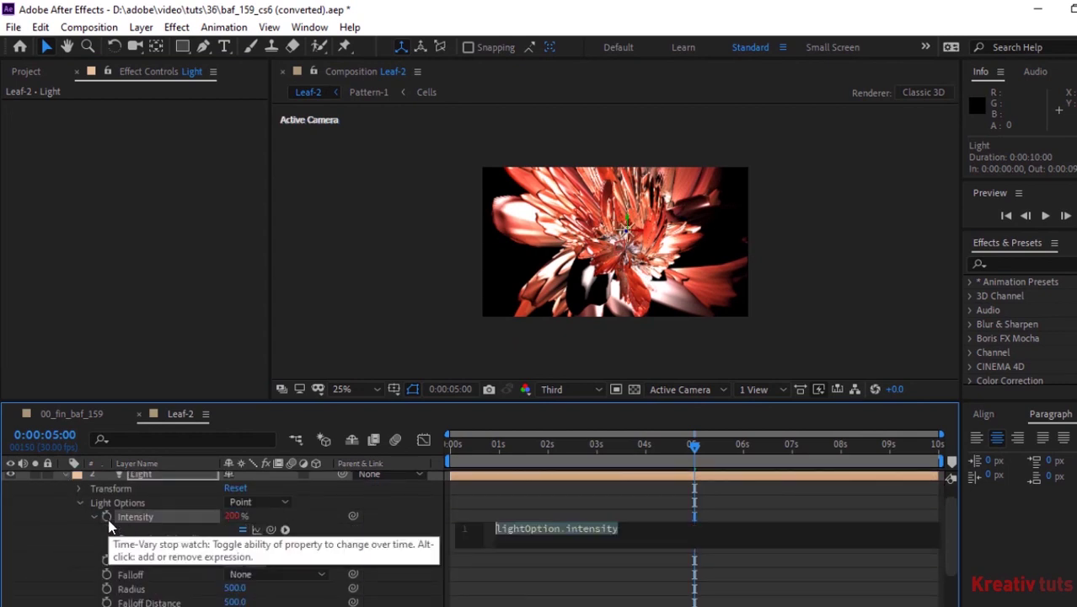
{"action": "type", "text": "wig"}
{"action": "key", "text": "Return"}
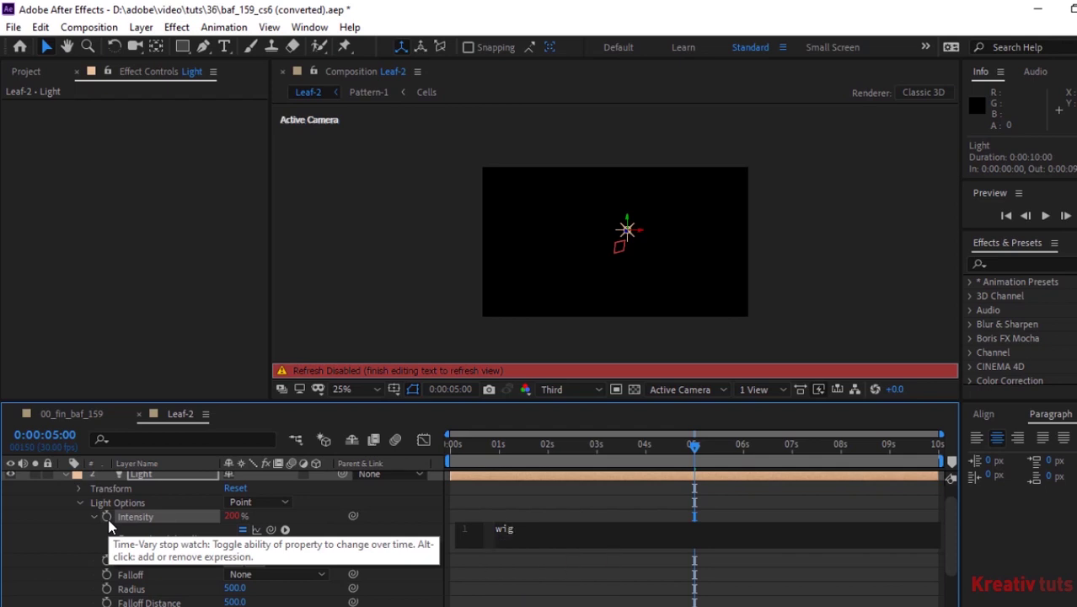
{"action": "type", "text": "5,50,1.2,1.2"}
{"action": "left_click", "coordinate": [373, 534]}
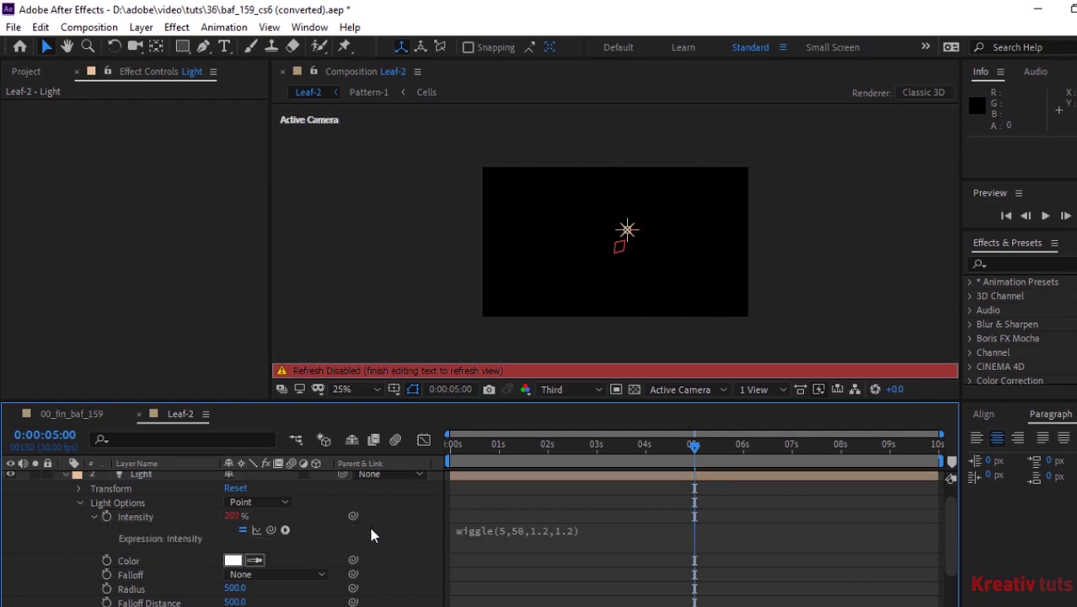
Preview the Leaf-2 animation from the first frame.
{"action": "left_click_drag", "start_coordinate": [694, 445], "coordinate": [449, 446]}
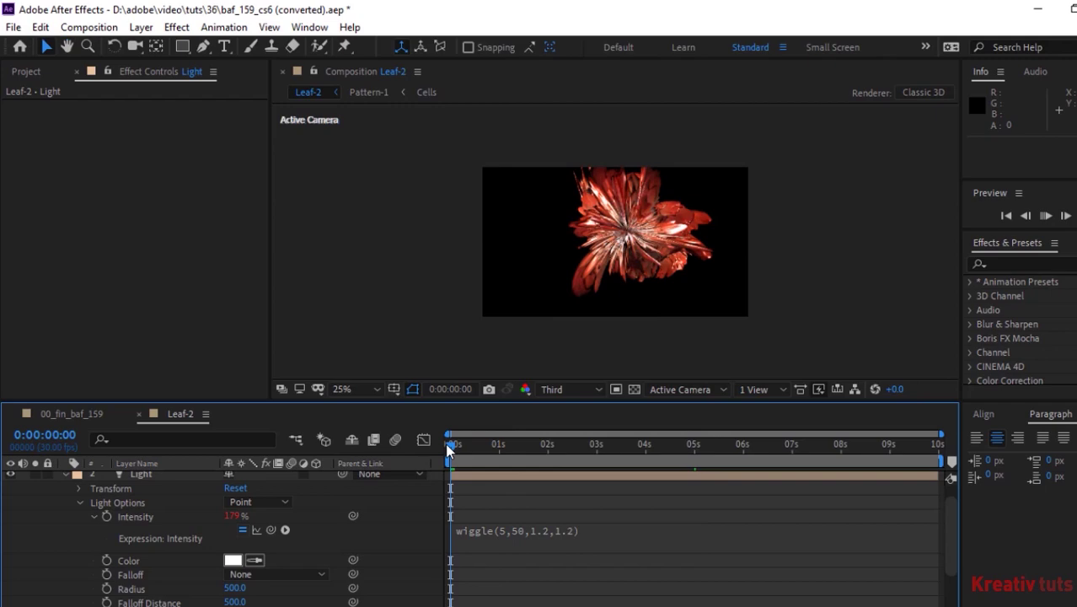
{"action": "key", "text": "space"}
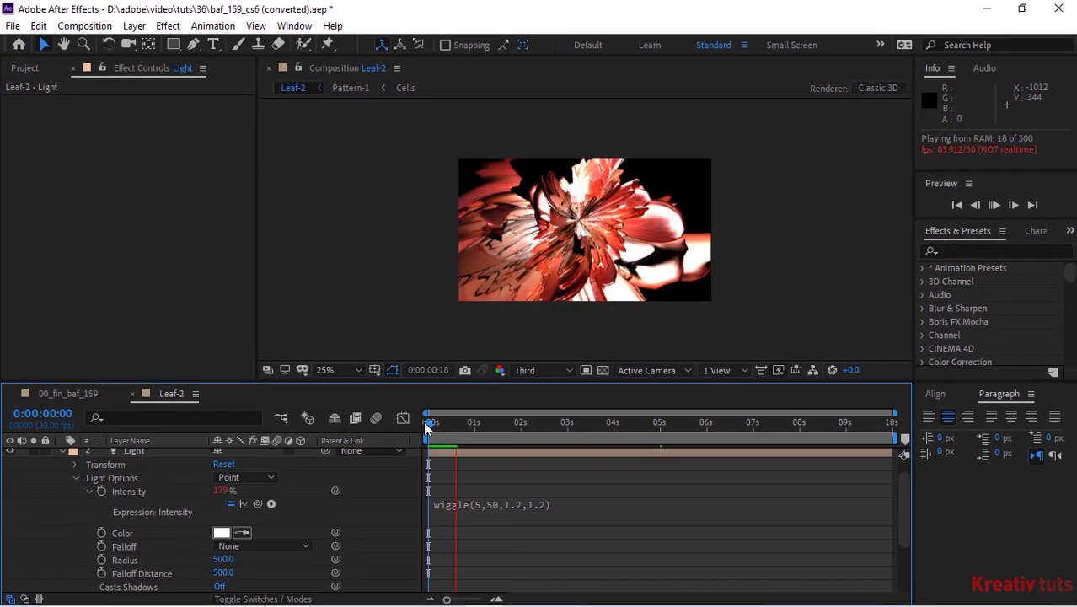
{"action": "key", "text": "space"}
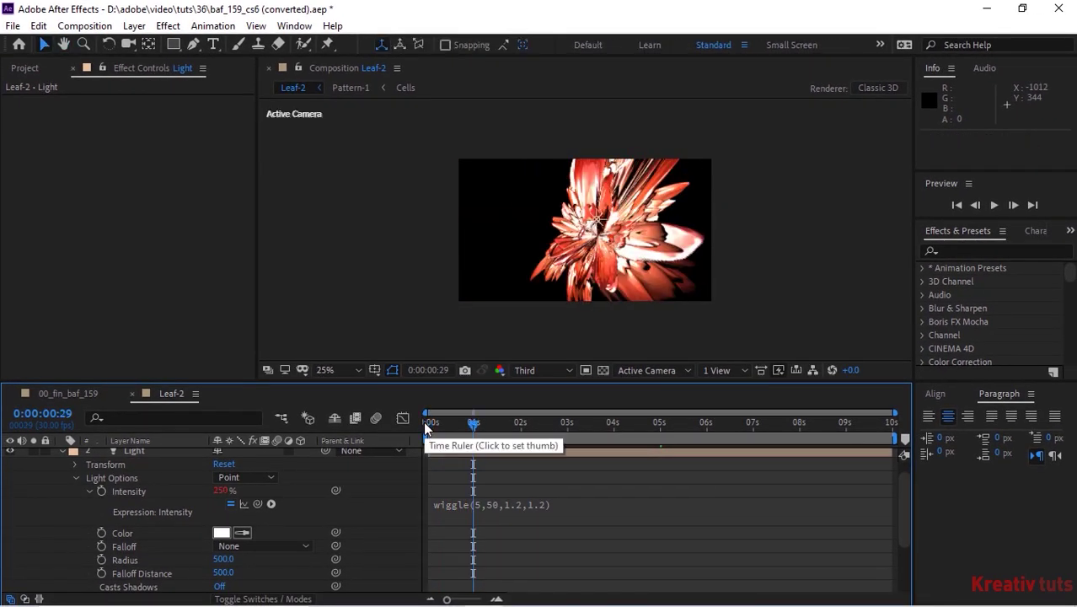
Close the Leaf-2 composition, duplicate it in the project and open the copy.
{"action": "left_click", "coordinate": [60, 450]}
{"action": "left_click", "coordinate": [132, 393]}
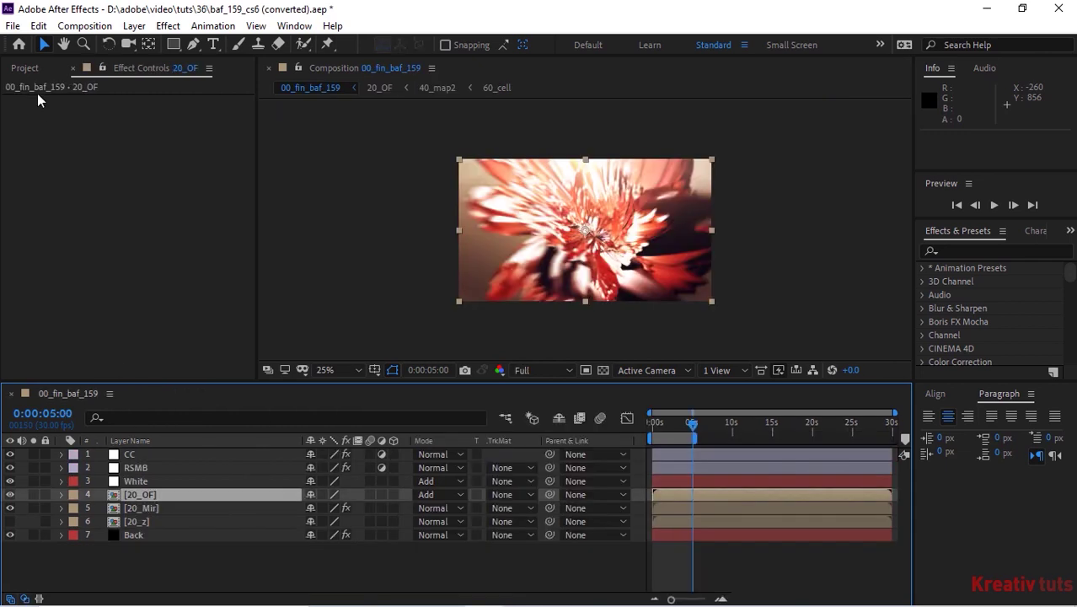
{"action": "left_click", "coordinate": [26, 67]}
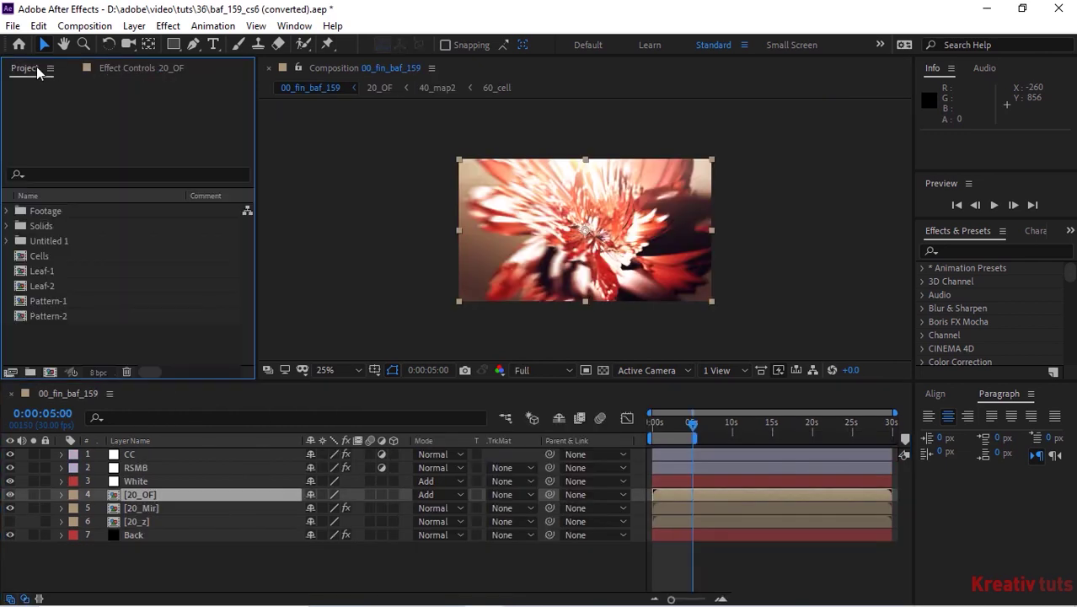
{"action": "left_click", "coordinate": [51, 286]}
{"action": "key", "text": "ctrl+d"}
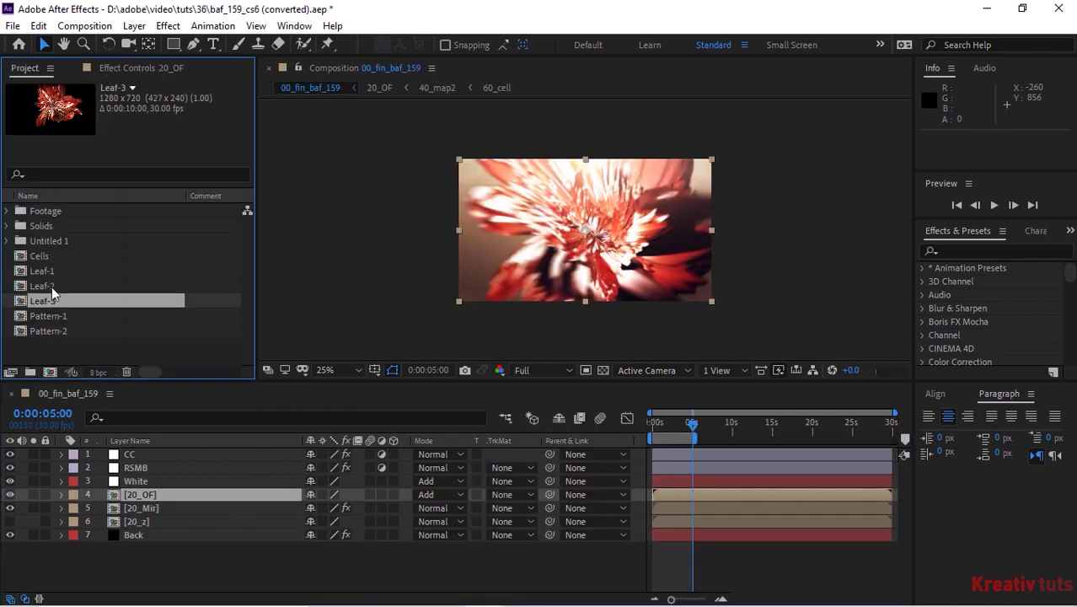
{"action": "double_click", "coordinate": [49, 301]}
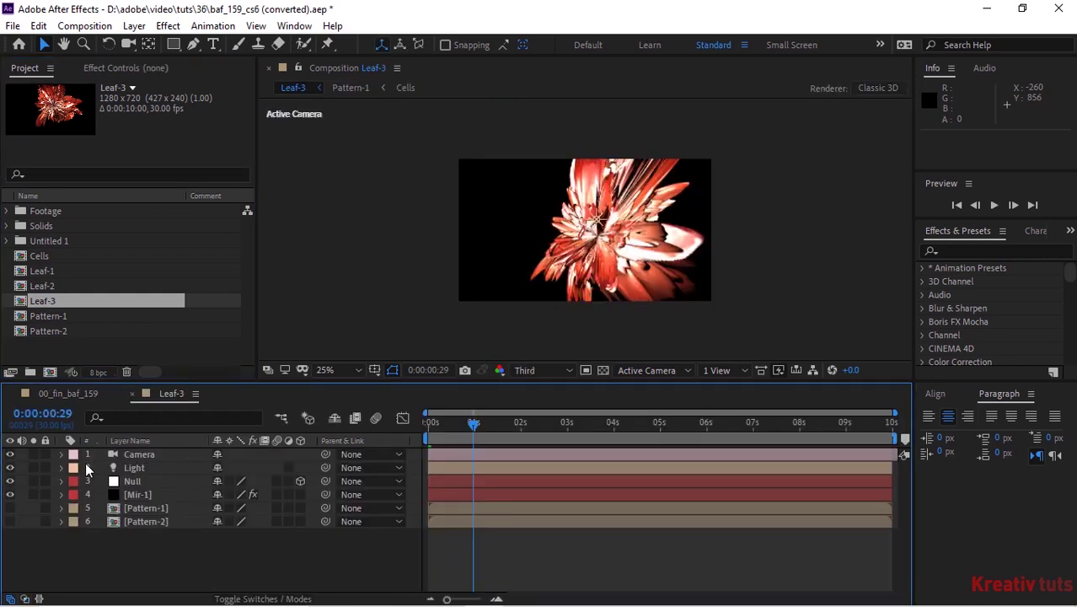
Hide the Mir-1 layer, add a black solid named Flares directly above it, and show the solid's effect controls.
{"action": "left_click", "coordinate": [10, 495]}
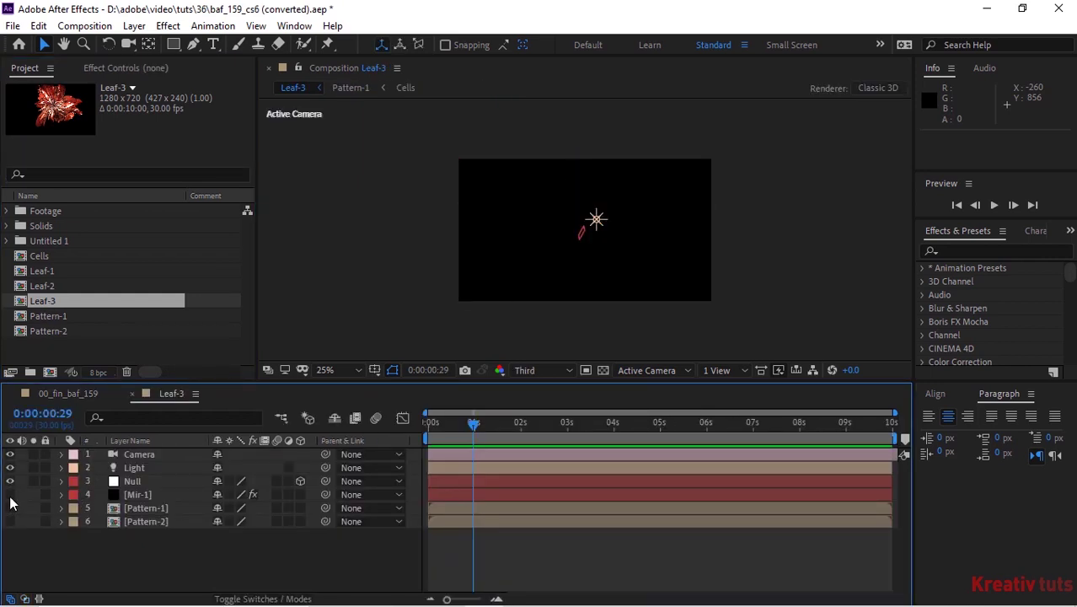
{"action": "right_click", "coordinate": [62, 574]}
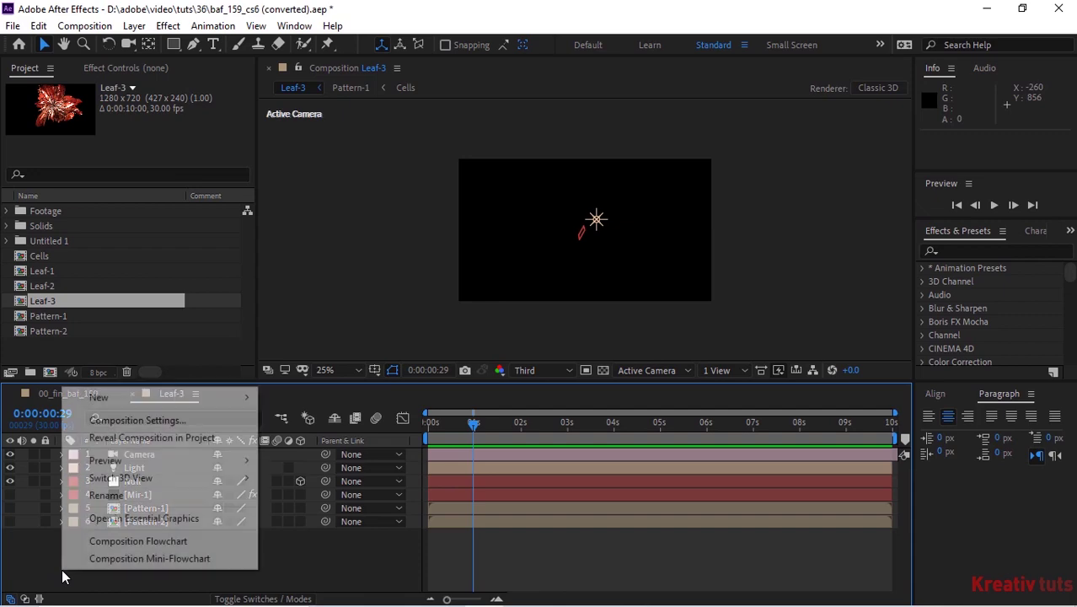
{"action": "mouse_move", "coordinate": [209, 406]}
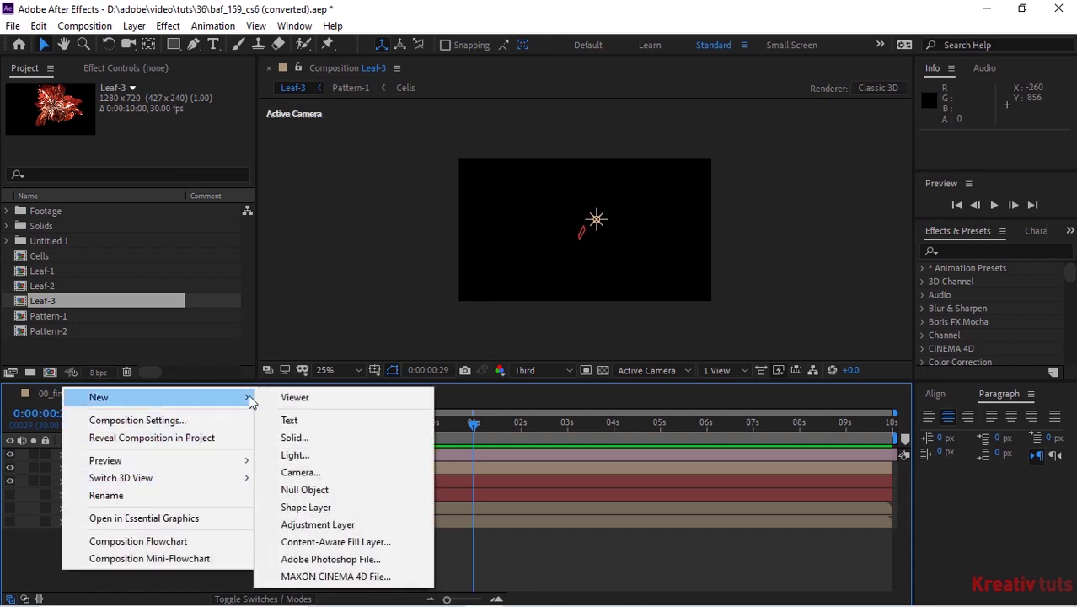
{"action": "left_click", "coordinate": [290, 435]}
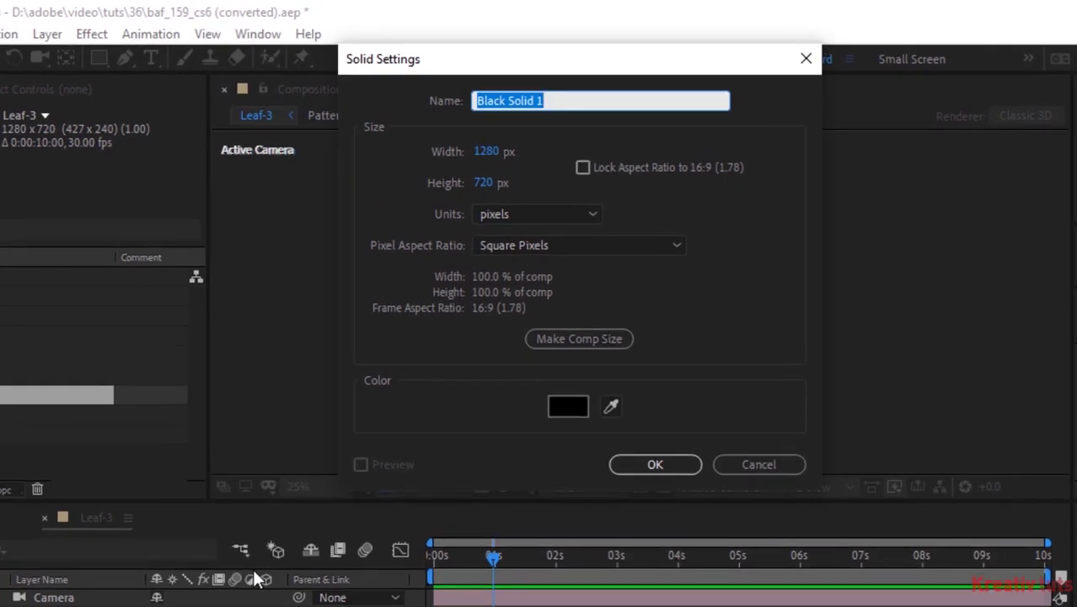
{"action": "type", "text": "Flares"}
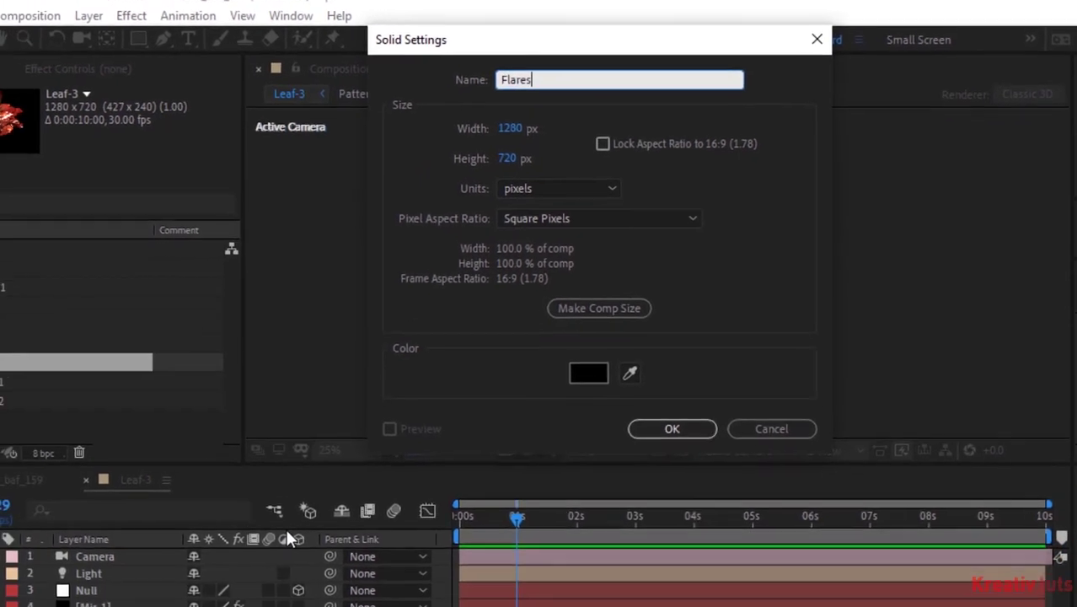
{"action": "key", "text": "Return"}
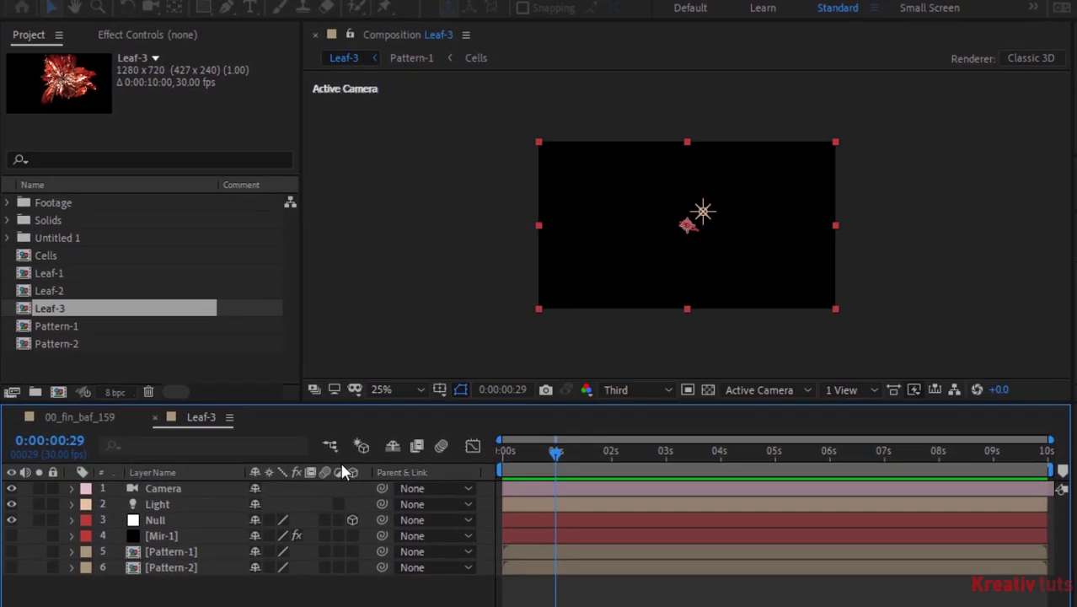
{"action": "left_click_drag", "start_coordinate": [192, 491], "coordinate": [173, 550]}
{"action": "left_click", "coordinate": [162, 35]}
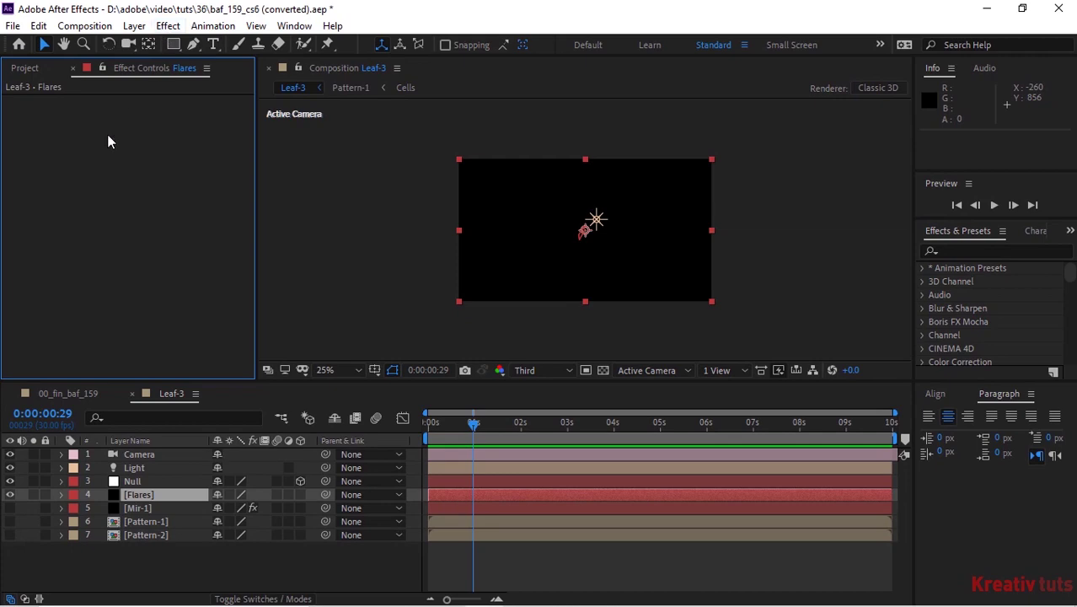
Apply the Optical Flares effect to the Flares solid and set its Position XY to 640, -246.
{"action": "left_click", "coordinate": [168, 26]}
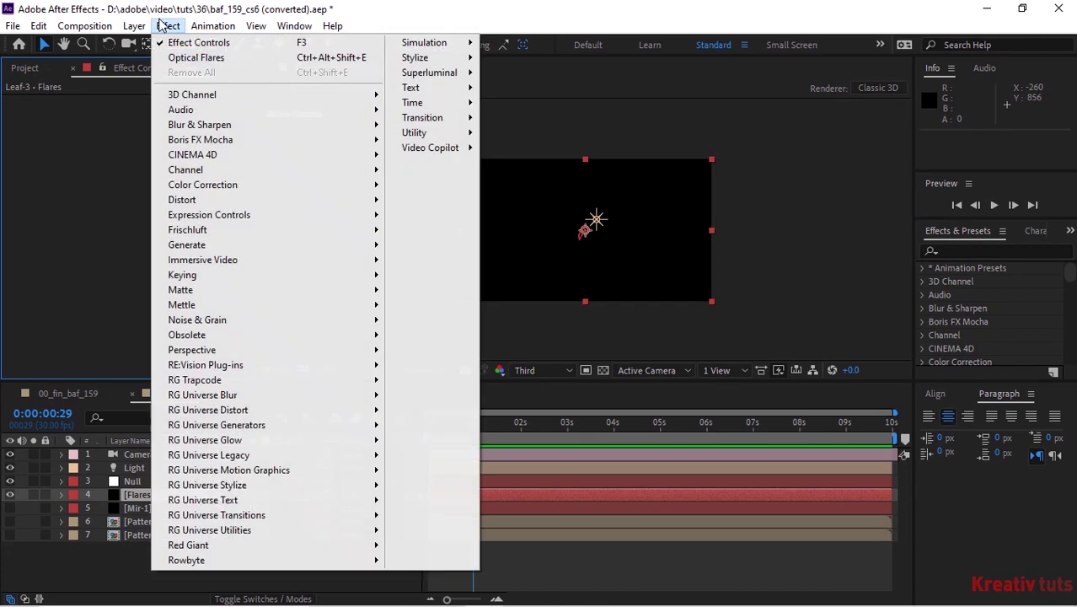
{"action": "mouse_move", "coordinate": [436, 149]}
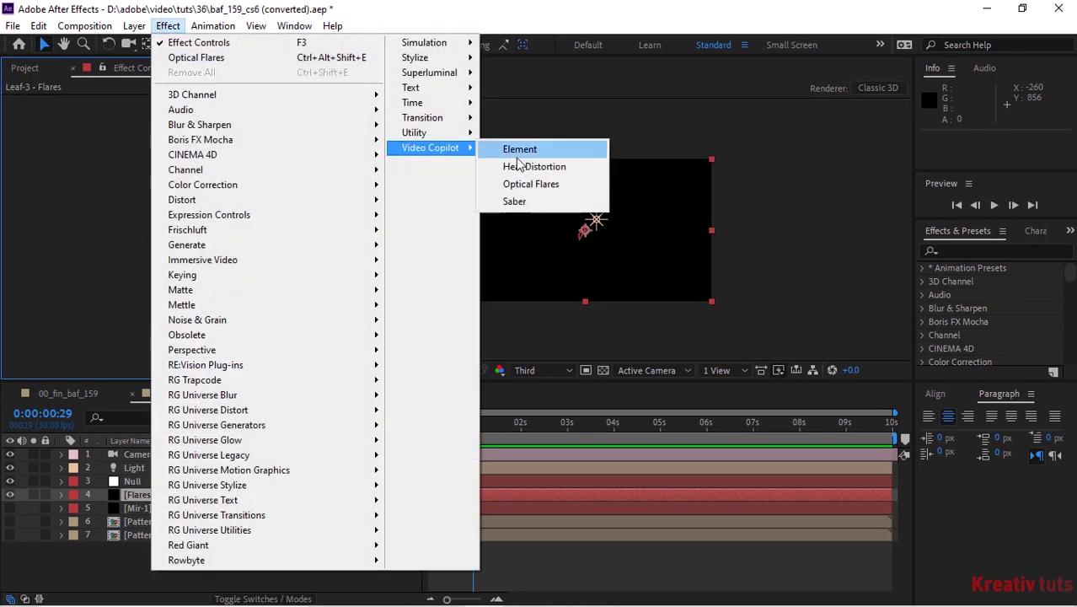
{"action": "left_click", "coordinate": [536, 186]}
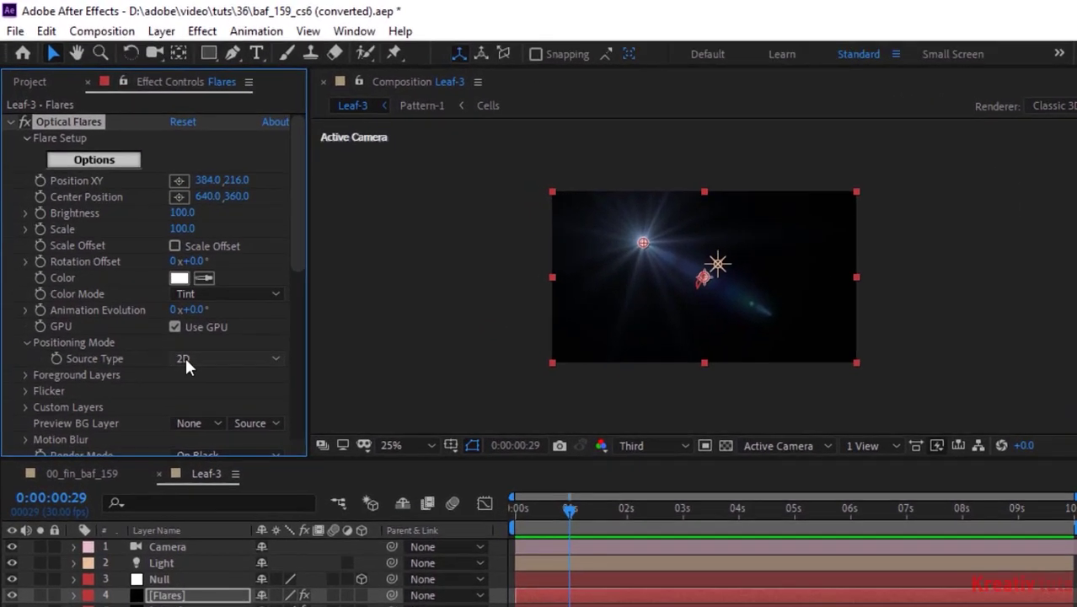
{"action": "left_click", "coordinate": [209, 179]}
{"action": "type", "text": "640"}
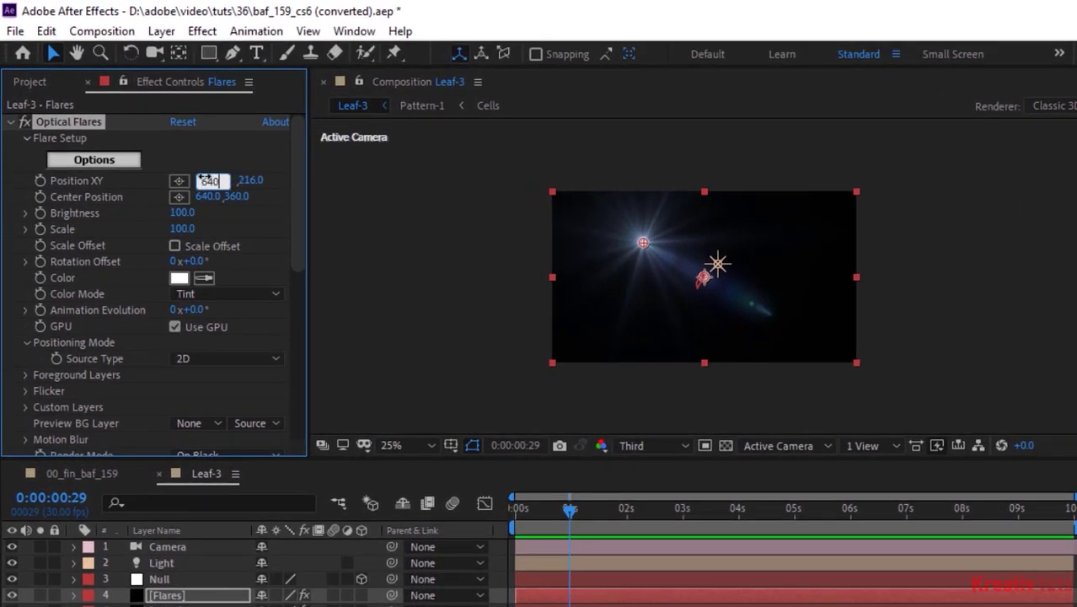
{"action": "key", "text": "Tab"}
{"action": "key", "text": "BackSpace"}
{"action": "type", "text": "-246"}
{"action": "key", "text": "Return"}
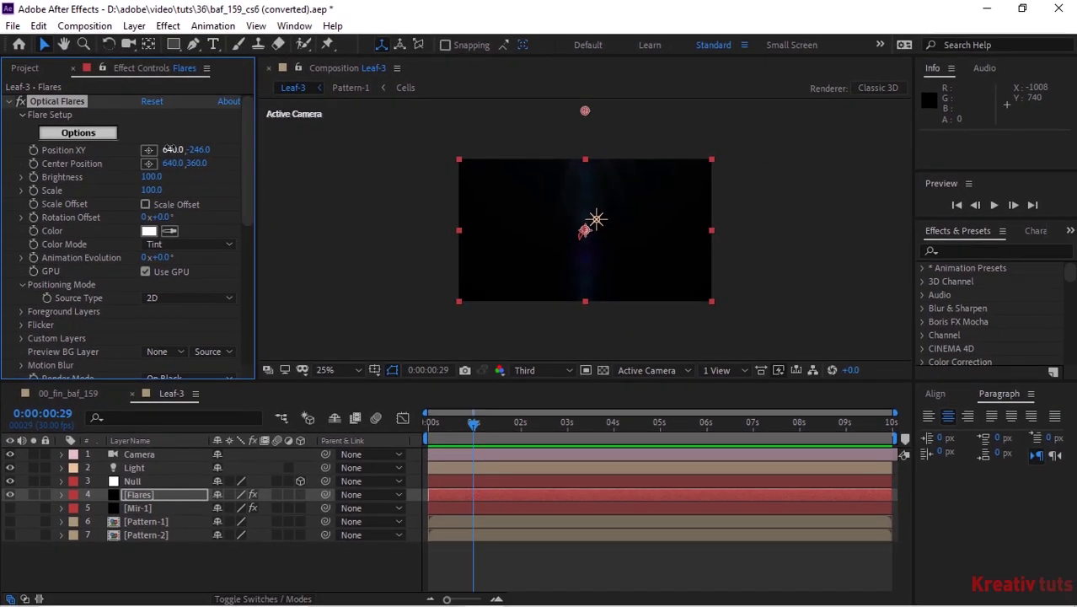
Start an expression on the Optical Flares Brightness that references this.layer("Light").
{"action": "left_click", "coordinate": [35, 176], "text": "alt"}
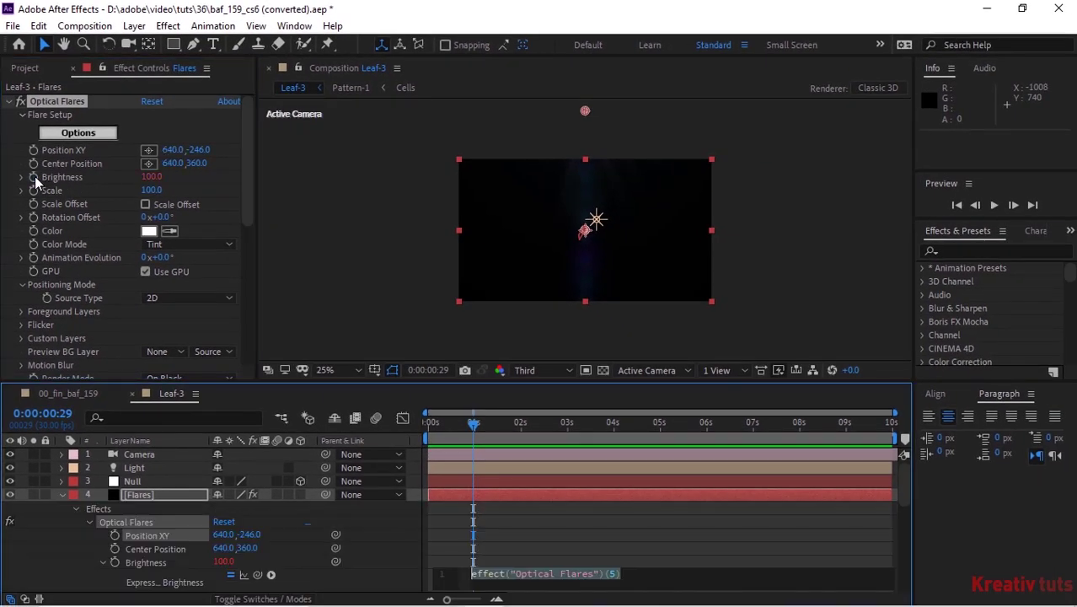
{"action": "type", "text": "this"}
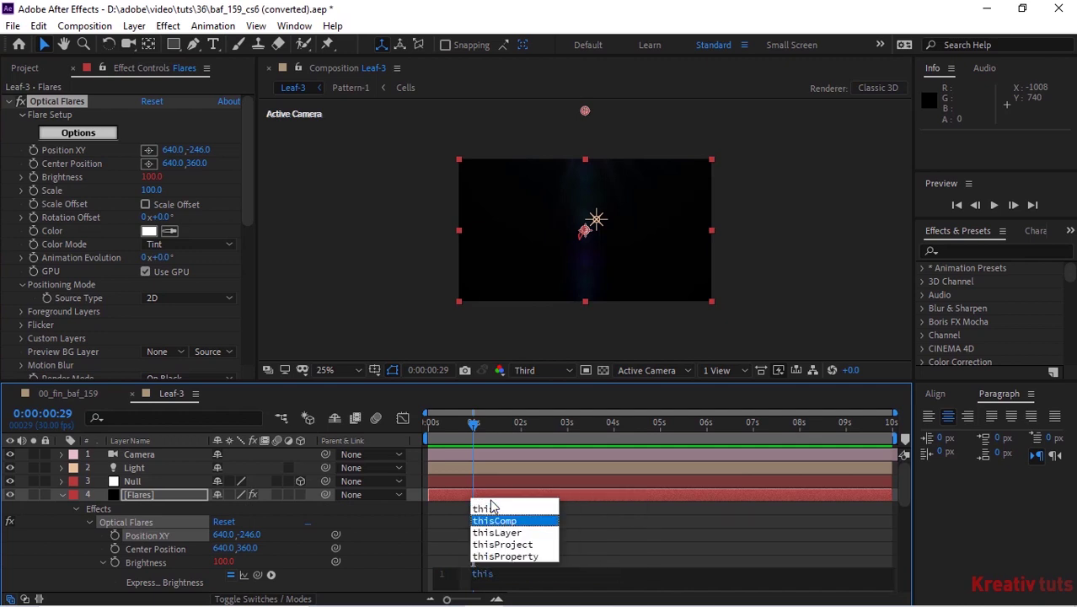
{"action": "type", "text": ".la"}
{"action": "key", "text": "Return"}
{"action": "key", "text": "BackSpace"}
{"action": "key", "text": "BackSpace"}
{"action": "key", "text": "ctrl+z"}
{"action": "key", "text": "ctrl+z"}
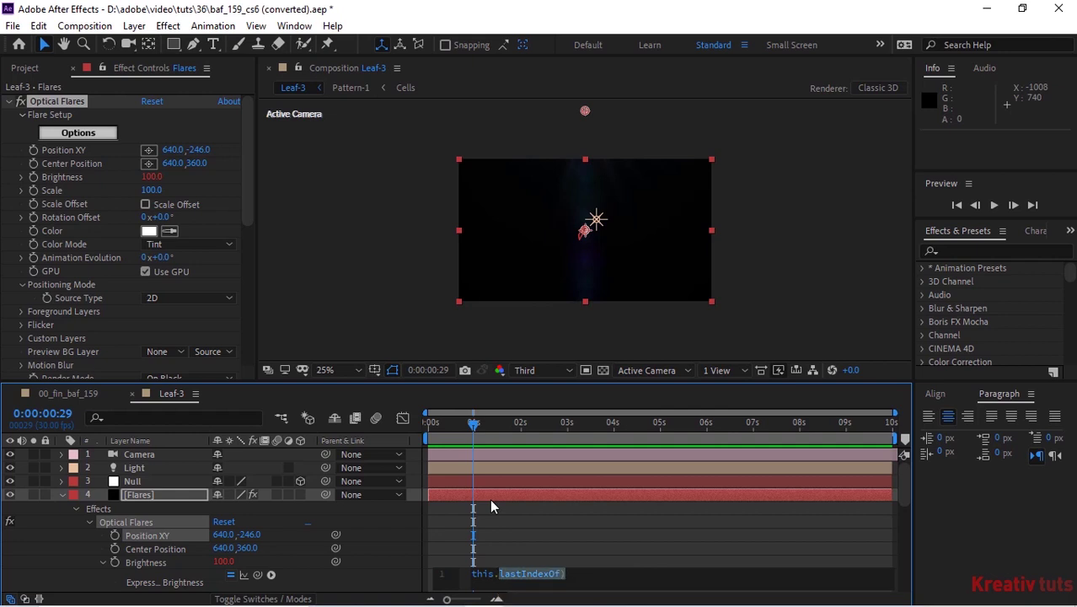
{"action": "type", "text": "layer"}
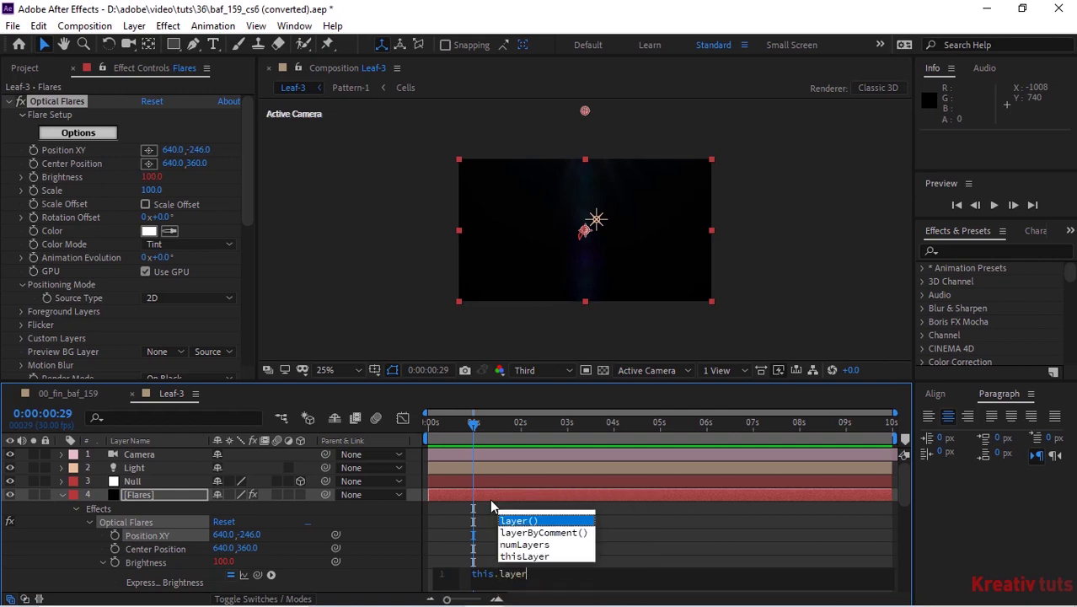
{"action": "key", "text": "Return"}
{"action": "type", "text": "\""}
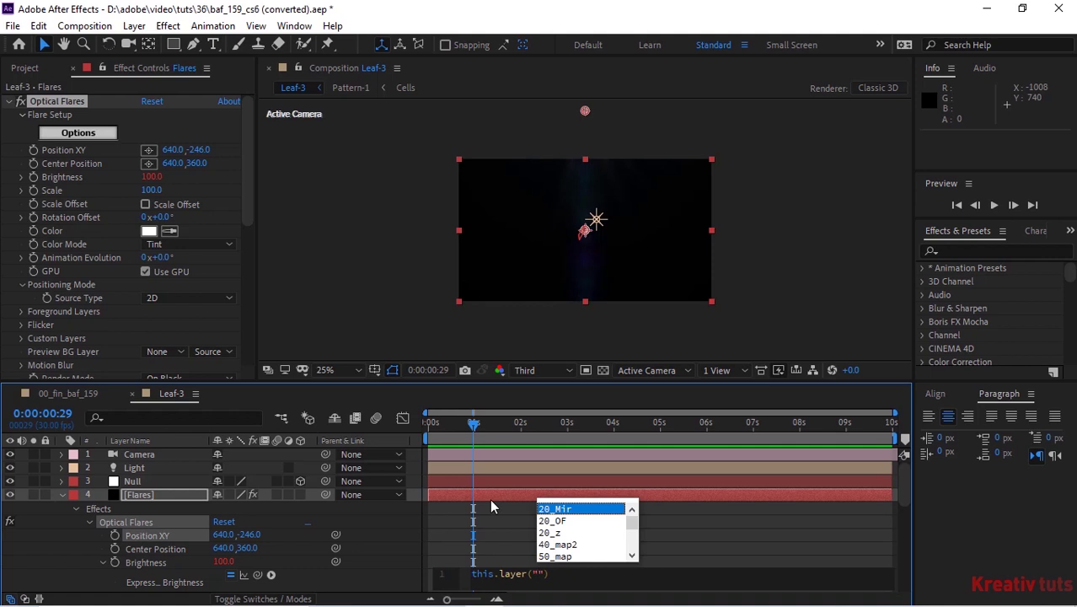
{"action": "type", "text": "Li"}
{"action": "key", "text": "Return"}
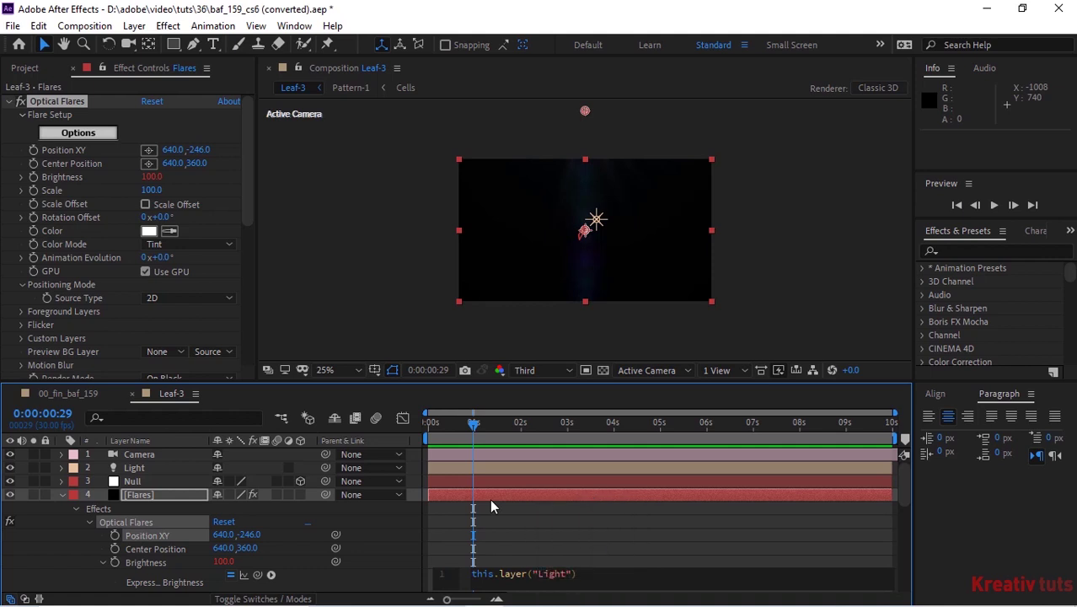
Complete the Brightness expression with .lightOption.intensity/2, apply it and collapse the property.
{"action": "type", "text": ").lig"}
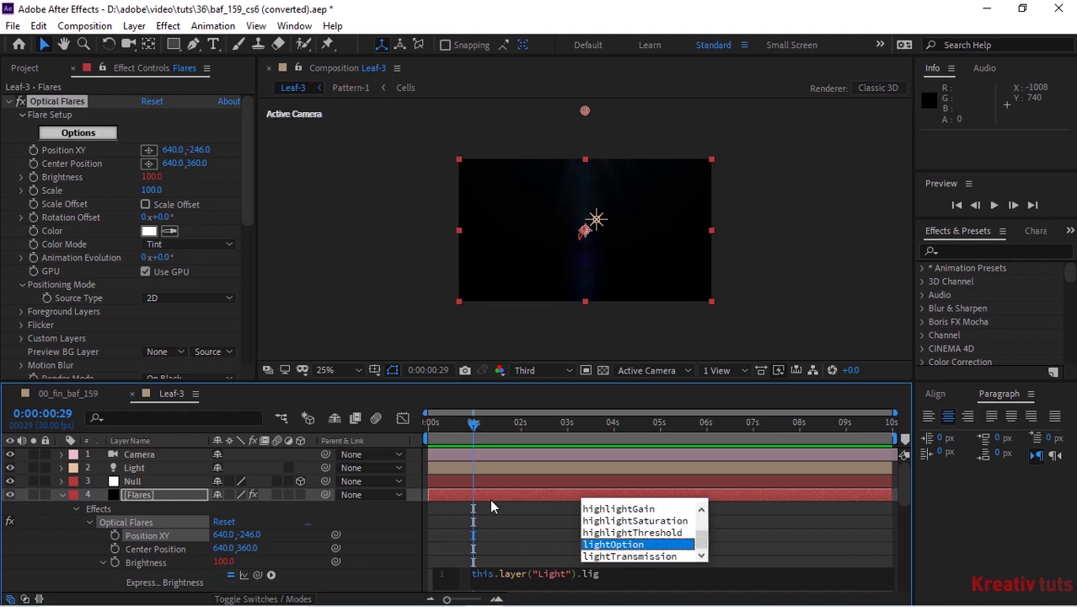
{"action": "key", "text": "Return"}
{"action": "type", "text": ".in"}
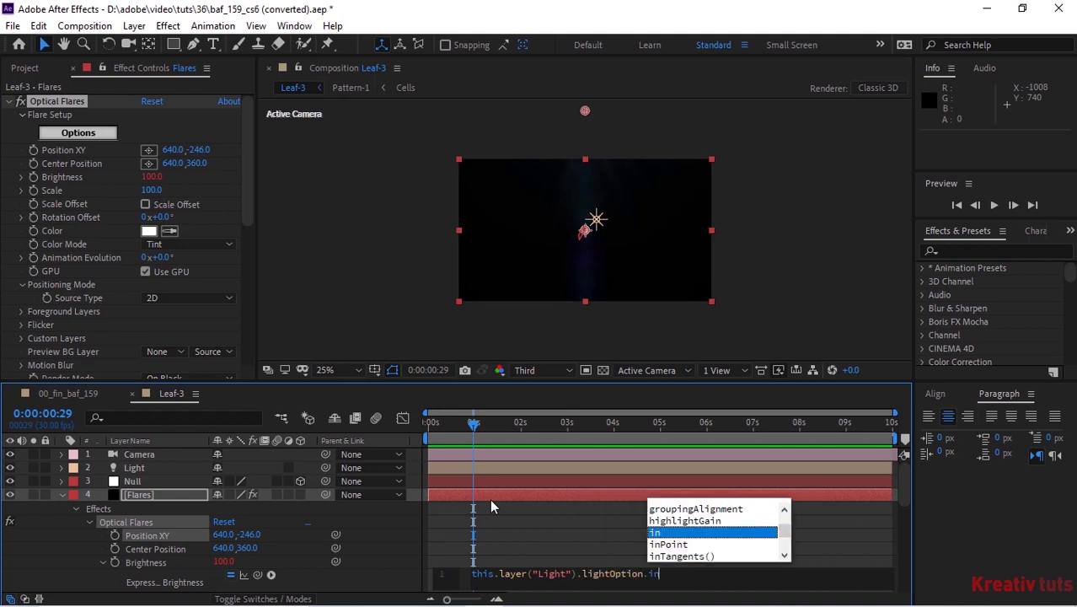
{"action": "type", "text": "te"}
{"action": "key", "text": "Return"}
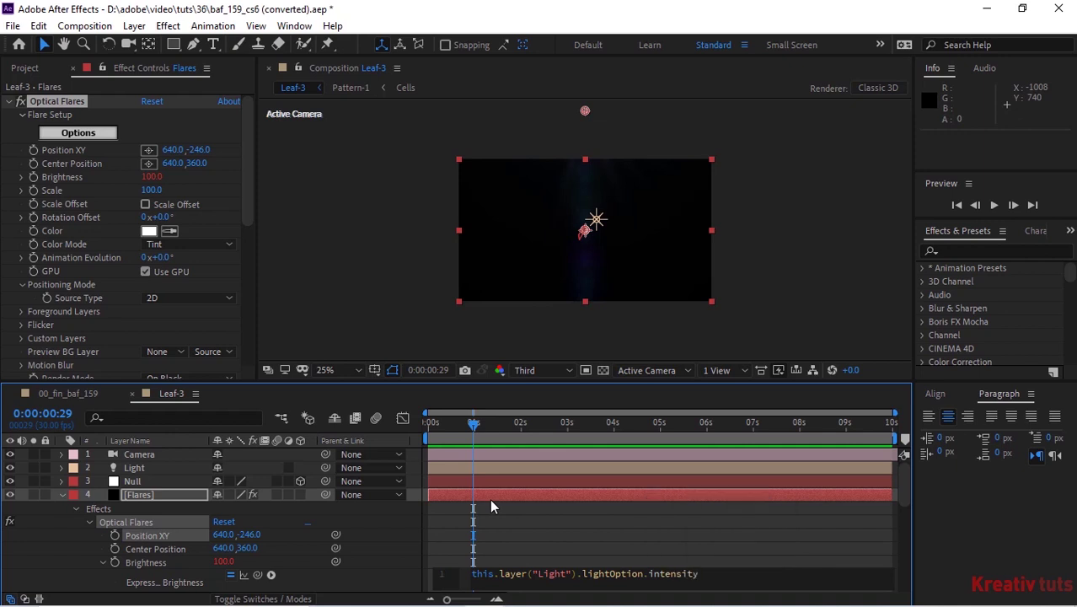
{"action": "type", "text": "/2"}
{"action": "left_click", "coordinate": [387, 548]}
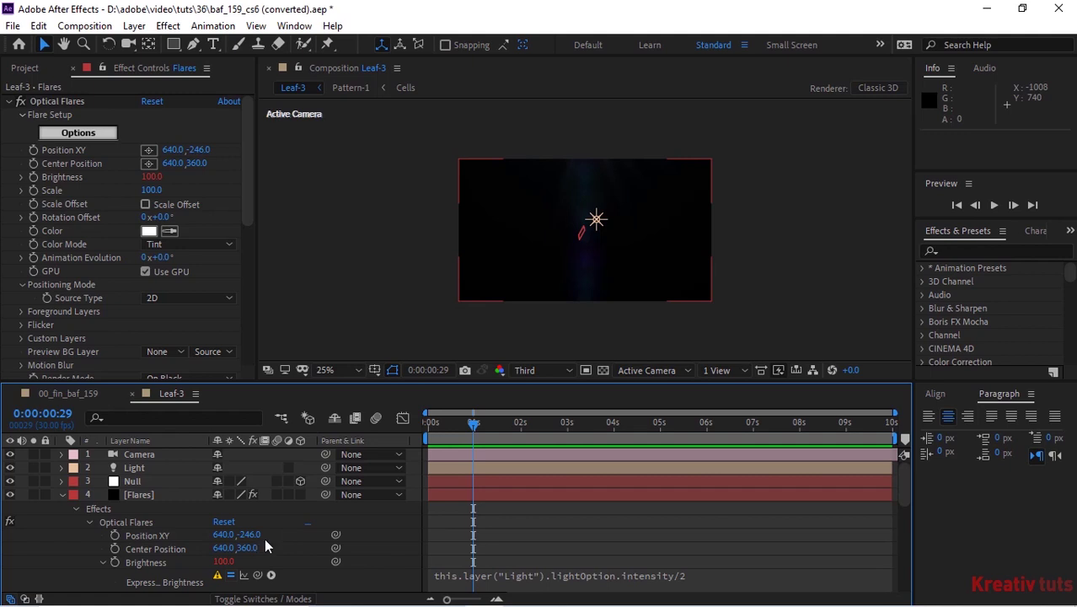
{"action": "left_click", "coordinate": [100, 561]}
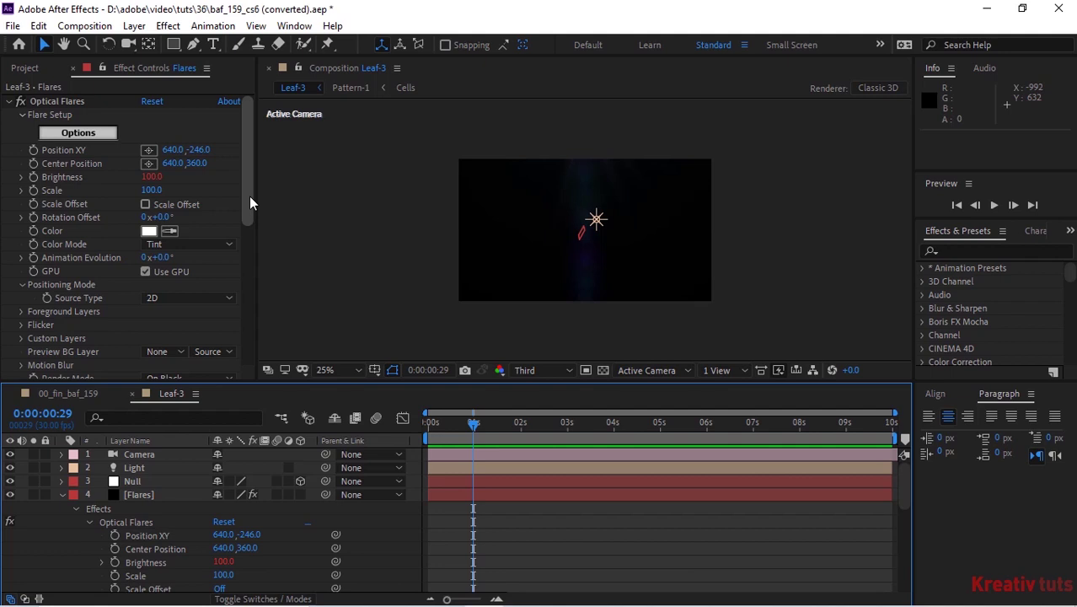
Set the Optical Flares Scale to 180.
{"action": "left_click", "coordinate": [150, 190]}
{"action": "type", "text": "180"}
{"action": "key", "text": "Return"}
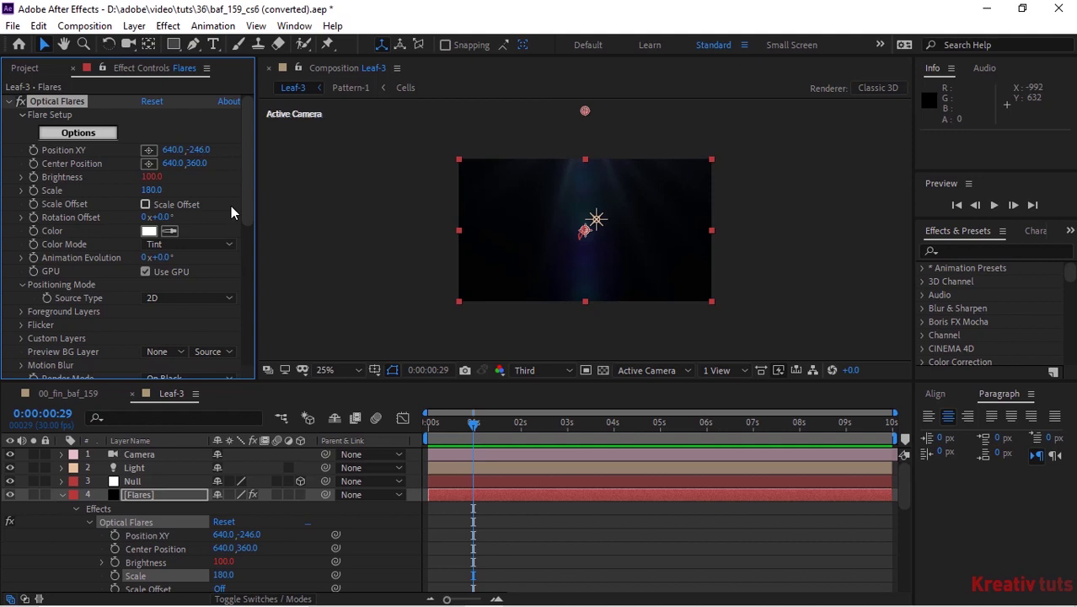
Tint the flare a warm cream by setting its color to hue 35 and saturation 26%.
{"action": "left_click", "coordinate": [150, 235]}
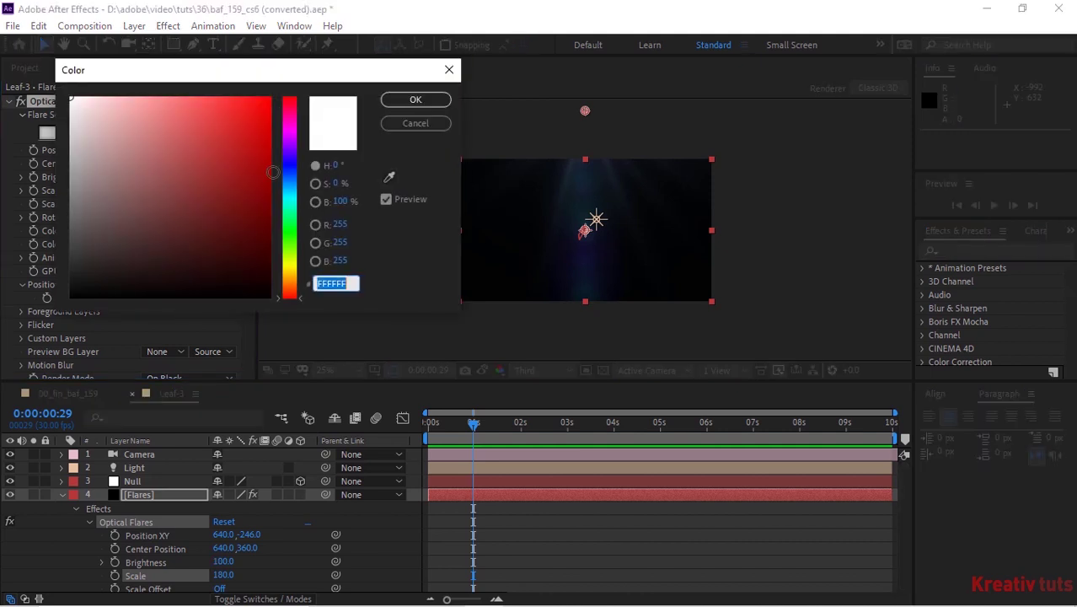
{"action": "left_click", "coordinate": [332, 165]}
{"action": "type", "text": "35"}
{"action": "key", "text": "Tab"}
{"action": "type", "text": "26"}
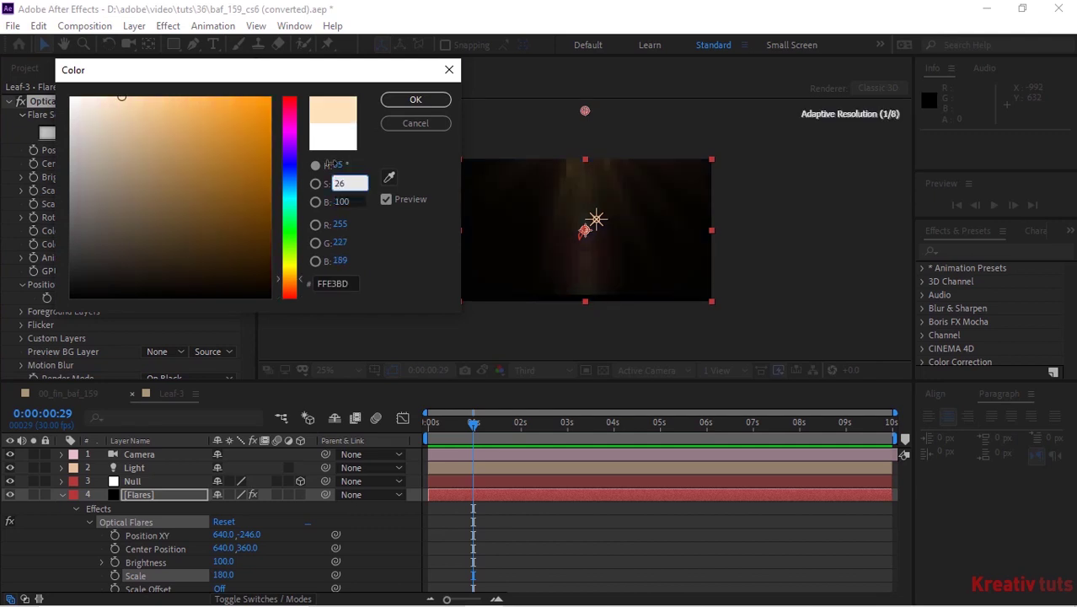
{"action": "key", "text": "Tab"}
{"action": "key", "text": "Return"}
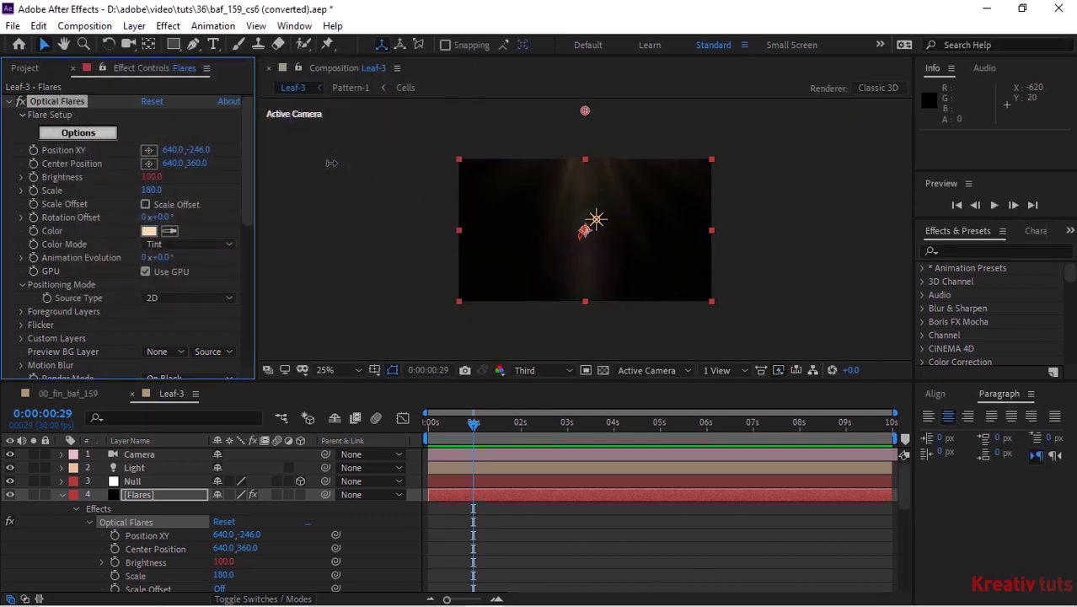
Set the flare's Source Type to 3D and review its foreground layer, flicker, custom layer and Render Mode options.
{"action": "left_click", "coordinate": [195, 297]}
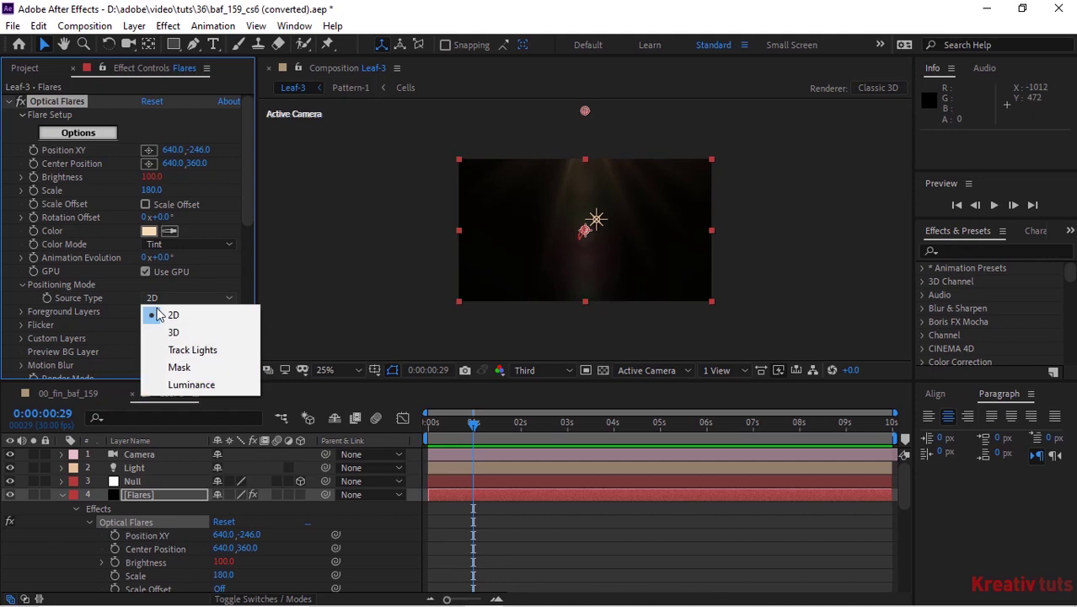
{"action": "left_click", "coordinate": [168, 333]}
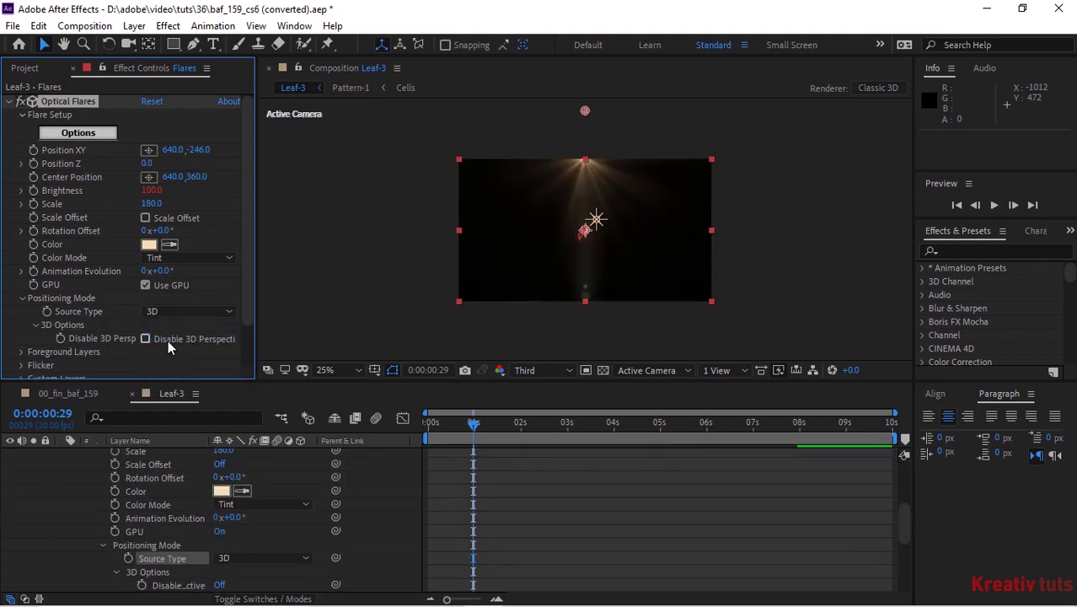
{"action": "left_click", "coordinate": [22, 351]}
{"action": "scroll", "coordinate": [24, 315], "scroll_direction": "down", "scroll_amount": 2}
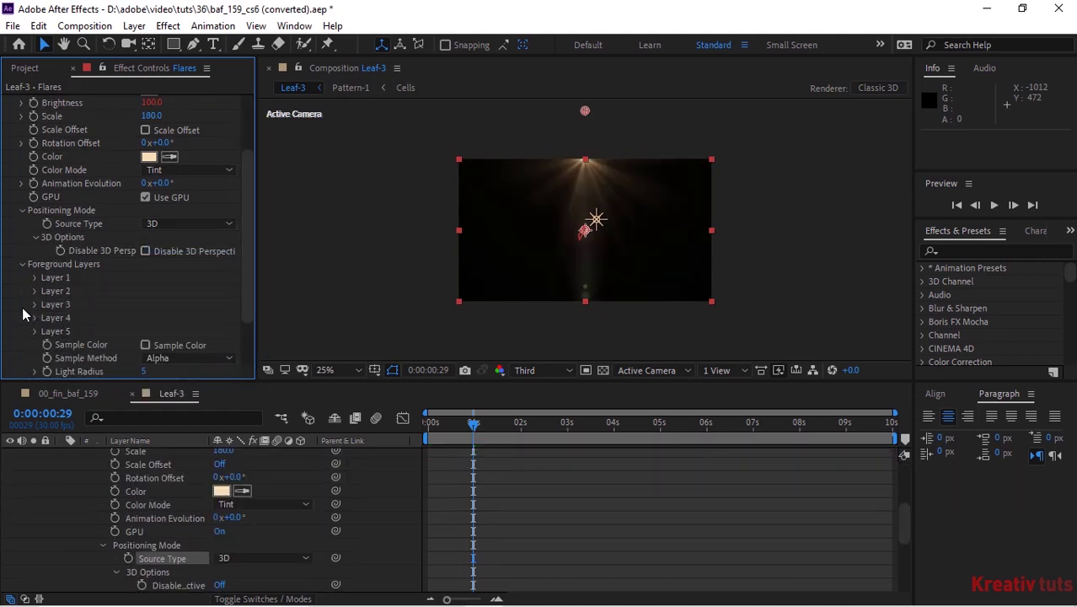
{"action": "left_click", "coordinate": [22, 264]}
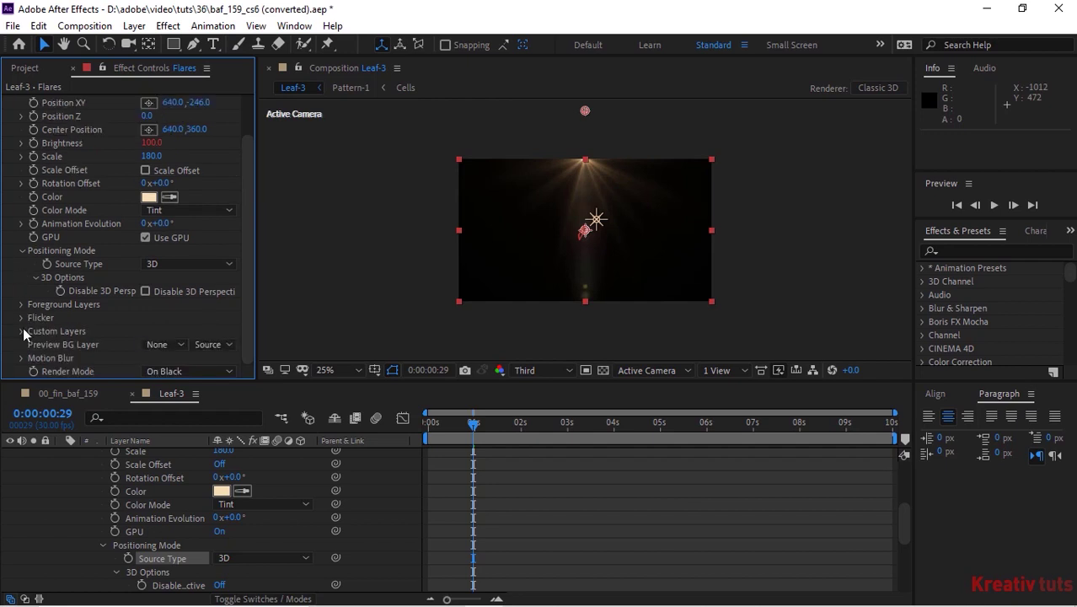
{"action": "left_click", "coordinate": [21, 331]}
{"action": "left_click", "coordinate": [22, 306]}
{"action": "left_click", "coordinate": [22, 317]}
{"action": "left_click", "coordinate": [22, 308]}
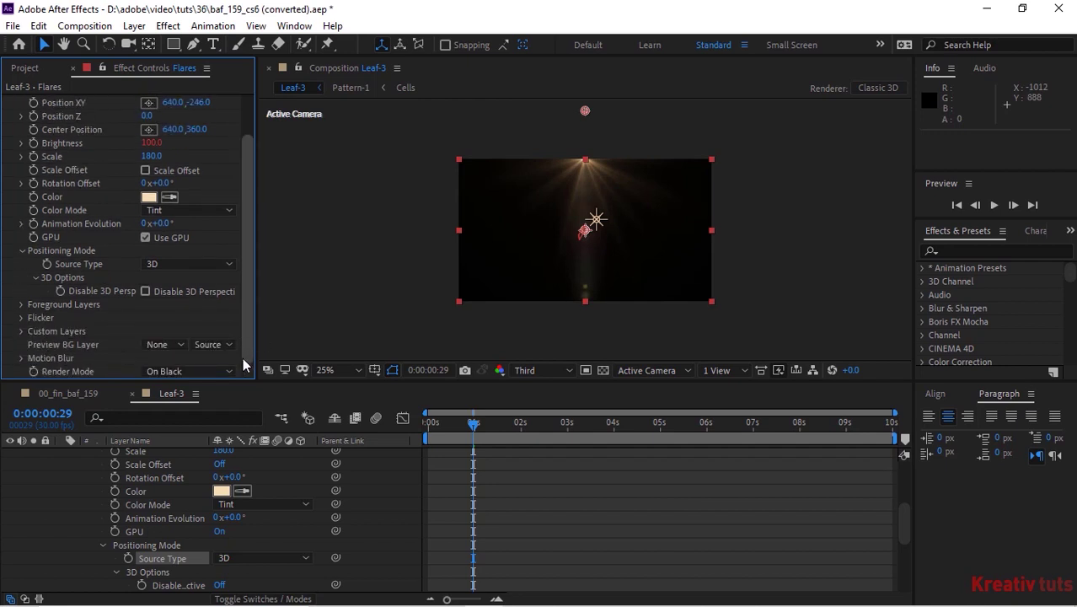
{"action": "left_click", "coordinate": [193, 372]}
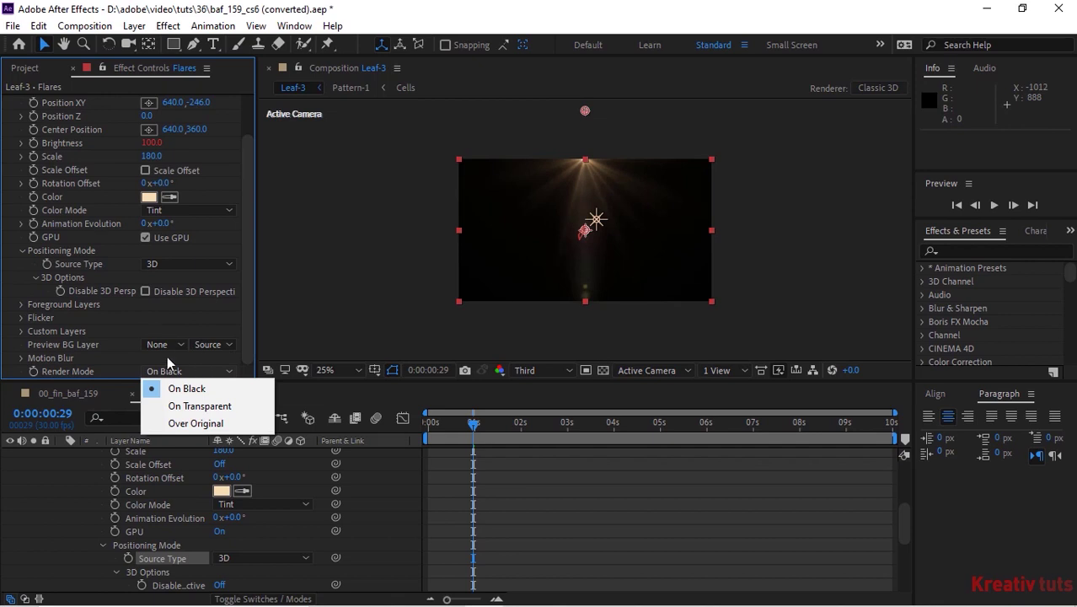
{"action": "left_click", "coordinate": [167, 359]}
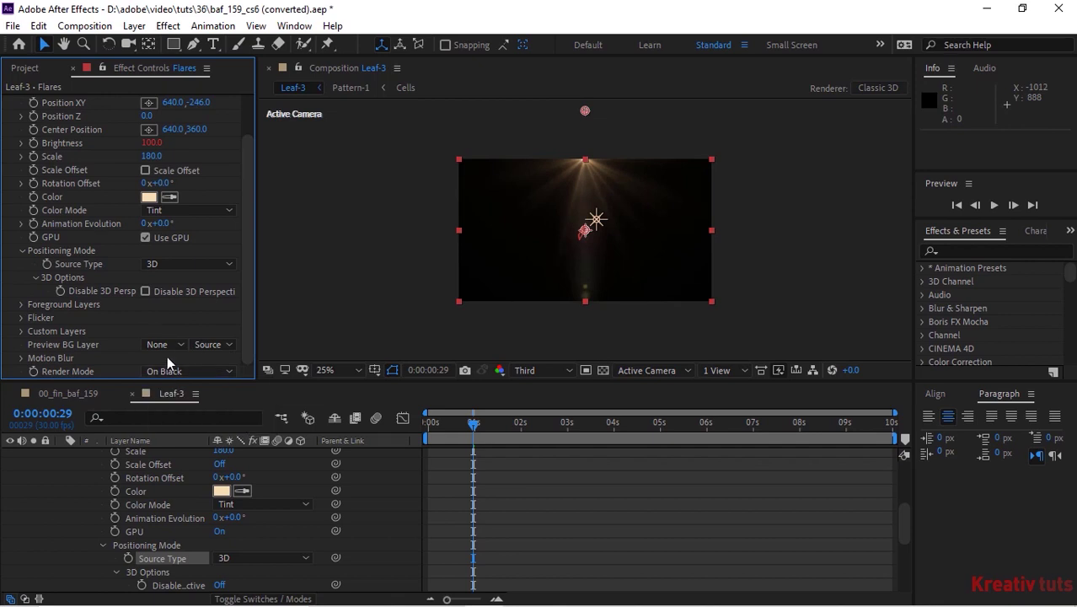
Show the Front view and correct the Brightness expression to thisComp.layer("Light").lightOption.intensity/2.
{"action": "key", "text": "F10"}
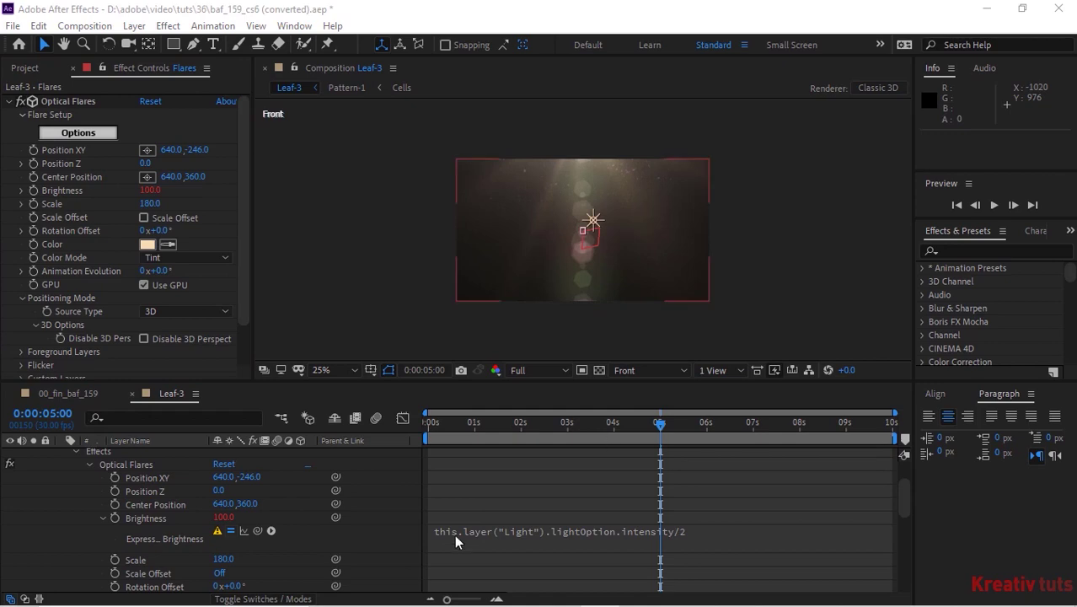
{"action": "left_click", "coordinate": [494, 530]}
{"action": "type", "text": "C"}
{"action": "key", "text": "Return"}
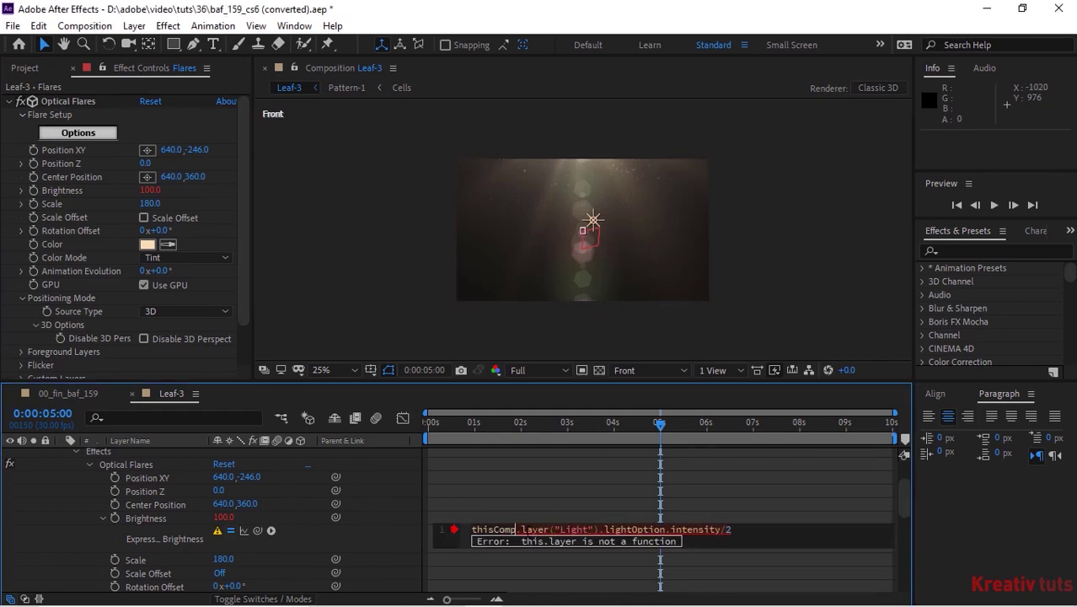
{"action": "key", "text": "KP_Enter"}
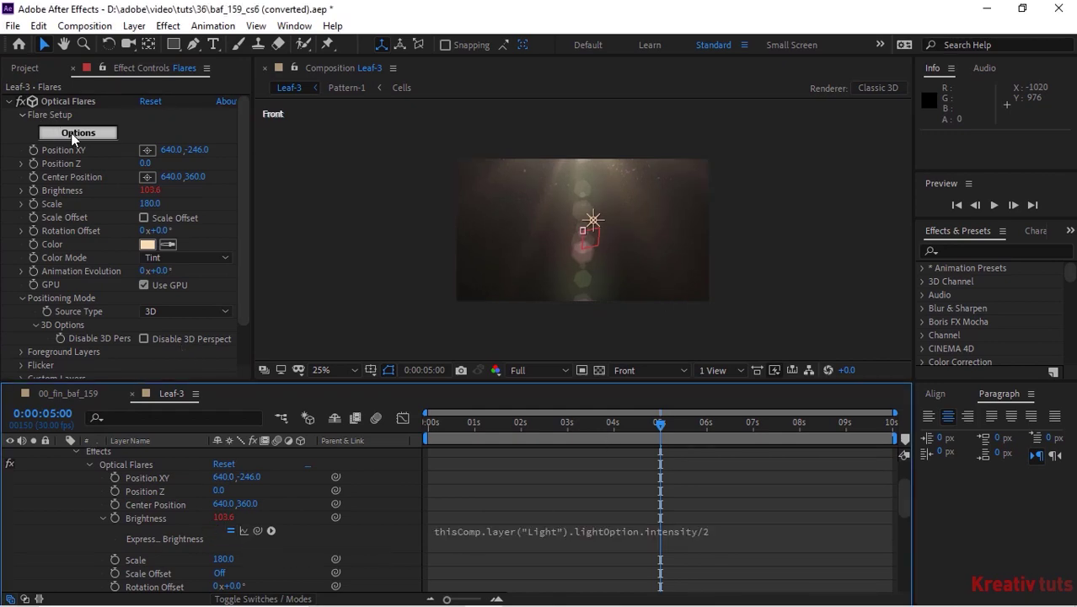
Inspect the Glint element and the global parameters in the Optical Flares options, and accept the setup.
{"action": "left_click", "coordinate": [71, 132]}
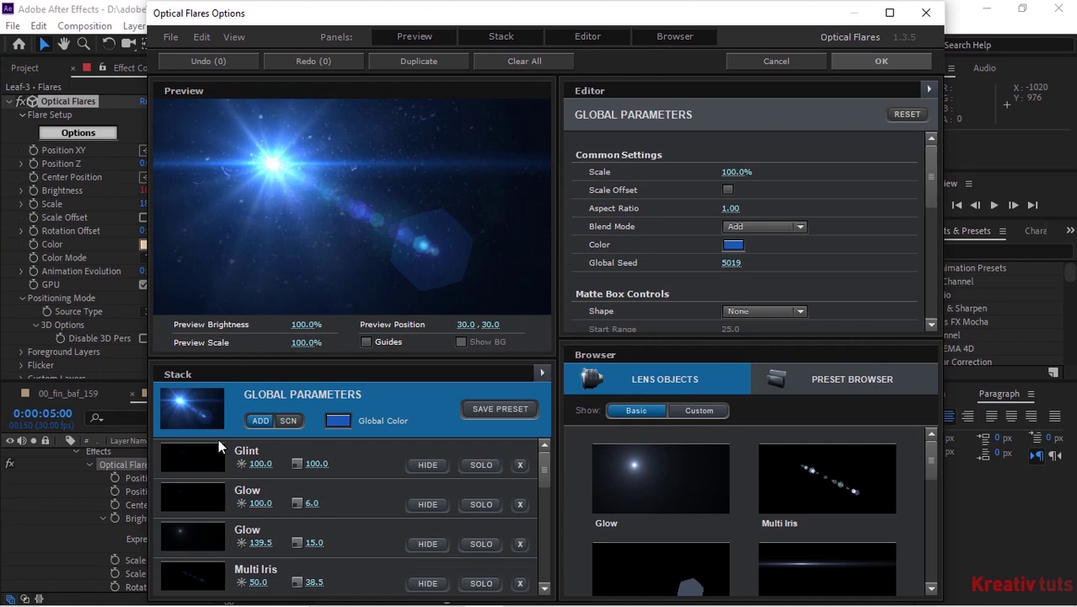
{"action": "left_click", "coordinate": [200, 465]}
{"action": "left_click", "coordinate": [204, 413]}
{"action": "left_click", "coordinate": [884, 63]}
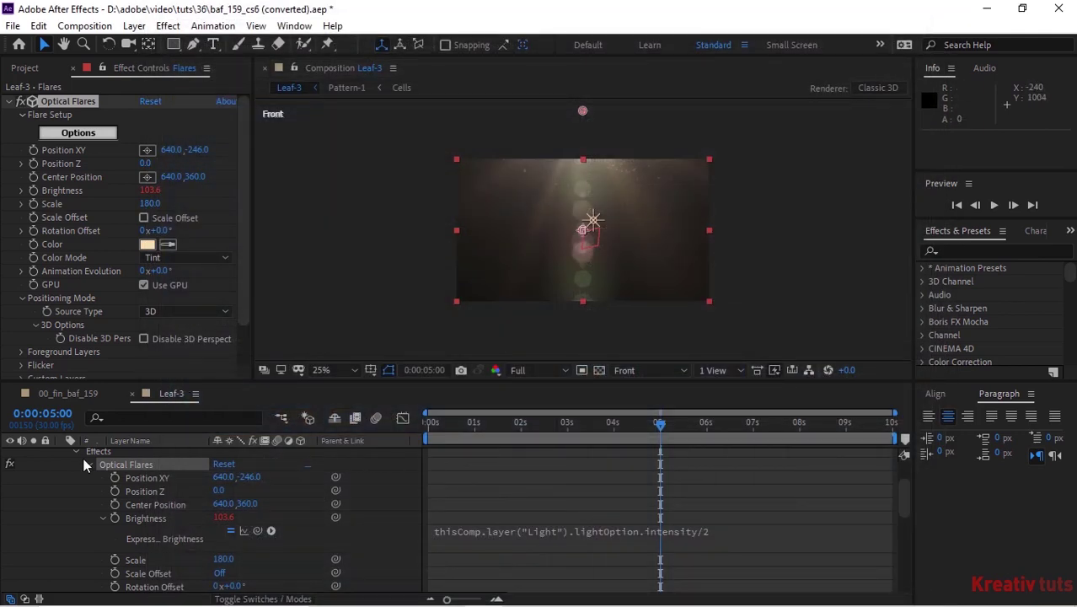
Collapse the properties of the Flares and Light layers and close the Leaf-3 composition.
{"action": "left_click", "coordinate": [89, 464]}
{"action": "left_click", "coordinate": [61, 495]}
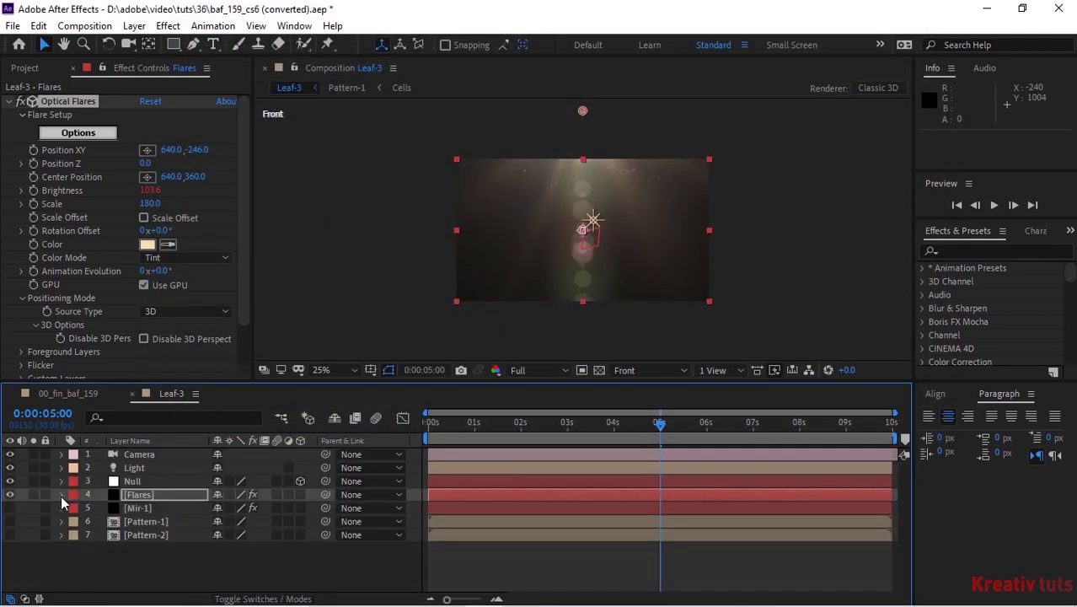
{"action": "left_click", "coordinate": [61, 467]}
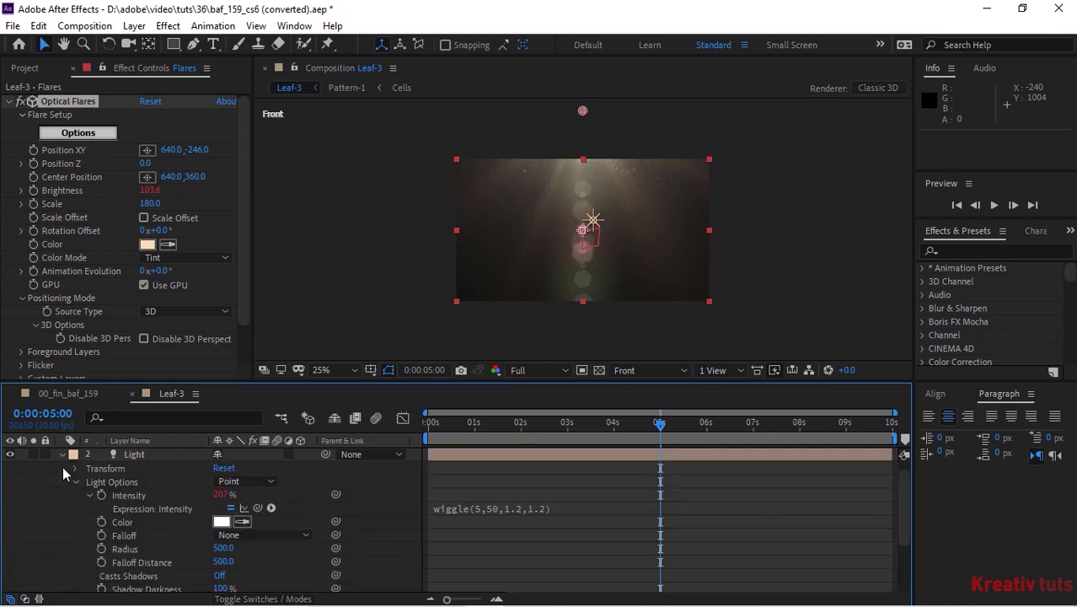
{"action": "left_click", "coordinate": [88, 495]}
{"action": "left_click", "coordinate": [76, 481]}
{"action": "left_click", "coordinate": [272, 598]}
{"action": "left_click", "coordinate": [132, 392]}
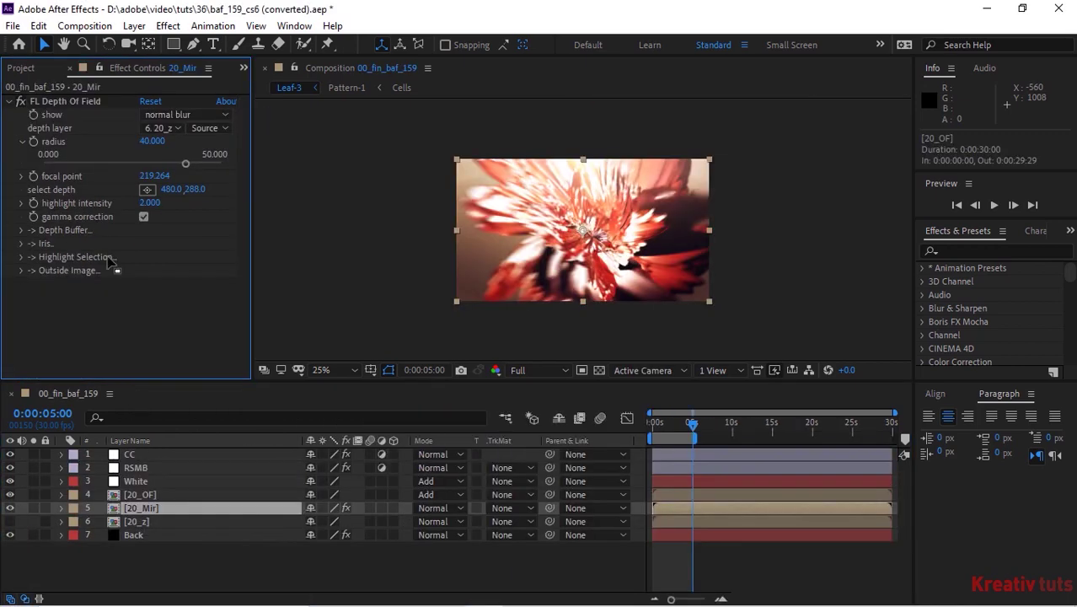
Create a new composition named Final, keeping the 1280 x 720, 30 fps and ten-second settings.
{"action": "left_click", "coordinate": [108, 25]}
{"action": "left_click", "coordinate": [92, 42]}
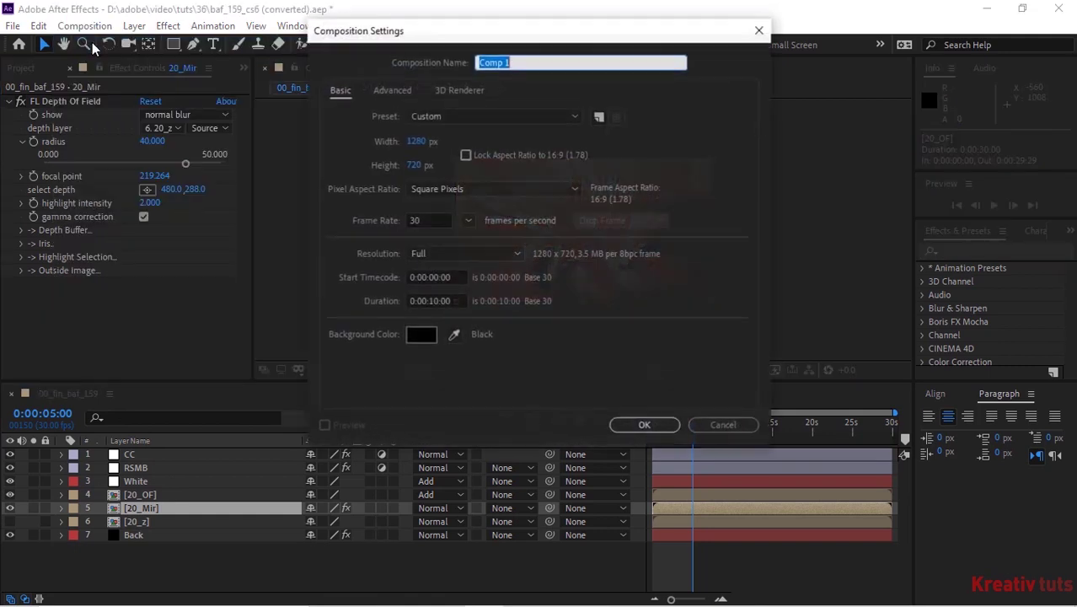
{"action": "type", "text": "Final"}
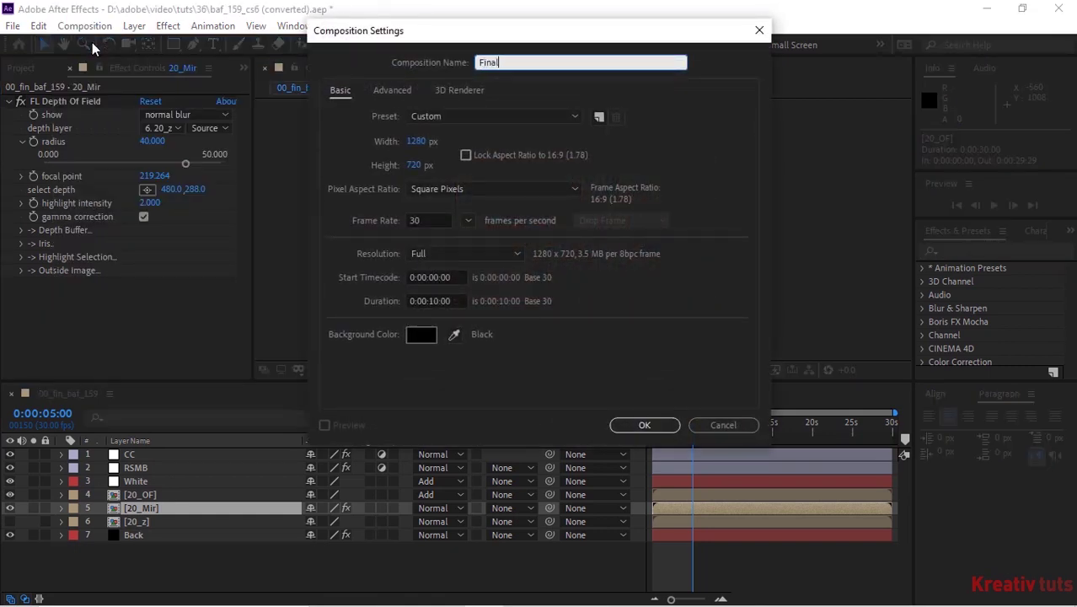
{"action": "key", "text": "Return"}
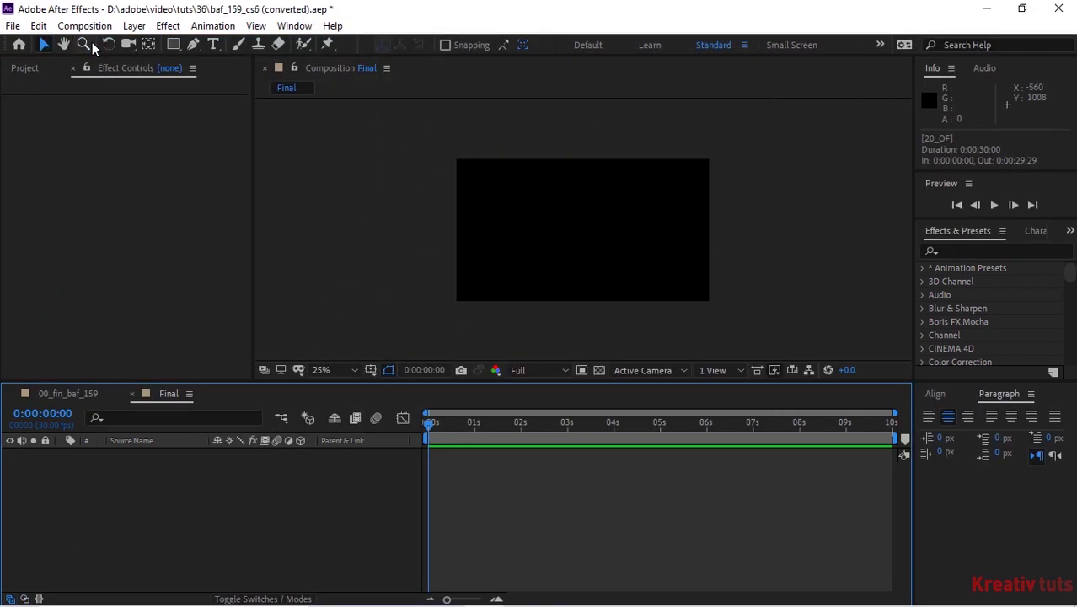
Add a black 1280 x 720 solid named BG to the Final composition.
{"action": "right_click", "coordinate": [114, 456]}
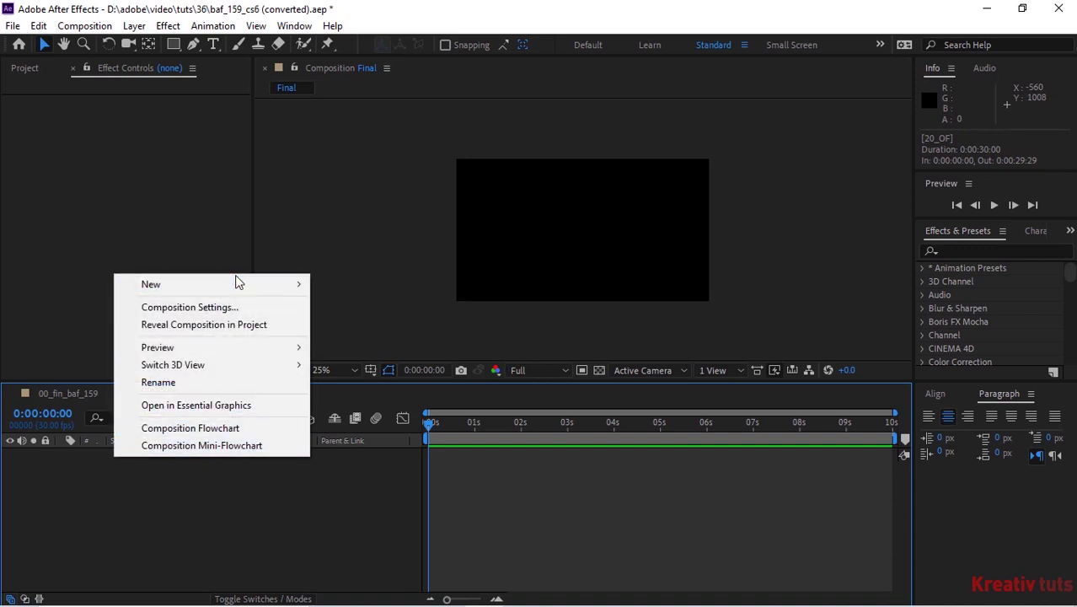
{"action": "mouse_move", "coordinate": [261, 284]}
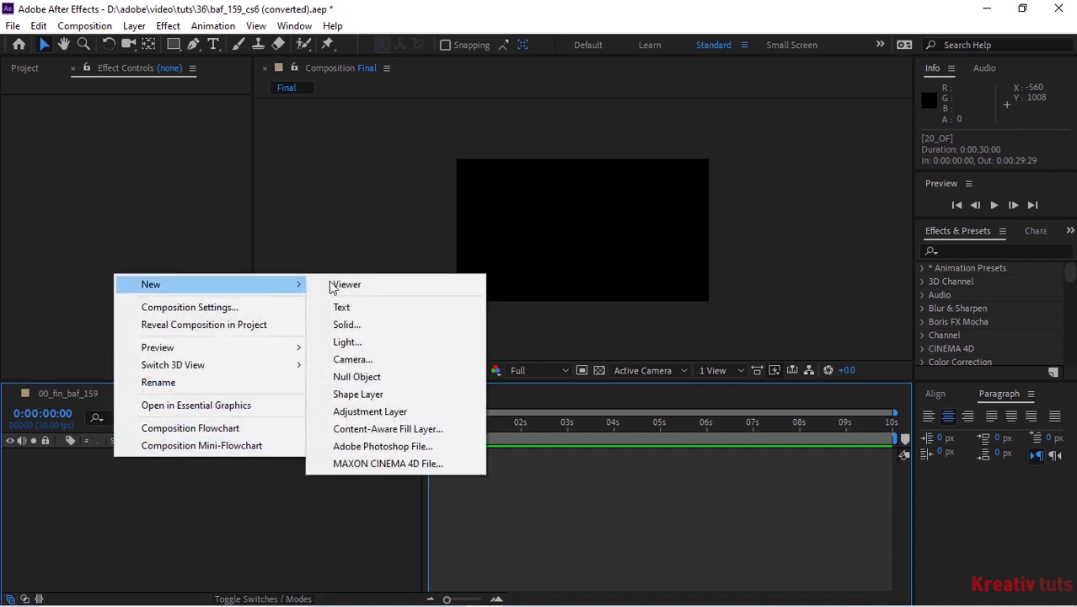
{"action": "left_click", "coordinate": [368, 328]}
{"action": "type", "text": "BG"}
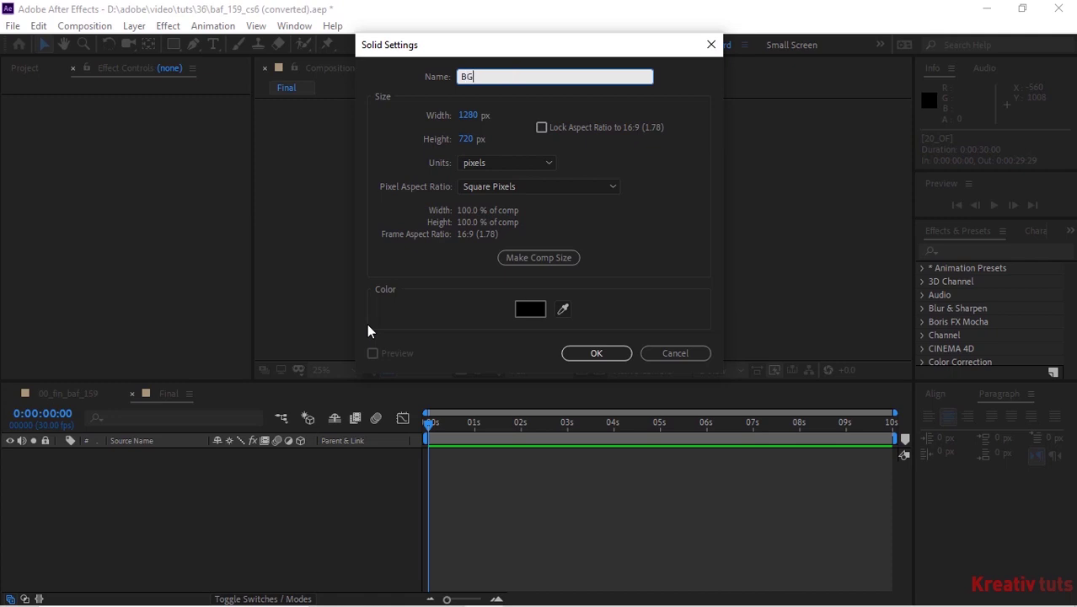
{"action": "key", "text": "Return"}
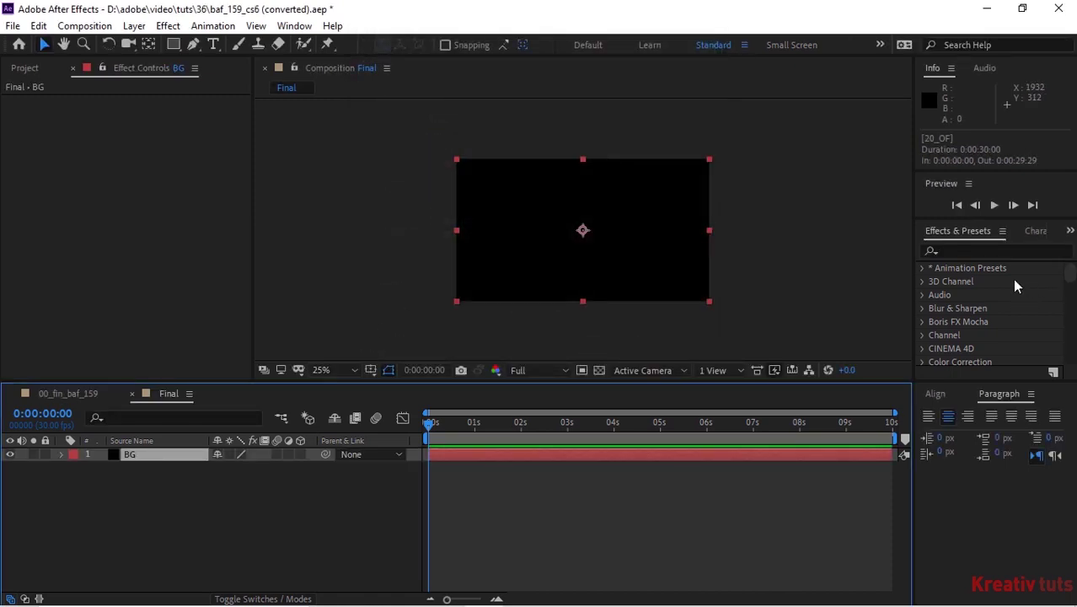
Find the 4-Color Gradient effect and apply it to the BG solid.
{"action": "left_click", "coordinate": [1024, 250]}
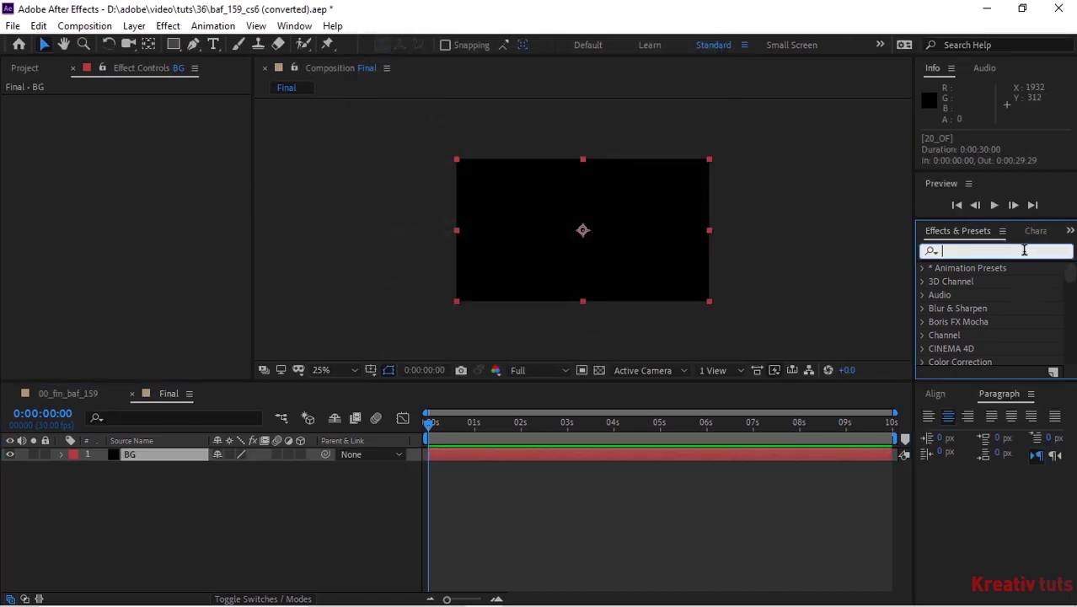
{"action": "type", "text": "color"}
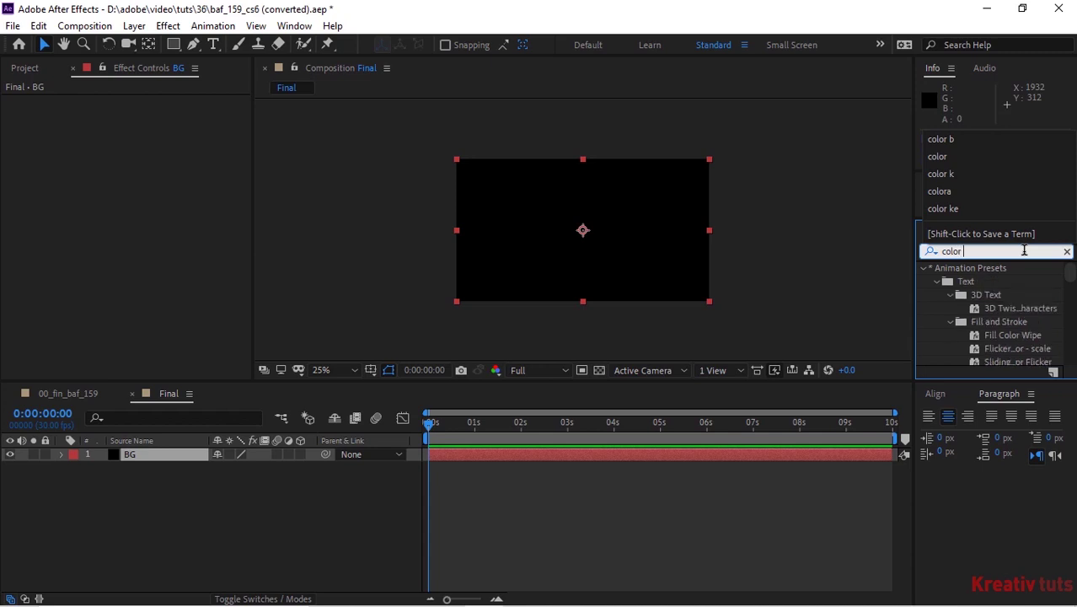
{"action": "type", "text": " g"}
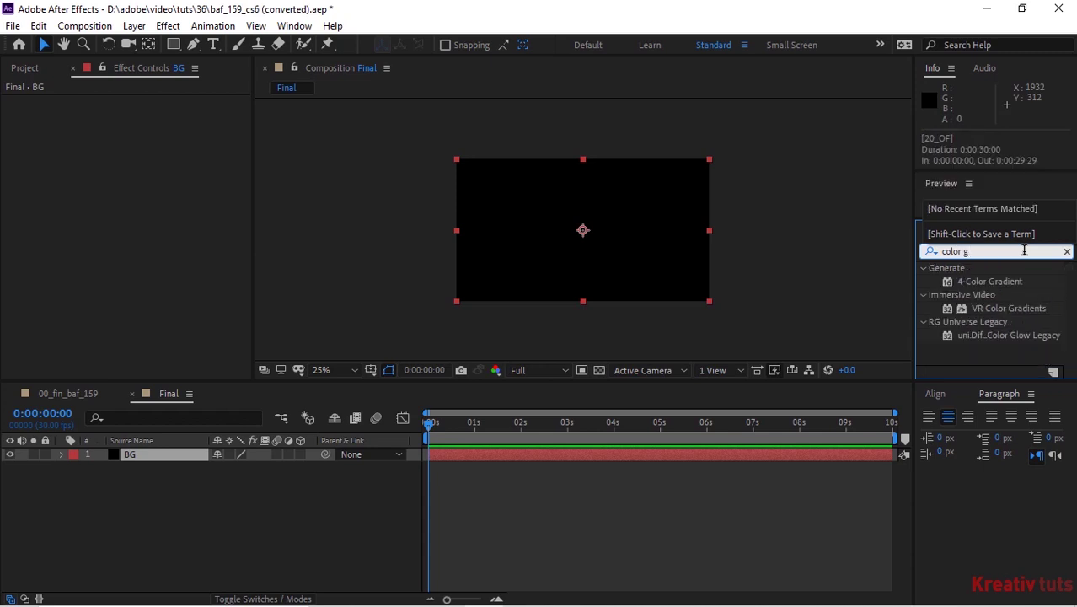
{"action": "left_click_drag", "start_coordinate": [992, 280], "coordinate": [632, 236]}
Set the gradient's Point 1 position to 760, -688.
{"action": "left_click", "coordinate": [170, 128]}
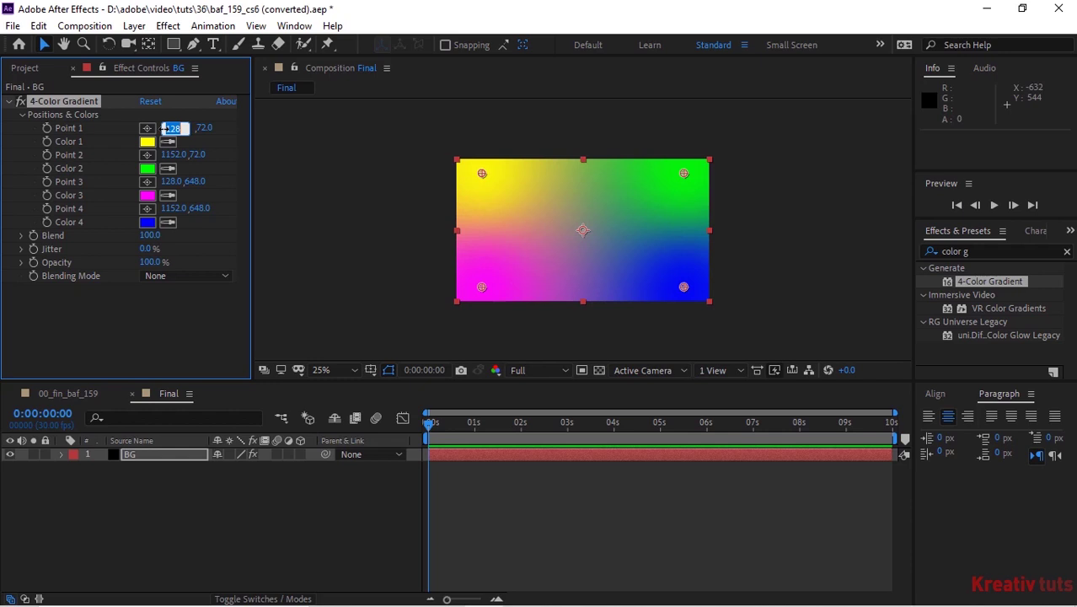
{"action": "type", "text": "760"}
{"action": "key", "text": "Tab"}
{"action": "type", "text": "-"}
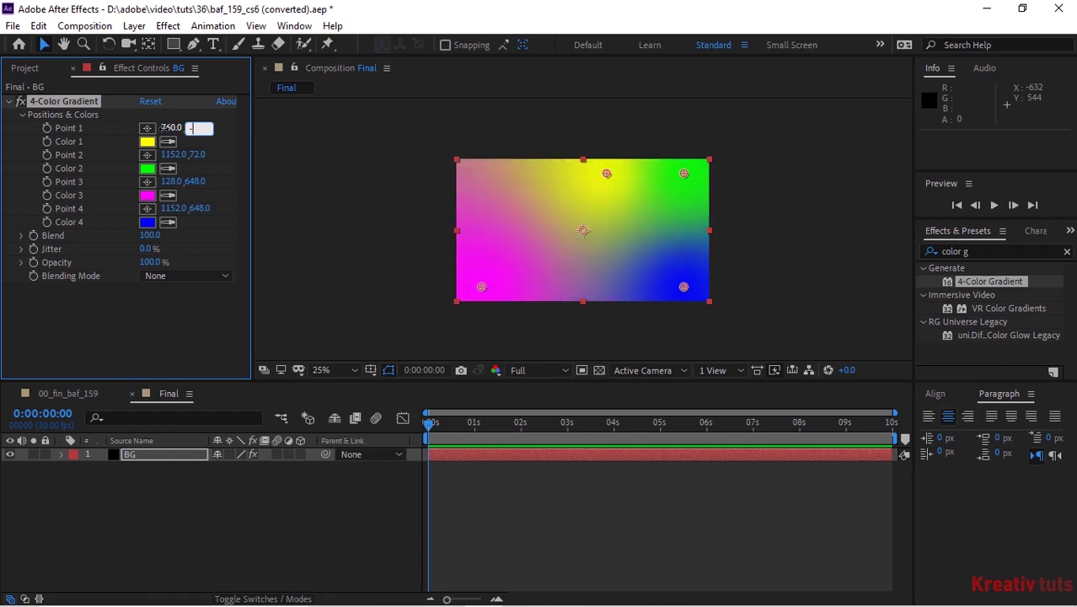
{"action": "type", "text": "688"}
{"action": "key", "text": "Return"}
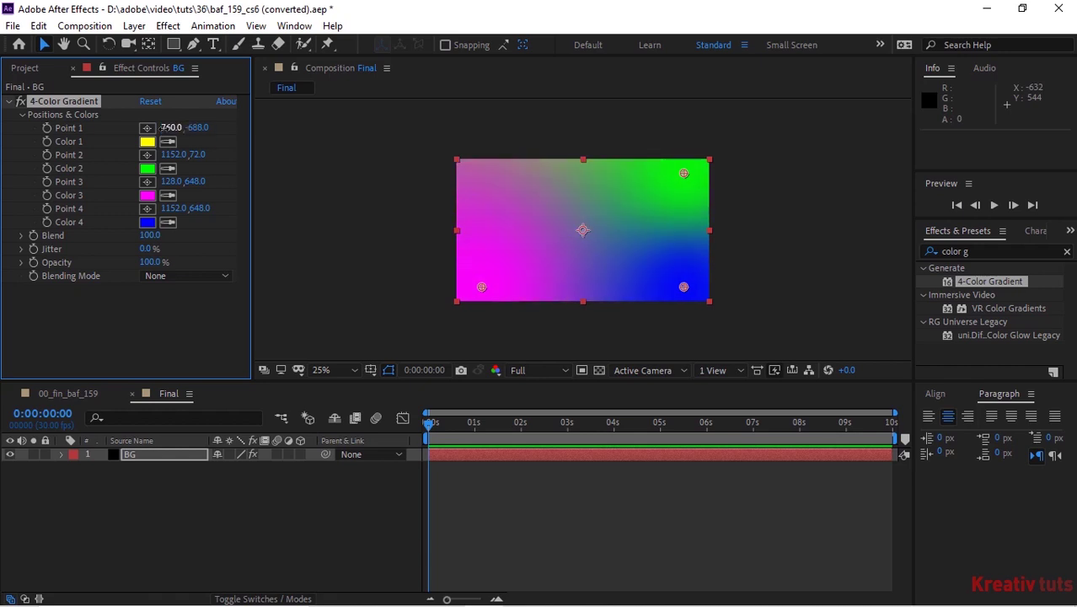
Change the gradient's Color 1 to white (FFFFFF).
{"action": "left_click", "coordinate": [147, 141]}
{"action": "left_click_drag", "start_coordinate": [150, 144], "coordinate": [67, 51]}
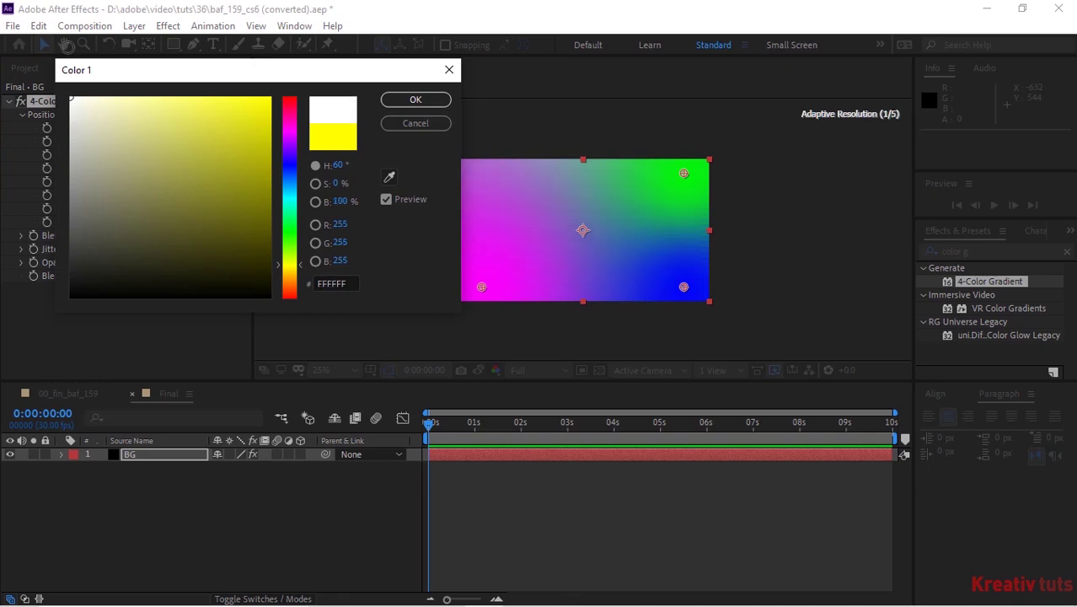
{"action": "left_click", "coordinate": [410, 102]}
Set the gradient's Point 2 position to 652, 356.
{"action": "left_click_drag", "start_coordinate": [175, 155], "coordinate": [168, 162]}
{"action": "left_click", "coordinate": [167, 162]}
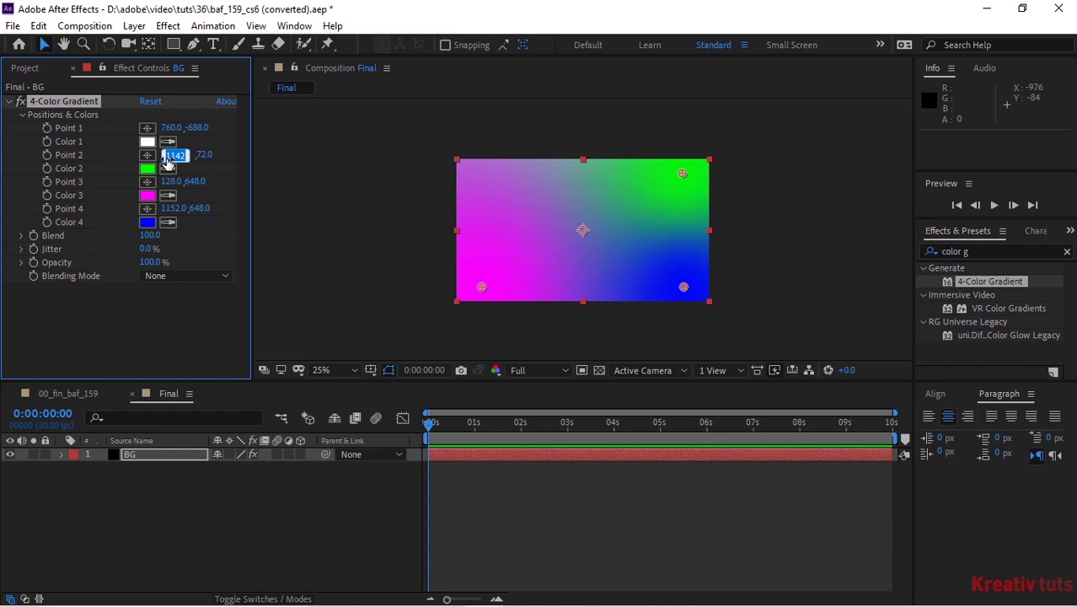
{"action": "type", "text": "652"}
{"action": "key", "text": "Tab"}
{"action": "type", "text": "356"}
{"action": "key", "text": "Return"}
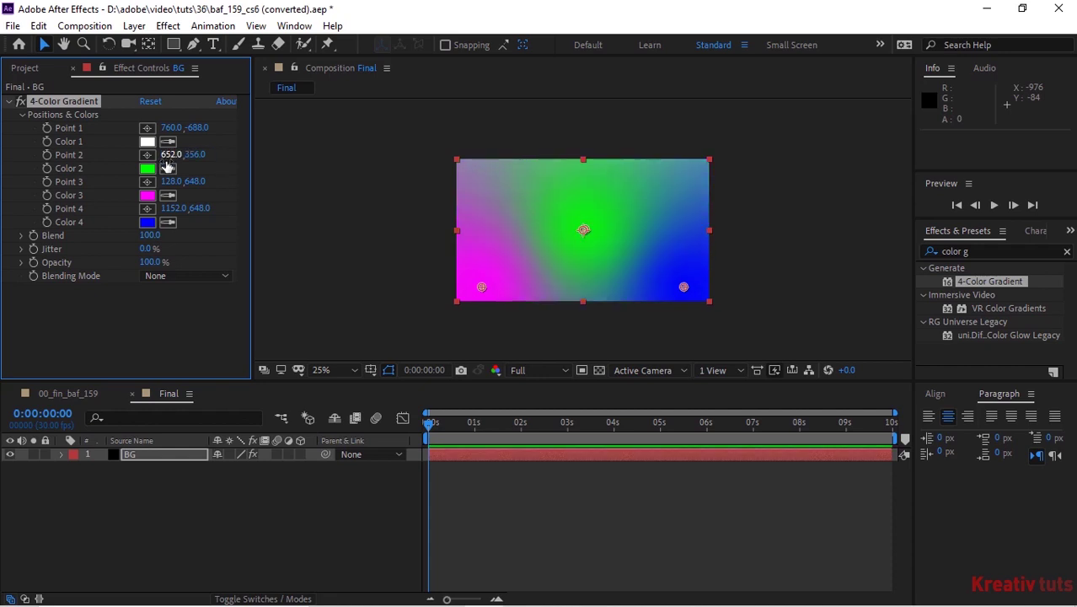
Change the gradient's Color 2 to a muted beige and Color 3 to a near-black grey.
{"action": "left_click", "coordinate": [144, 171]}
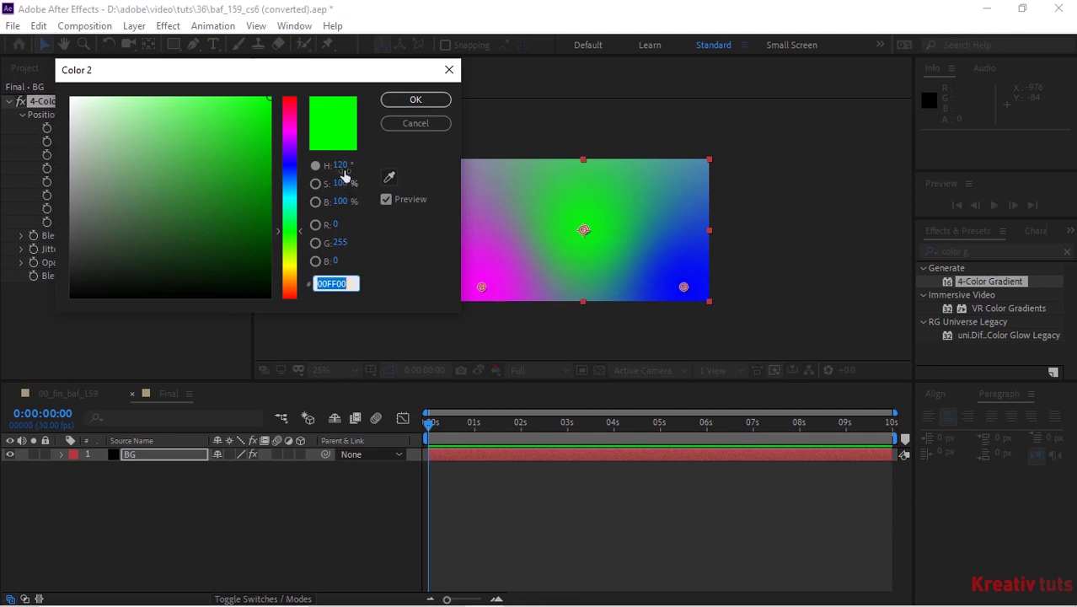
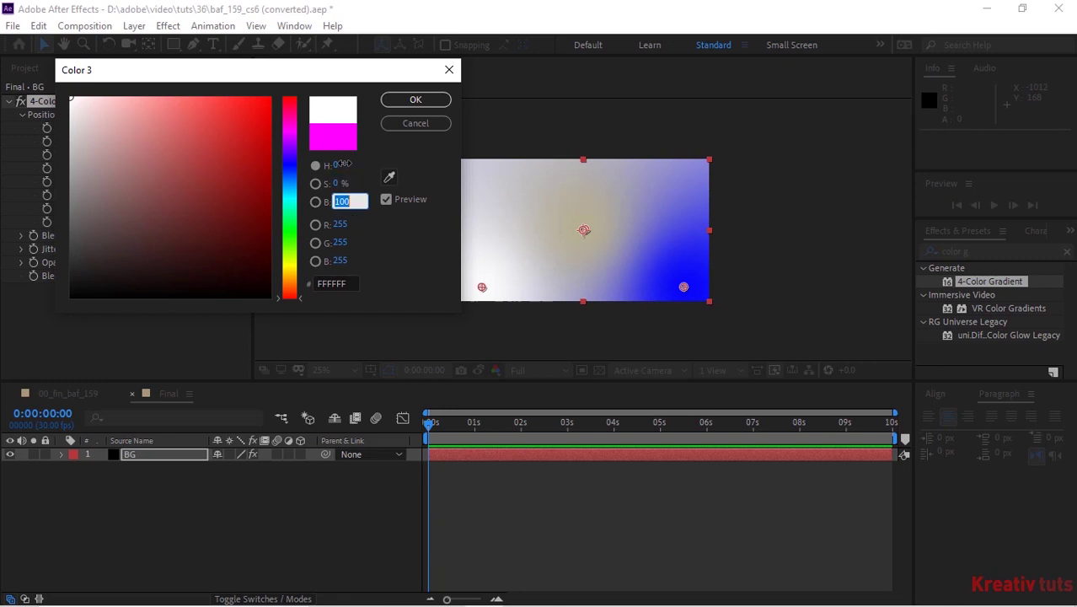
{"action": "type", "text": "0"}
{"action": "key", "text": "Return"}
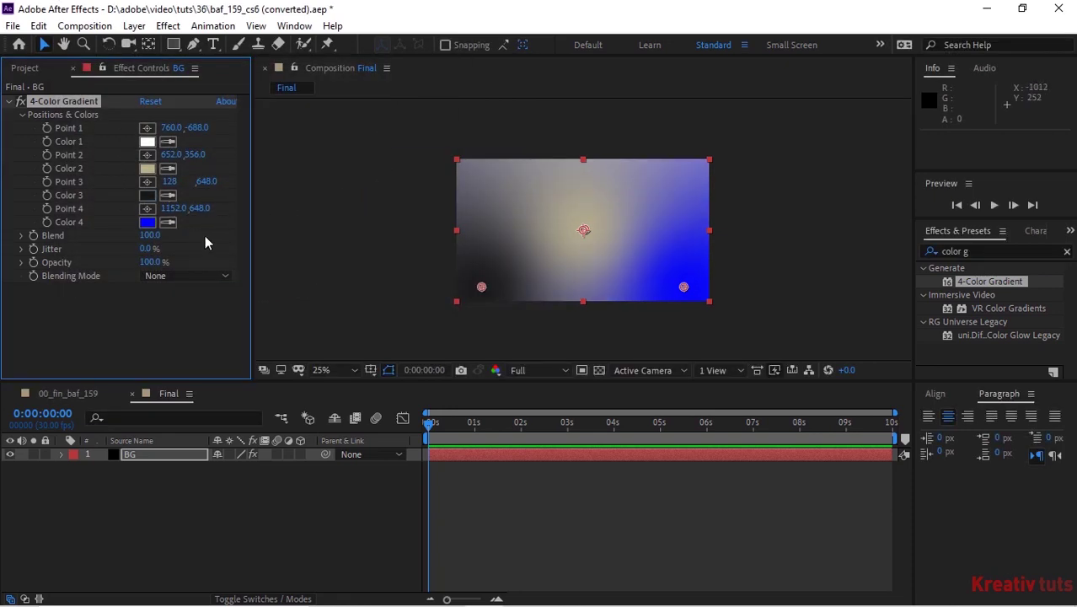
Set the gradient's Color 4 to hue 0, saturation 0% and brightness 5%.
{"action": "left_click", "coordinate": [150, 224]}
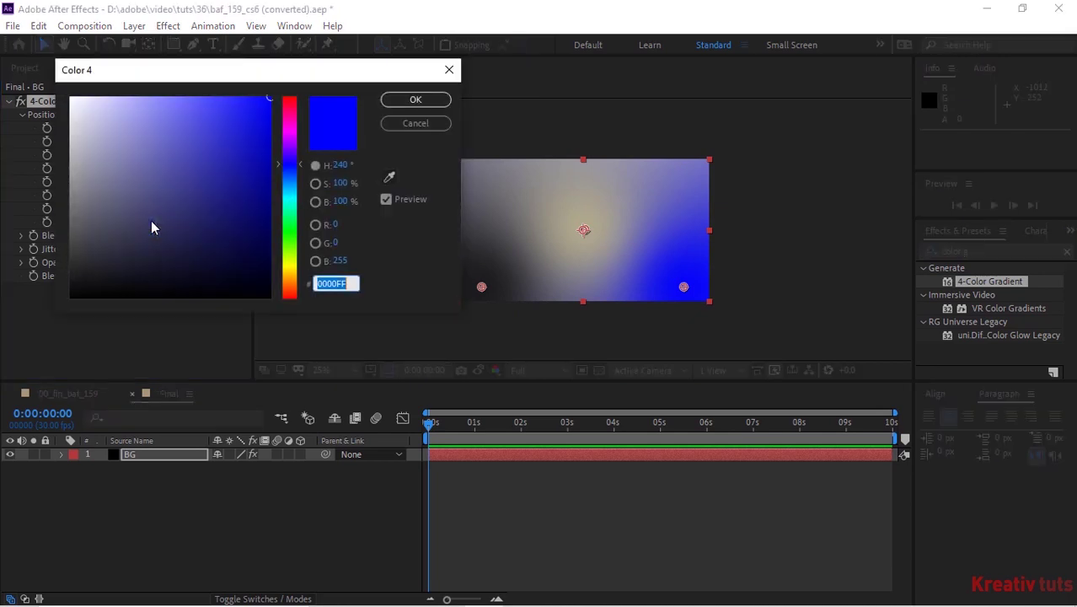
{"action": "left_click", "coordinate": [339, 165]}
{"action": "type", "text": "0"}
{"action": "key", "text": "Tab"}
{"action": "type", "text": "0"}
{"action": "key", "text": "Tab"}
{"action": "type", "text": "5"}
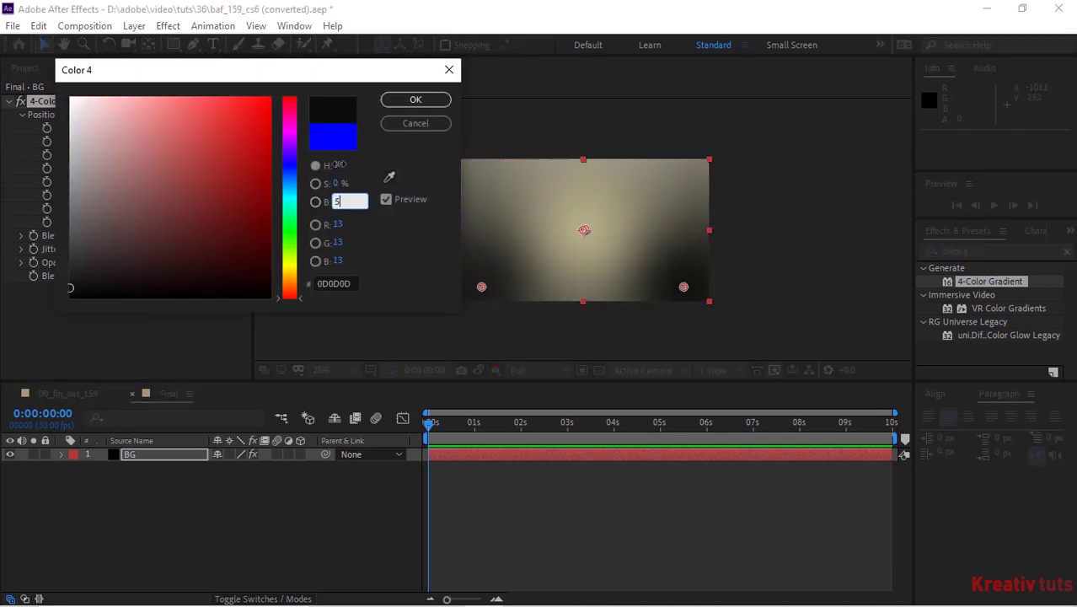
{"action": "key", "text": "Return"}
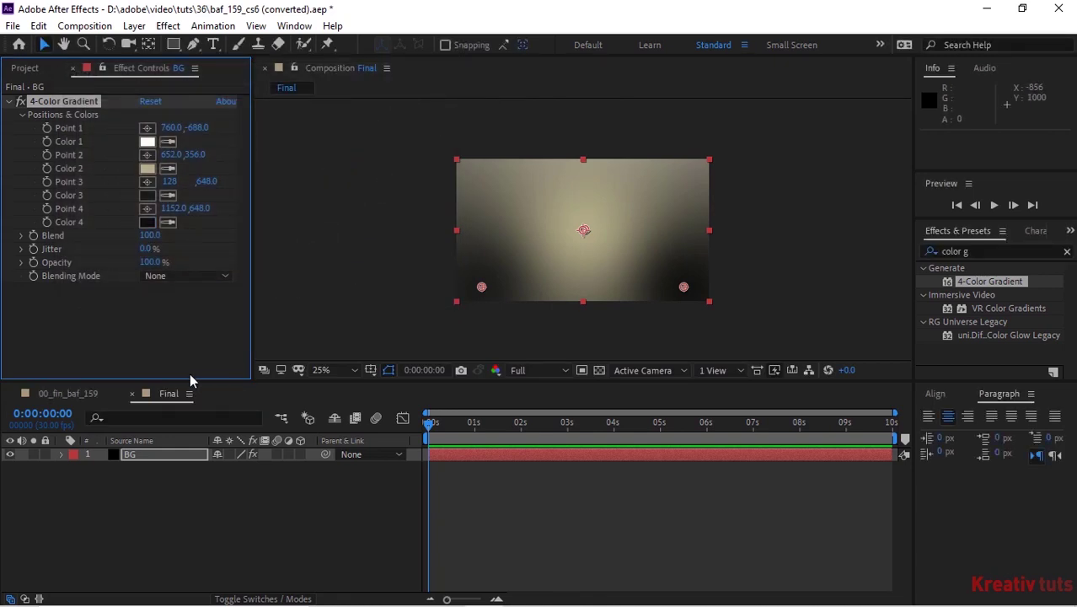
Add Leaf-1 above BG in the Final composition, hide it, and place Leaf-2 above it.
{"action": "left_click", "coordinate": [22, 69]}
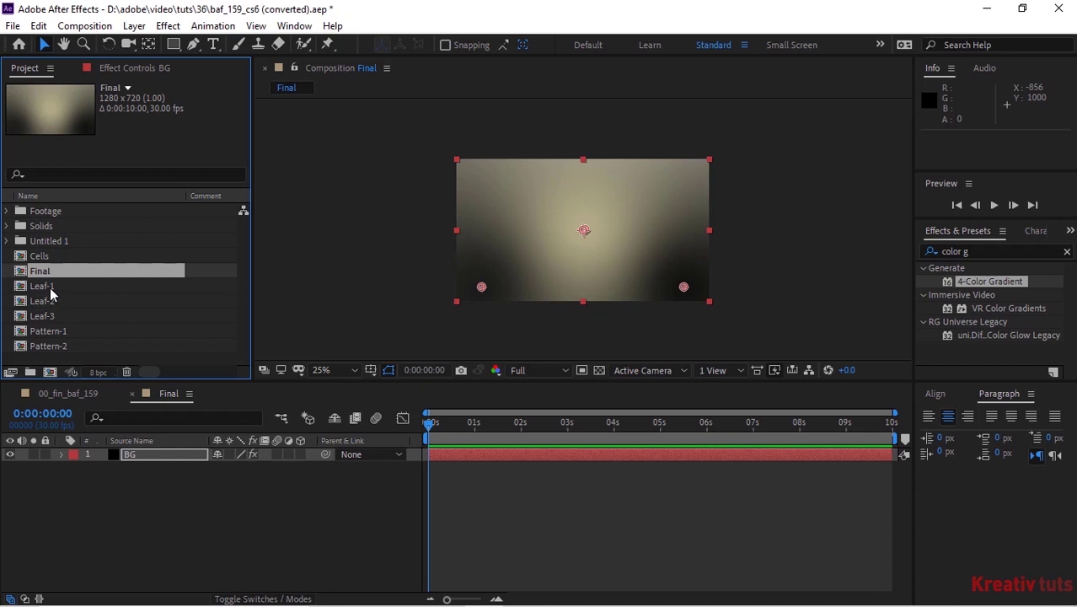
{"action": "left_click_drag", "start_coordinate": [47, 288], "coordinate": [125, 459]}
{"action": "left_click", "coordinate": [10, 454]}
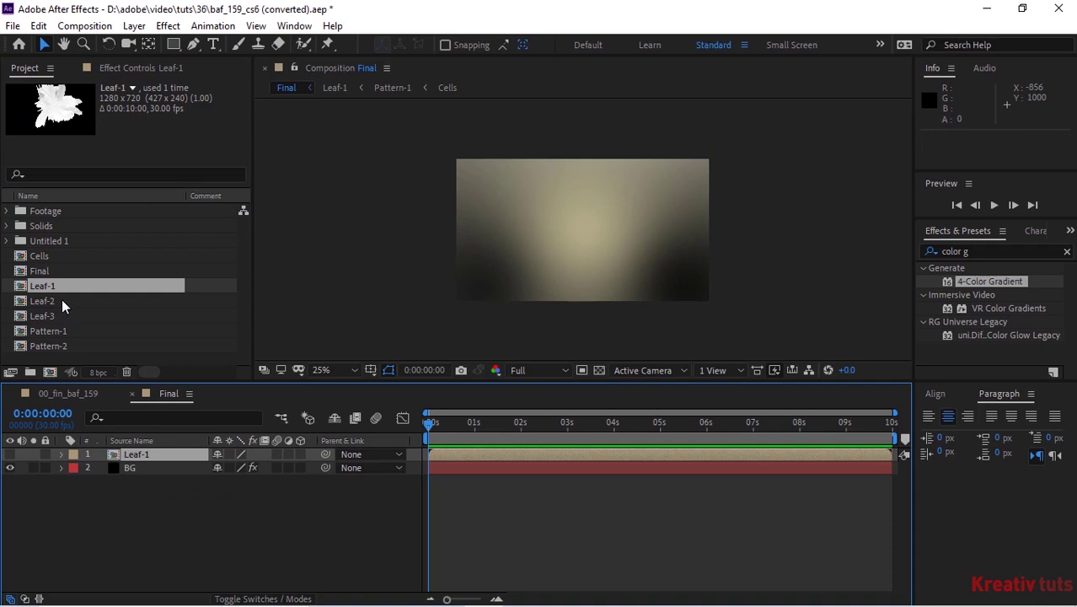
{"action": "left_click_drag", "start_coordinate": [61, 298], "coordinate": [115, 455]}
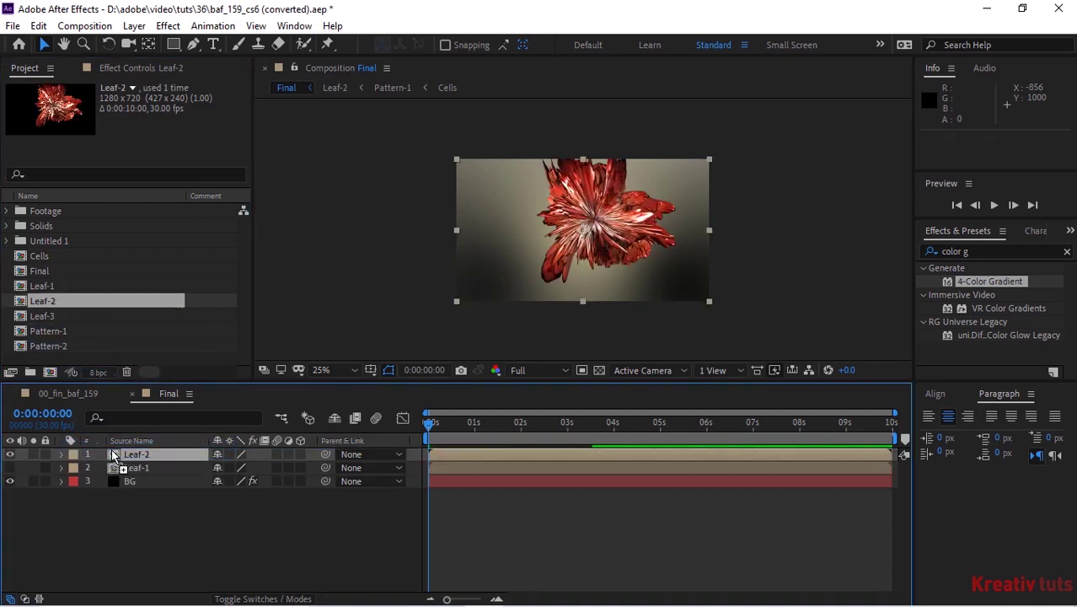
Find the FL Depth Of Field effect and apply it to the Leaf-2 layer.
{"action": "double_click", "coordinate": [977, 251]}
{"action": "triple_click", "coordinate": [977, 251]}
{"action": "key", "text": "BackSpace"}
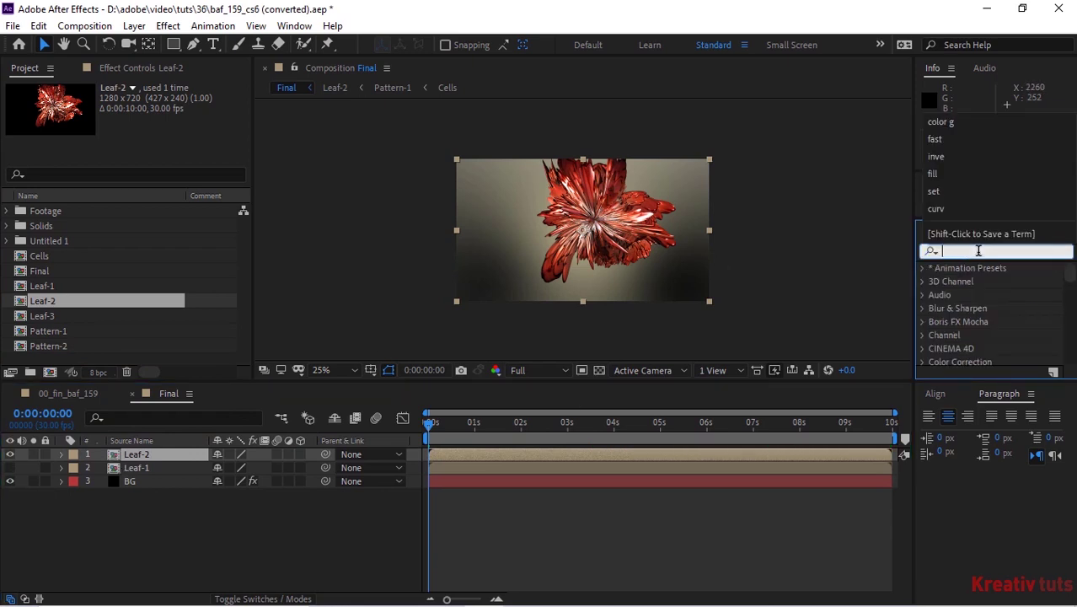
{"action": "type", "text": "fl"}
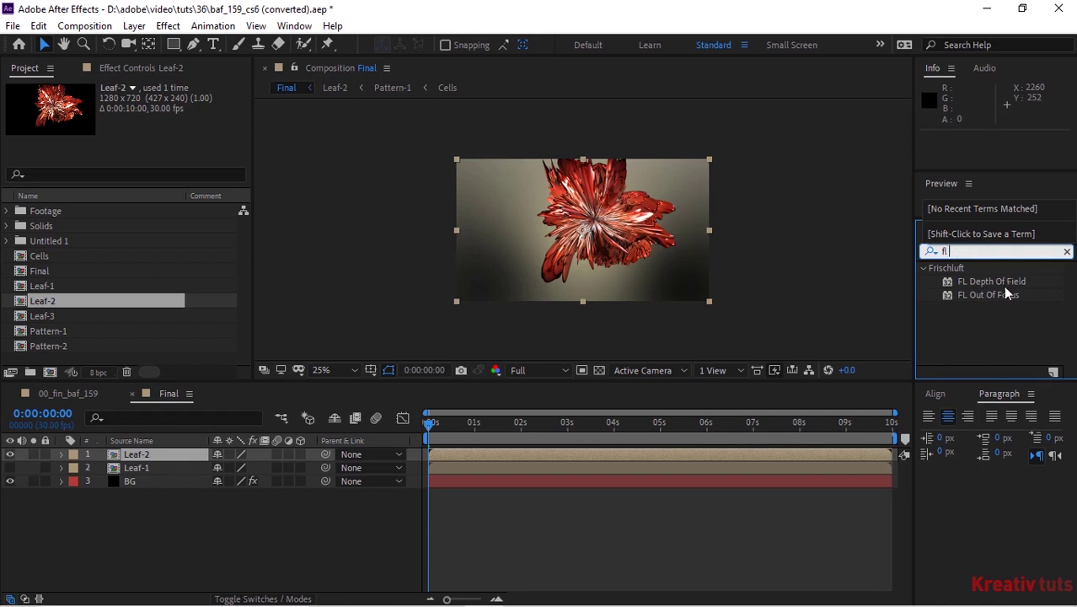
{"action": "left_click_drag", "start_coordinate": [1003, 284], "coordinate": [183, 458]}
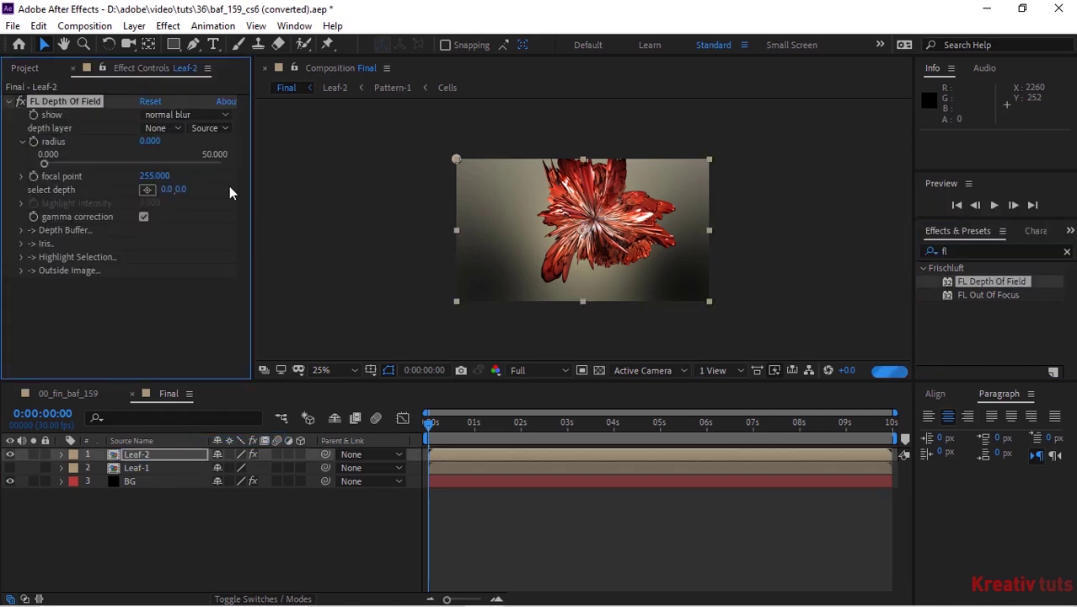
Use Leaf-1 as the depth layer of FL Depth Of Field and set the radius to 40.
{"action": "left_click", "coordinate": [164, 128]}
{"action": "left_click", "coordinate": [181, 188]}
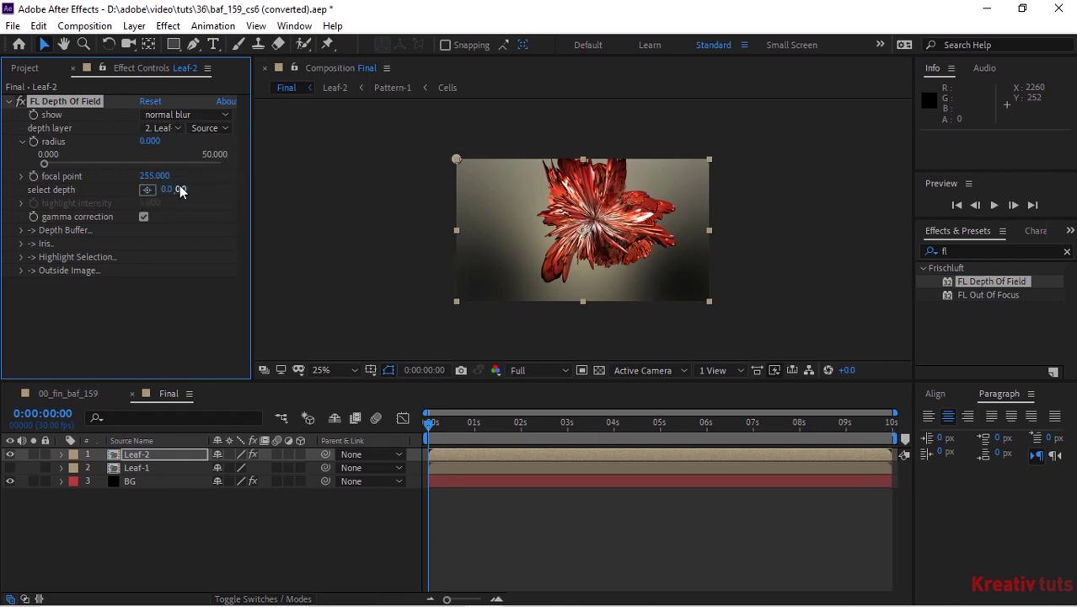
{"action": "left_click", "coordinate": [149, 141]}
{"action": "type", "text": "40"}
{"action": "key", "text": "Return"}
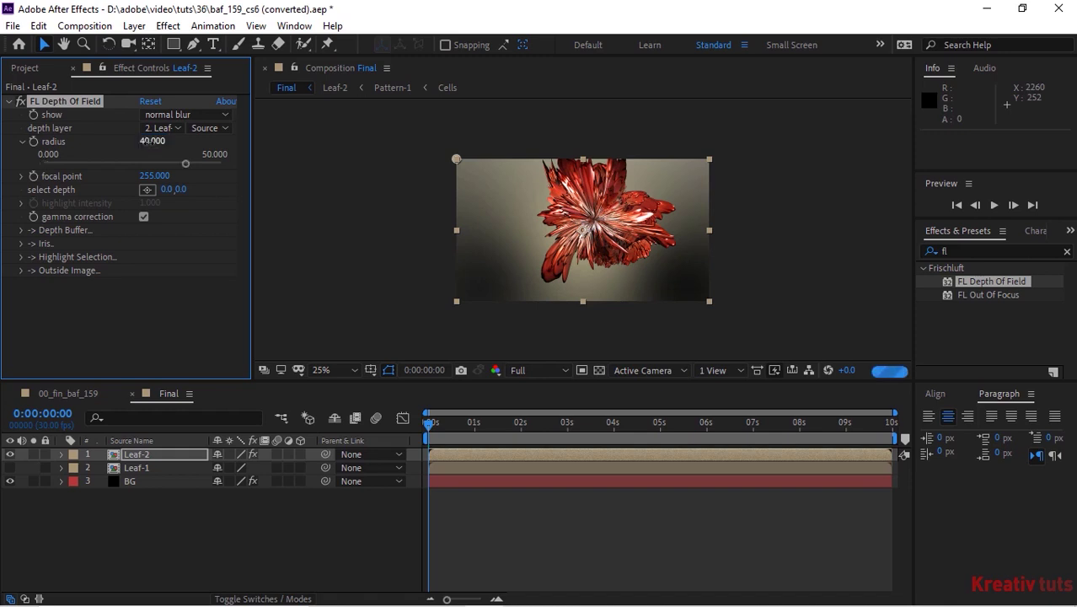
Enter a focal point of 219 and set the select depth position to 480, 288 for FL Depth Of Field.
{"action": "left_click", "coordinate": [152, 176]}
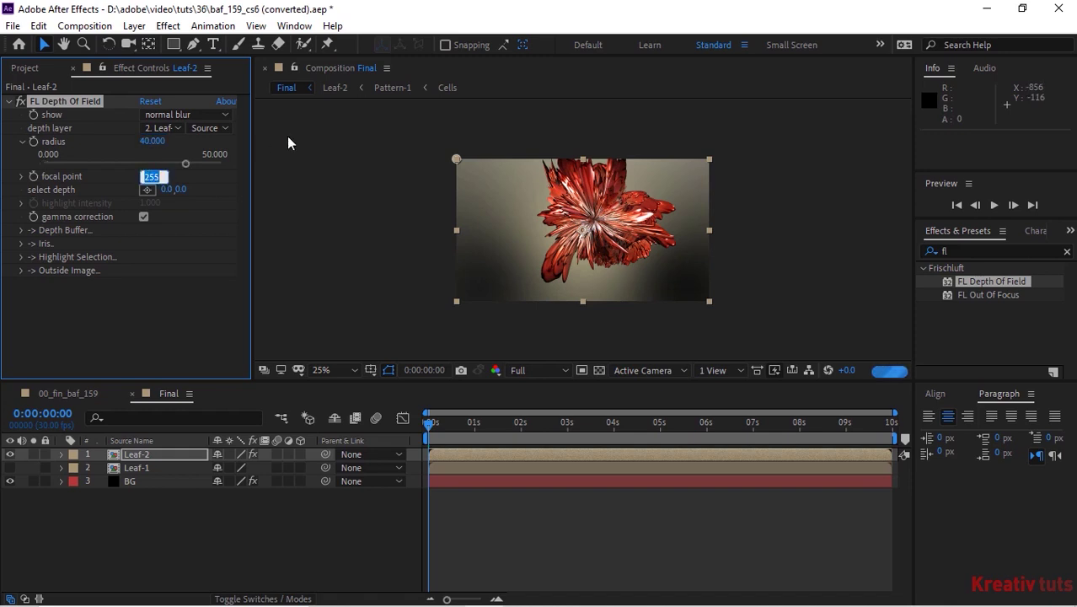
{"action": "type", "text": "219"}
{"action": "key", "text": "Return"}
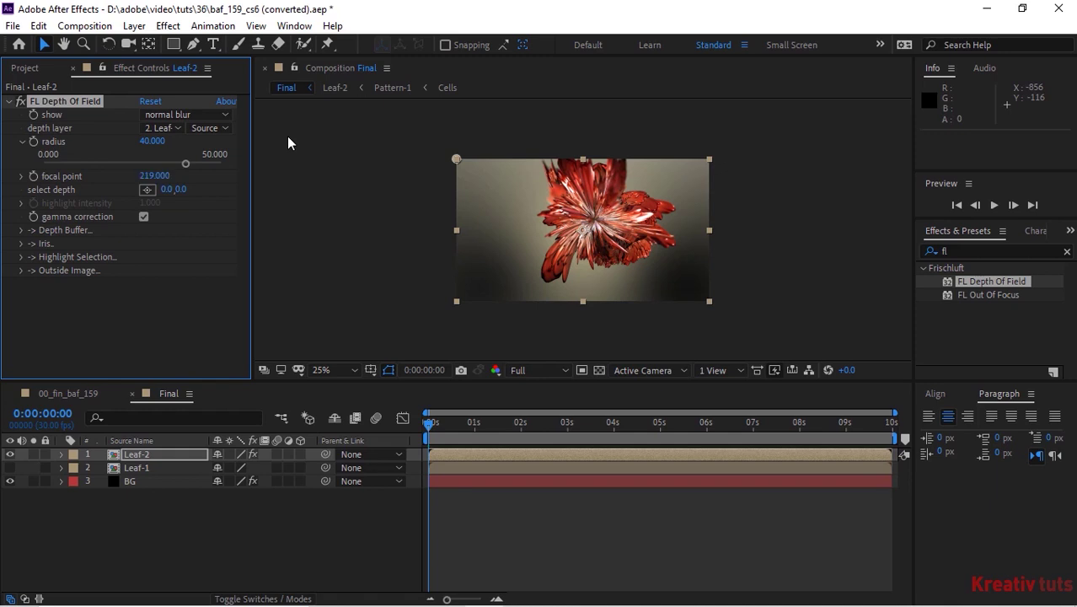
{"action": "left_click", "coordinate": [166, 190]}
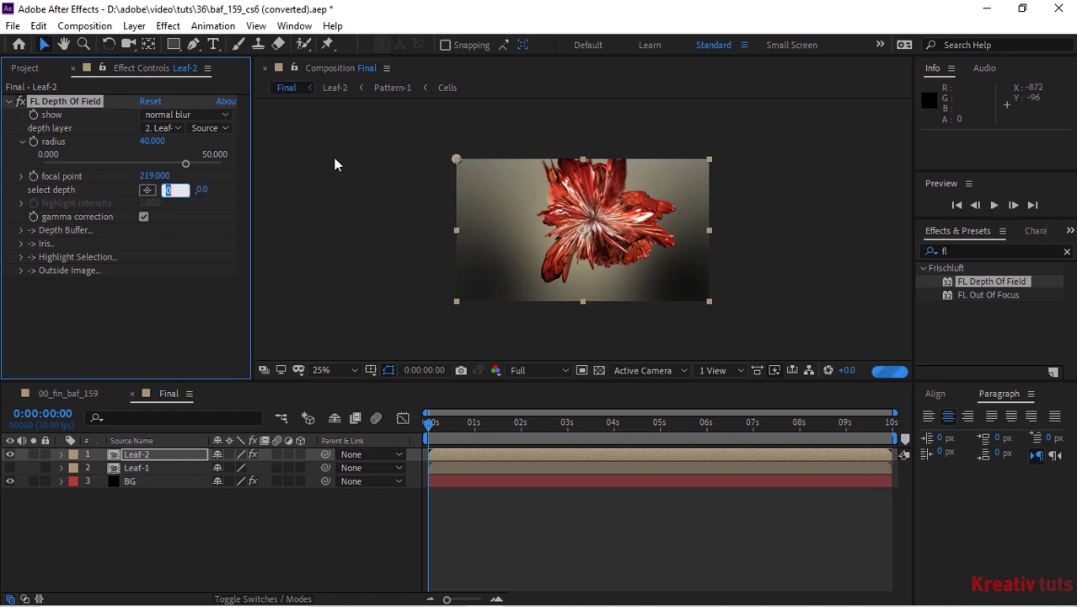
{"action": "type", "text": "480"}
{"action": "key", "text": "Tab"}
{"action": "type", "text": "28"}
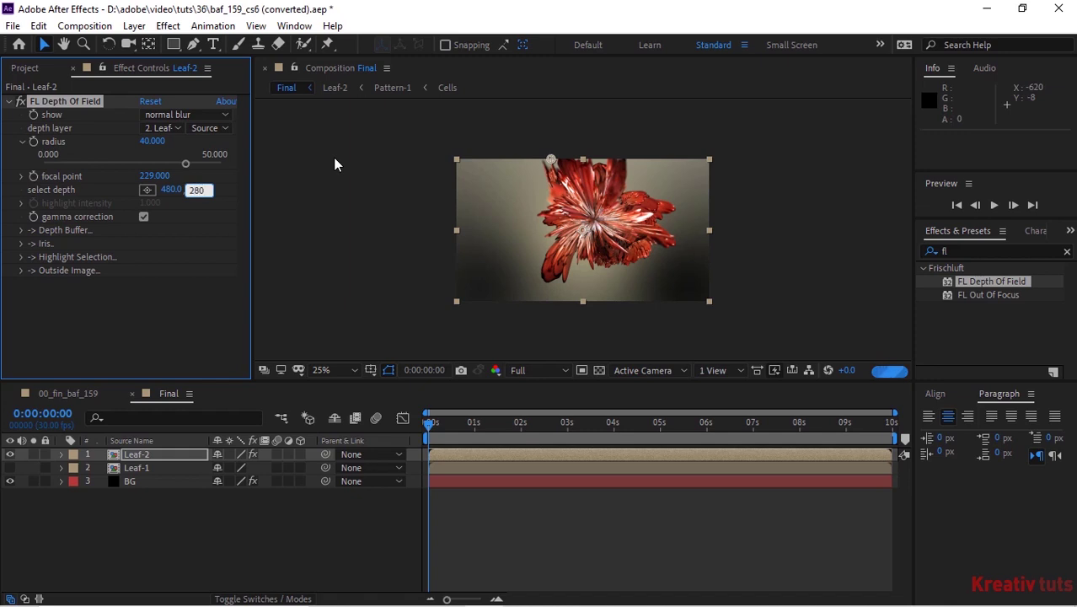
{"action": "type", "text": "8"}
{"action": "key", "text": "Return"}
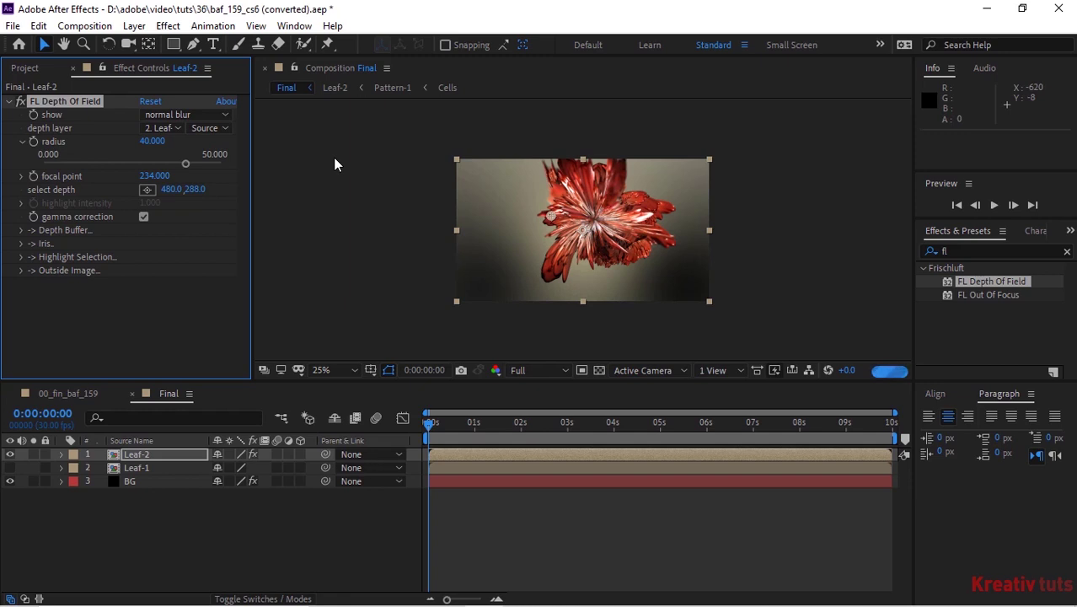
Examine the Depth Buffer, Iris, Highlight Selection and Outside Image settings of FL Depth Of Field.
{"action": "left_click", "coordinate": [21, 230]}
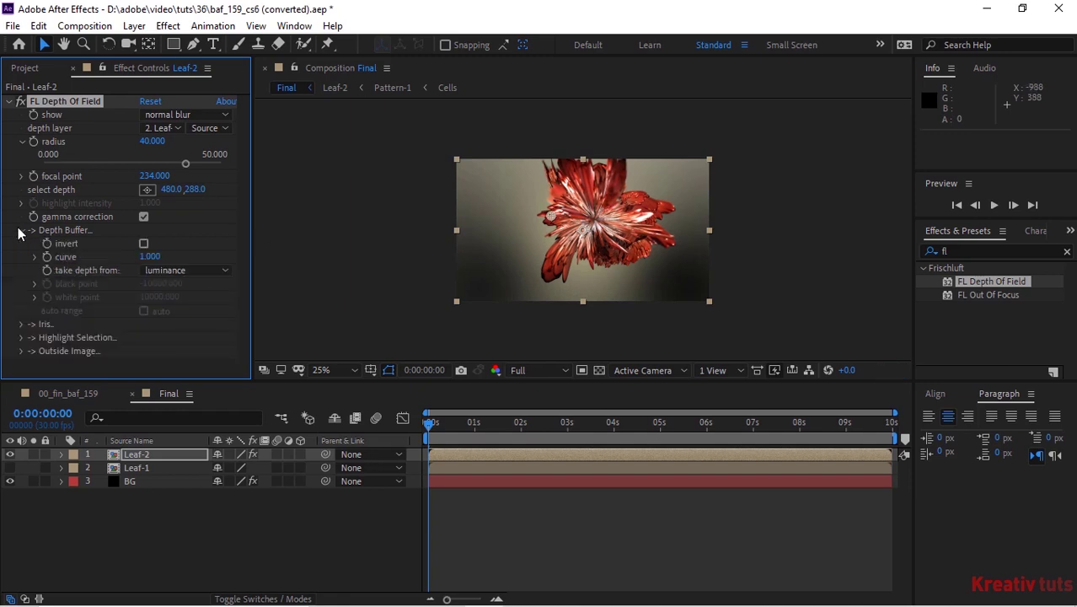
{"action": "left_click", "coordinate": [20, 230]}
{"action": "left_click", "coordinate": [21, 244]}
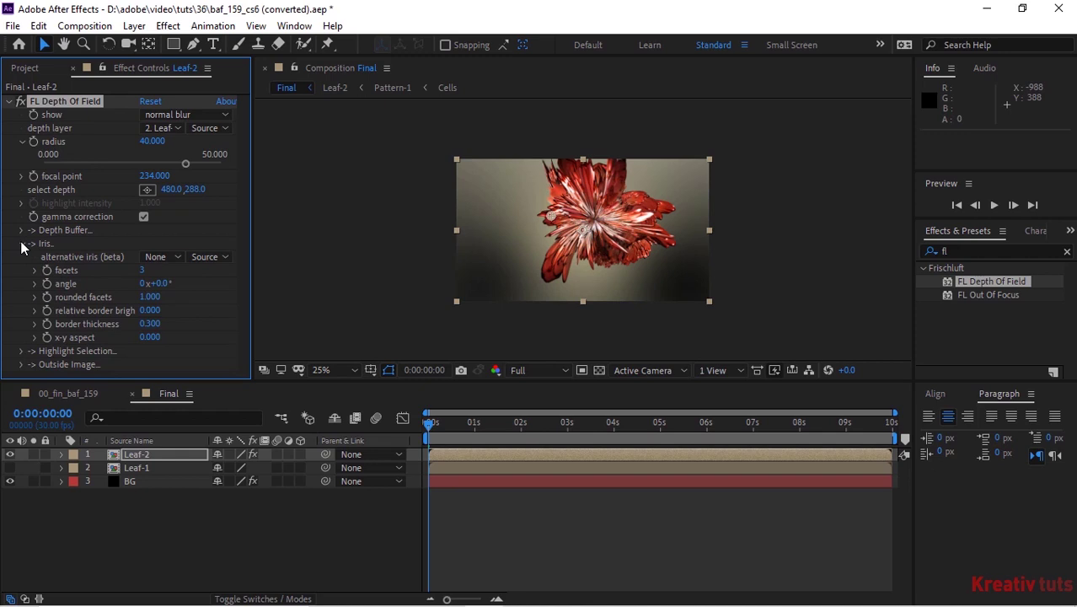
{"action": "left_click", "coordinate": [20, 243]}
{"action": "left_click", "coordinate": [20, 256]}
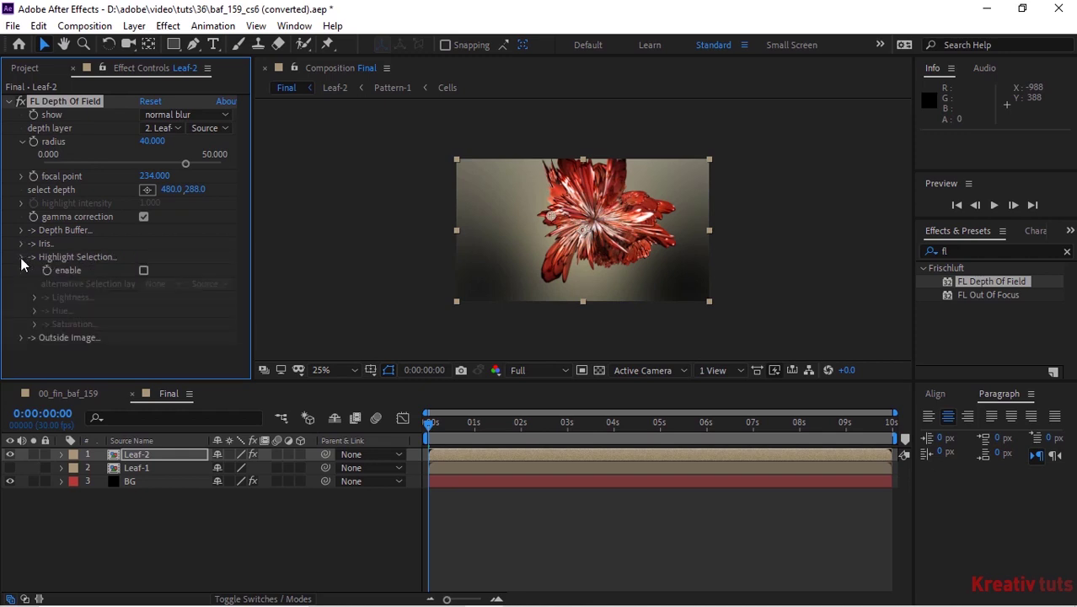
{"action": "left_click", "coordinate": [20, 257]}
{"action": "left_click", "coordinate": [22, 270]}
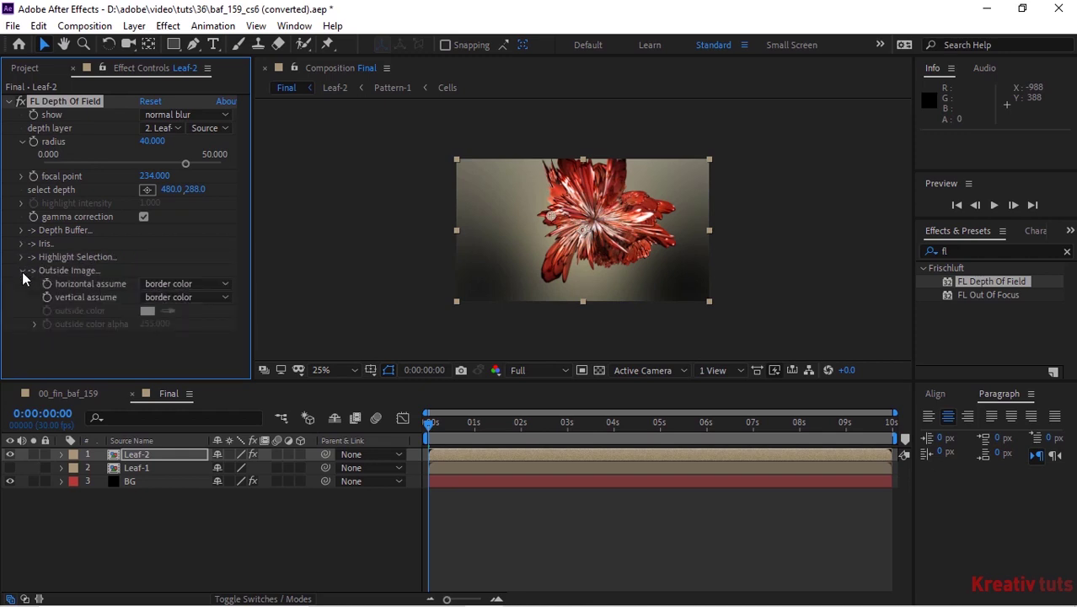
{"action": "left_click", "coordinate": [21, 270]}
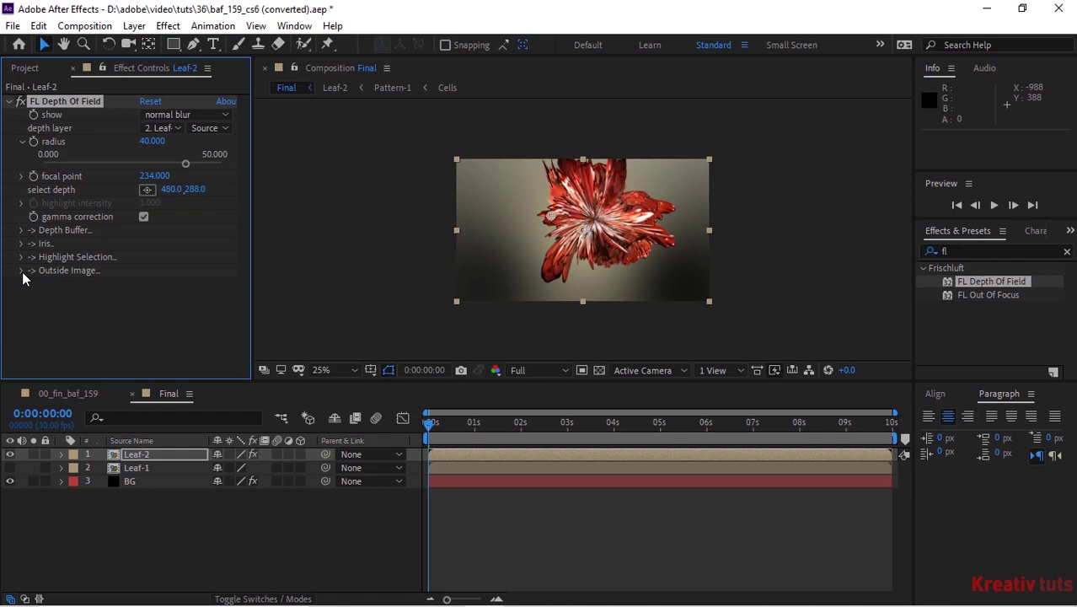
Add the Leaf-3 composition above Leaf-2 in Final and set its blending mode to Add.
{"action": "left_click", "coordinate": [25, 68]}
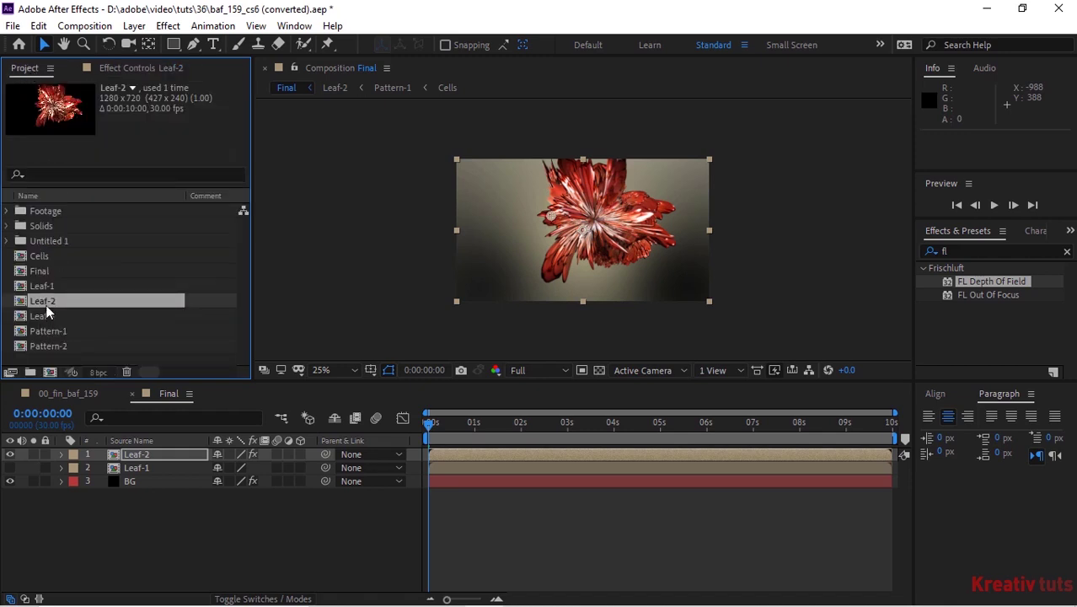
{"action": "left_click_drag", "start_coordinate": [53, 312], "coordinate": [130, 455]}
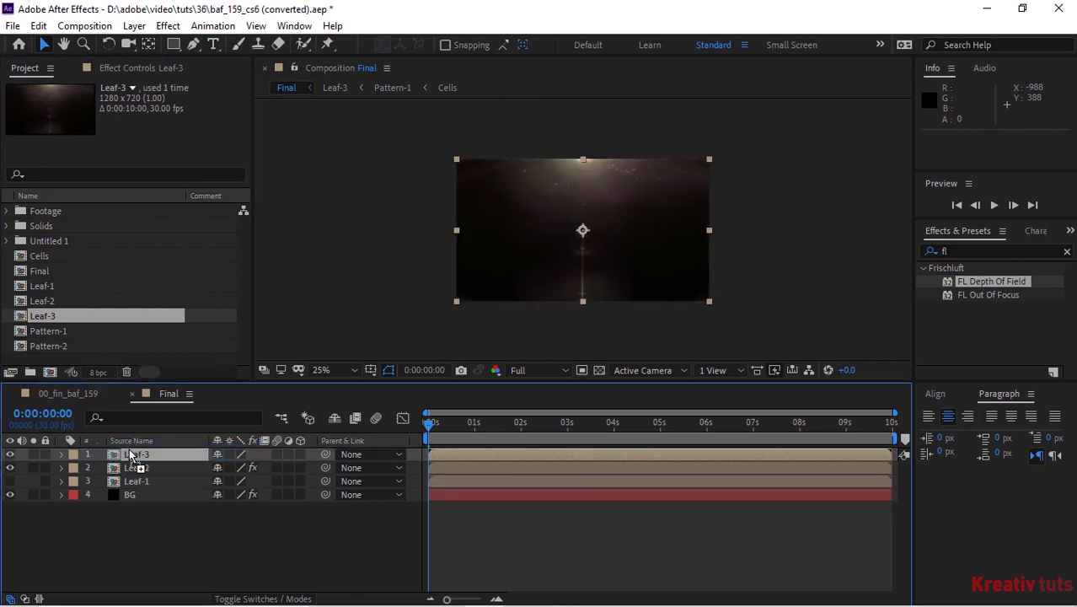
{"action": "left_click", "coordinate": [267, 598]}
{"action": "left_click", "coordinate": [248, 454]}
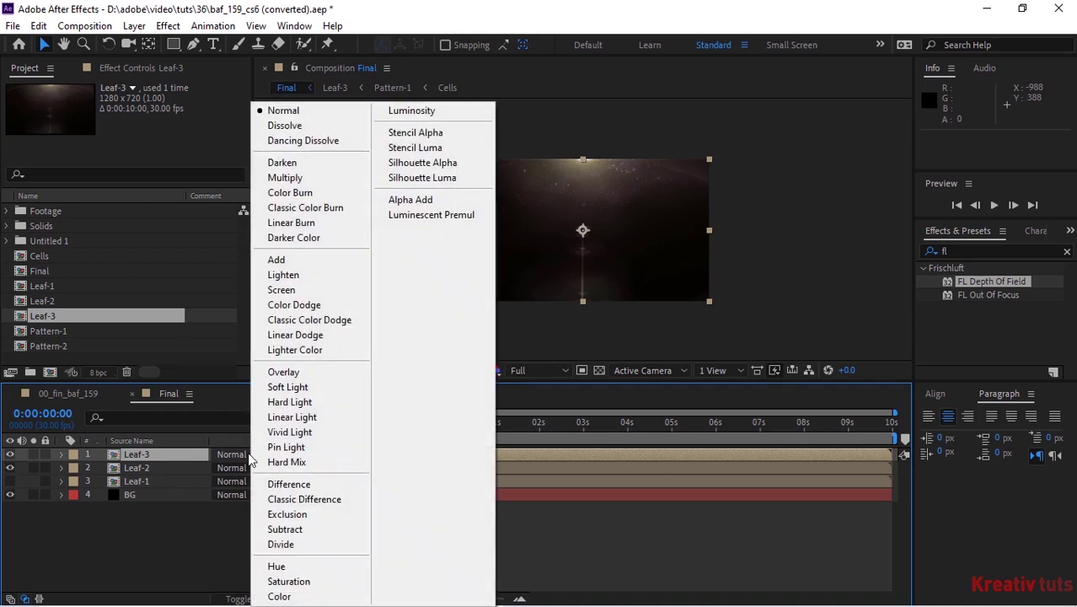
{"action": "left_click", "coordinate": [308, 262]}
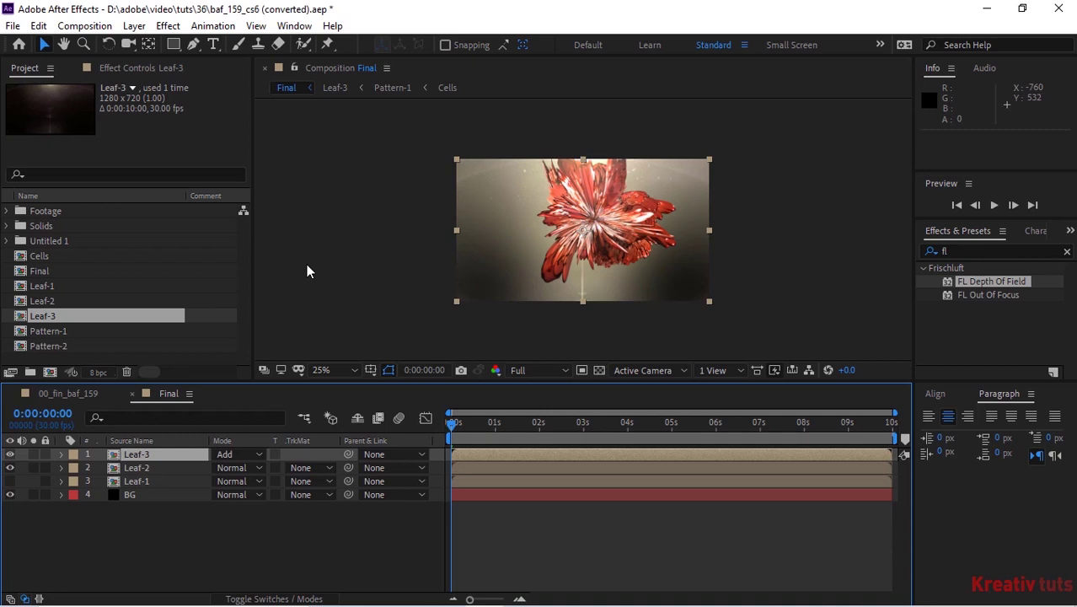
{"action": "key", "text": "F3"}
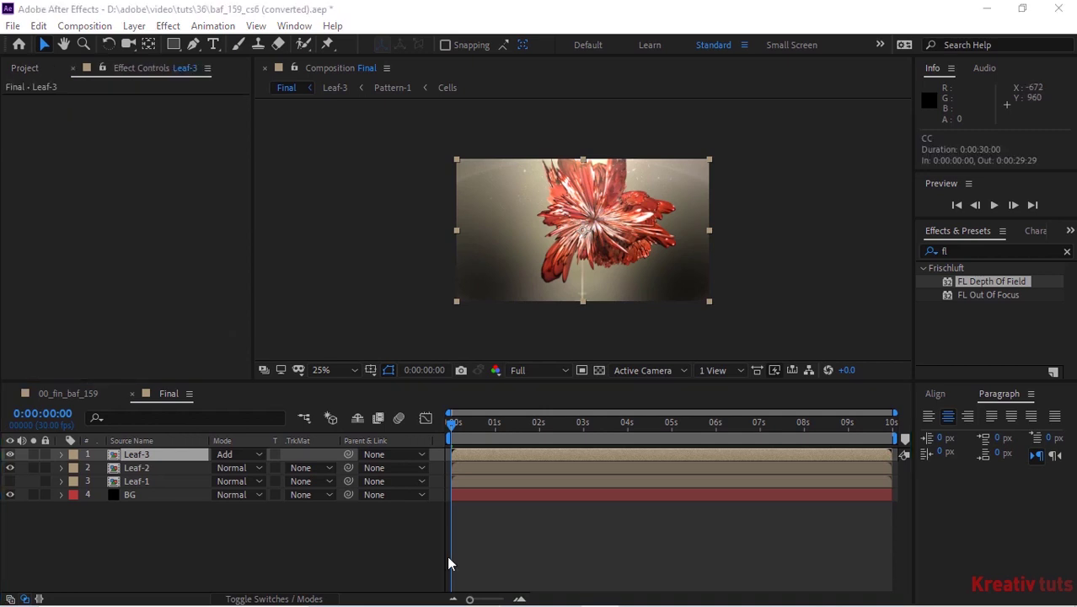
Create a 1280 × 720 px solid named White with the colour FFFFFF above Leaf-3.
{"action": "left_click", "coordinate": [142, 535]}
{"action": "right_click", "coordinate": [143, 535]}
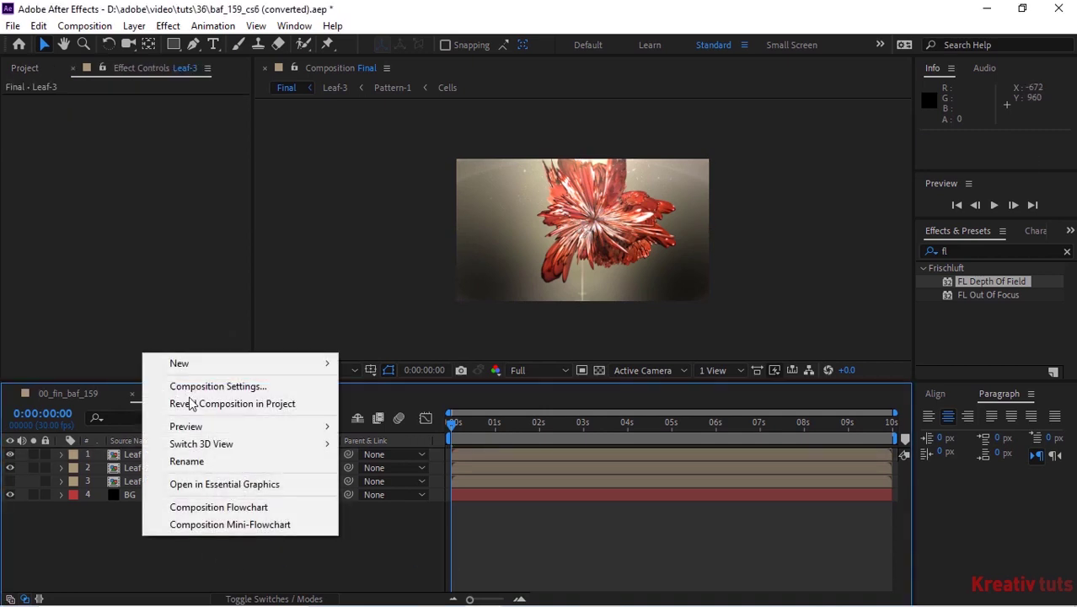
{"action": "mouse_move", "coordinate": [242, 362]}
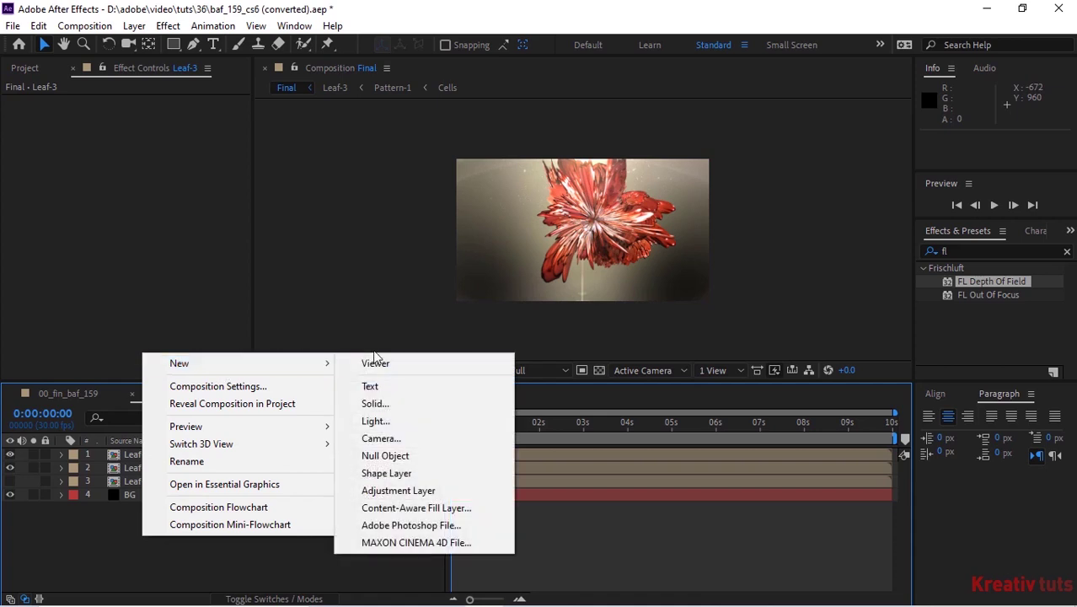
{"action": "left_click", "coordinate": [375, 404]}
{"action": "type", "text": "White"}
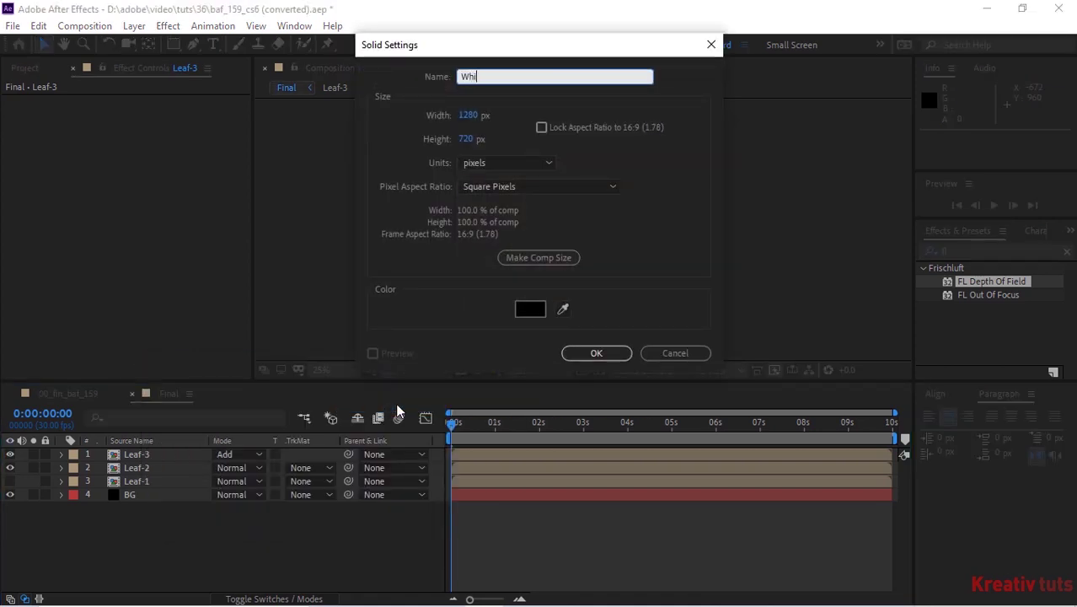
{"action": "left_click", "coordinate": [531, 306]}
{"action": "left_click_drag", "start_coordinate": [154, 242], "coordinate": [70, 97]}
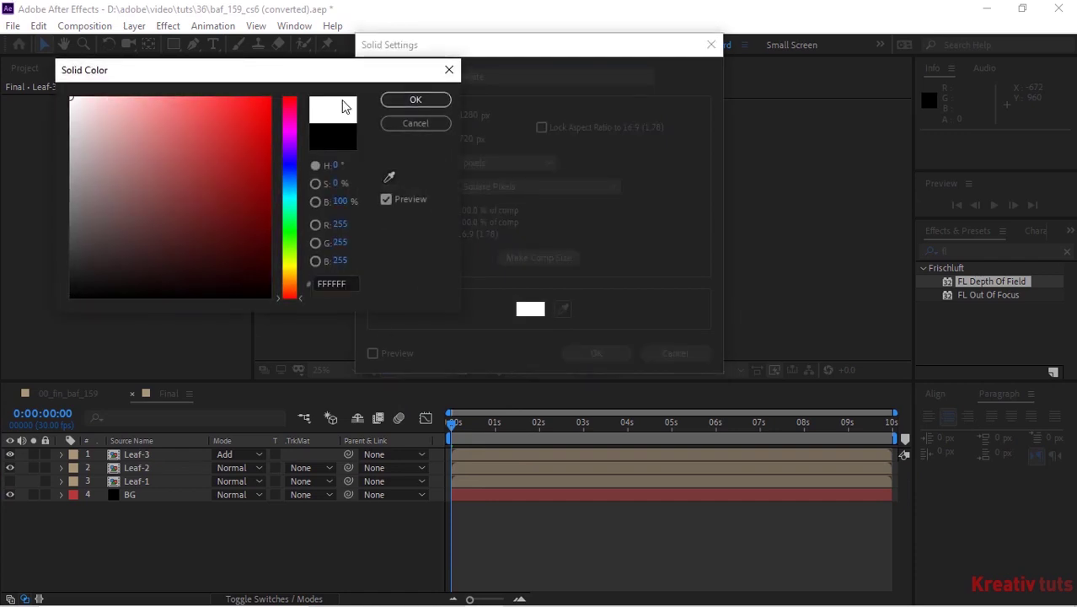
{"action": "left_click", "coordinate": [415, 100]}
{"action": "left_click", "coordinate": [620, 356]}
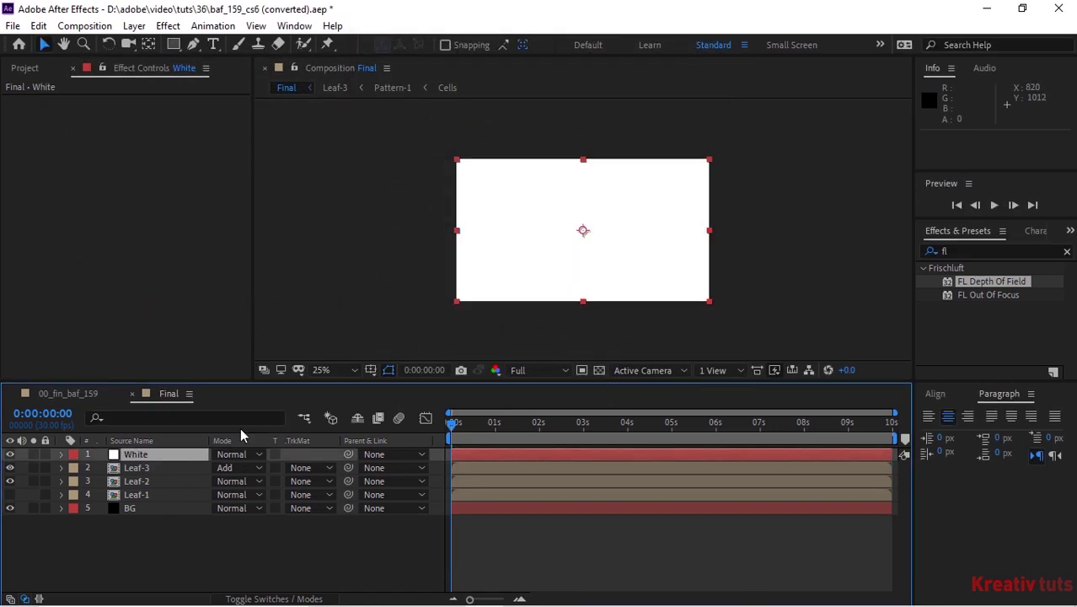
Draw a wide elliptical mask about 1360 × 248 px across the upper edge of the White solid.
{"action": "left_click_drag", "start_coordinate": [173, 44], "coordinate": [240, 77]}
{"action": "left_click_drag", "start_coordinate": [456, 131], "coordinate": [724, 180]}
Feather the ellipse mask by 900 pixels and set the White layer's blending mode to Add.
{"action": "left_click", "coordinate": [89, 481]}
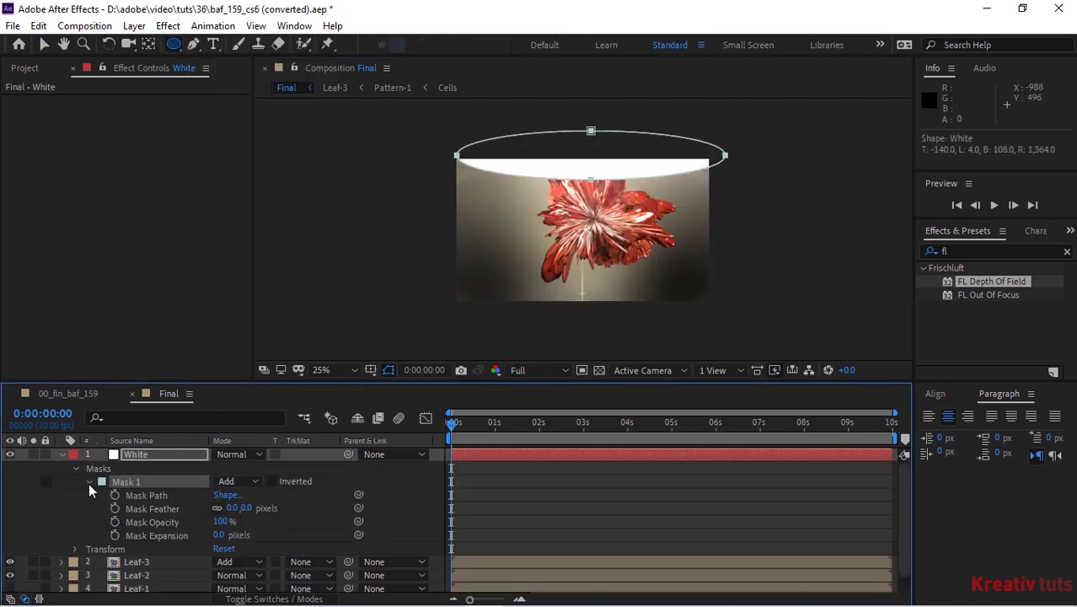
{"action": "left_click_drag", "start_coordinate": [231, 510], "coordinate": [245, 510]}
{"action": "left_click", "coordinate": [238, 508]}
{"action": "type", "text": "900"}
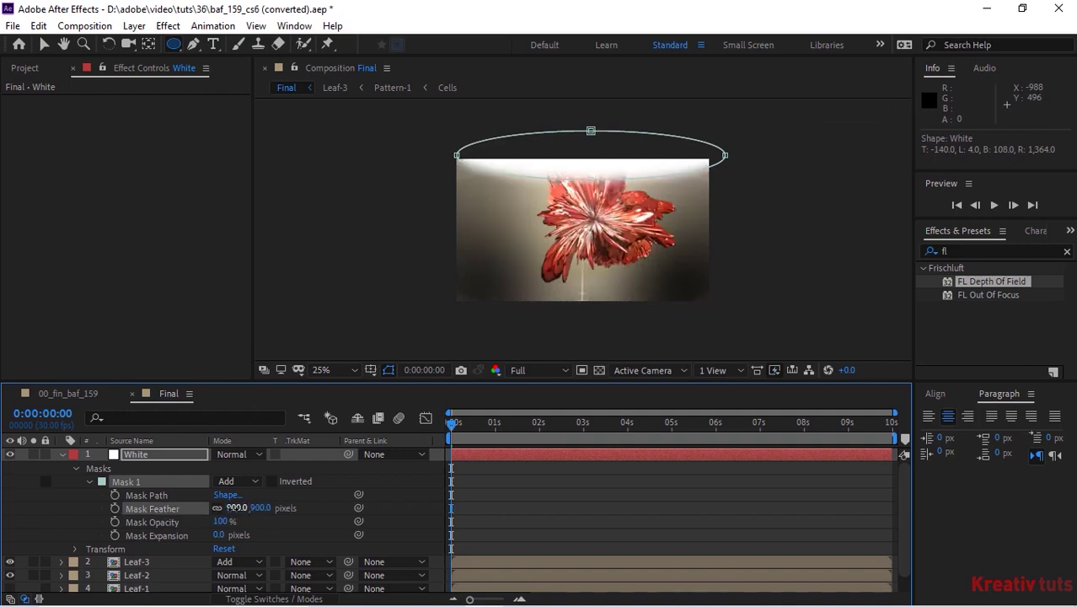
{"action": "key", "text": "Return"}
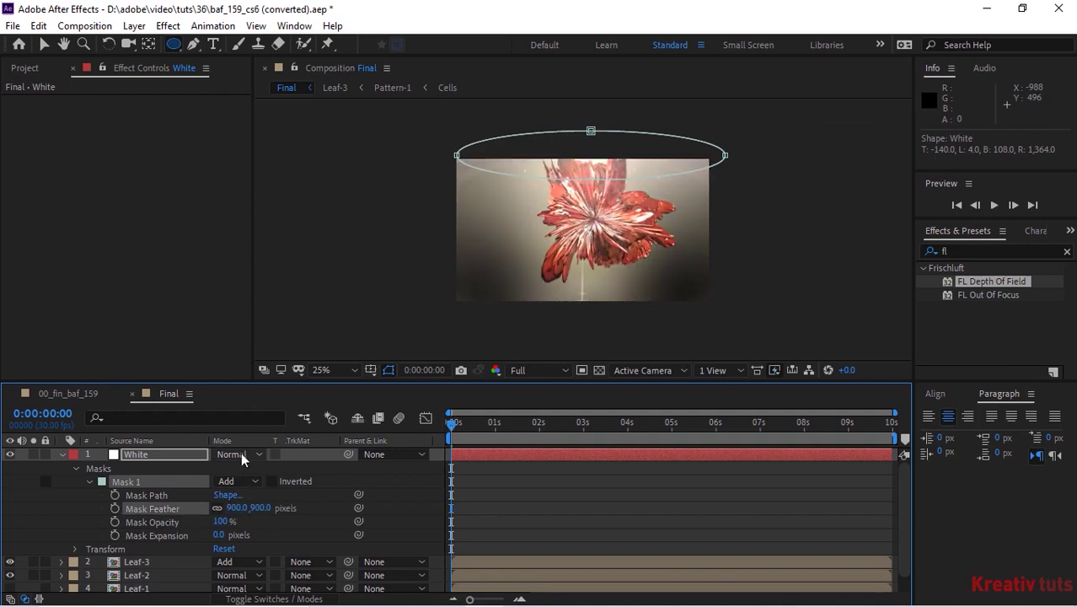
{"action": "left_click", "coordinate": [241, 453]}
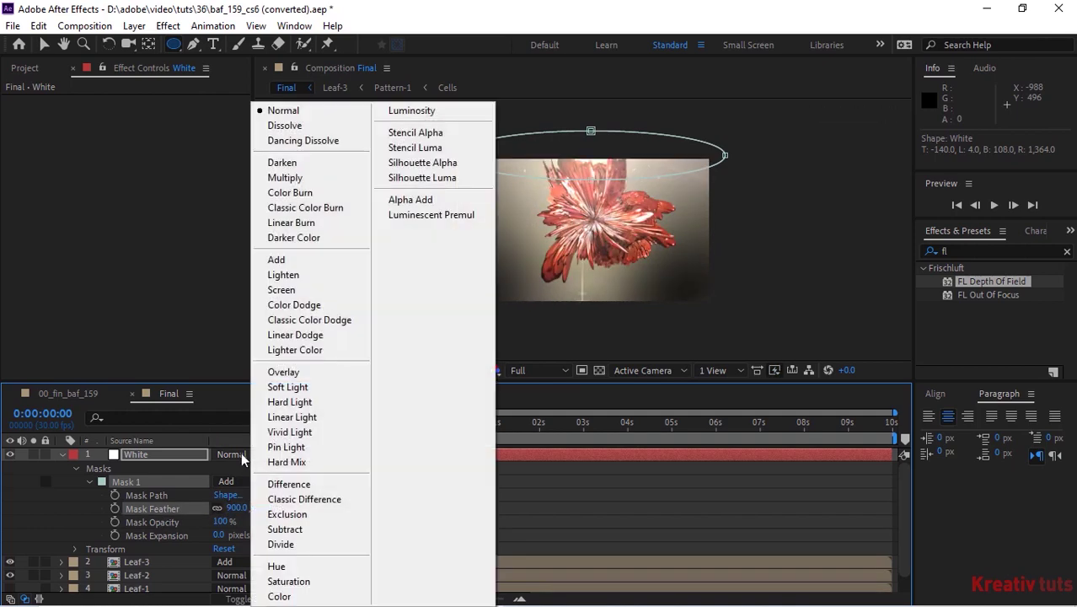
{"action": "left_click", "coordinate": [315, 261]}
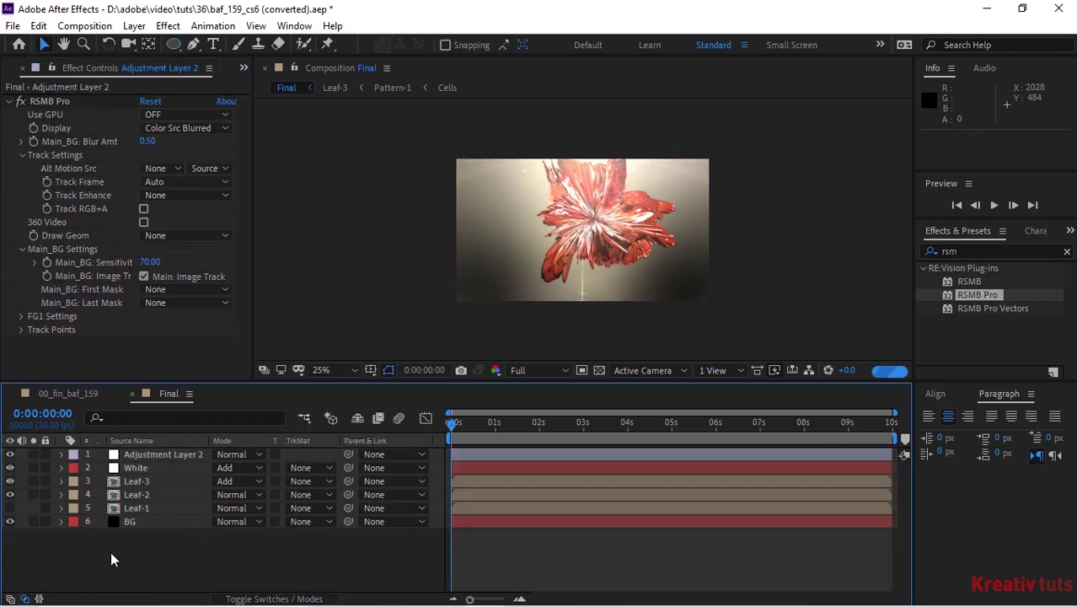
Create a new adjustment layer at the top of the Final composition and rename it Curves.
{"action": "right_click", "coordinate": [111, 551]}
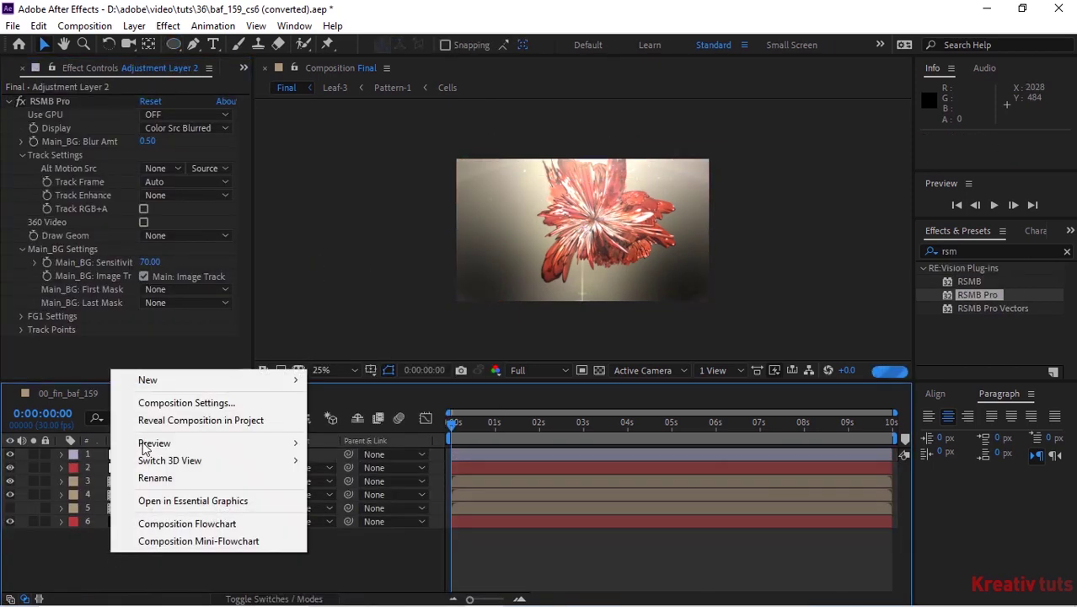
{"action": "mouse_move", "coordinate": [216, 381]}
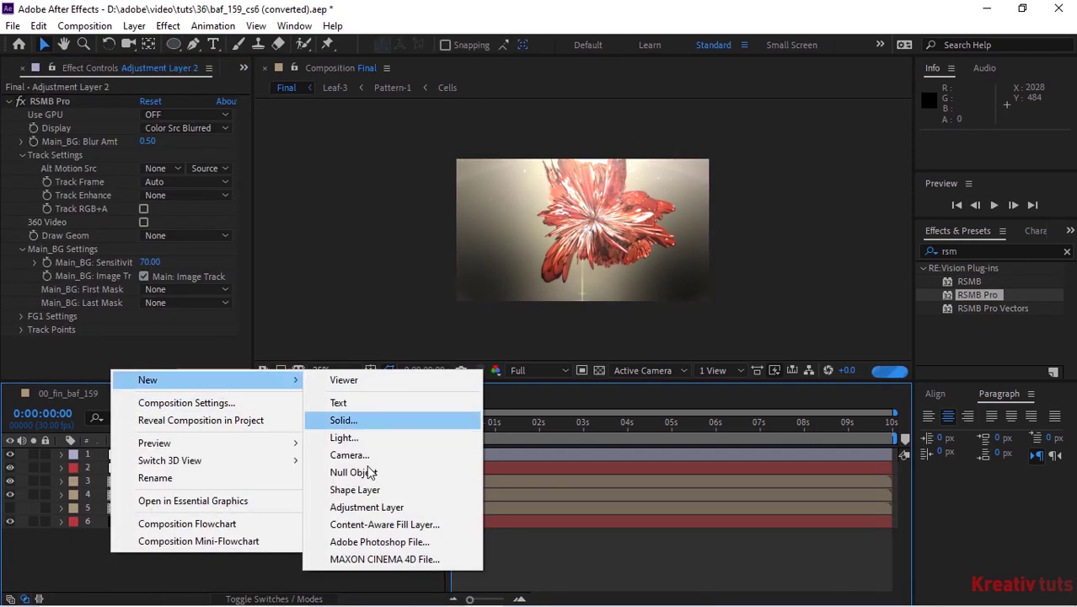
{"action": "left_click", "coordinate": [368, 508]}
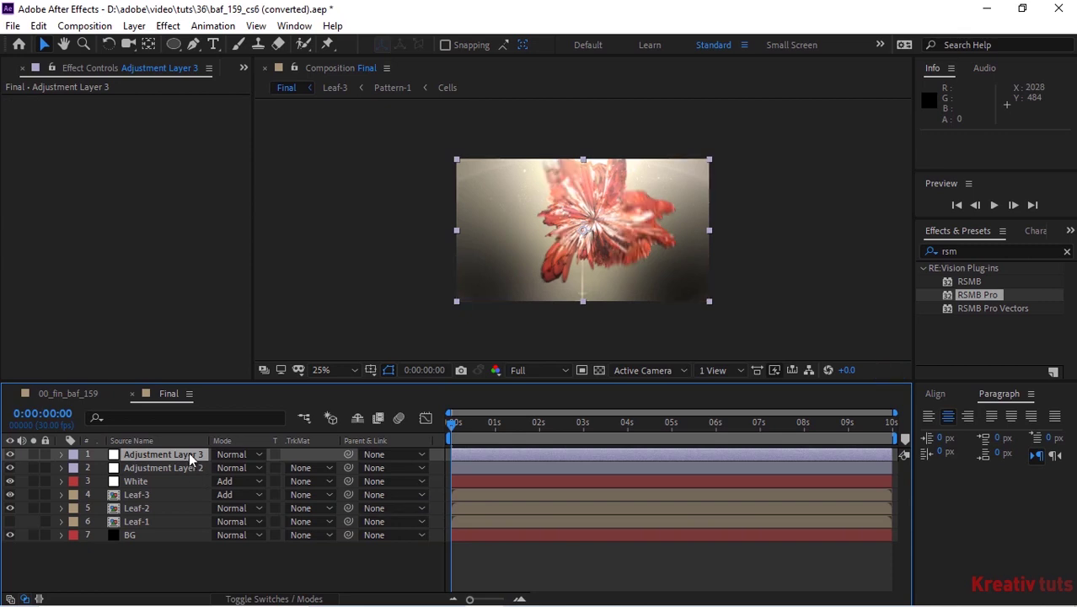
{"action": "left_click", "coordinate": [190, 459]}
{"action": "key", "text": "Return"}
{"action": "type", "text": "C"}
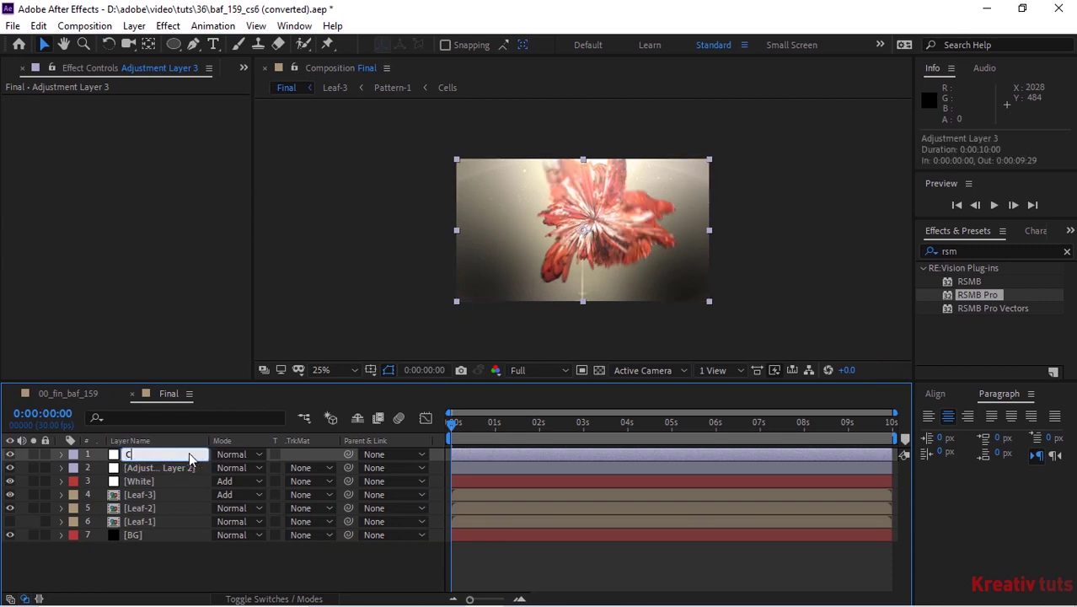
{"action": "type", "text": "urves"}
{"action": "key", "text": "Return"}
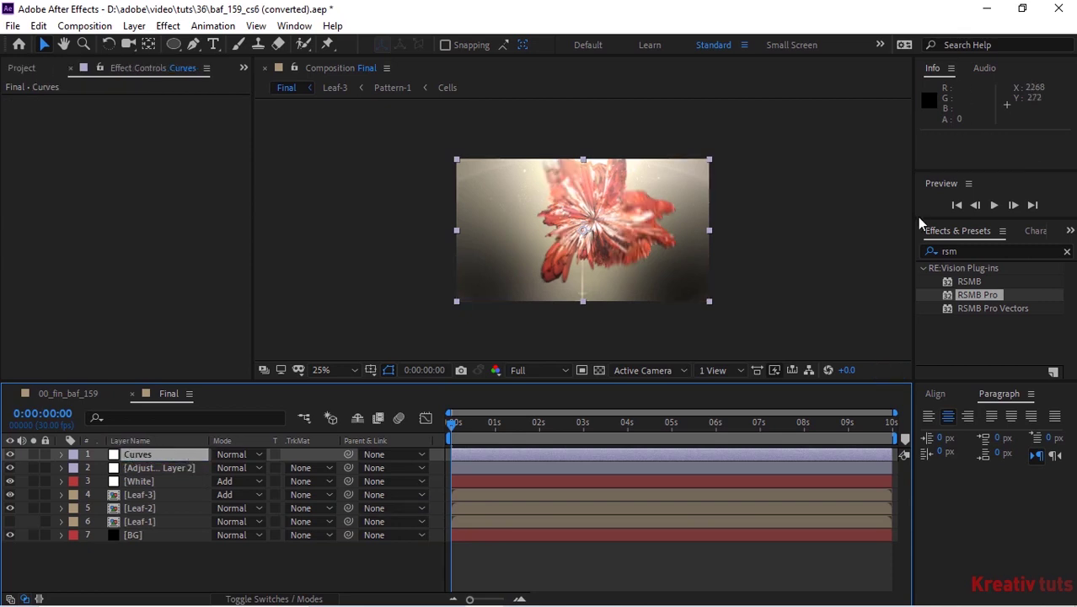
Find the Curves colour correction effect and apply it to the Curves adjustment layer.
{"action": "left_click", "coordinate": [984, 252]}
{"action": "key", "text": "BackSpace"}
{"action": "type", "text": "curves"}
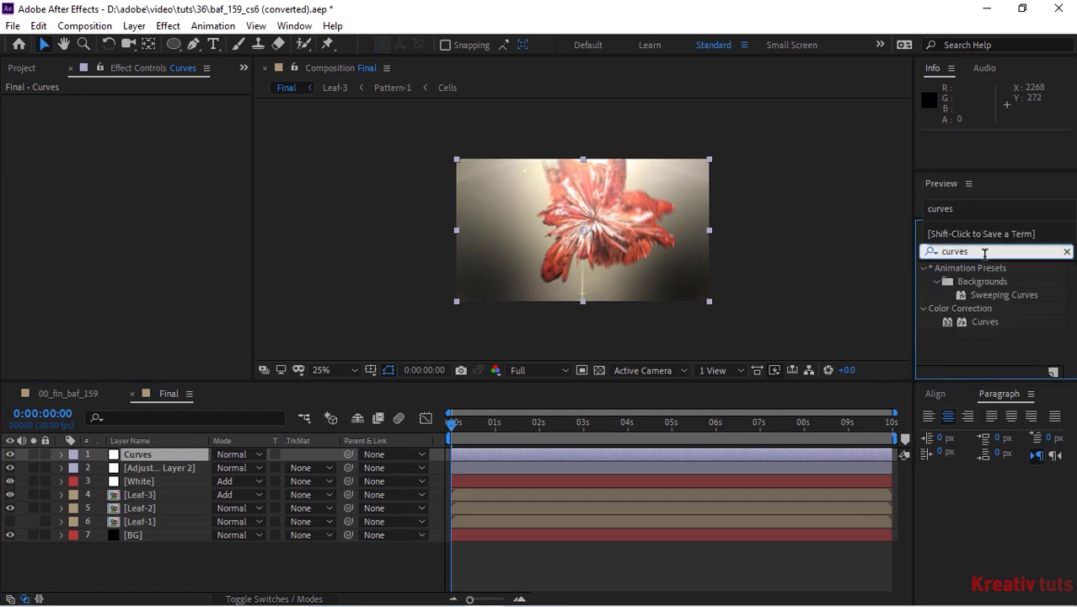
{"action": "left_click_drag", "start_coordinate": [982, 322], "coordinate": [154, 199]}
Raise the midtones of the Red channel in the Curves effect with a single curve point.
{"action": "left_click", "coordinate": [195, 116]}
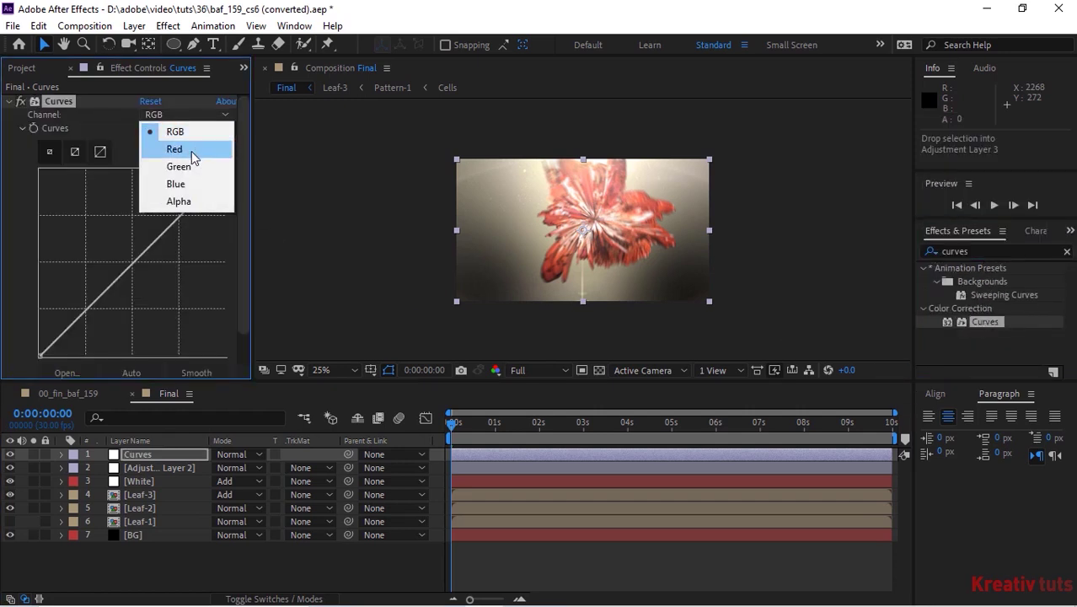
{"action": "left_click", "coordinate": [190, 150]}
{"action": "left_click_drag", "start_coordinate": [133, 266], "coordinate": [113, 267]}
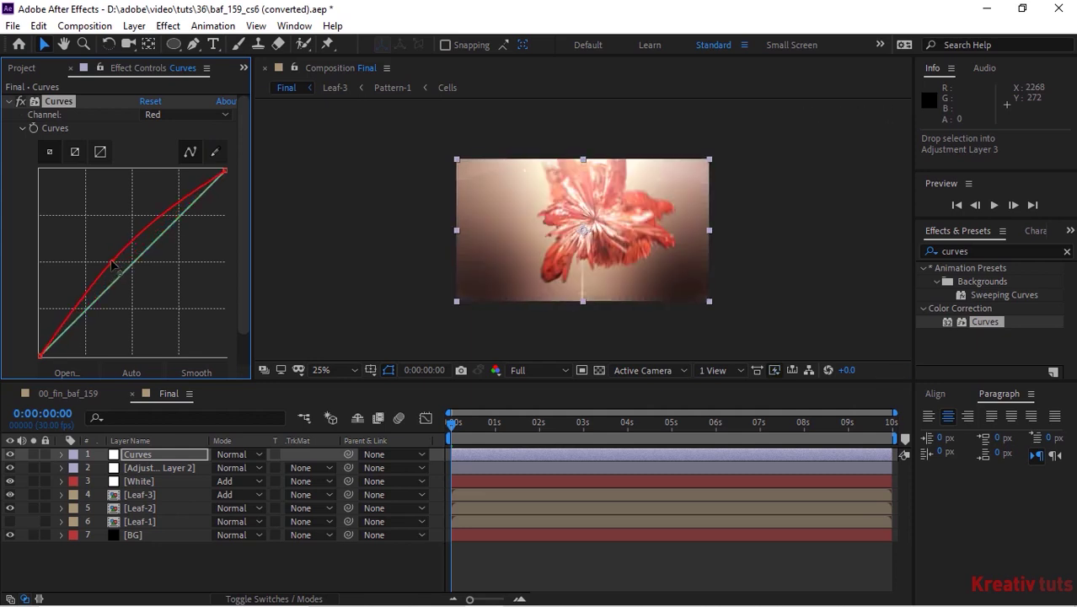
Lower the midtones and highlights of the Blue channel curve, anchoring the shadows with another point near the diagonal.
{"action": "left_click", "coordinate": [195, 115]}
{"action": "left_click", "coordinate": [198, 183]}
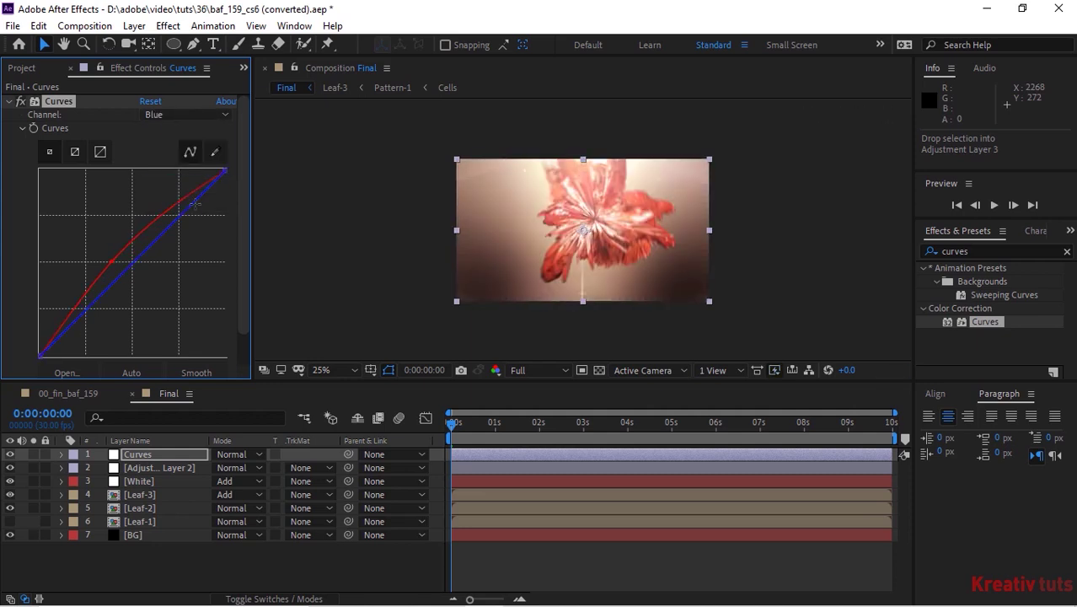
{"action": "left_click_drag", "start_coordinate": [193, 199], "coordinate": [200, 214]}
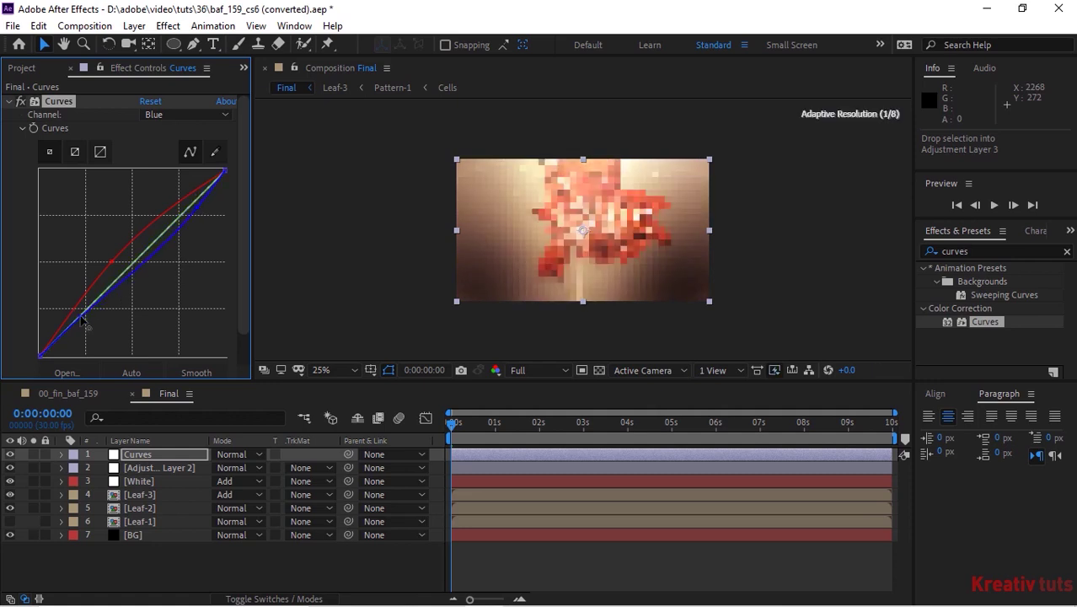
{"action": "left_click_drag", "start_coordinate": [86, 325], "coordinate": [167, 249]}
{"action": "left_click_drag", "start_coordinate": [88, 308], "coordinate": [83, 320]}
Shape the RGB channel curve into a gentle S, slightly raising the upper midtones and lowering the shadows.
{"action": "left_click", "coordinate": [185, 116]}
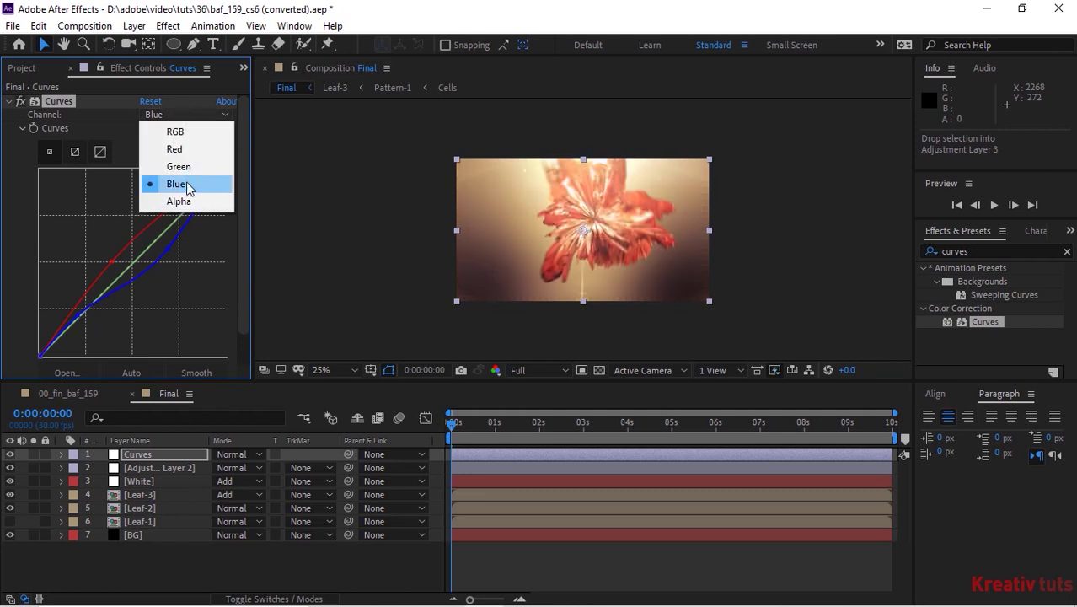
{"action": "left_click", "coordinate": [178, 201]}
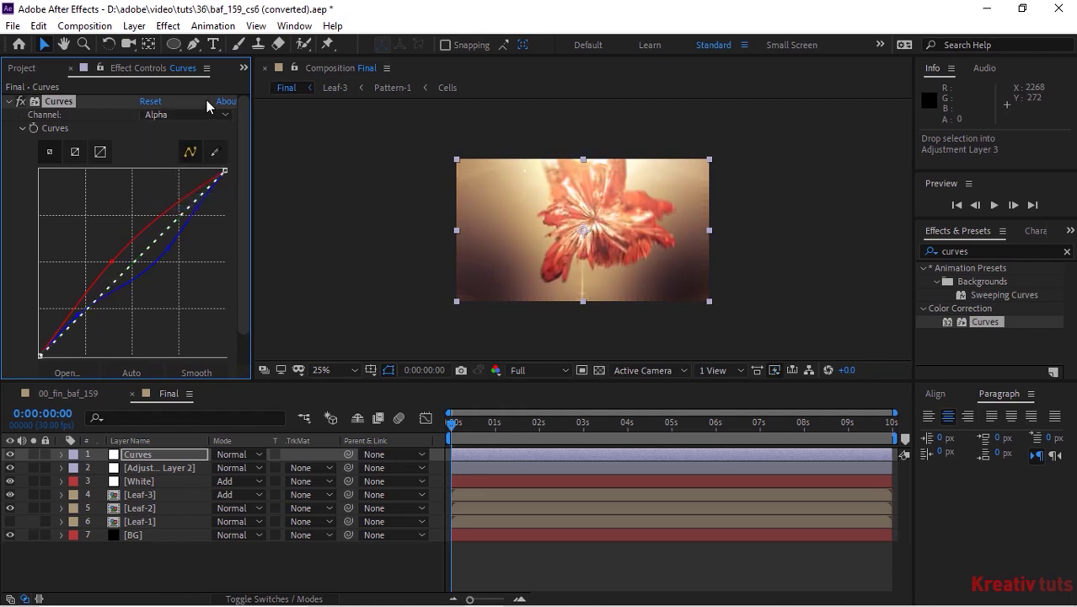
{"action": "left_click", "coordinate": [202, 114]}
{"action": "left_click", "coordinate": [174, 131]}
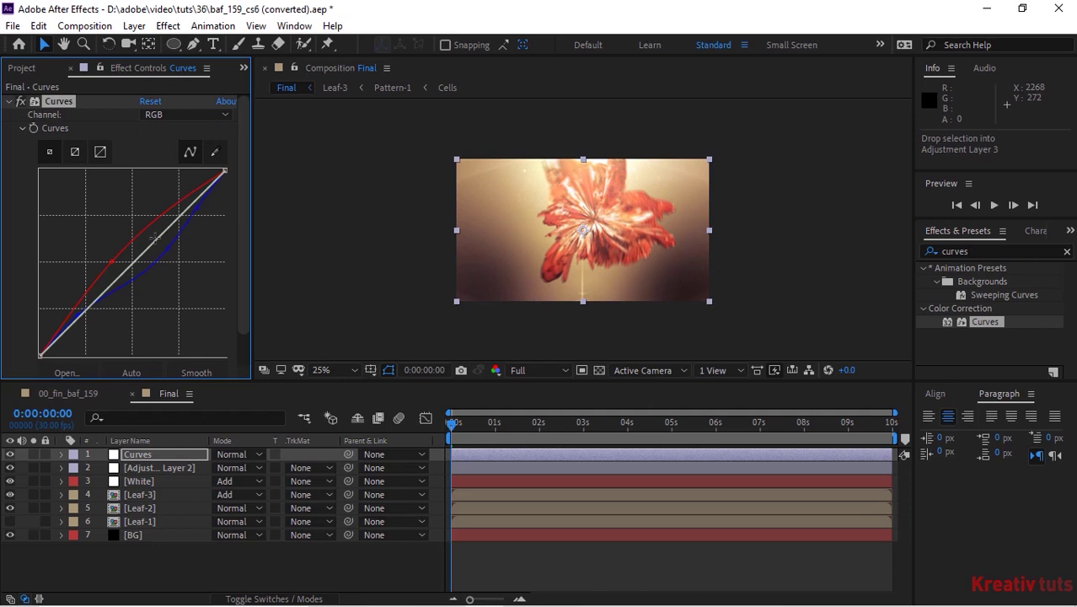
{"action": "left_click_drag", "start_coordinate": [154, 238], "coordinate": [150, 237]}
{"action": "left_click_drag", "start_coordinate": [95, 295], "coordinate": [89, 317]}
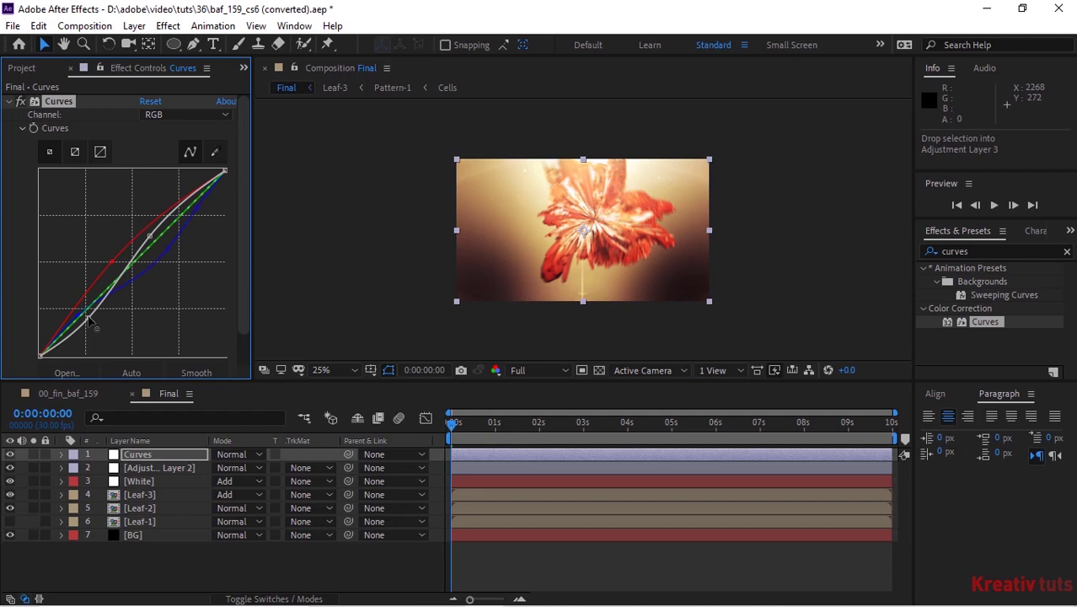